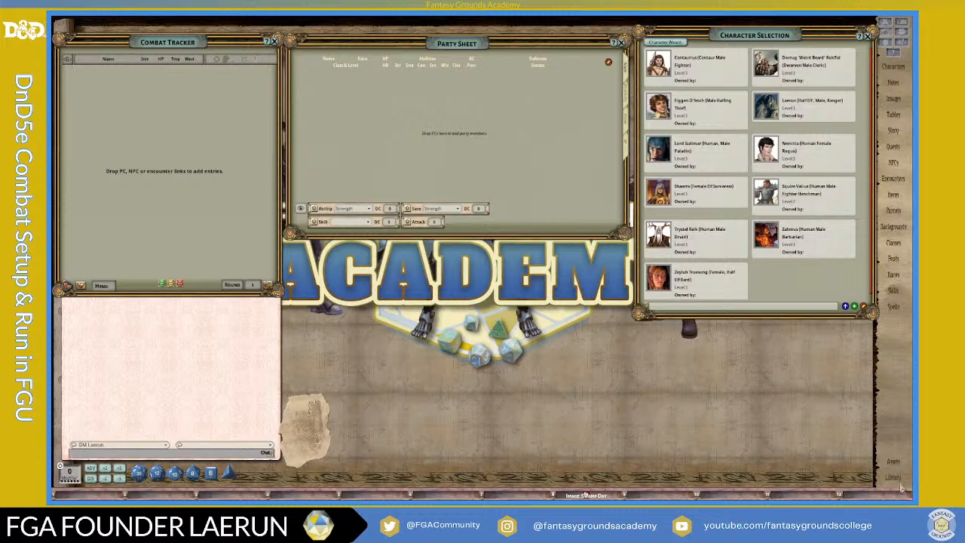
- Find the FG Battle Maps module by searching the library's data modules for MAP, load it, and close the module list
{"action": "left_click", "coordinate": [893, 478]}
{"action": "left_click_drag", "start_coordinate": [717, 147], "coordinate": [761, 35]}
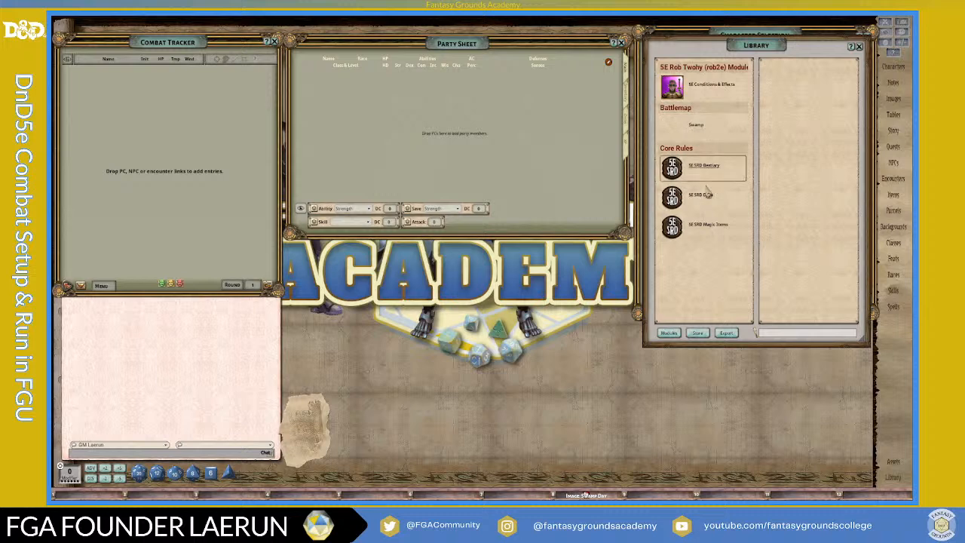
{"action": "left_click", "coordinate": [673, 338]}
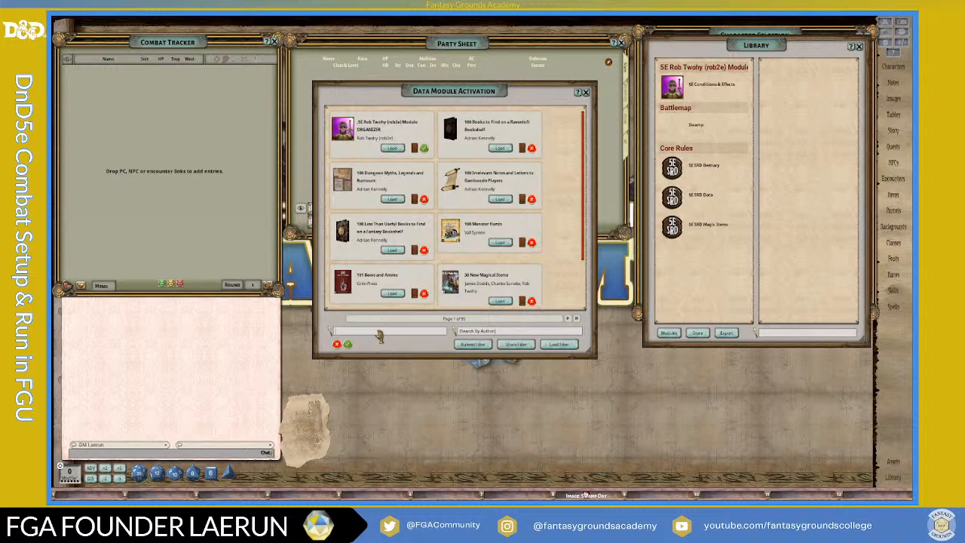
{"action": "left_click", "coordinate": [380, 334]}
{"action": "type", "text": "MAP"}
{"action": "key", "text": "Return"}
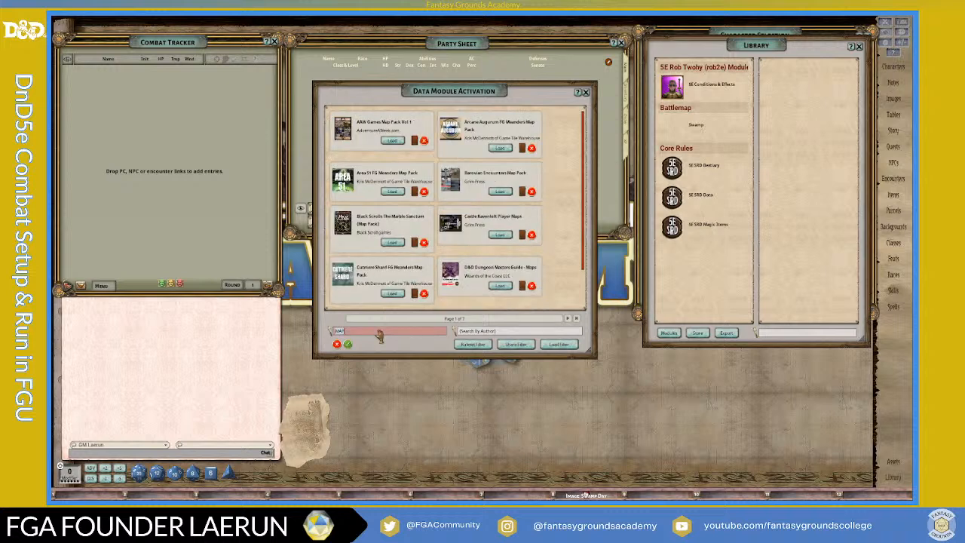
{"action": "scroll", "coordinate": [416, 274], "scroll_direction": "down", "scroll_amount": 2}
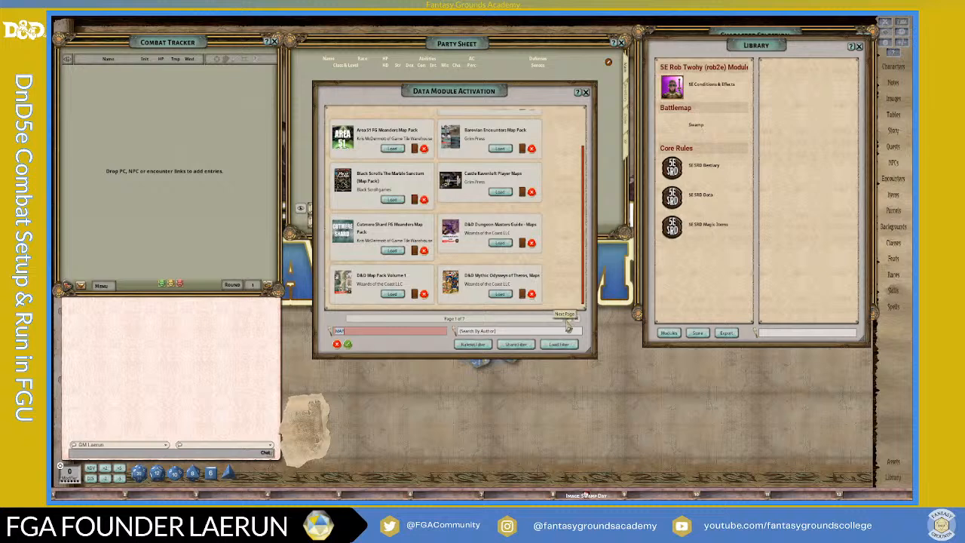
{"action": "left_click", "coordinate": [568, 326]}
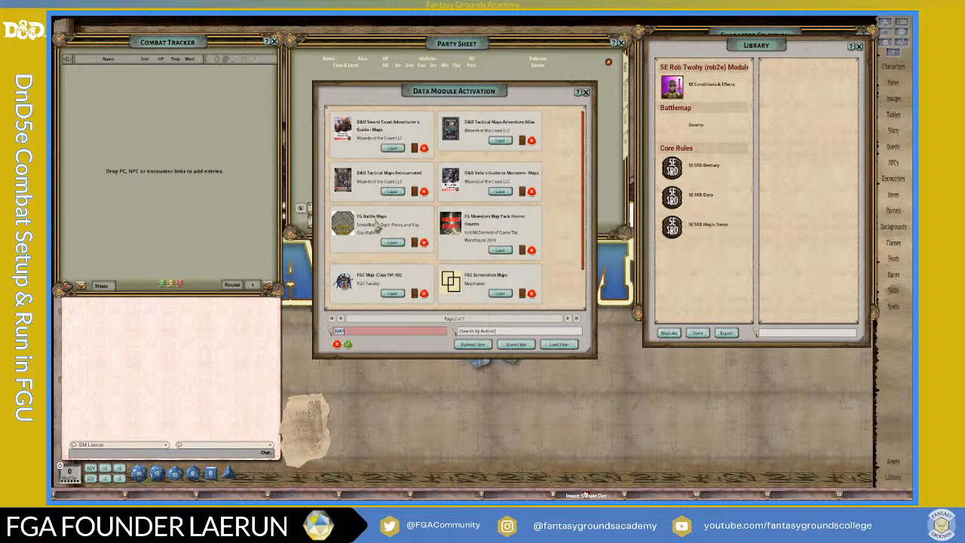
{"action": "left_click", "coordinate": [393, 243]}
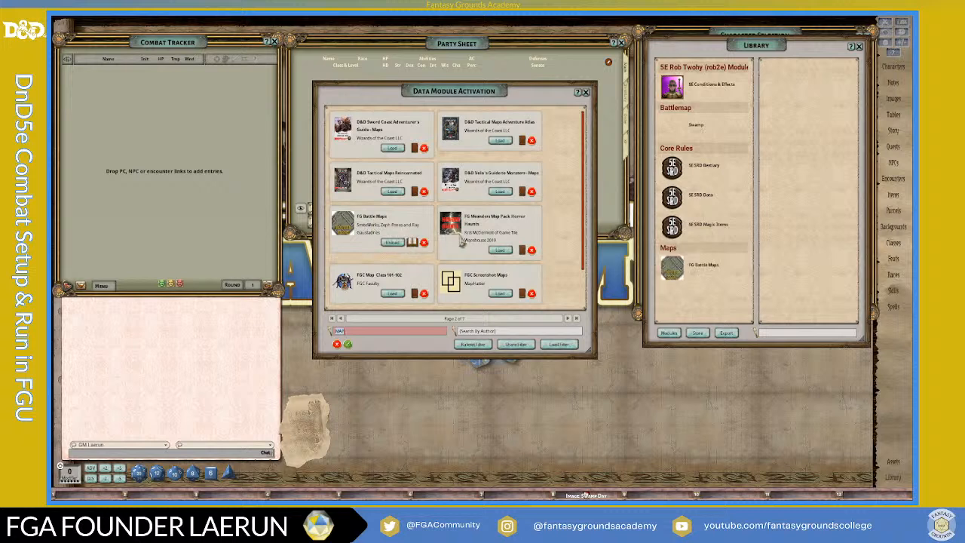
{"action": "left_click", "coordinate": [586, 92]}
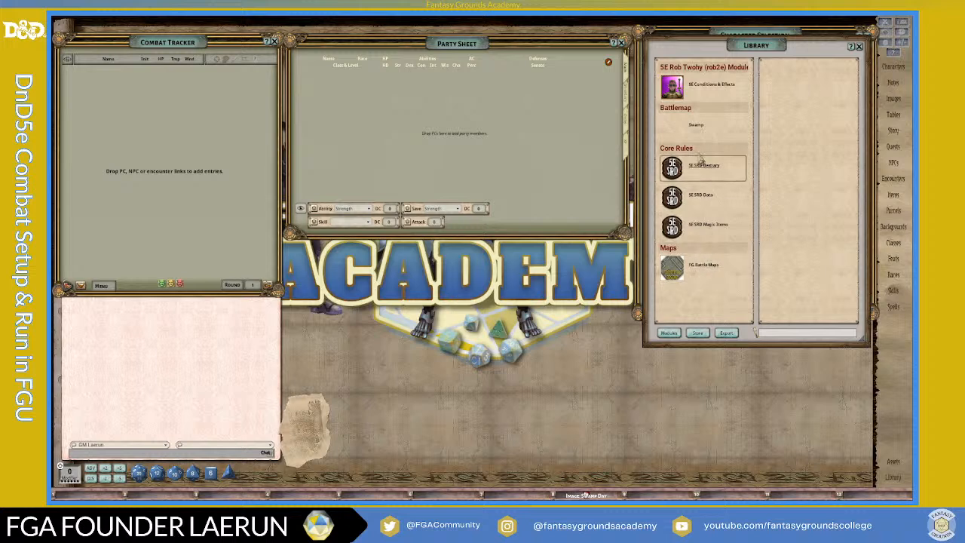
- Look through the list of available player characters and close the library
{"action": "left_click_drag", "start_coordinate": [767, 44], "coordinate": [516, 48]}
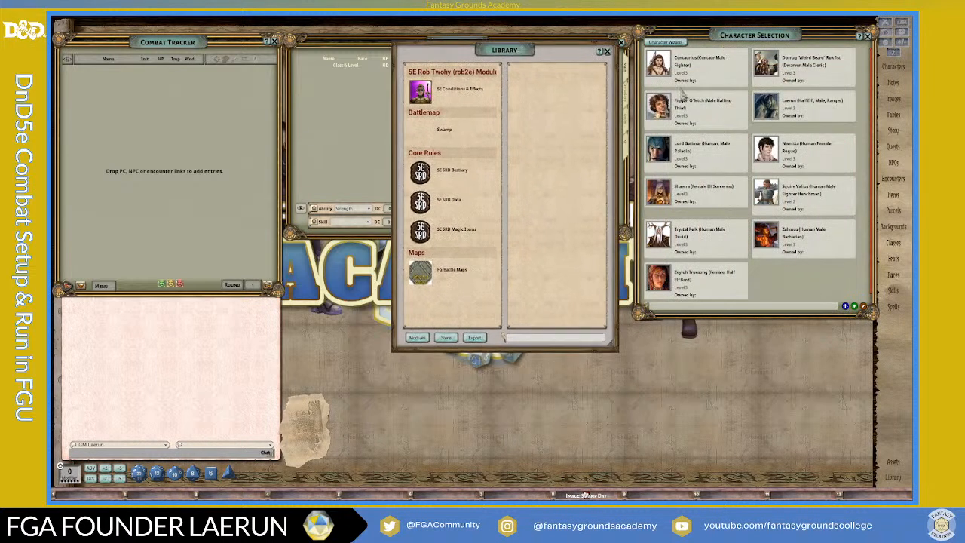
{"action": "scroll", "coordinate": [677, 90], "scroll_direction": "down", "scroll_amount": 1}
{"action": "scroll", "coordinate": [707, 214], "scroll_direction": "up", "scroll_amount": 1}
{"action": "scroll", "coordinate": [741, 186], "scroll_direction": "down", "scroll_amount": 1}
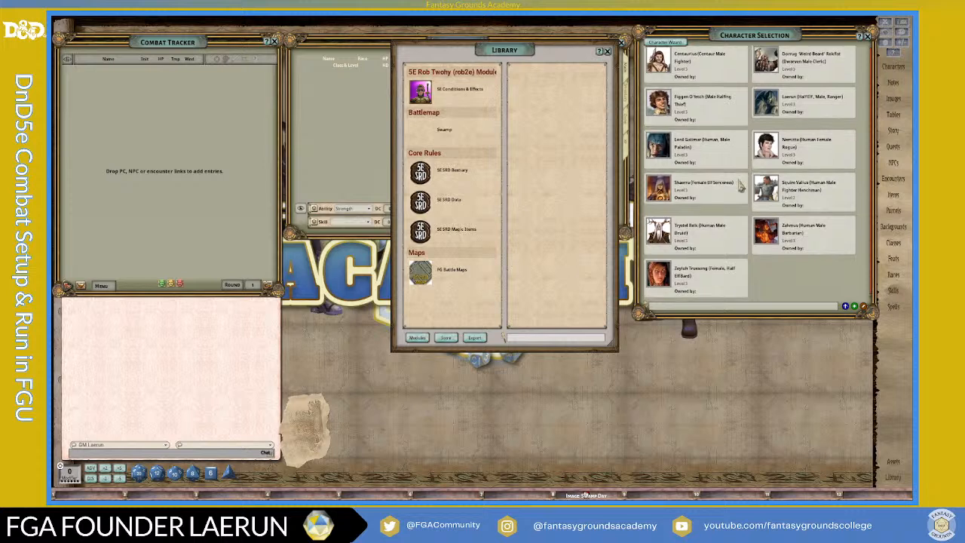
{"action": "scroll", "coordinate": [742, 192], "scroll_direction": "up", "scroll_amount": 1}
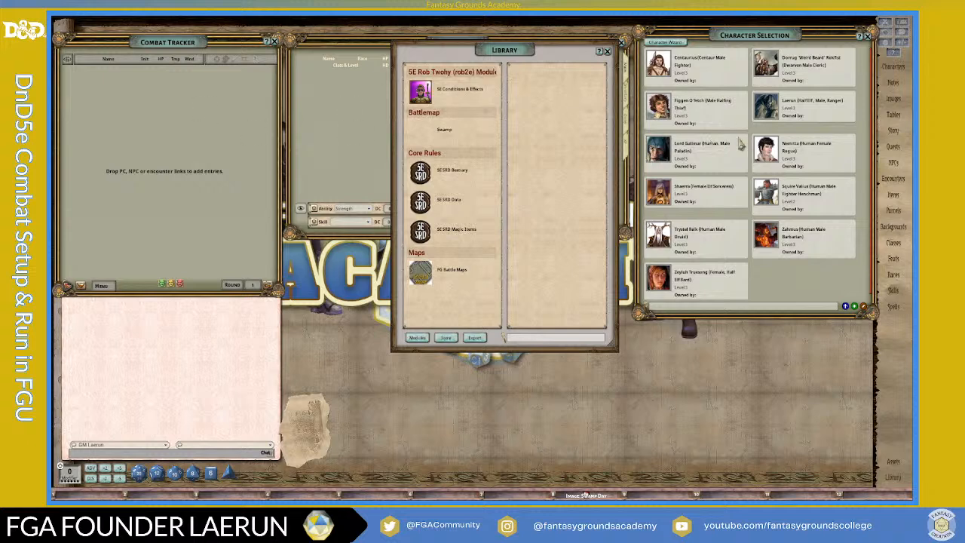
{"action": "scroll", "coordinate": [714, 239], "scroll_direction": "down", "scroll_amount": 1}
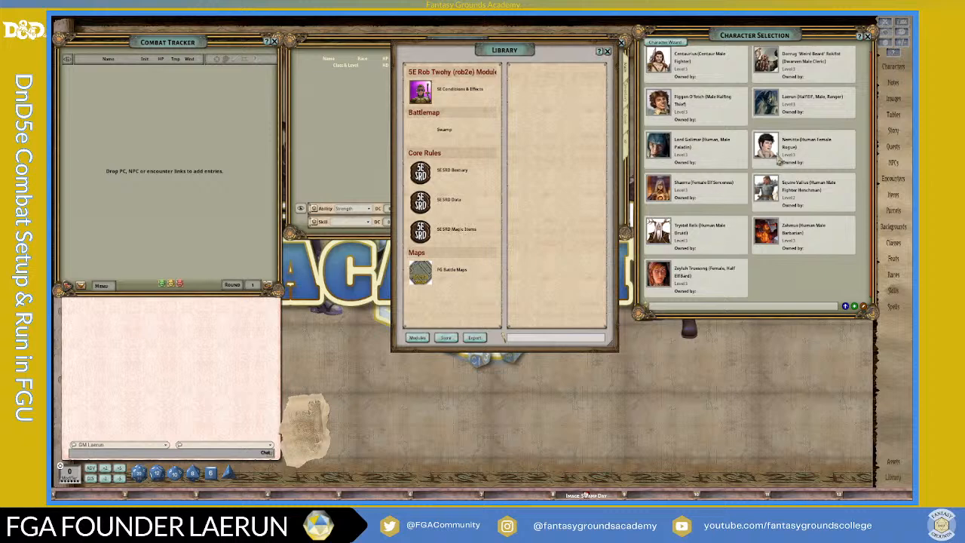
{"action": "left_click", "coordinate": [607, 52]}
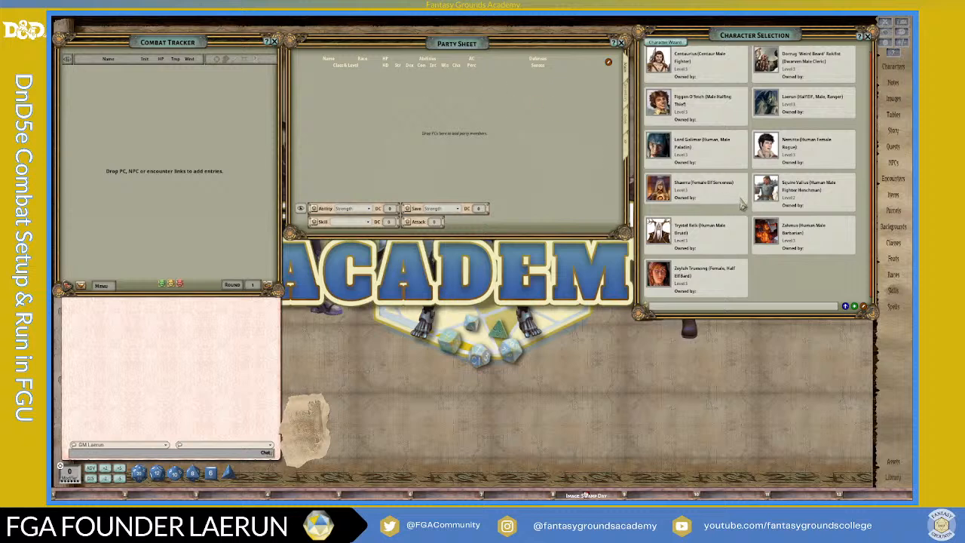
{"action": "scroll", "coordinate": [743, 203], "scroll_direction": "up", "scroll_amount": 1}
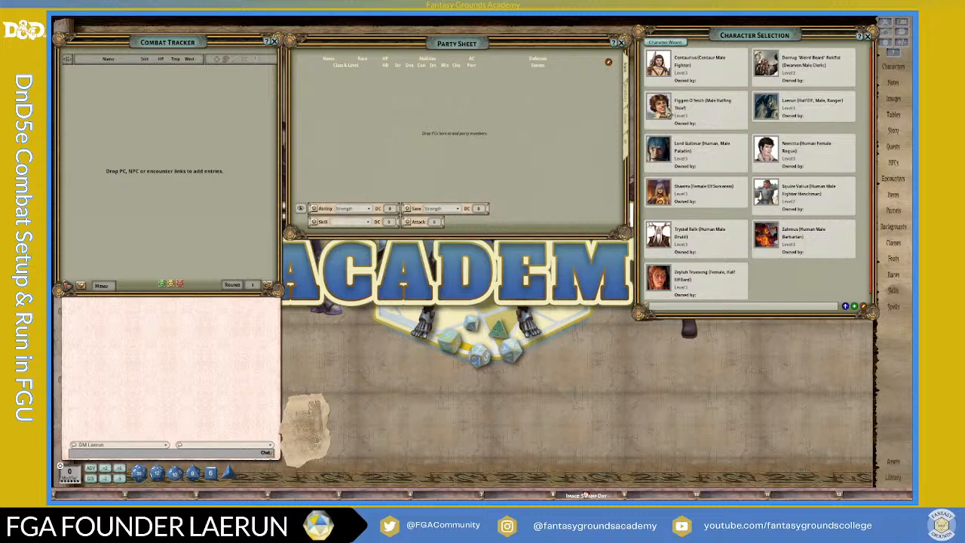
- Add the halfling thief, dwarven cleric, elf sorceress and human paladin to the combat tracker and close the character list
{"action": "left_click_drag", "start_coordinate": [668, 111], "coordinate": [133, 112]}
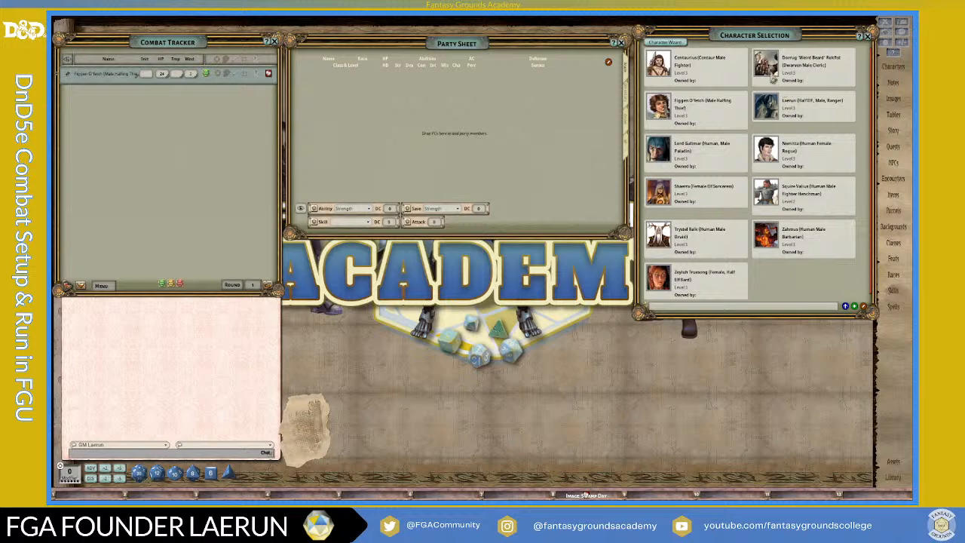
{"action": "left_click_drag", "start_coordinate": [762, 66], "coordinate": [200, 128]}
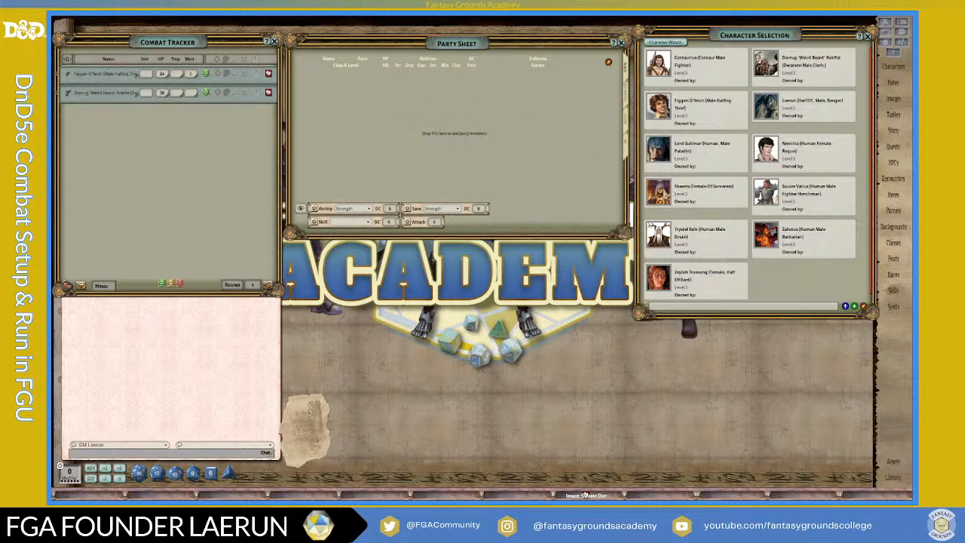
{"action": "left_click_drag", "start_coordinate": [662, 193], "coordinate": [216, 142]}
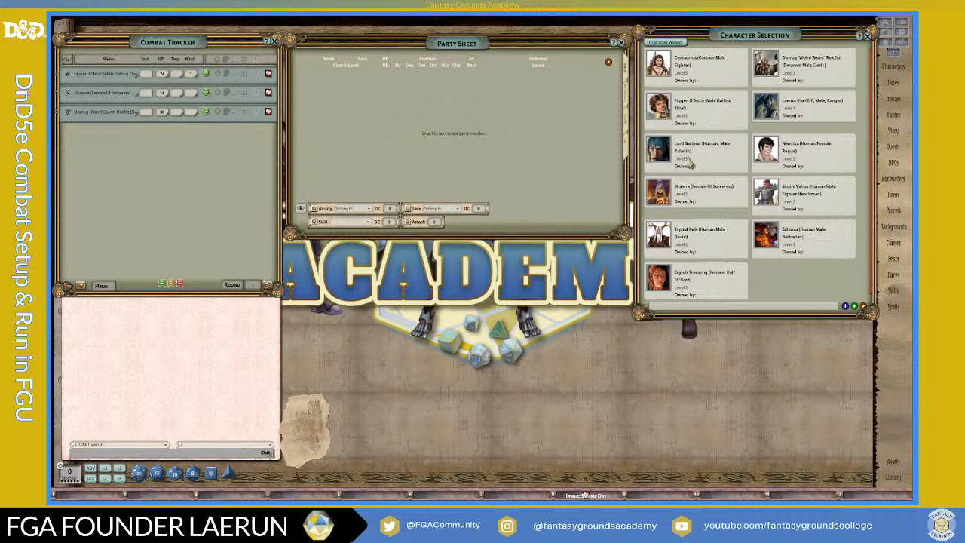
{"action": "left_click_drag", "start_coordinate": [663, 154], "coordinate": [143, 158]}
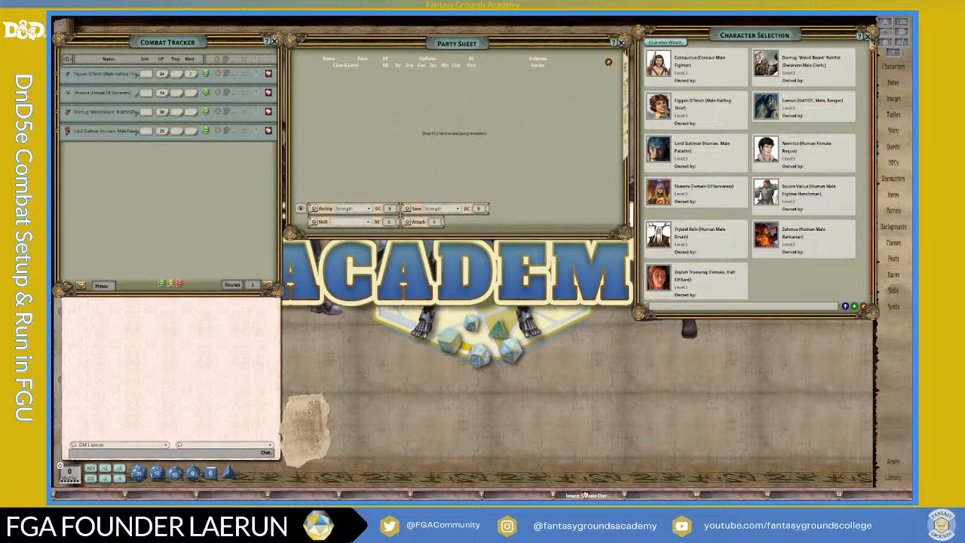
{"action": "left_click", "coordinate": [868, 35]}
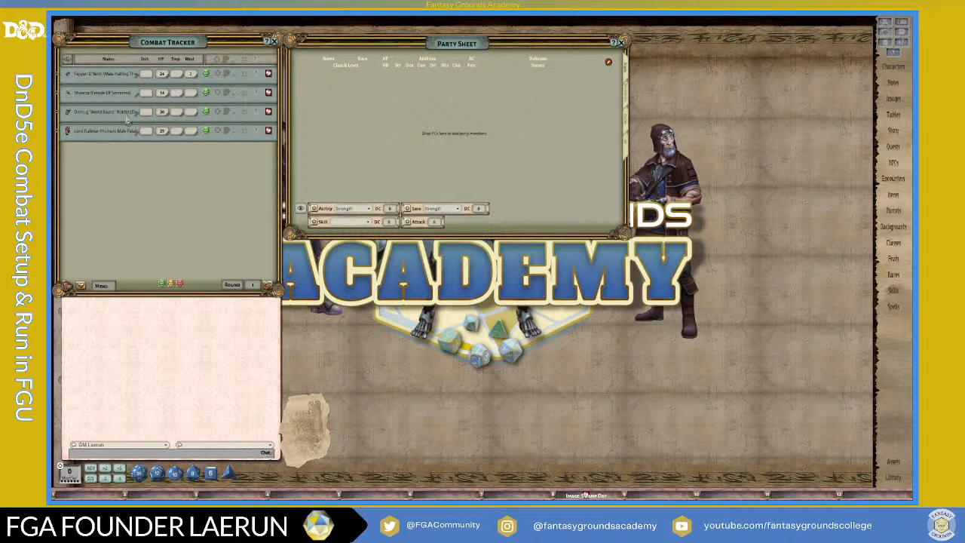
- Add all four characters from the combat tracker to the party sheet and review the party's coins and inventory
{"action": "left_click_drag", "start_coordinate": [269, 74], "coordinate": [317, 104]}
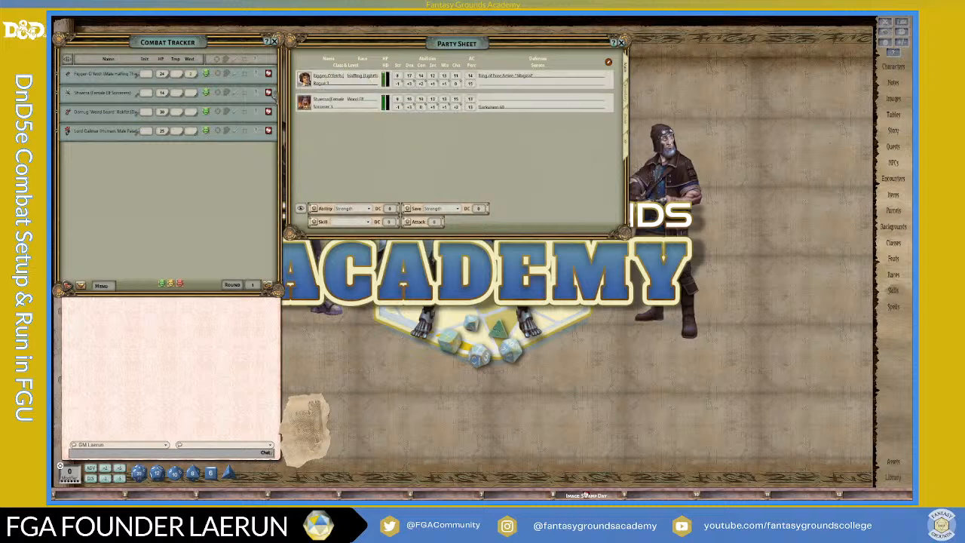
{"action": "left_click_drag", "start_coordinate": [269, 112], "coordinate": [322, 149]}
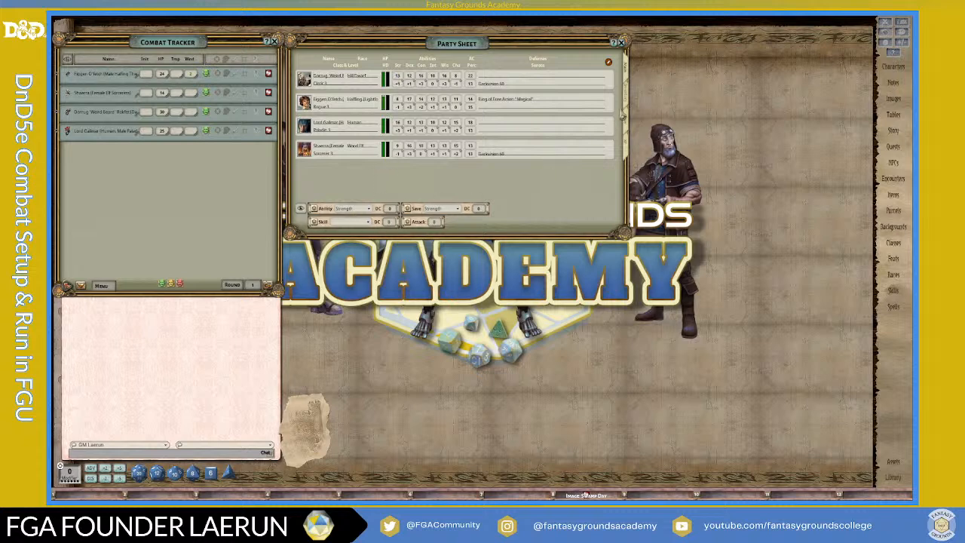
{"action": "left_click", "coordinate": [625, 102]}
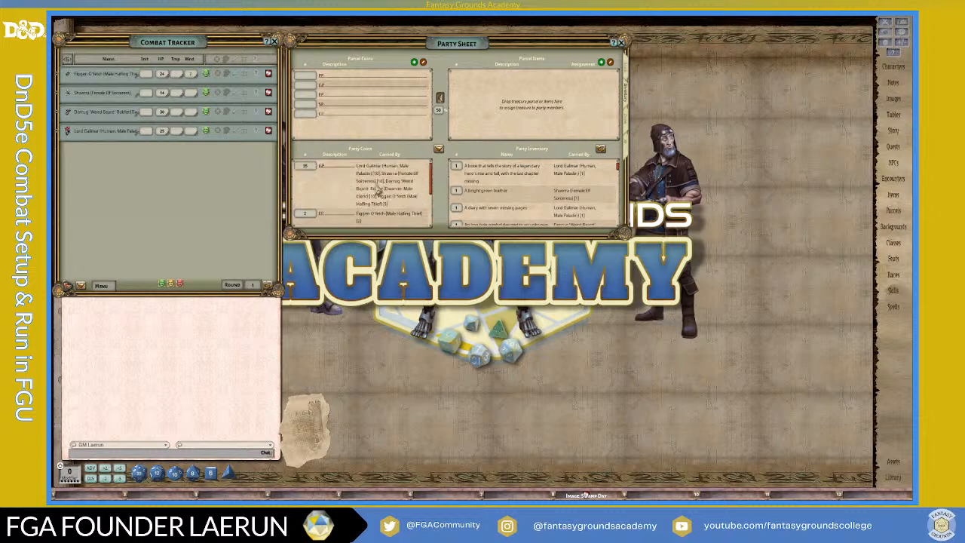
{"action": "scroll", "coordinate": [540, 193], "scroll_direction": "down", "scroll_amount": 3}
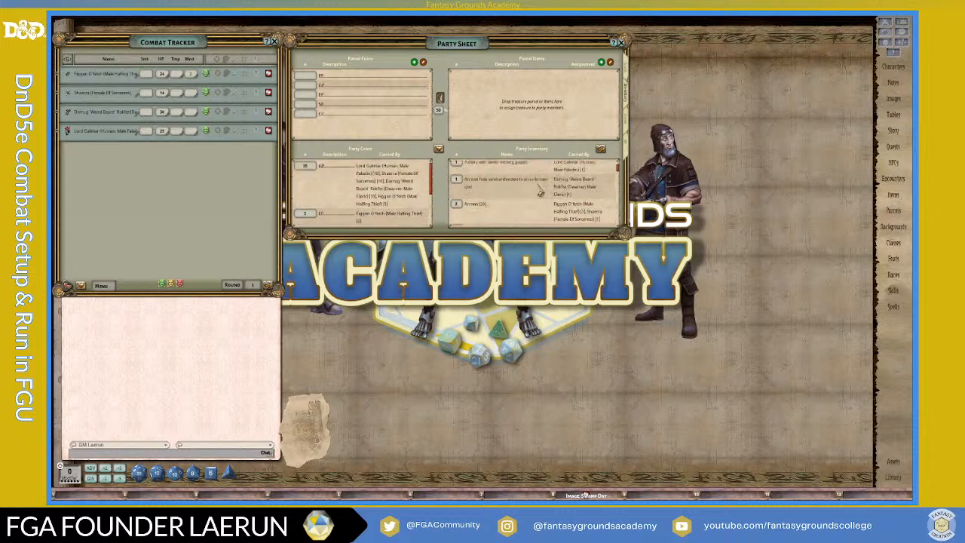
{"action": "scroll", "coordinate": [540, 193], "scroll_direction": "up", "scroll_amount": 3}
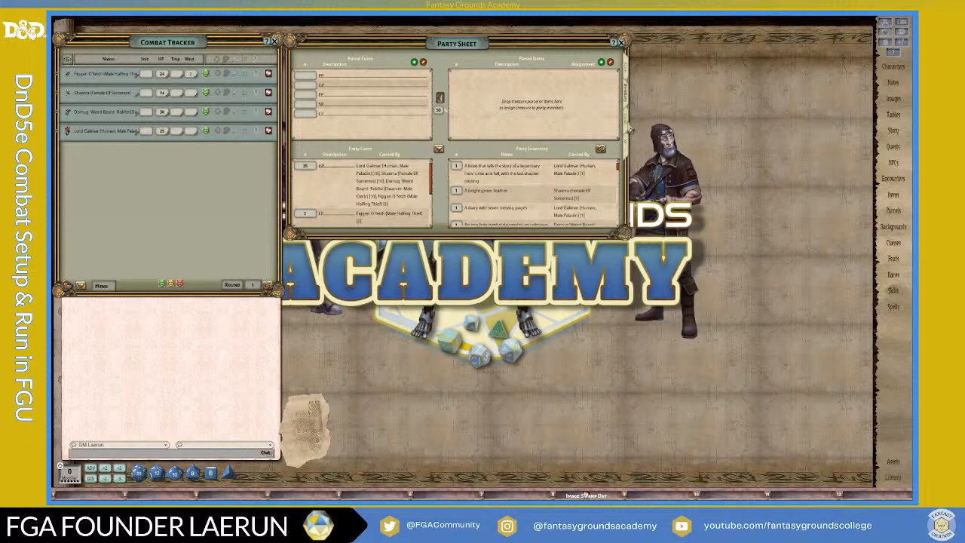
- Set the party's watch order to 1 for the cleric, 2 for the paladin, 3 for the sorceress and 4 for the thief
{"action": "left_click", "coordinate": [623, 125]}
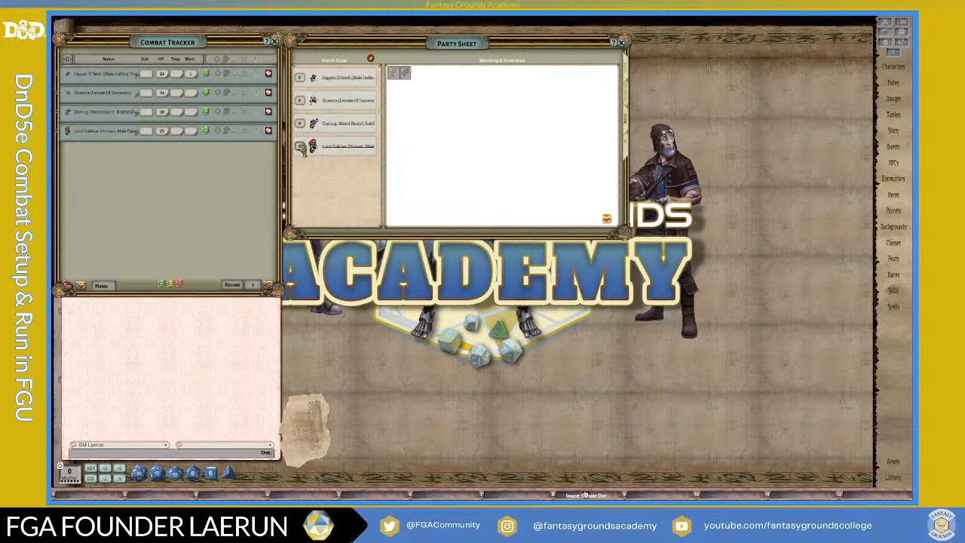
{"action": "left_click_drag", "start_coordinate": [301, 148], "coordinate": [301, 132]}
{"action": "left_click_drag", "start_coordinate": [302, 105], "coordinate": [303, 95]}
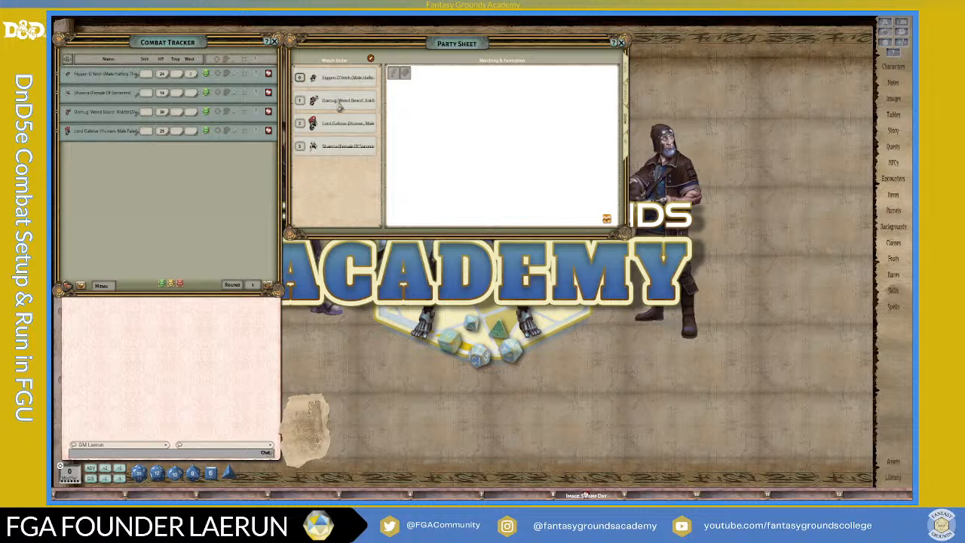
{"action": "type", "text": "4"}
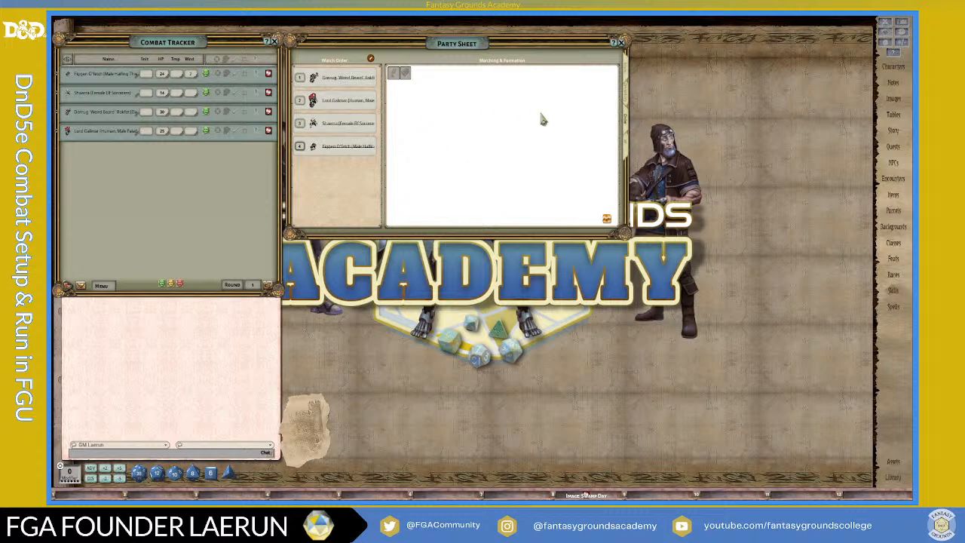
- Set a grid on the marching formation area and place the dwarven cleric's token on it
{"action": "right_click", "coordinate": [455, 136]}
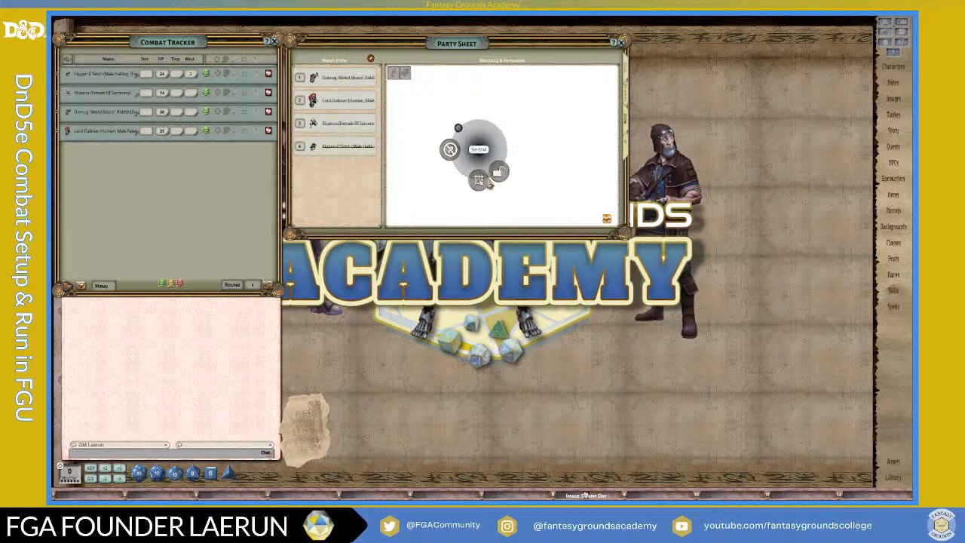
{"action": "left_click", "coordinate": [480, 179]}
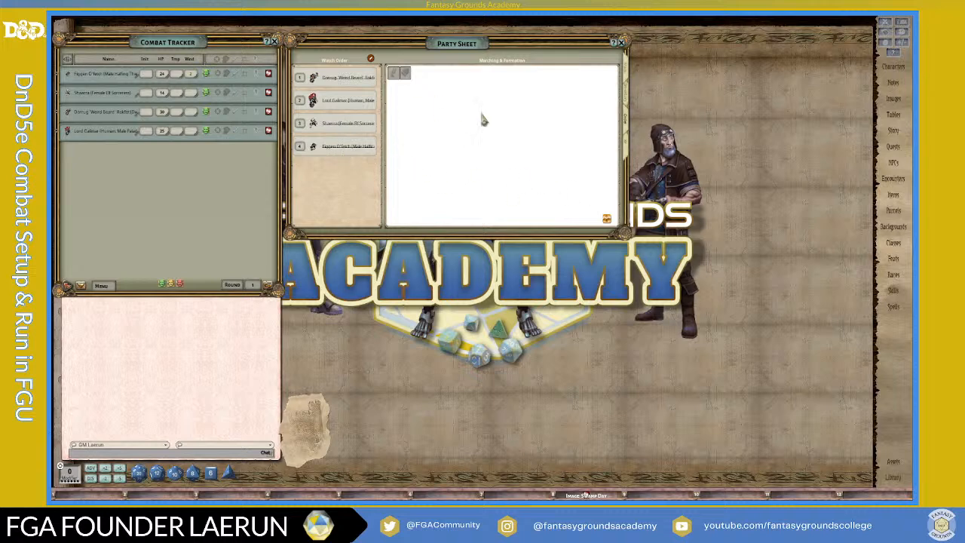
{"action": "left_click_drag", "start_coordinate": [312, 80], "coordinate": [466, 134]}
{"action": "scroll", "coordinate": [457, 159], "scroll_direction": "up", "scroll_amount": 1}
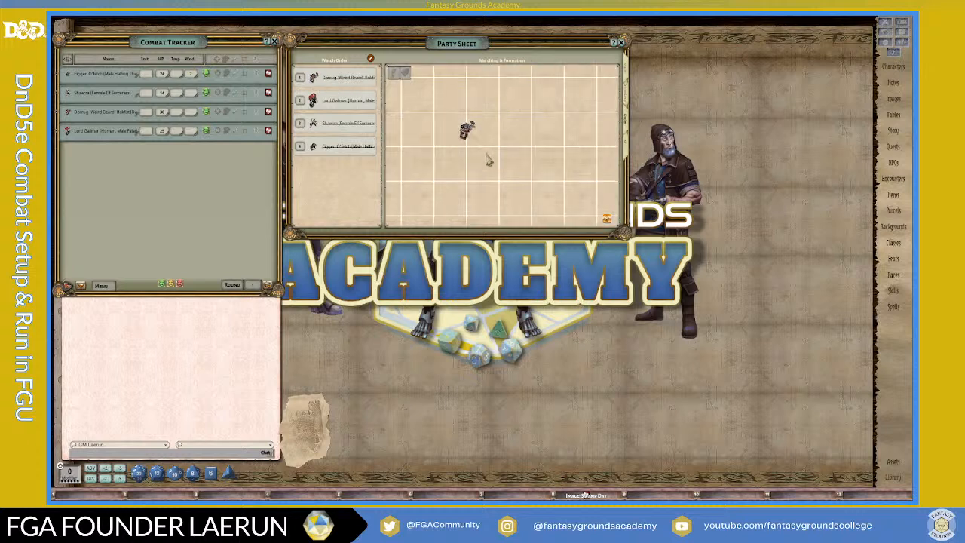
{"action": "scroll", "coordinate": [488, 159], "scroll_direction": "down", "scroll_amount": 1}
{"action": "scroll", "coordinate": [481, 155], "scroll_direction": "up", "scroll_amount": 2}
{"action": "left_click_drag", "start_coordinate": [469, 122], "coordinate": [485, 124]}
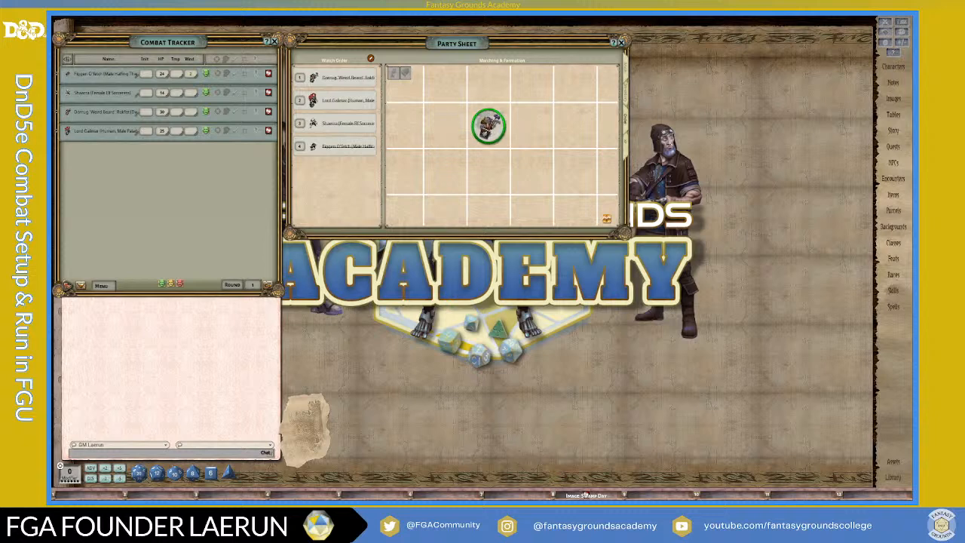
{"action": "scroll", "coordinate": [562, 179], "scroll_direction": "down", "scroll_amount": 2}
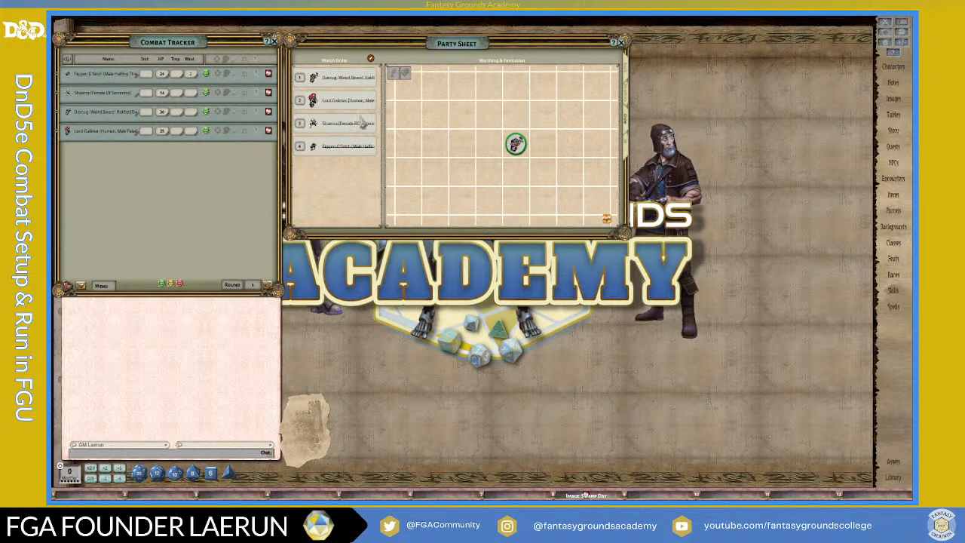
- Place the paladin and sorceress tokens diagonally above the cleric and the thief's token diagonally below on the formation grid
{"action": "scroll", "coordinate": [427, 152], "scroll_direction": "up", "scroll_amount": 2}
{"action": "left_click_drag", "start_coordinate": [315, 103], "coordinate": [496, 115]}
{"action": "left_click_drag", "start_coordinate": [315, 124], "coordinate": [558, 115]}
{"action": "scroll", "coordinate": [565, 175], "scroll_direction": "down", "scroll_amount": 1}
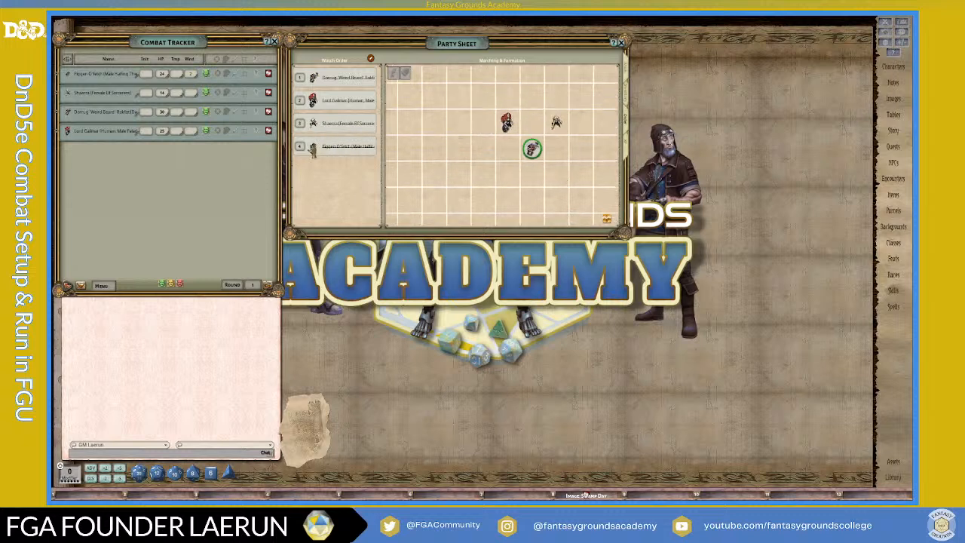
{"action": "left_click_drag", "start_coordinate": [313, 148], "coordinate": [507, 176]}
{"action": "scroll", "coordinate": [593, 194], "scroll_direction": "up", "scroll_amount": 1}
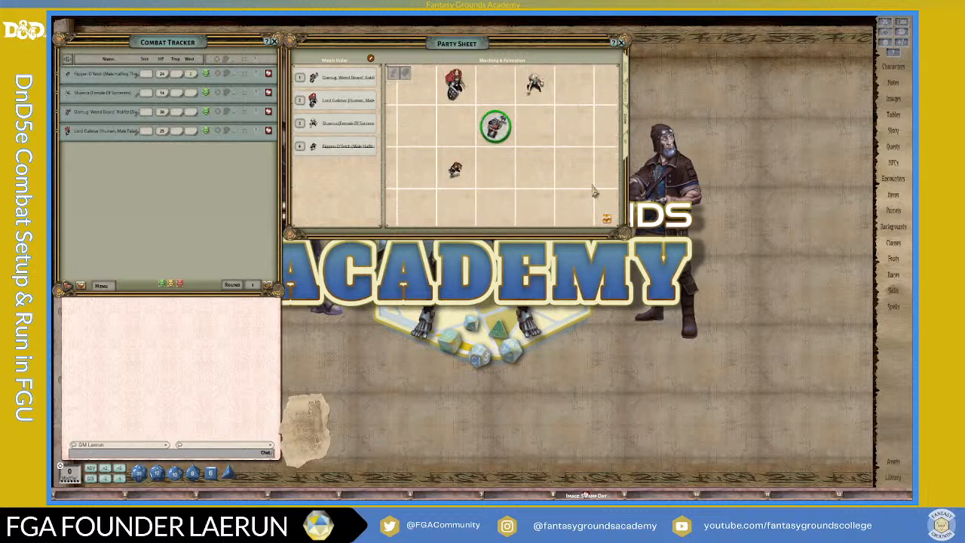
{"action": "scroll", "coordinate": [479, 174], "scroll_direction": "down", "scroll_amount": 1}
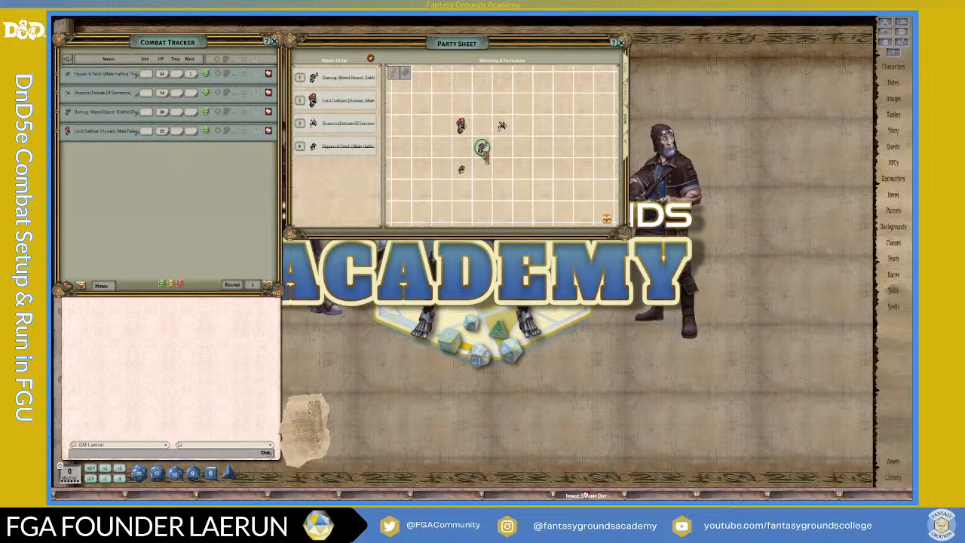
{"action": "scroll", "coordinate": [486, 156], "scroll_direction": "up", "scroll_amount": 1}
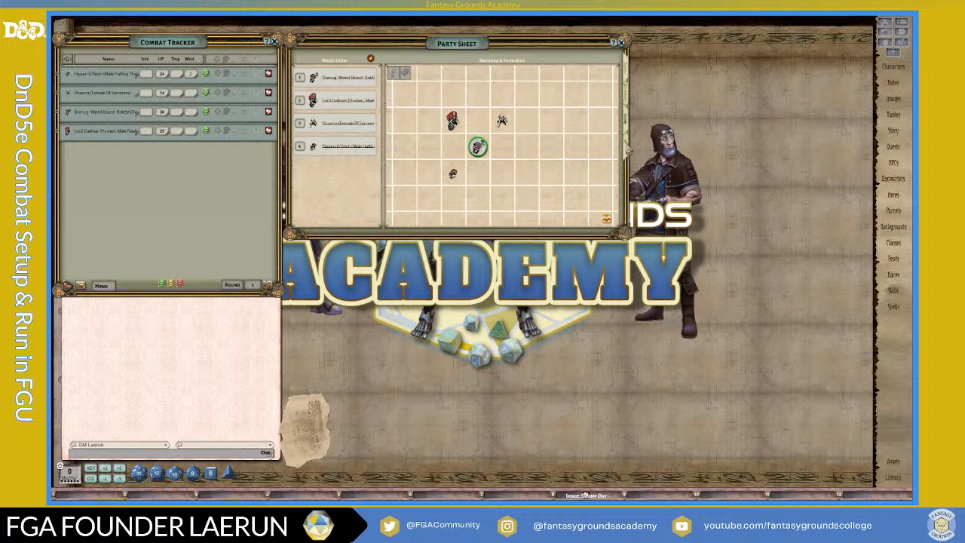
- Review the party sheet's experience and encounter awards, check the characters' main statistics overview, and close the party sheet
{"action": "left_click", "coordinate": [627, 149]}
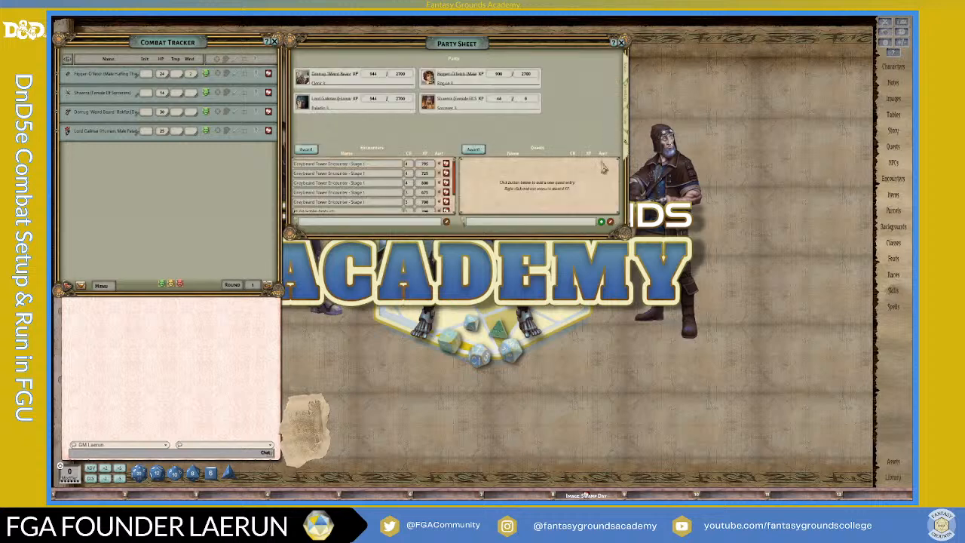
{"action": "scroll", "coordinate": [374, 192], "scroll_direction": "down", "scroll_amount": 3}
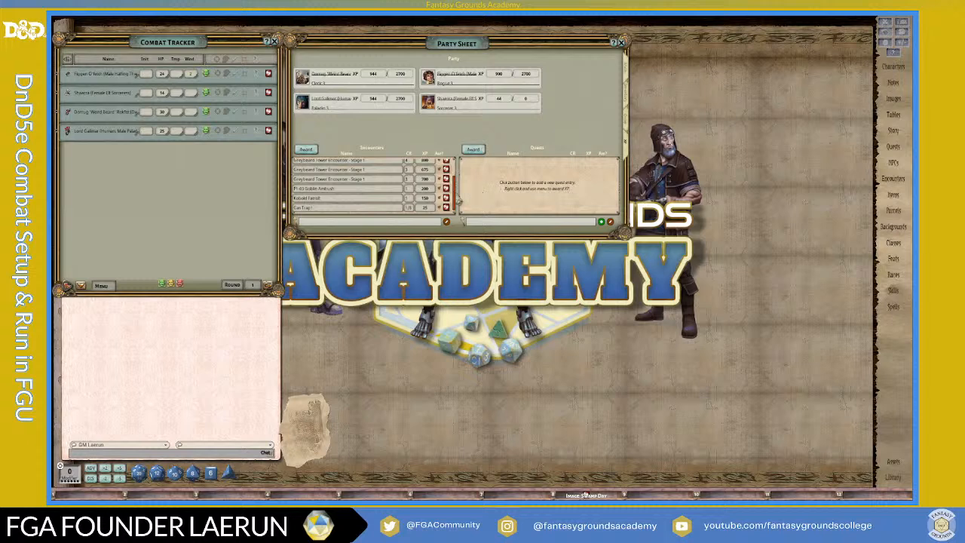
{"action": "scroll", "coordinate": [412, 198], "scroll_direction": "up", "scroll_amount": 2}
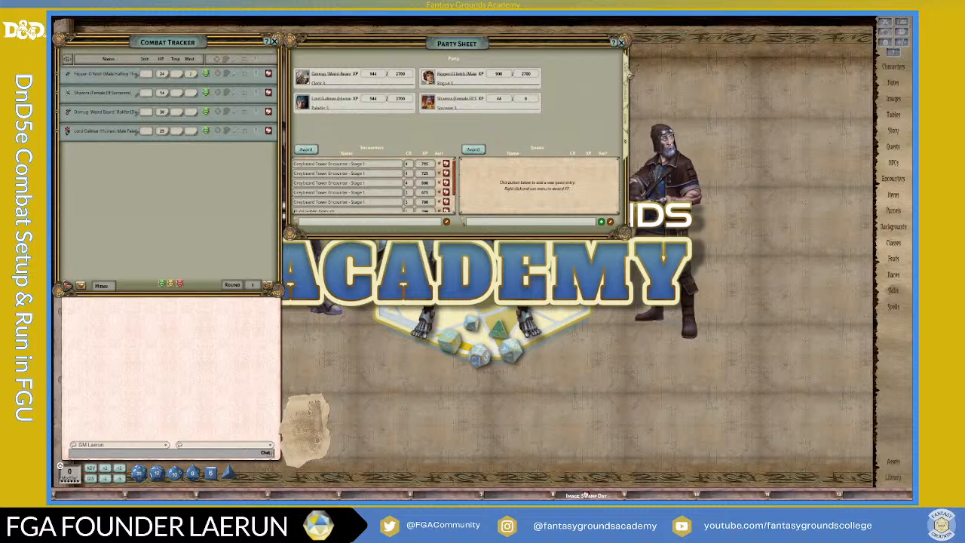
{"action": "left_click", "coordinate": [629, 72]}
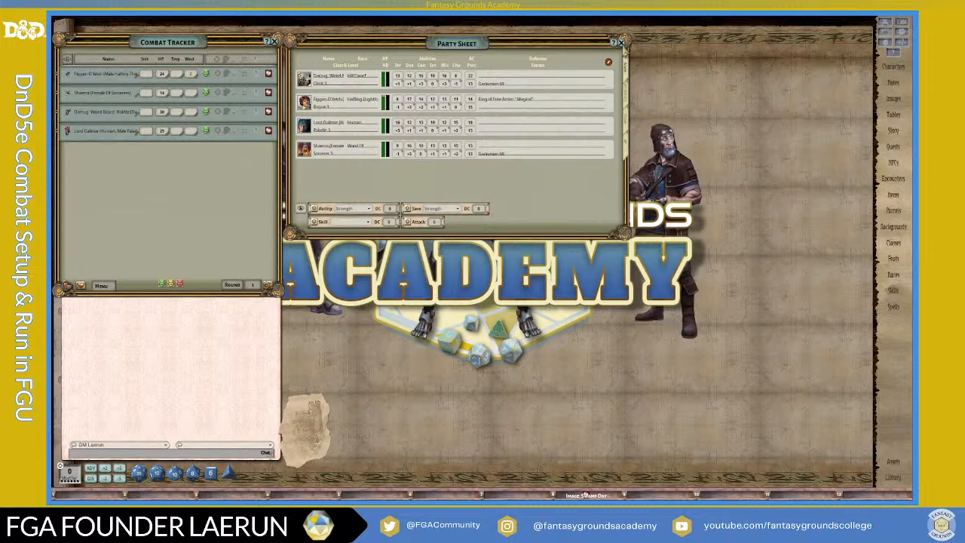
{"action": "left_click", "coordinate": [615, 41]}
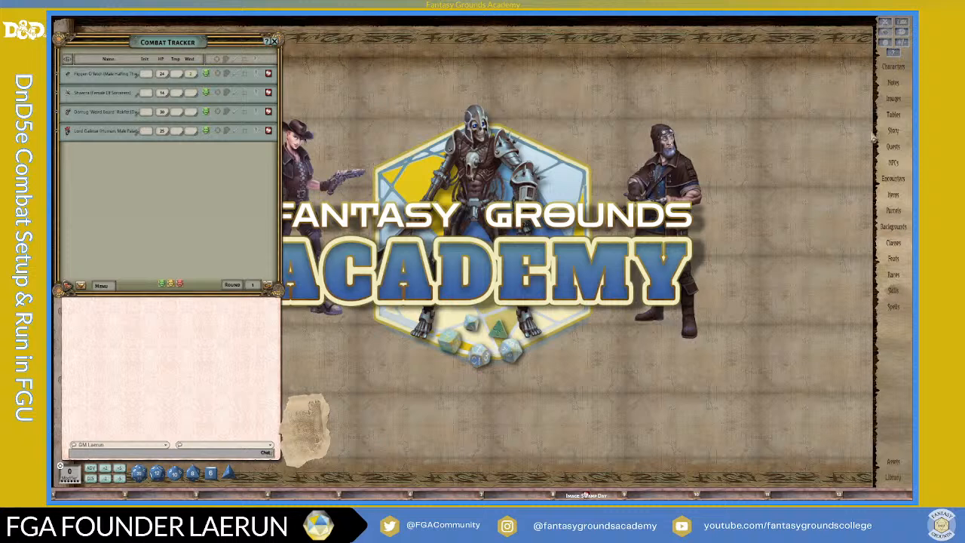
- Open the campaign's image list, filter it to the FG Battle Maps group and browse the available maps
{"action": "left_click", "coordinate": [895, 99]}
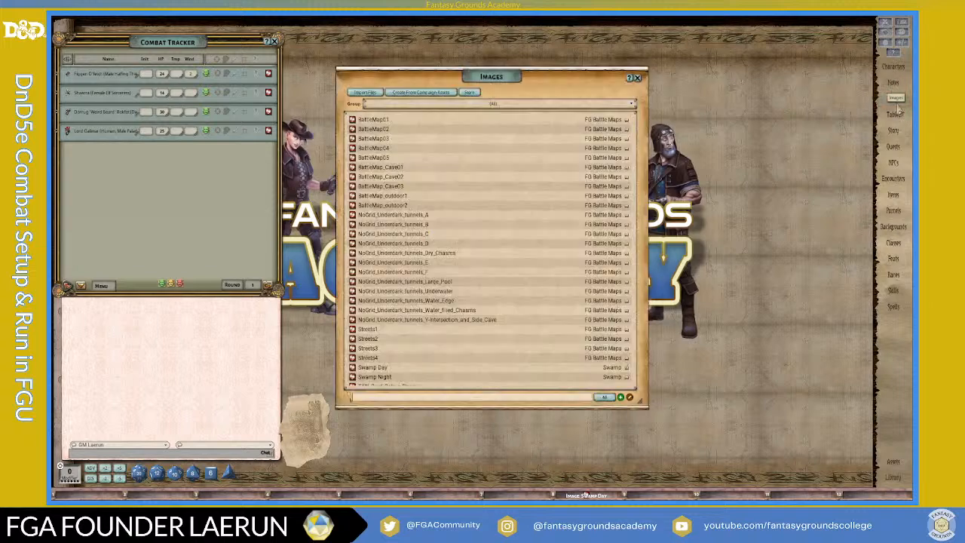
{"action": "left_click_drag", "start_coordinate": [480, 83], "coordinate": [451, 51]}
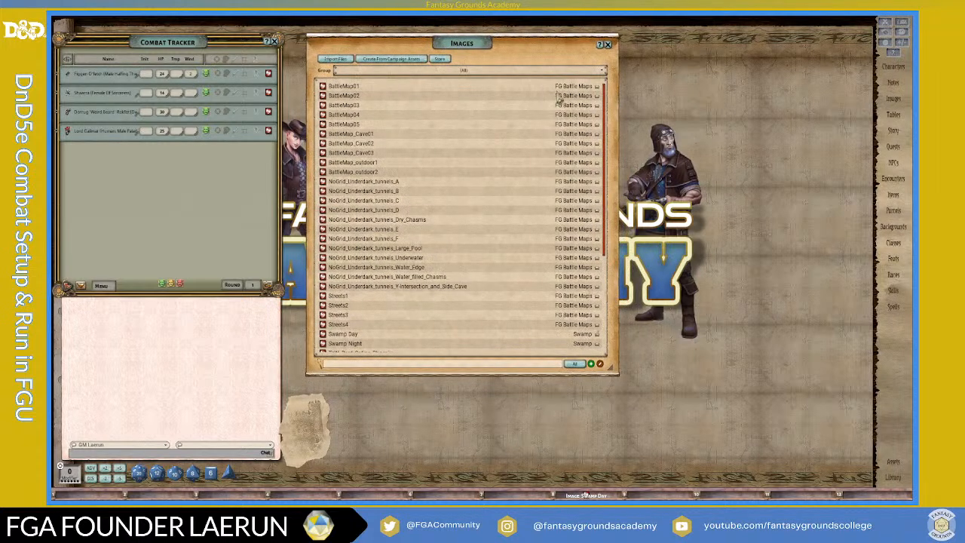
{"action": "left_click", "coordinate": [595, 73]}
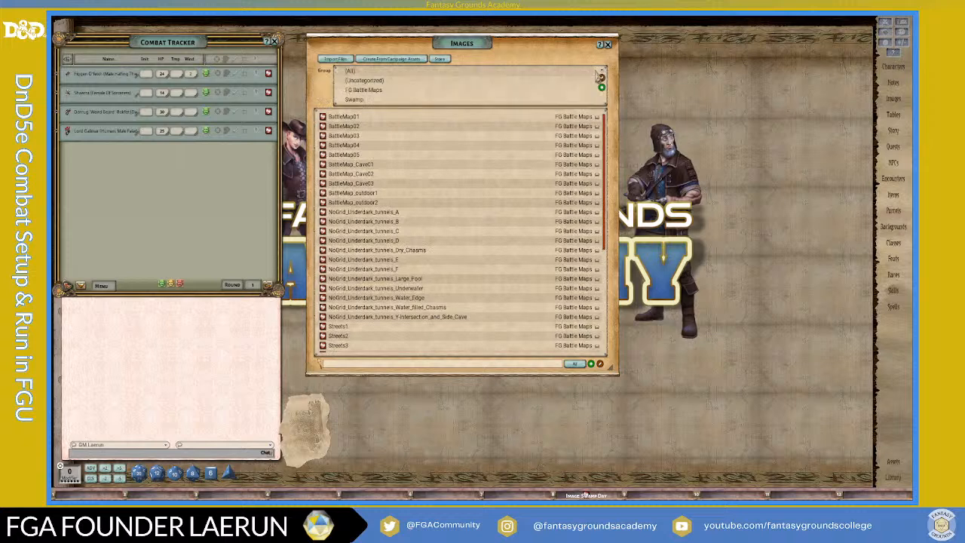
{"action": "left_click", "coordinate": [368, 96]}
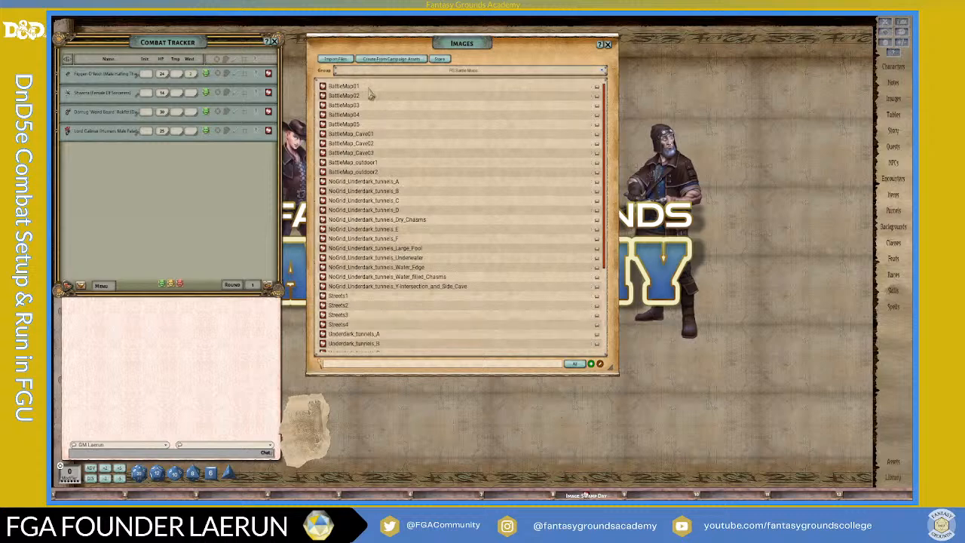
{"action": "scroll", "coordinate": [465, 276], "scroll_direction": "down", "scroll_amount": 5}
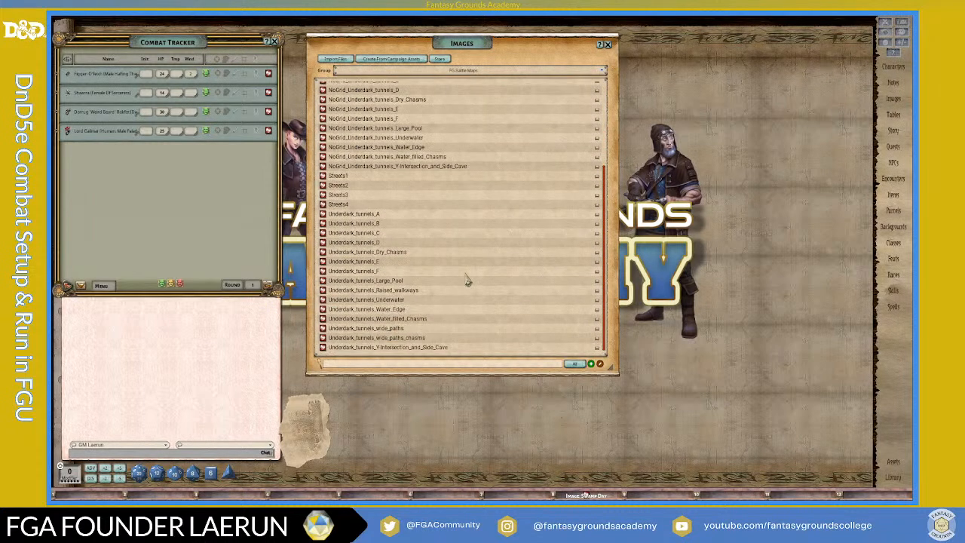
{"action": "scroll", "coordinate": [445, 271], "scroll_direction": "up", "scroll_amount": 2}
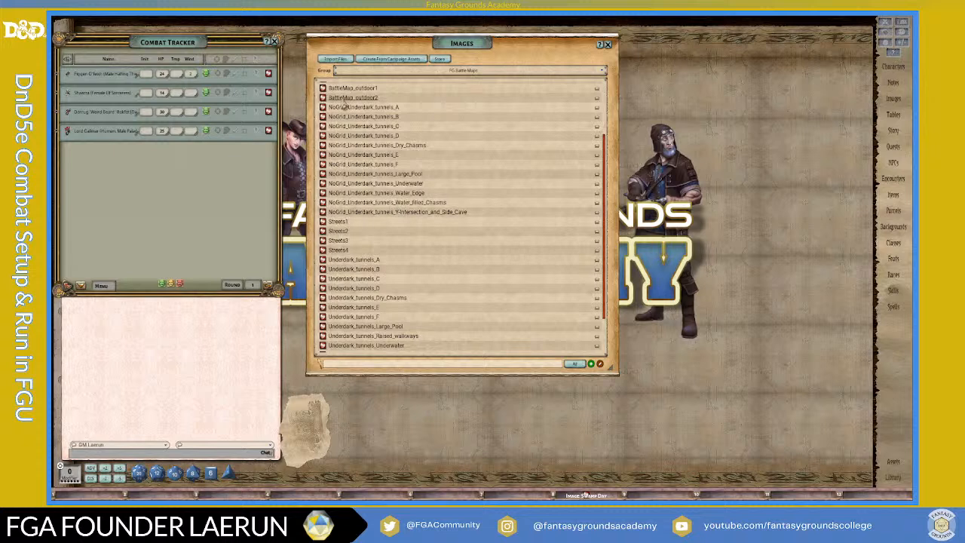
{"action": "scroll", "coordinate": [400, 283], "scroll_direction": "down", "scroll_amount": 2}
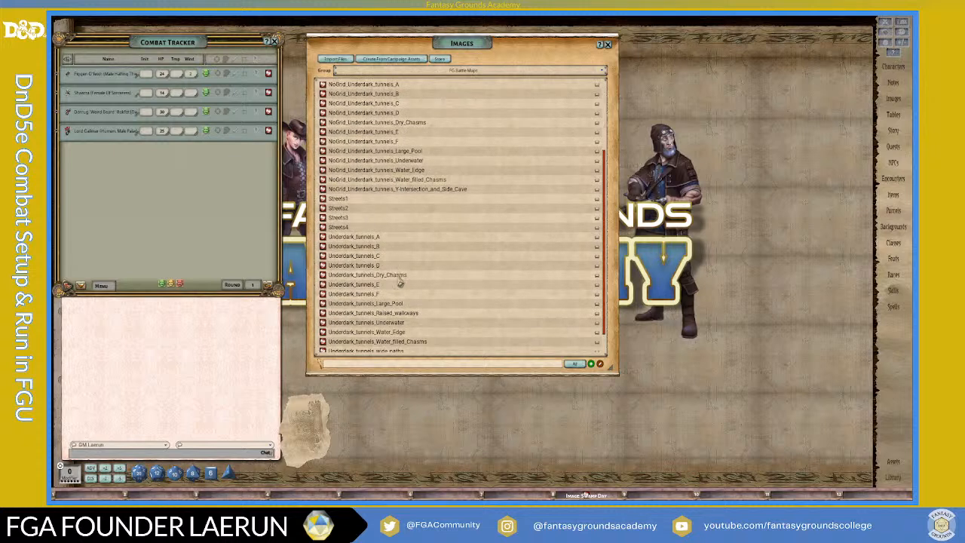
{"action": "scroll", "coordinate": [406, 309], "scroll_direction": "up", "scroll_amount": 1}
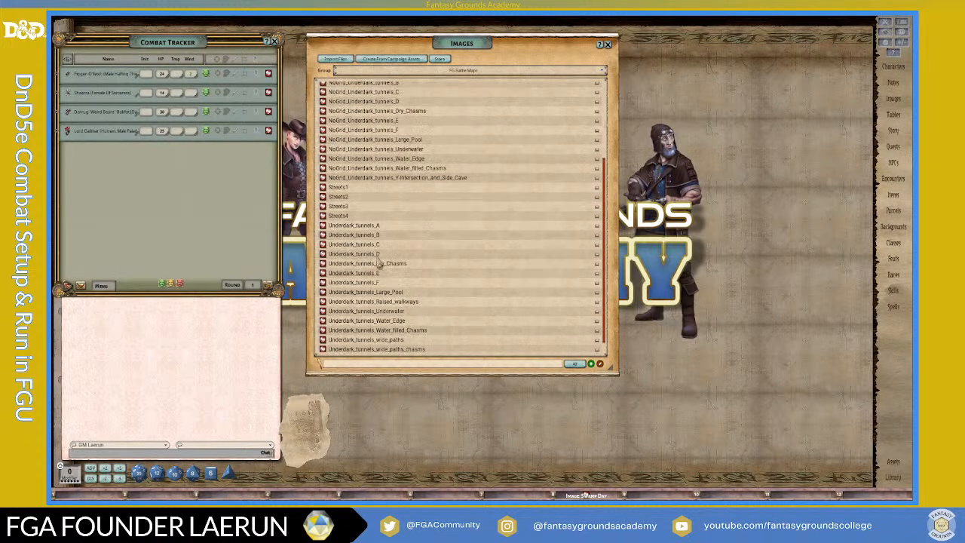
- Preview the Streets1, Streets2 and Streets4 maps one after another, closing each
{"action": "left_click", "coordinate": [324, 187]}
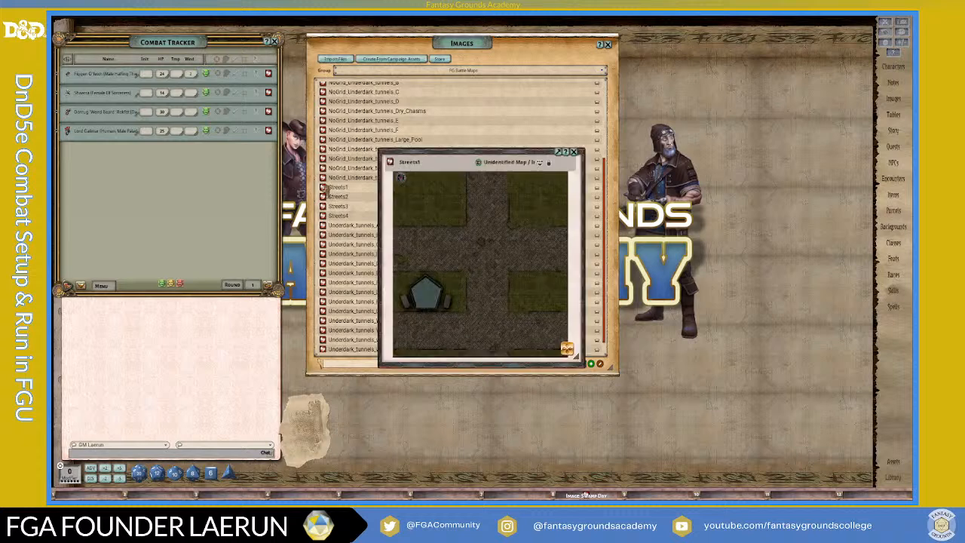
{"action": "left_click", "coordinate": [574, 152]}
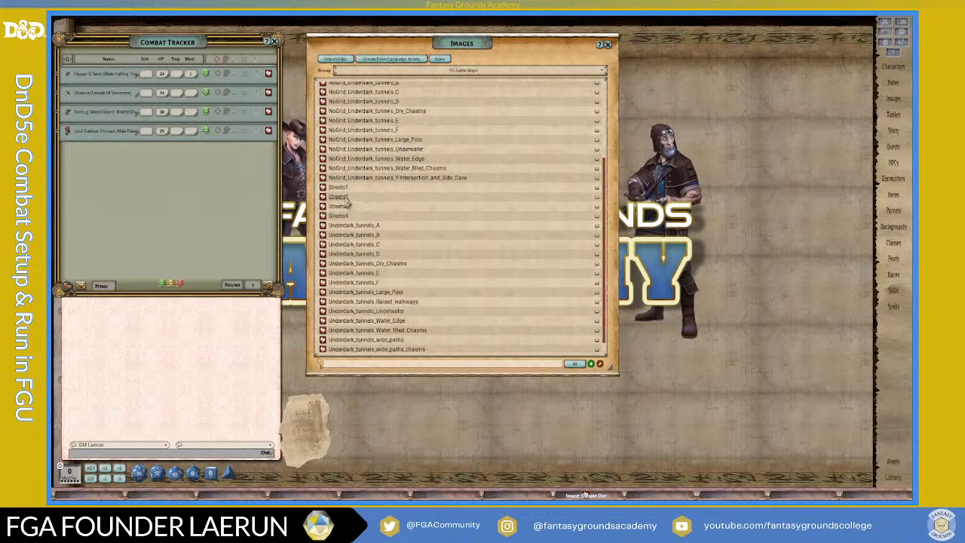
{"action": "left_click", "coordinate": [324, 197]}
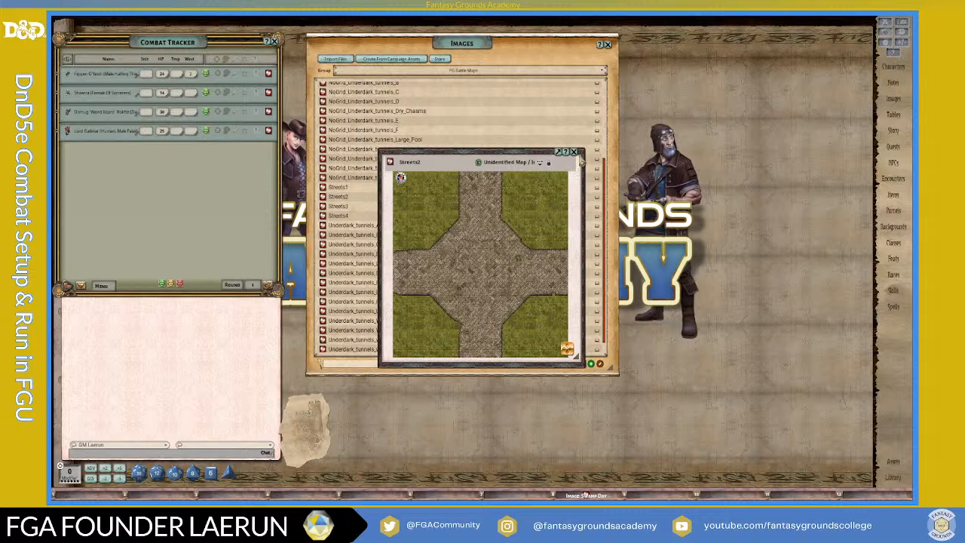
{"action": "left_click", "coordinate": [574, 152]}
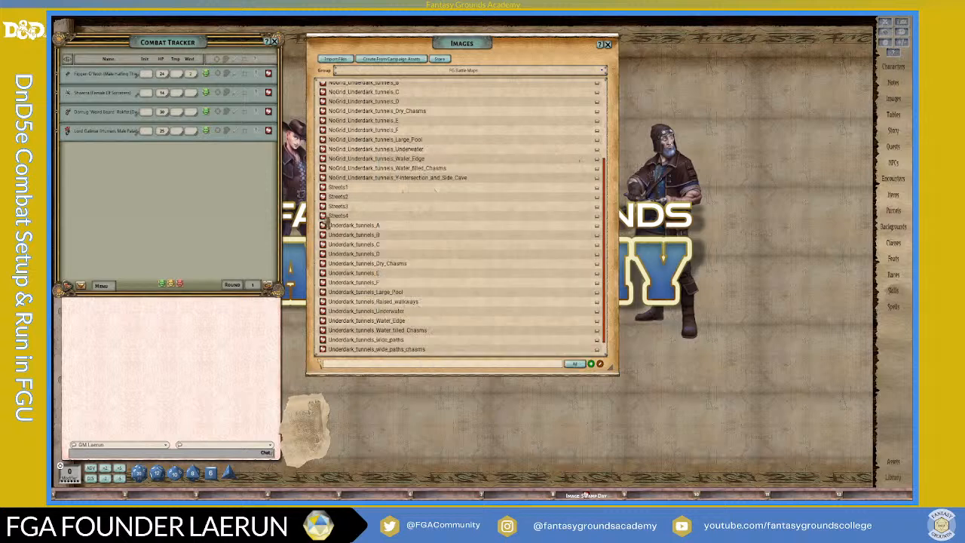
{"action": "left_click", "coordinate": [324, 217]}
{"action": "scroll", "coordinate": [478, 264], "scroll_direction": "up", "scroll_amount": 3}
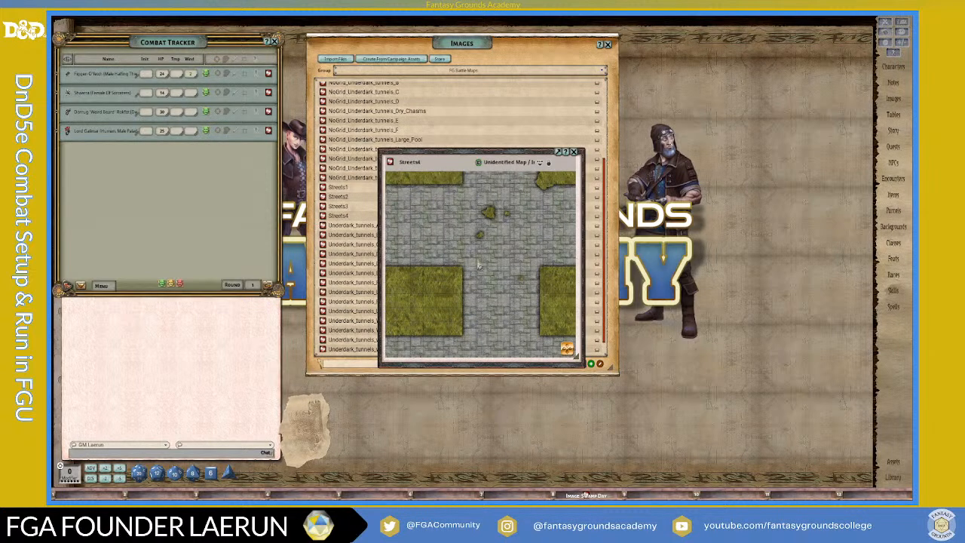
{"action": "scroll", "coordinate": [494, 219], "scroll_direction": "down", "scroll_amount": 3}
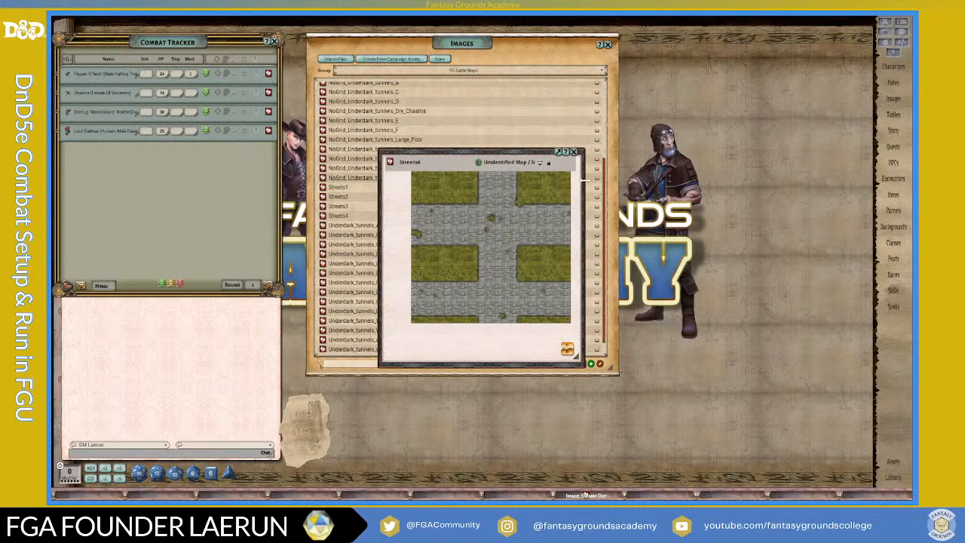
{"action": "left_click", "coordinate": [574, 152]}
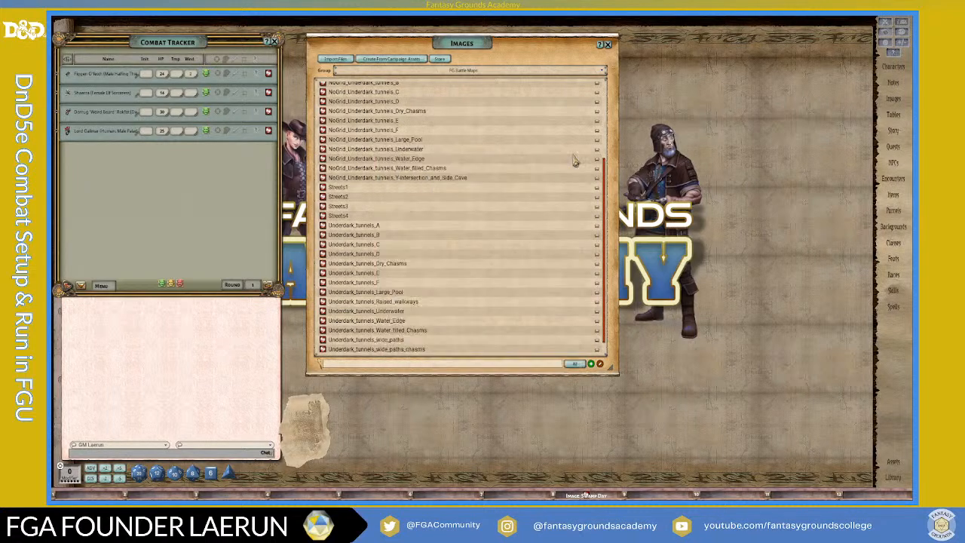
- Open the Streets1 map, close the image list, and enlarge the map window in the free area beside the combat tracker
{"action": "left_click", "coordinate": [323, 187]}
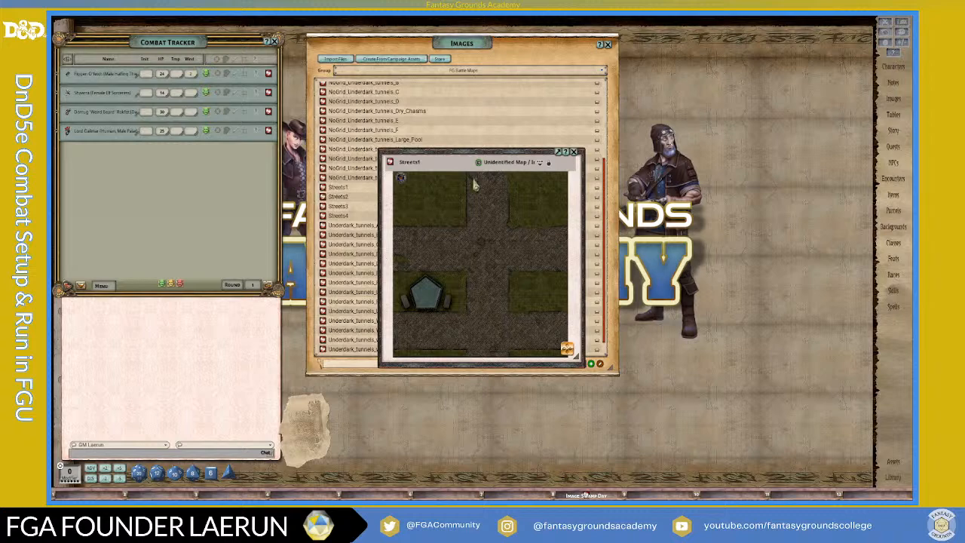
{"action": "left_click_drag", "start_coordinate": [498, 157], "coordinate": [641, 42]}
{"action": "left_click", "coordinate": [608, 46]}
{"action": "left_click_drag", "start_coordinate": [762, 251], "coordinate": [884, 351]}
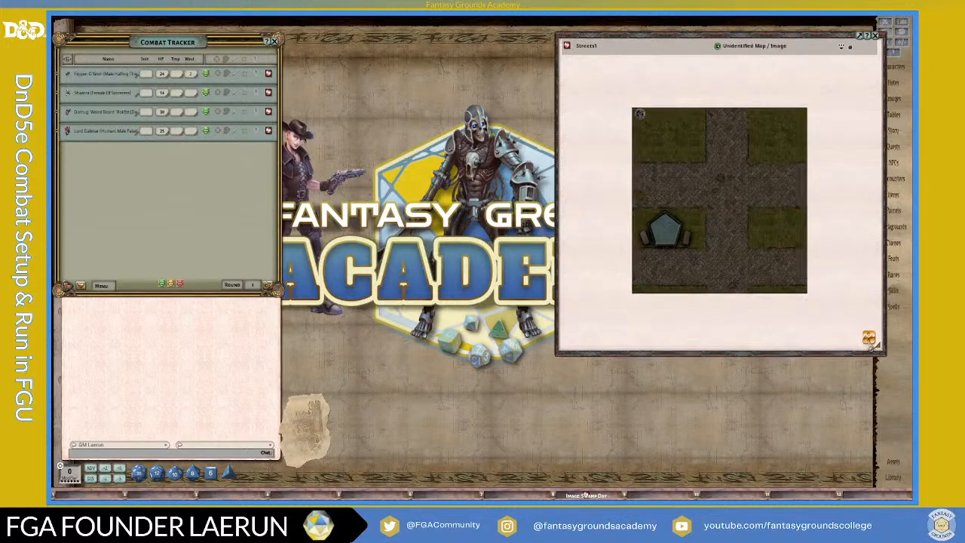
{"action": "scroll", "coordinate": [685, 188], "scroll_direction": "up", "scroll_amount": 4}
{"action": "scroll", "coordinate": [689, 212], "scroll_direction": "up", "scroll_amount": 1}
{"action": "scroll", "coordinate": [689, 215], "scroll_direction": "down", "scroll_amount": 3}
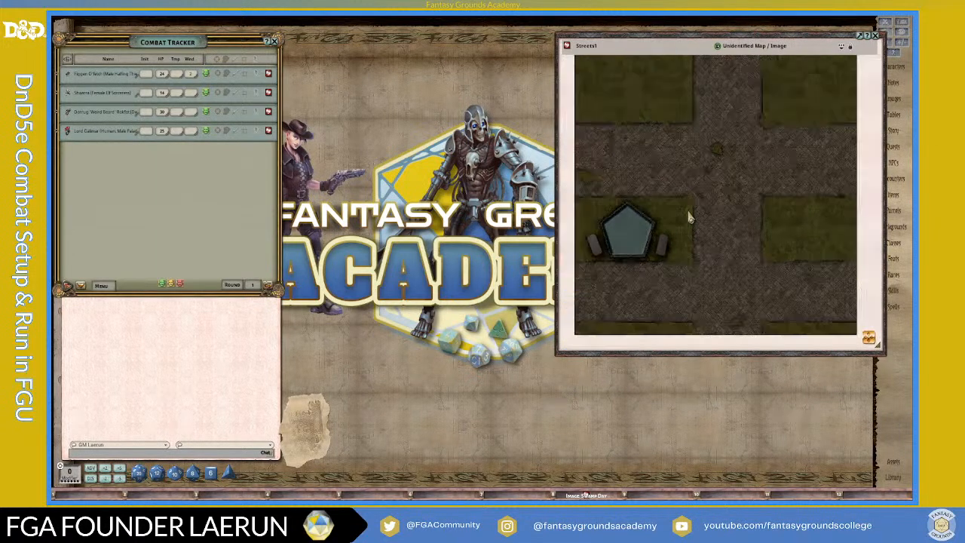
{"action": "scroll", "coordinate": [745, 174], "scroll_direction": "up", "scroll_amount": 1}
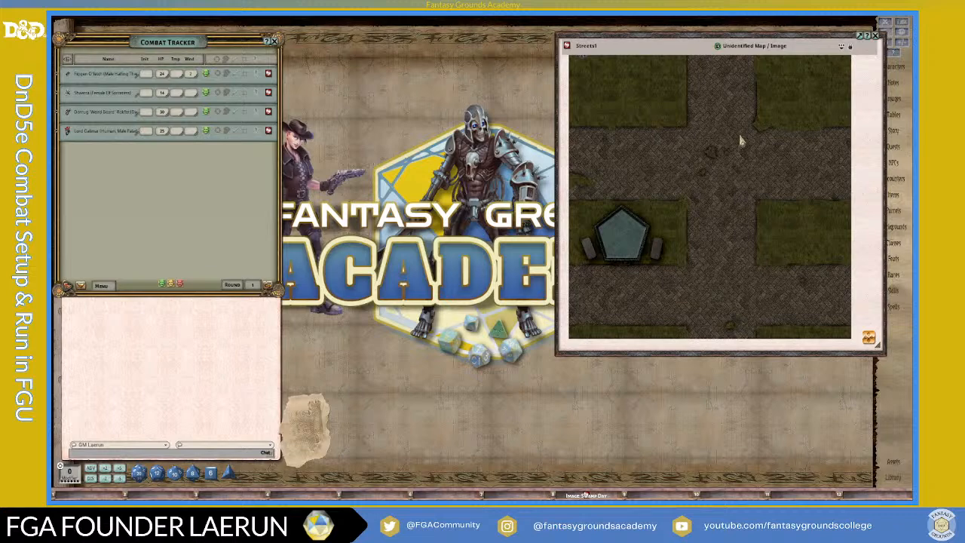
{"action": "scroll", "coordinate": [741, 141], "scroll_direction": "down", "scroll_amount": 1}
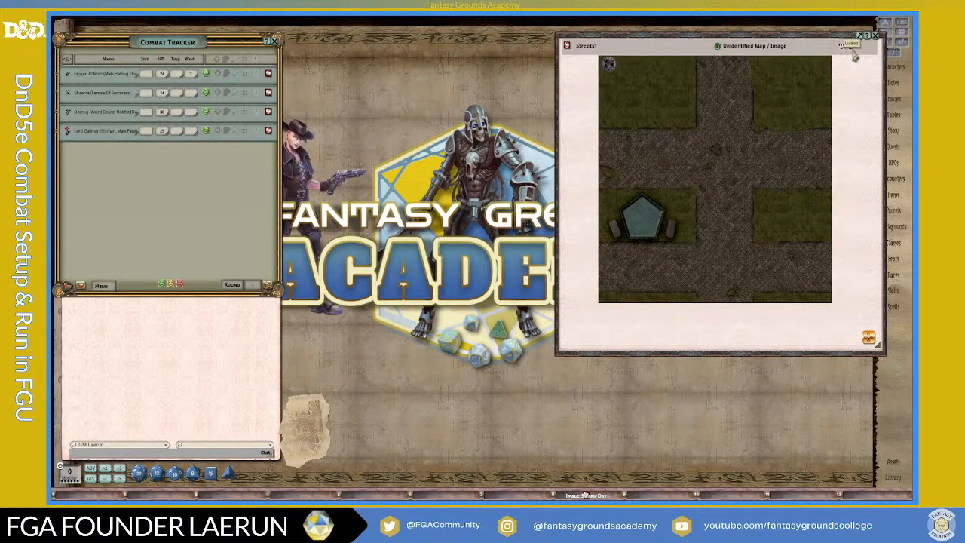
- Unlock the Streets1 map for editing and display its line-of-sight outlines
{"action": "left_click", "coordinate": [851, 46]}
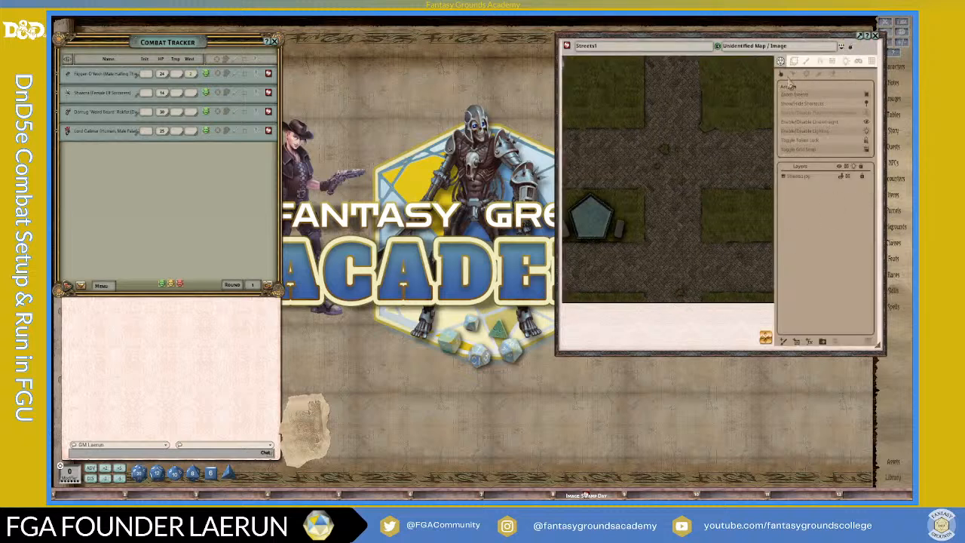
{"action": "left_click", "coordinate": [833, 62]}
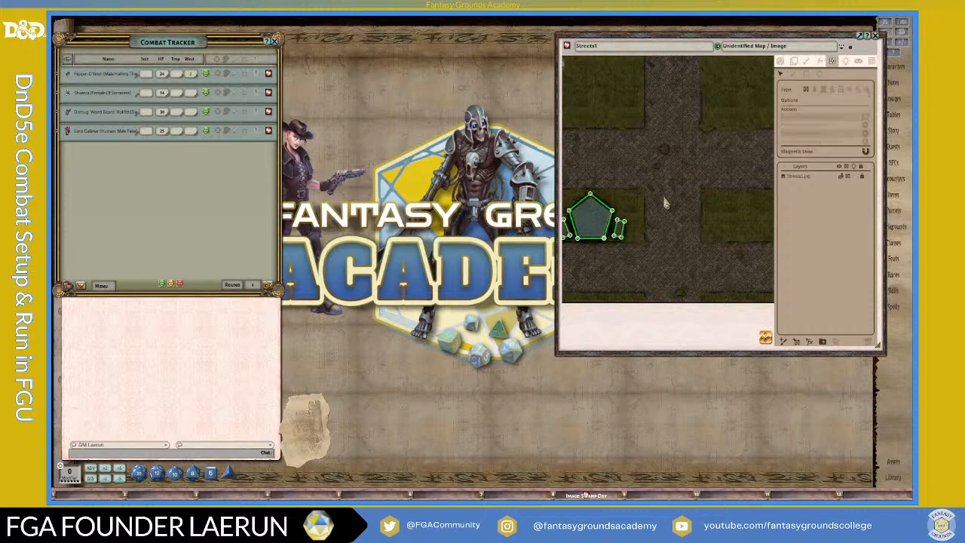
{"action": "scroll", "coordinate": [665, 203], "scroll_direction": "down", "scroll_amount": 2}
{"action": "scroll", "coordinate": [621, 212], "scroll_direction": "up", "scroll_amount": 1}
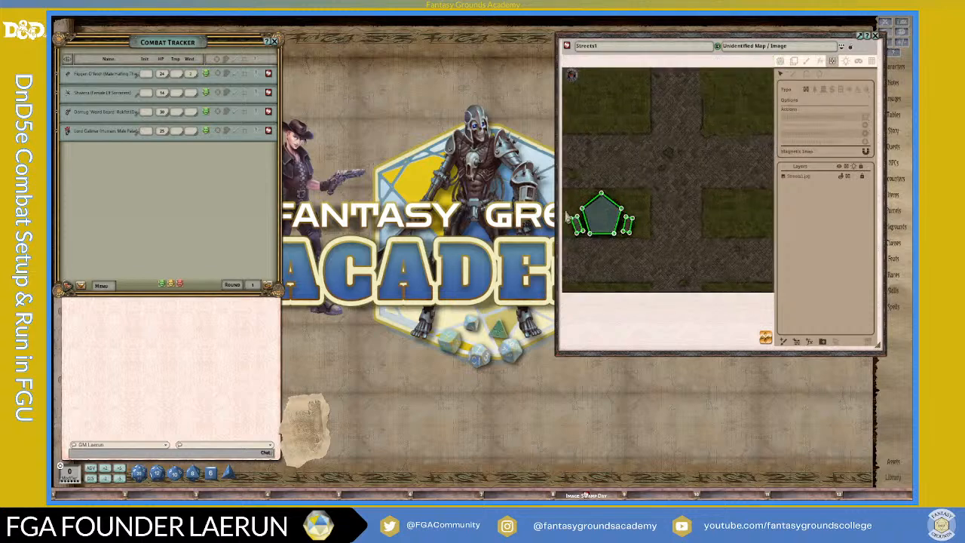
- Examine the line-of-sight outlines around the pentagonal pool and the two benches beside it on the Streets1 map
{"action": "scroll", "coordinate": [588, 230], "scroll_direction": "up", "scroll_amount": 4}
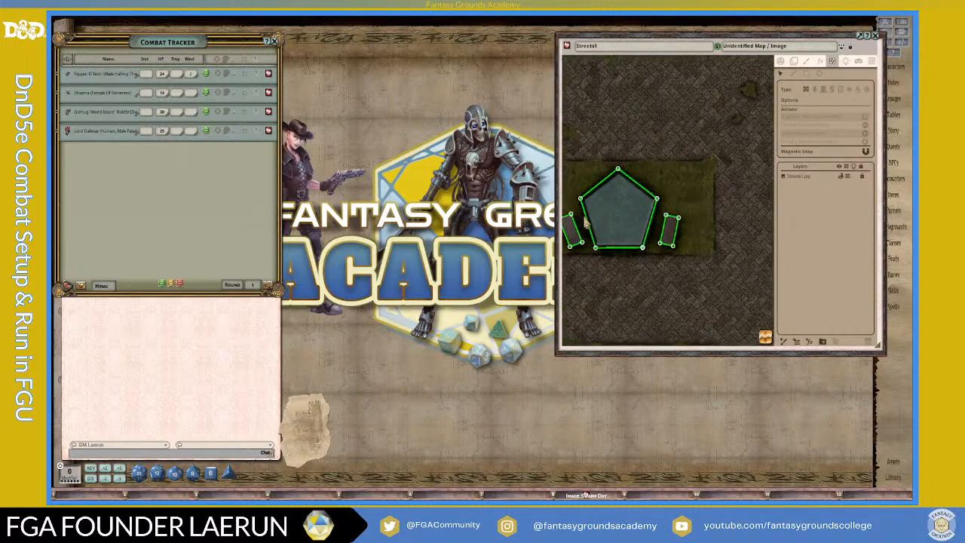
{"action": "scroll", "coordinate": [585, 241], "scroll_direction": "down", "scroll_amount": 3}
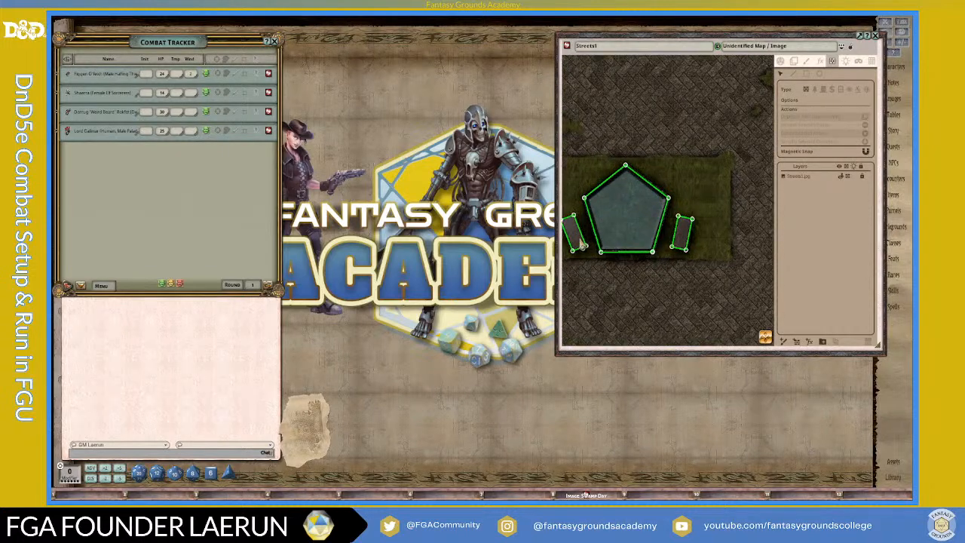
{"action": "scroll", "coordinate": [617, 255], "scroll_direction": "up", "scroll_amount": 1}
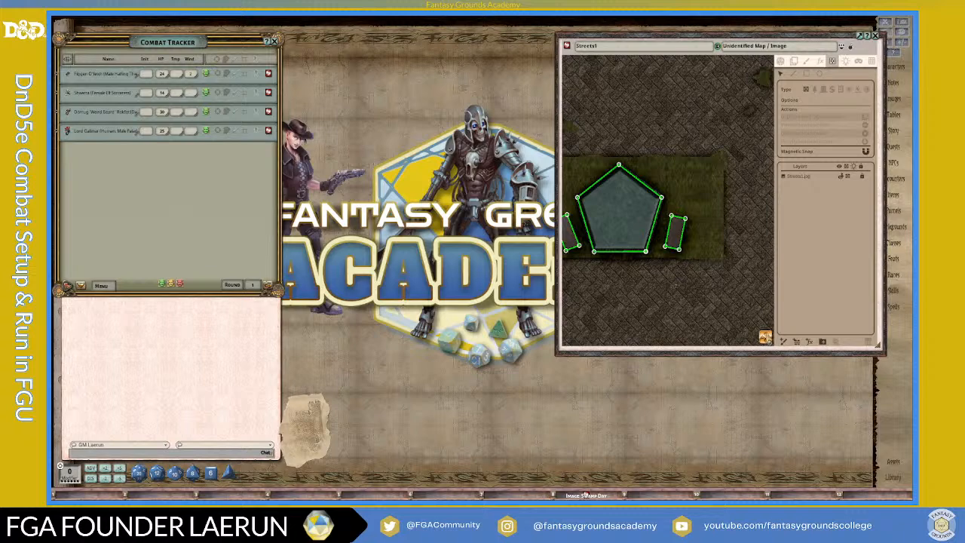
{"action": "left_click_drag", "start_coordinate": [617, 228], "coordinate": [669, 279]}
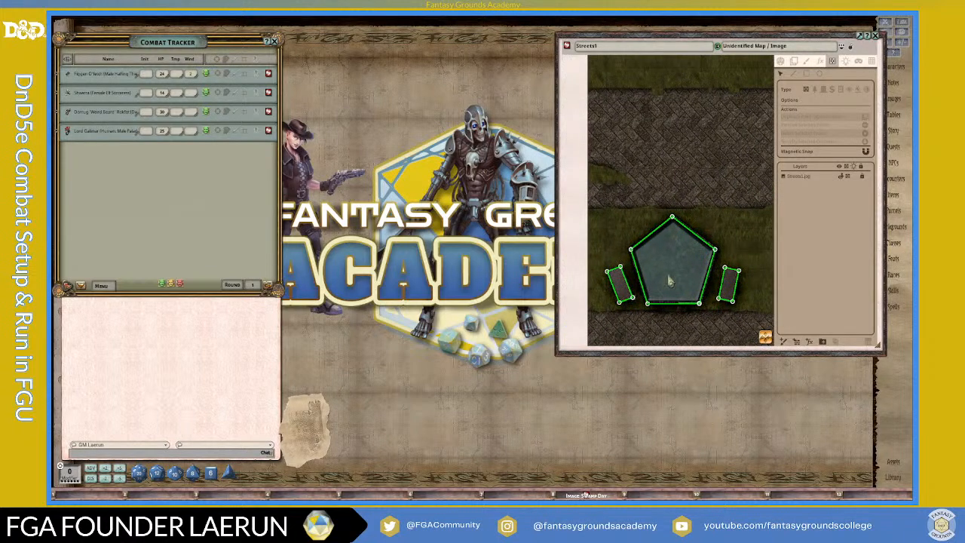
{"action": "scroll", "coordinate": [652, 274], "scroll_direction": "up", "scroll_amount": 4}
{"action": "scroll", "coordinate": [631, 240], "scroll_direction": "down", "scroll_amount": 4}
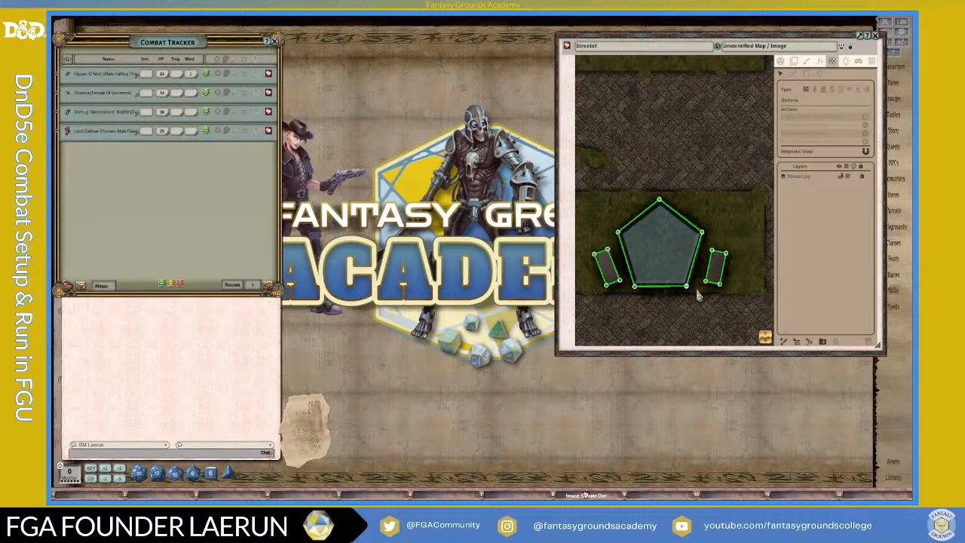
{"action": "scroll", "coordinate": [699, 296], "scroll_direction": "up", "scroll_amount": 1}
{"action": "scroll", "coordinate": [699, 296], "scroll_direction": "up", "scroll_amount": 1}
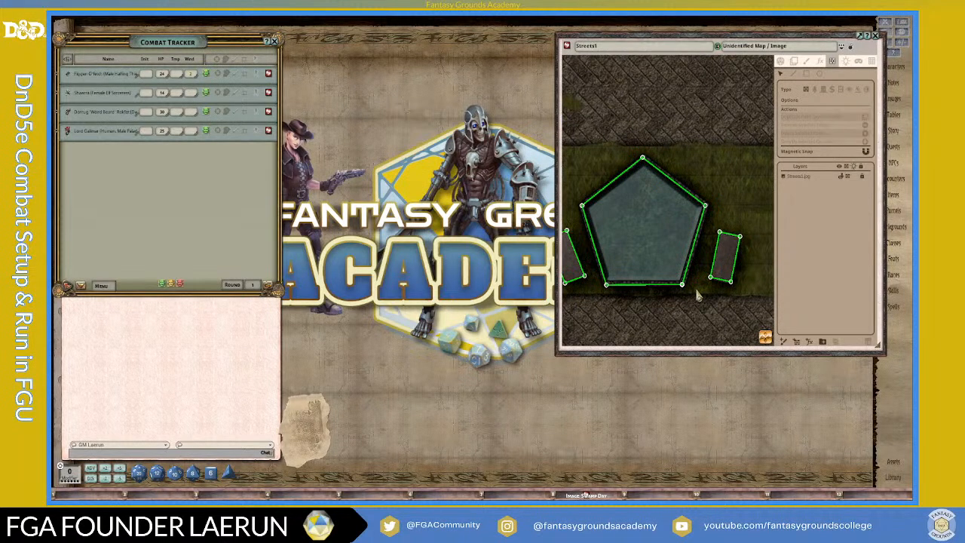
{"action": "scroll", "coordinate": [699, 296], "scroll_direction": "down", "scroll_amount": 2}
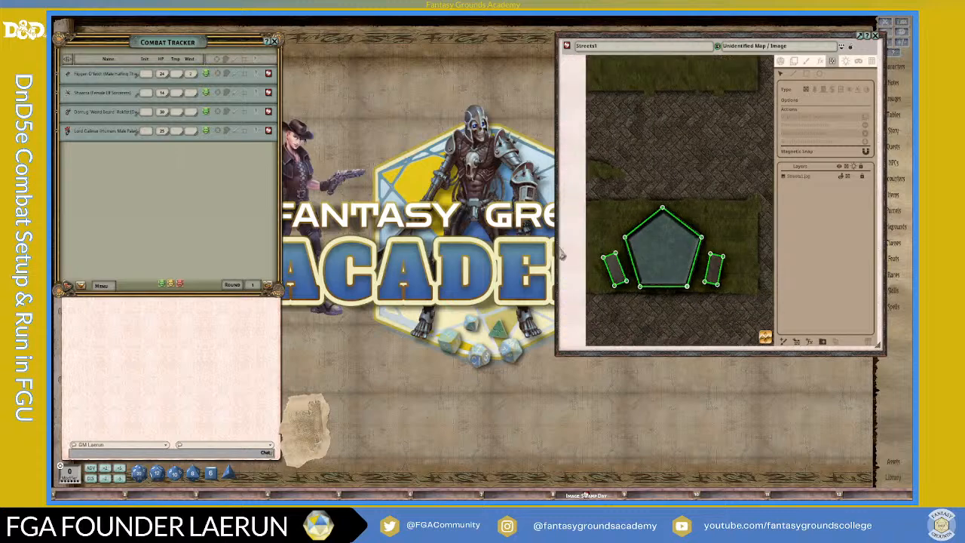
- Apply the Sunlight ambient lighting preset to the Streets1 map
{"action": "left_click_drag", "start_coordinate": [769, 340], "coordinate": [722, 302]}
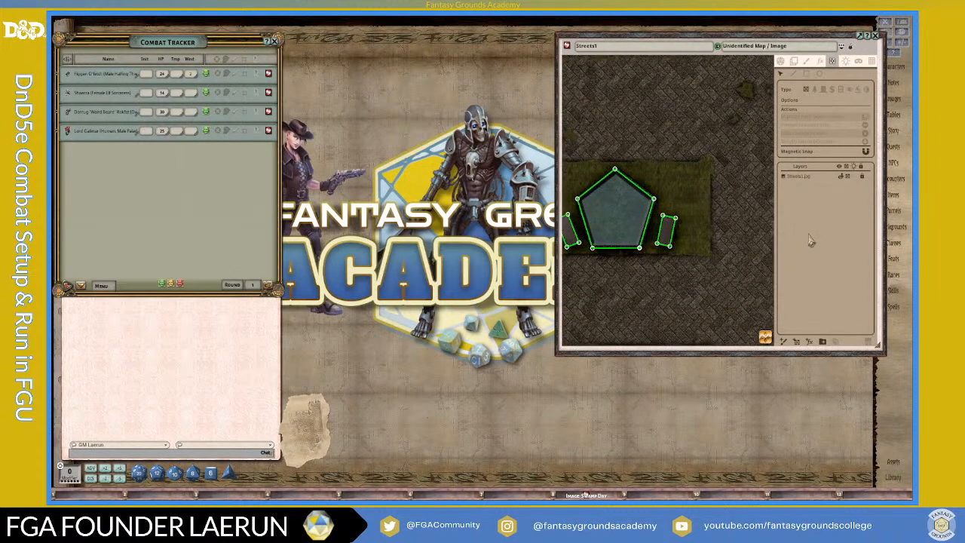
{"action": "left_click", "coordinate": [845, 62]}
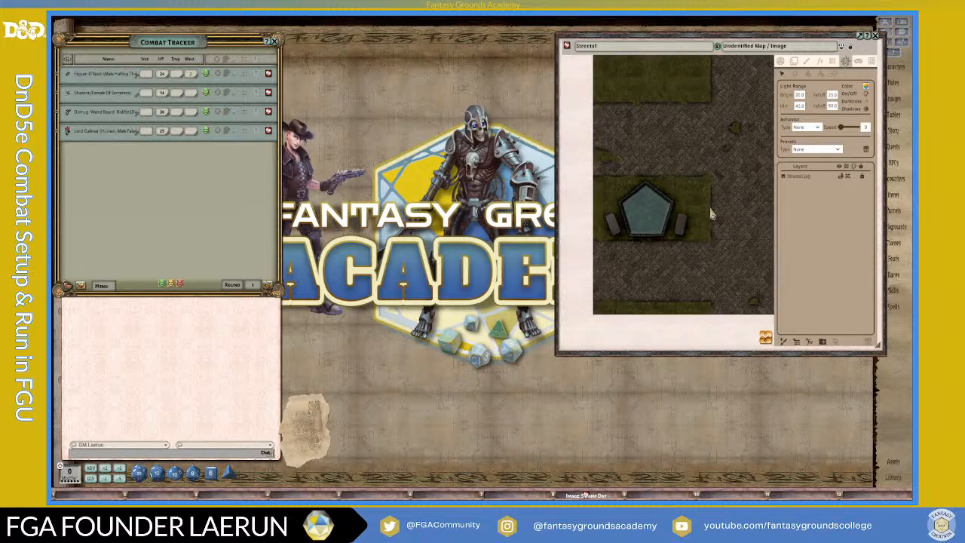
{"action": "scroll", "coordinate": [681, 191], "scroll_direction": "up", "scroll_amount": 1}
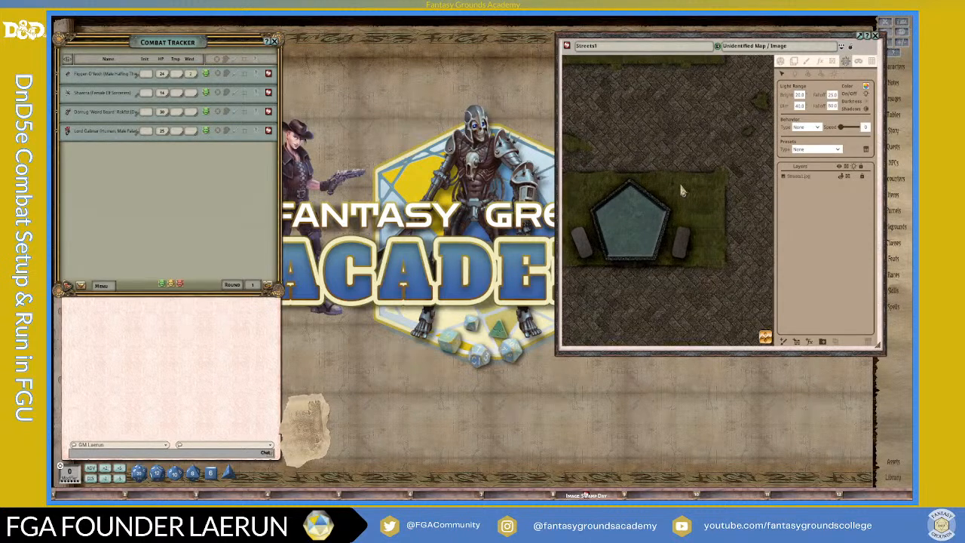
{"action": "left_click", "coordinate": [836, 79]}
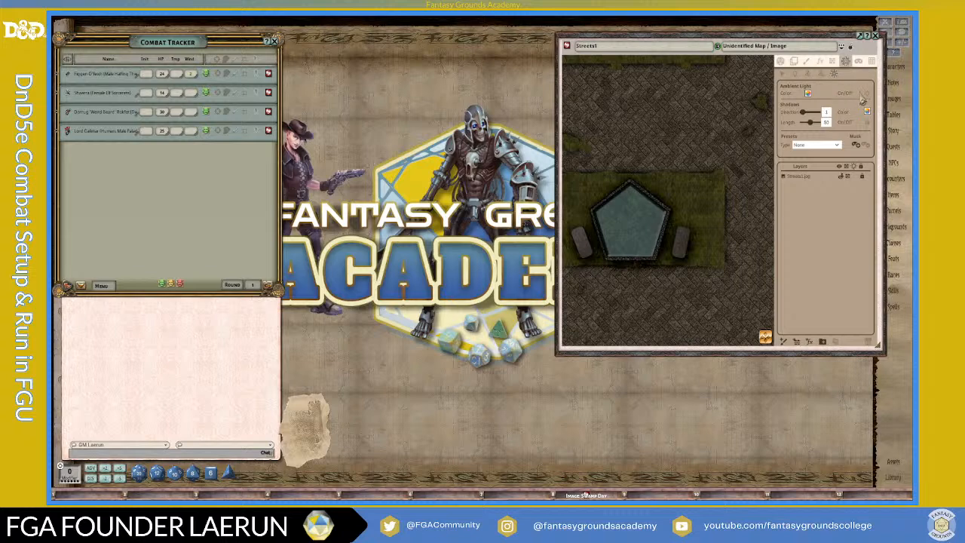
{"action": "scroll", "coordinate": [722, 191], "scroll_direction": "down", "scroll_amount": 1}
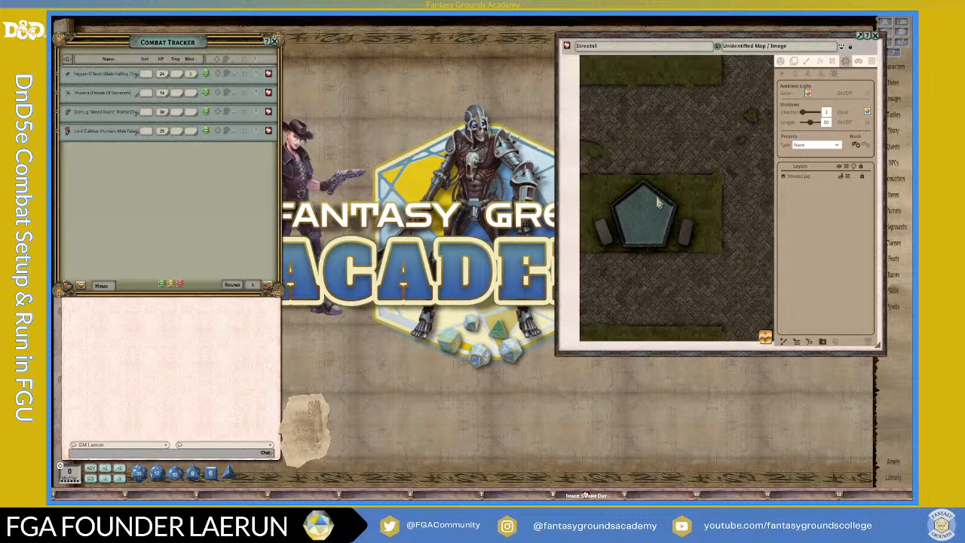
{"action": "scroll", "coordinate": [658, 202], "scroll_direction": "up", "scroll_amount": 1}
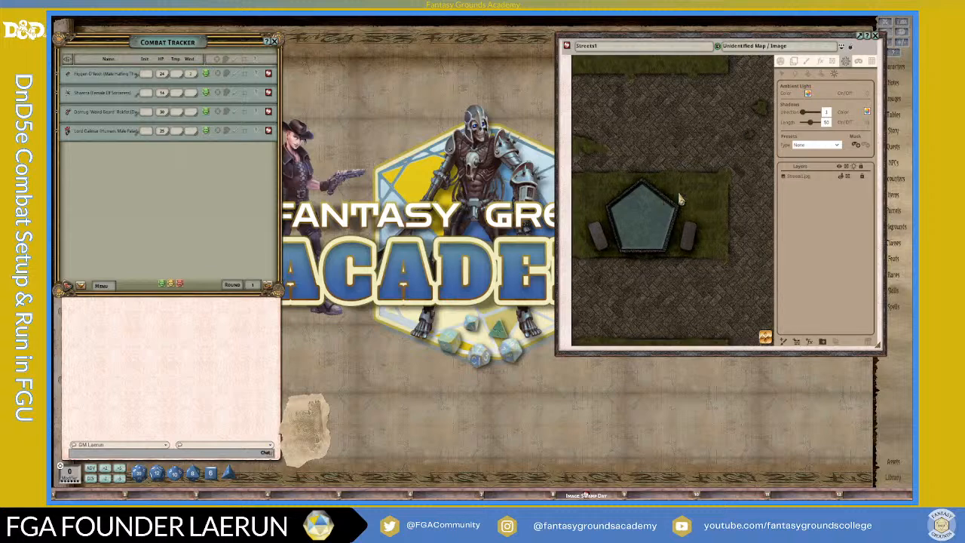
{"action": "left_click", "coordinate": [837, 145]}
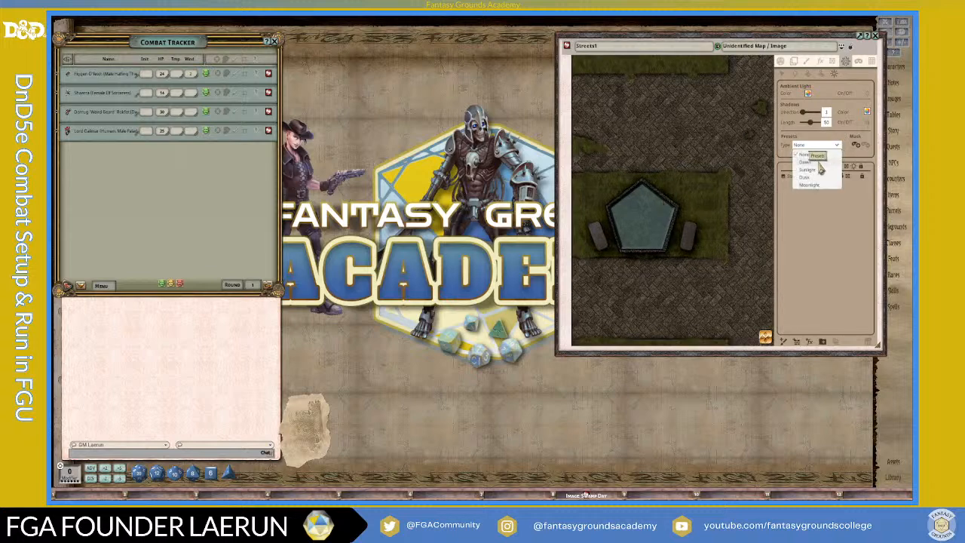
{"action": "left_click", "coordinate": [819, 171]}
{"action": "scroll", "coordinate": [722, 260], "scroll_direction": "down", "scroll_amount": 1}
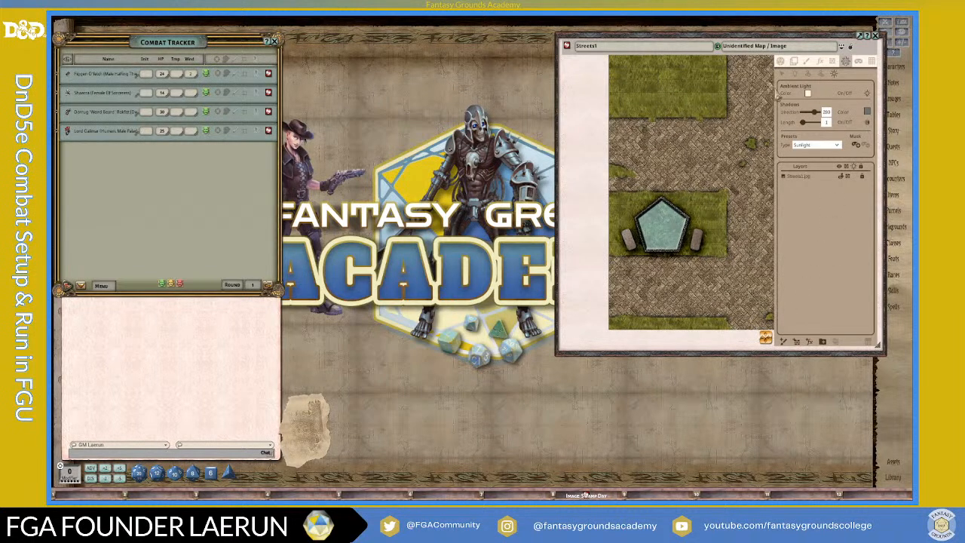
{"action": "scroll", "coordinate": [709, 238], "scroll_direction": "down", "scroll_amount": 2}
{"action": "left_click_drag", "start_coordinate": [709, 239], "coordinate": [645, 266]}
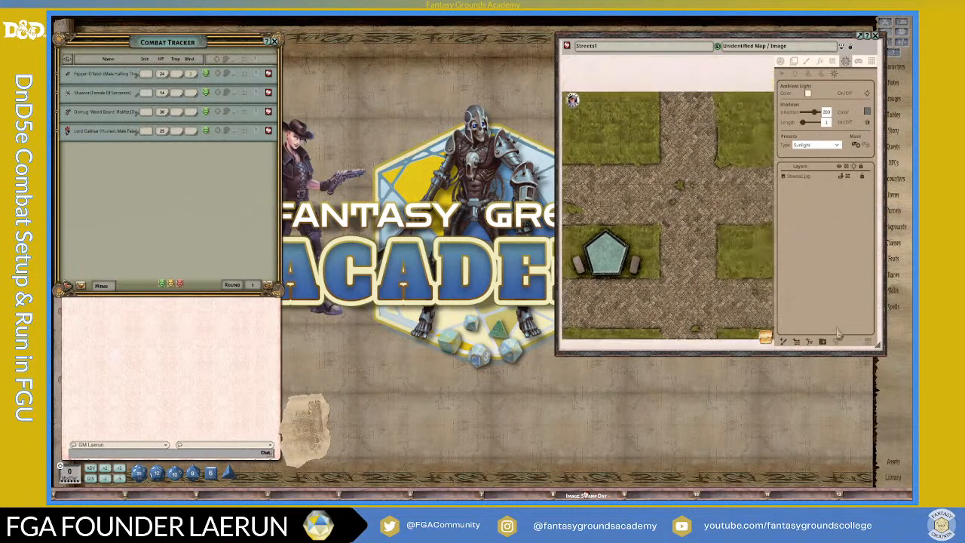
- Reposition the Streets1 map window closer to the combat tracker and enlarge it
{"action": "left_click_drag", "start_coordinate": [779, 35], "coordinate": [724, 19]}
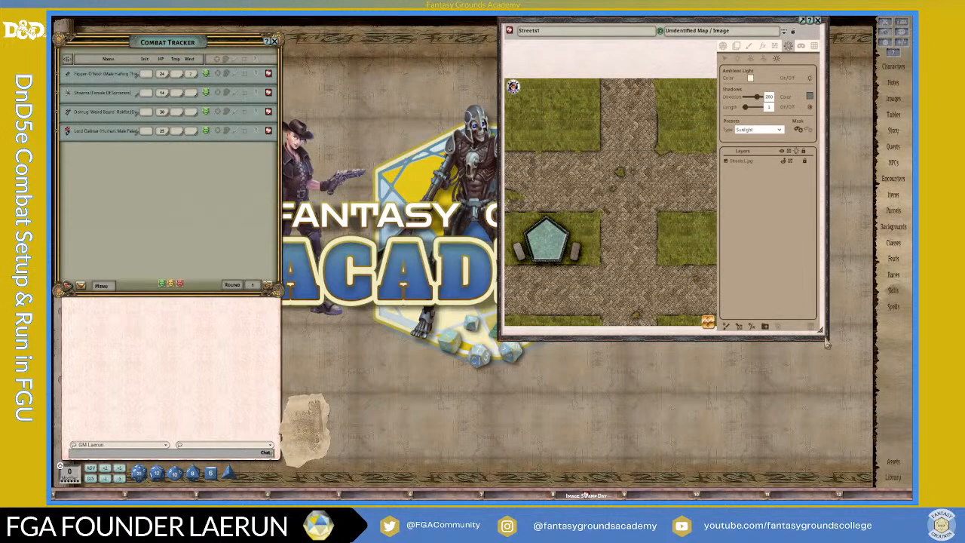
{"action": "mouse_move", "coordinate": [828, 344]}
{"action": "left_mouse_down"}
{"action": "mouse_move", "coordinate": [835, 339]}
{"action": "mouse_move", "coordinate": [825, 334]}
{"action": "mouse_move", "coordinate": [831, 340]}
{"action": "left_mouse_up"}
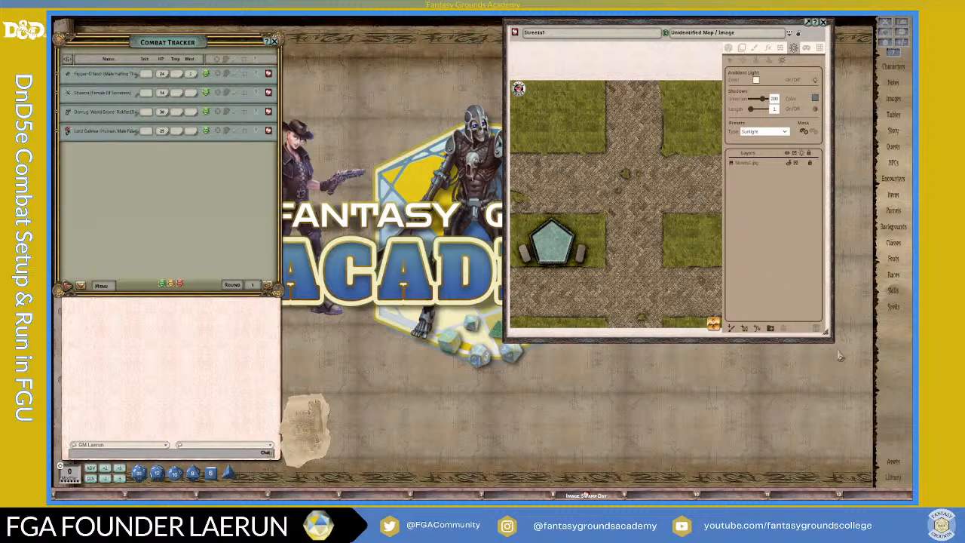
{"action": "left_click_drag", "start_coordinate": [835, 341], "coordinate": [872, 368]}
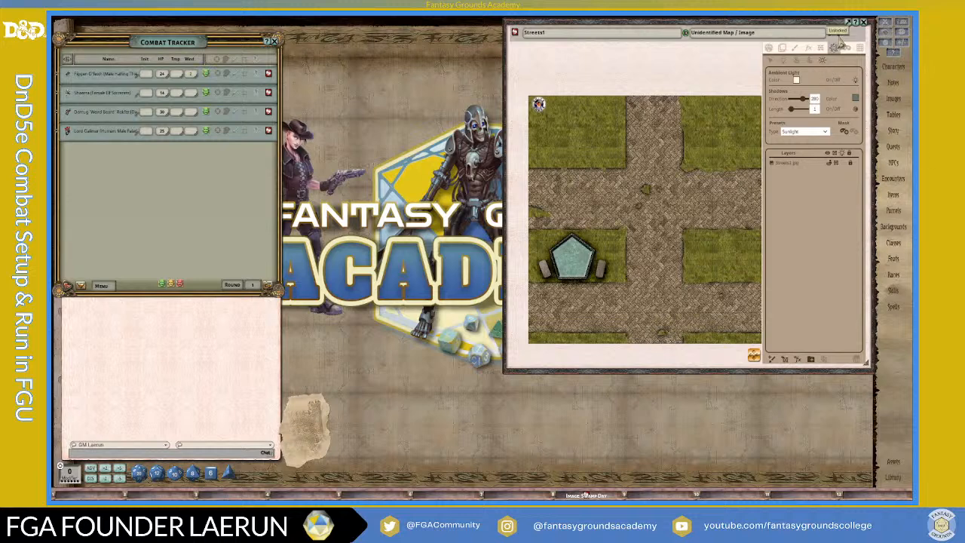
- Lock the Streets1 map against editing, display its toolbar, and fit the map to the window
{"action": "left_click", "coordinate": [834, 47]}
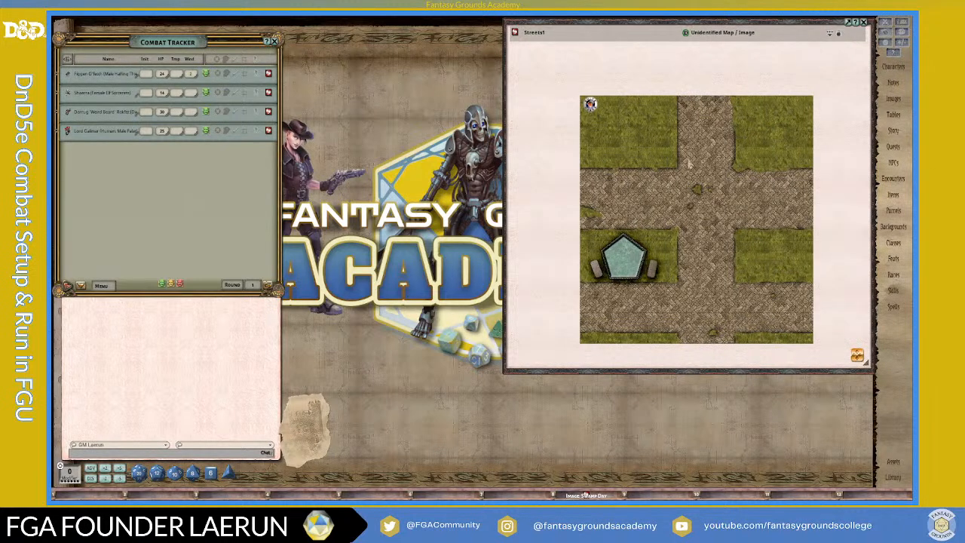
{"action": "right_click", "coordinate": [688, 163]}
{"action": "left_click", "coordinate": [811, 74]}
{"action": "left_click", "coordinate": [831, 36]}
{"action": "left_click", "coordinate": [833, 38]}
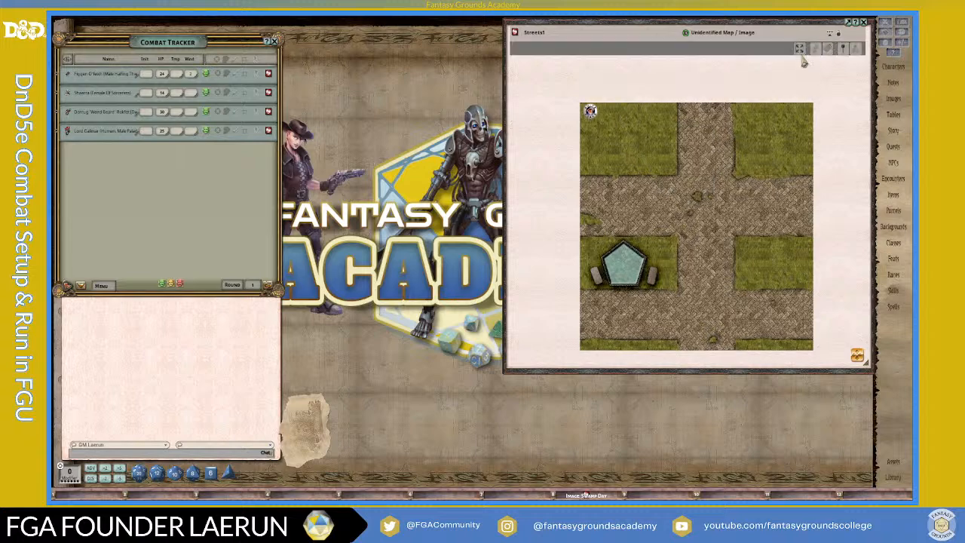
{"action": "left_click", "coordinate": [800, 49]}
- Resize the Streets1 map window so it is slightly narrower and taller around the map
{"action": "scroll", "coordinate": [700, 255], "scroll_direction": "up", "scroll_amount": 2}
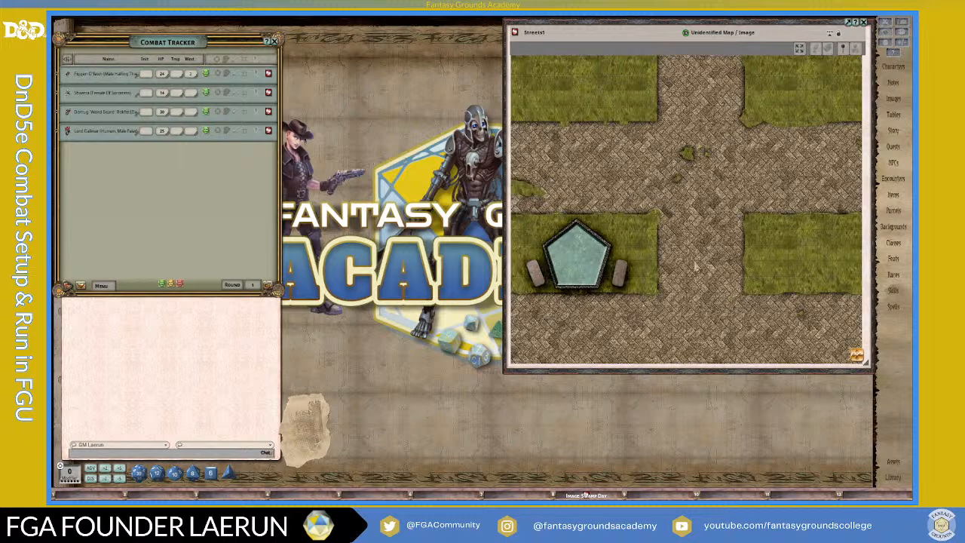
{"action": "scroll", "coordinate": [694, 265], "scroll_direction": "down", "scroll_amount": 1}
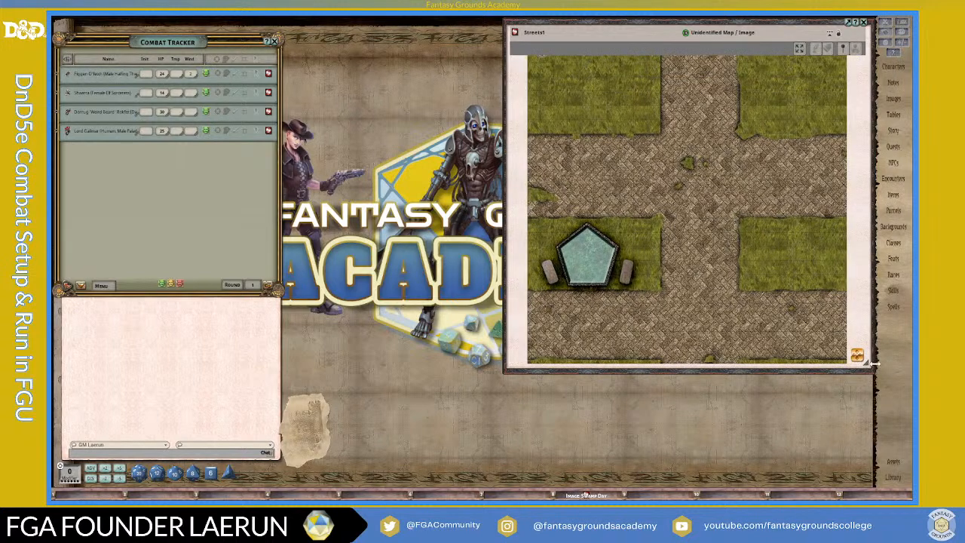
{"action": "left_click_drag", "start_coordinate": [871, 368], "coordinate": [847, 369]}
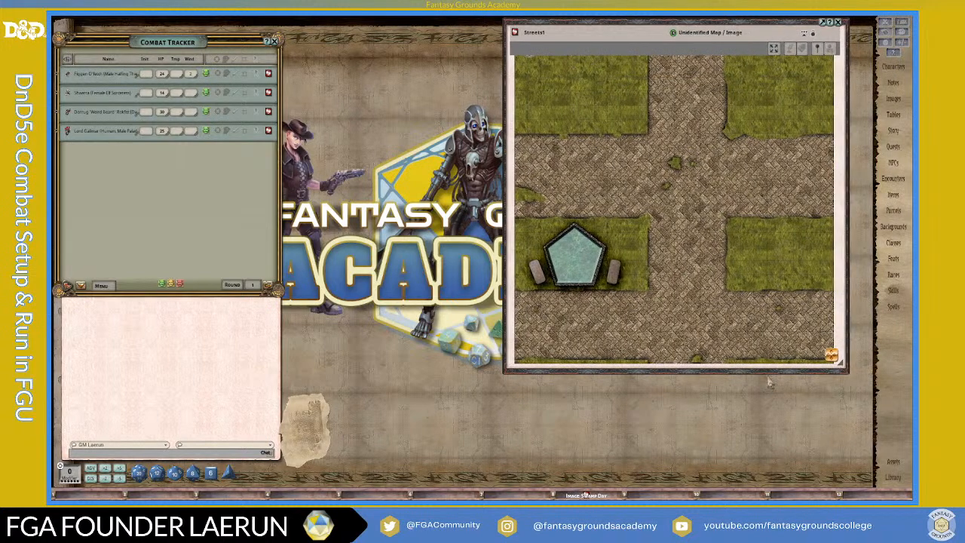
{"action": "left_click_drag", "start_coordinate": [769, 373], "coordinate": [777, 397]}
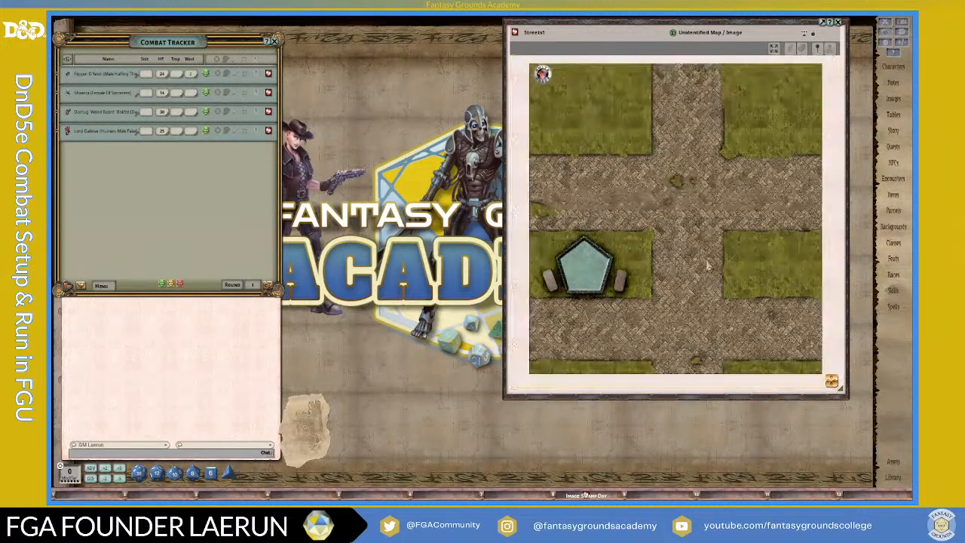
- Examine the sunlit Streets1 map, both as a whole and close up at the central crossroads
{"action": "scroll", "coordinate": [708, 266], "scroll_direction": "down", "scroll_amount": 1}
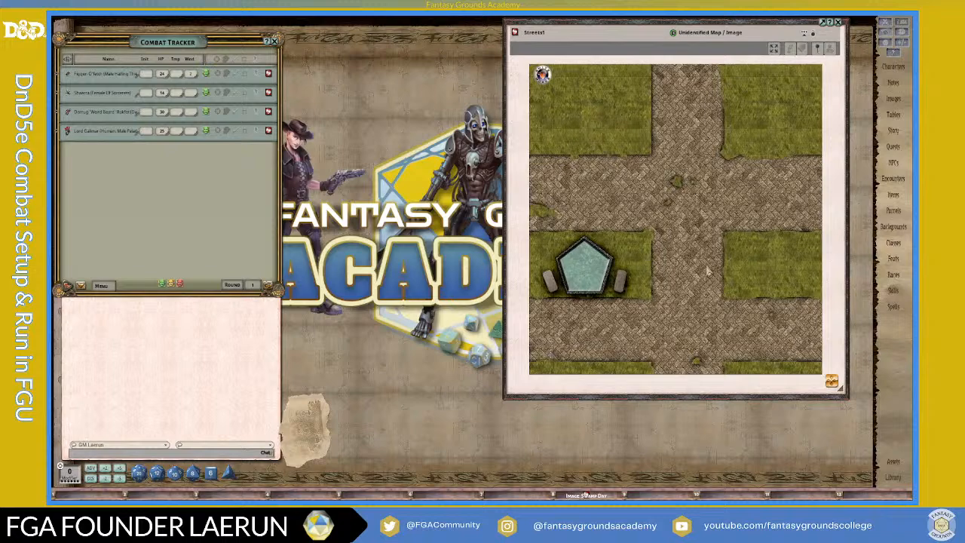
{"action": "scroll", "coordinate": [667, 227], "scroll_direction": "up", "scroll_amount": 1}
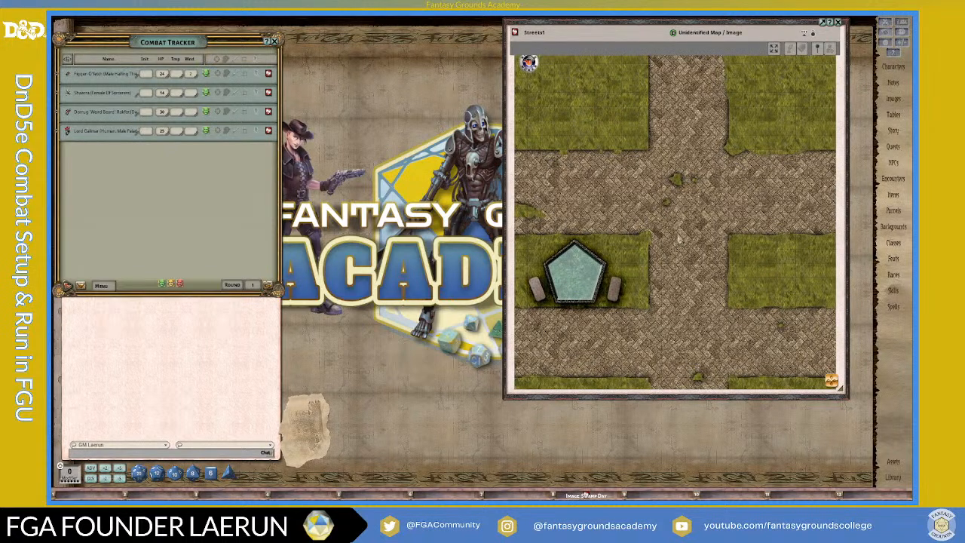
{"action": "scroll", "coordinate": [680, 239], "scroll_direction": "down", "scroll_amount": 1}
{"action": "scroll", "coordinate": [668, 180], "scroll_direction": "up", "scroll_amount": 1}
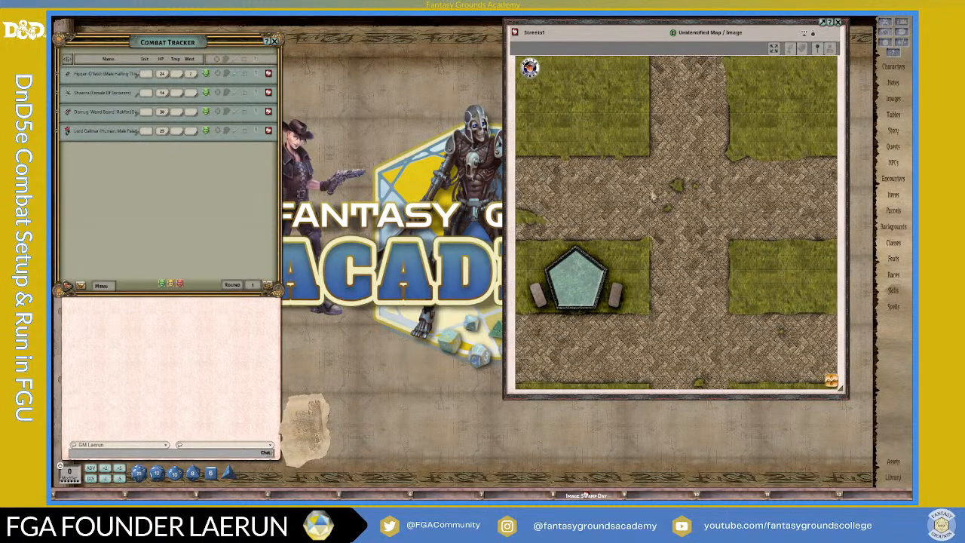
{"action": "mouse_move", "coordinate": [653, 196]}
{"action": "left_mouse_down"}
{"action": "mouse_move", "coordinate": [669, 231]}
{"action": "mouse_move", "coordinate": [639, 139]}
{"action": "mouse_move", "coordinate": [632, 243]}
{"action": "mouse_move", "coordinate": [606, 147]}
{"action": "mouse_move", "coordinate": [650, 187]}
{"action": "left_mouse_up"}
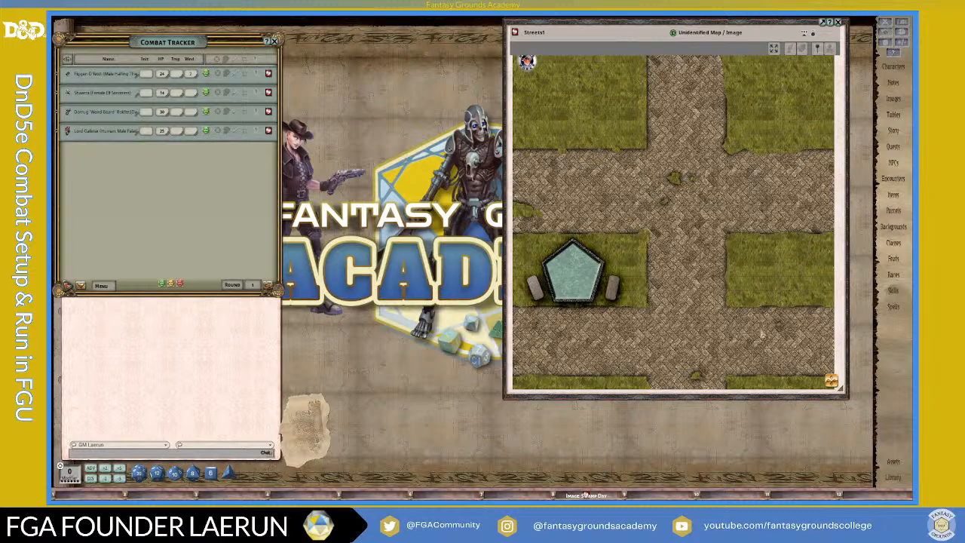
{"action": "left_click_drag", "start_coordinate": [834, 375], "coordinate": [814, 382]}
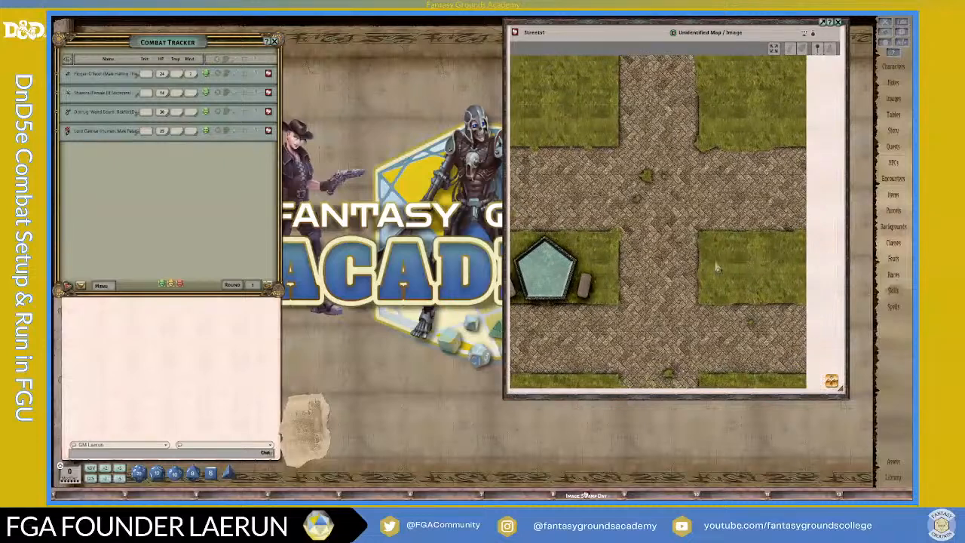
{"action": "left_click", "coordinate": [773, 48]}
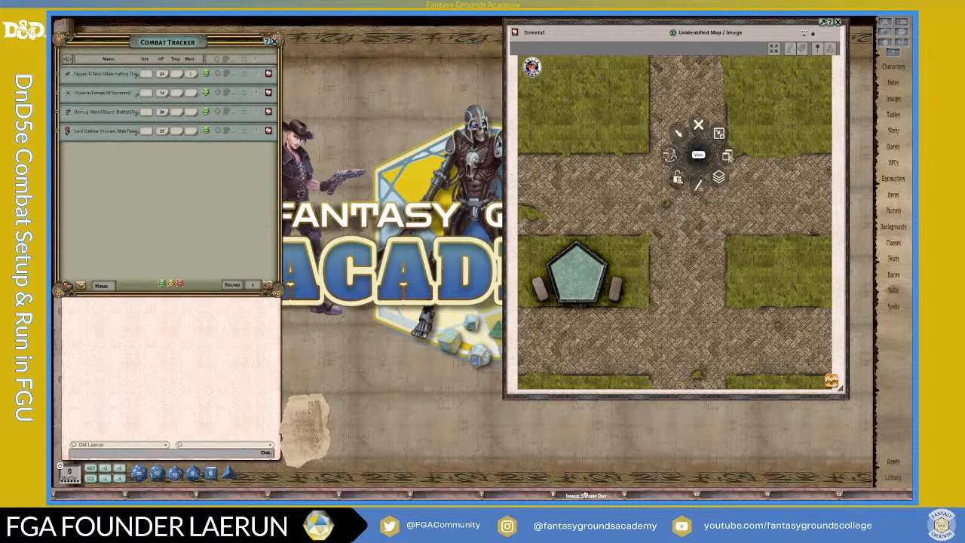
{"action": "left_click", "coordinate": [750, 176]}
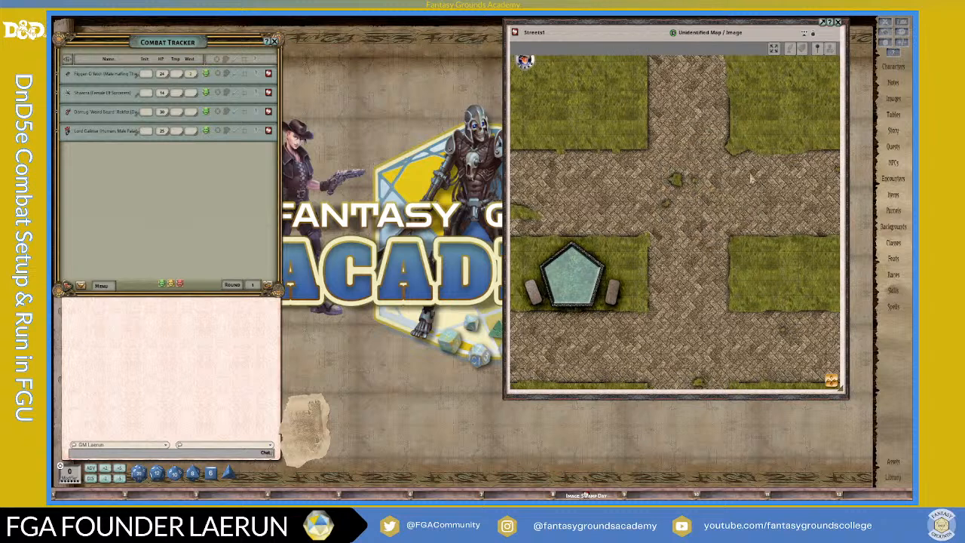
{"action": "scroll", "coordinate": [699, 193], "scroll_direction": "down", "scroll_amount": 1}
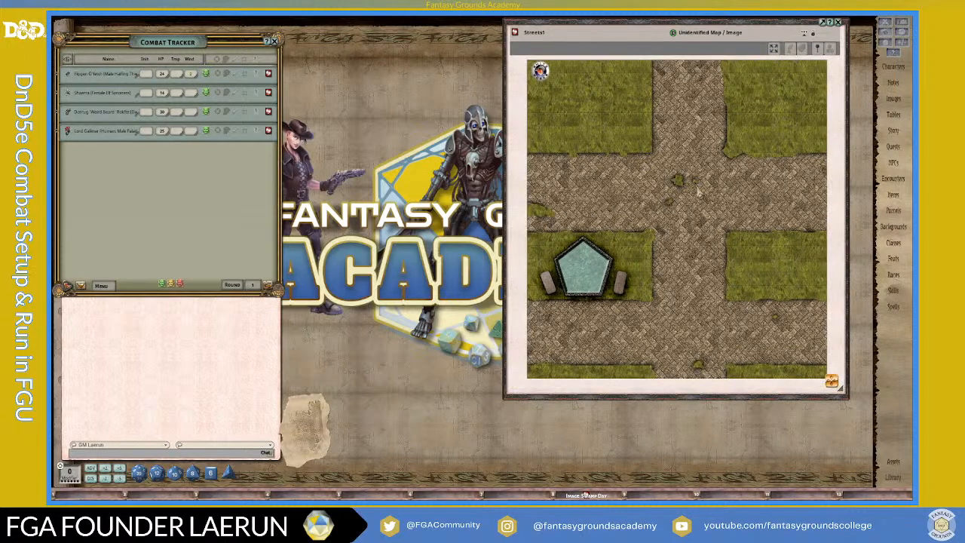
{"action": "scroll", "coordinate": [692, 211], "scroll_direction": "up", "scroll_amount": 10}
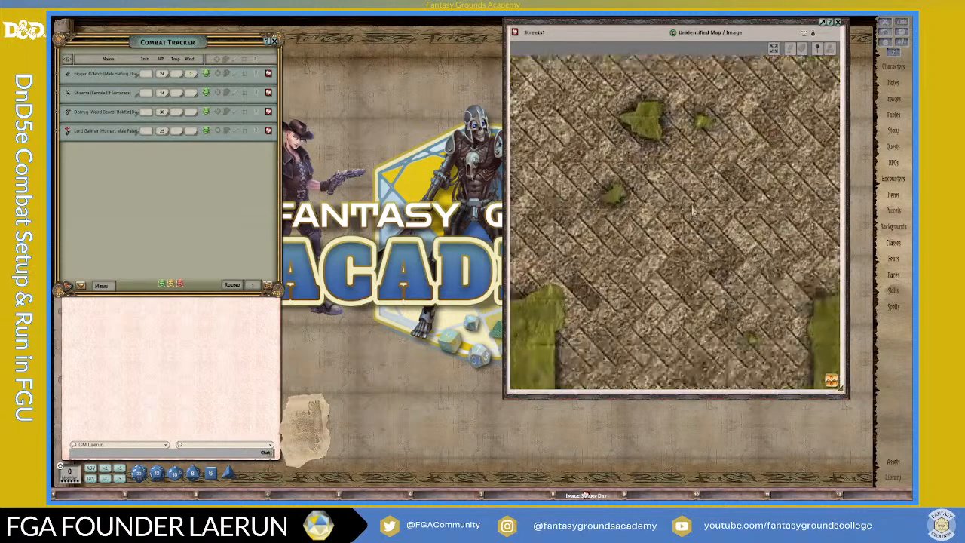
{"action": "scroll", "coordinate": [692, 211], "scroll_direction": "down", "scroll_amount": 8}
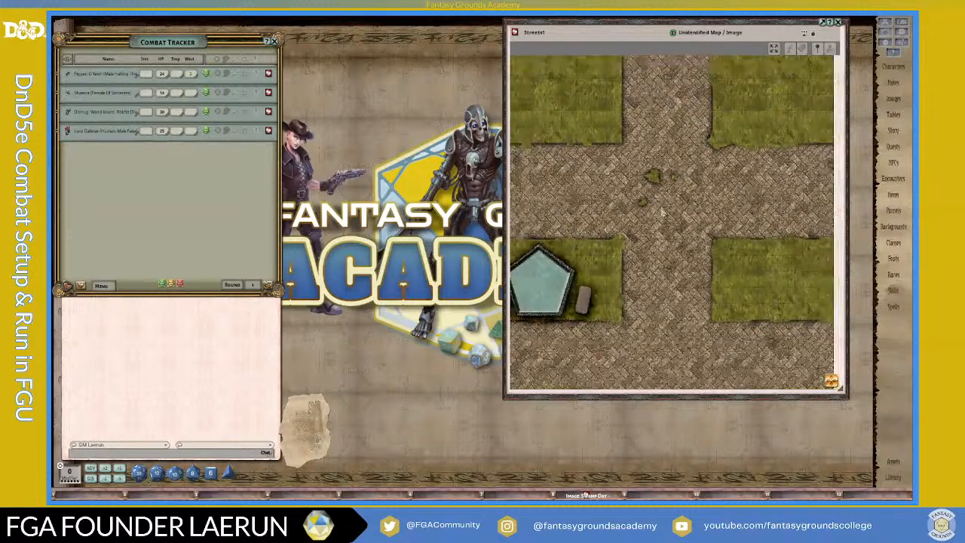
- Unlock the Streets1 map, turn on its square grid, and check the grid lines against the cobblestones at the crossroads
{"action": "left_click", "coordinate": [817, 47]}
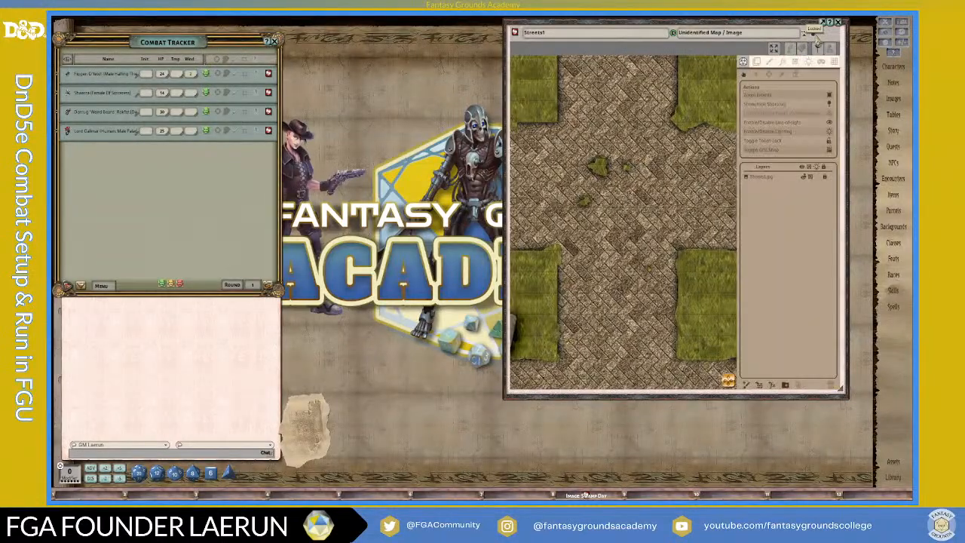
{"action": "left_click", "coordinate": [835, 61]}
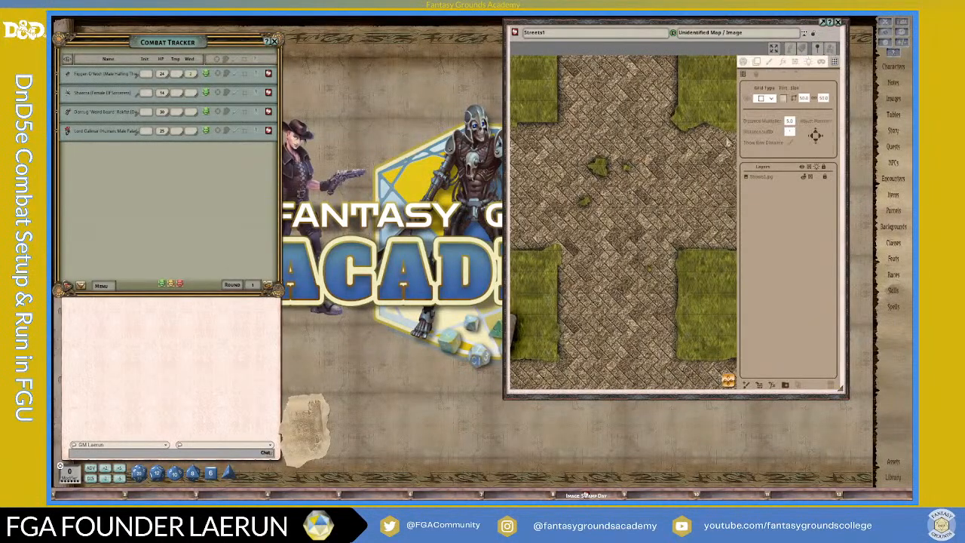
{"action": "scroll", "coordinate": [661, 212], "scroll_direction": "up", "scroll_amount": 3}
{"action": "scroll", "coordinate": [661, 211], "scroll_direction": "down", "scroll_amount": 2}
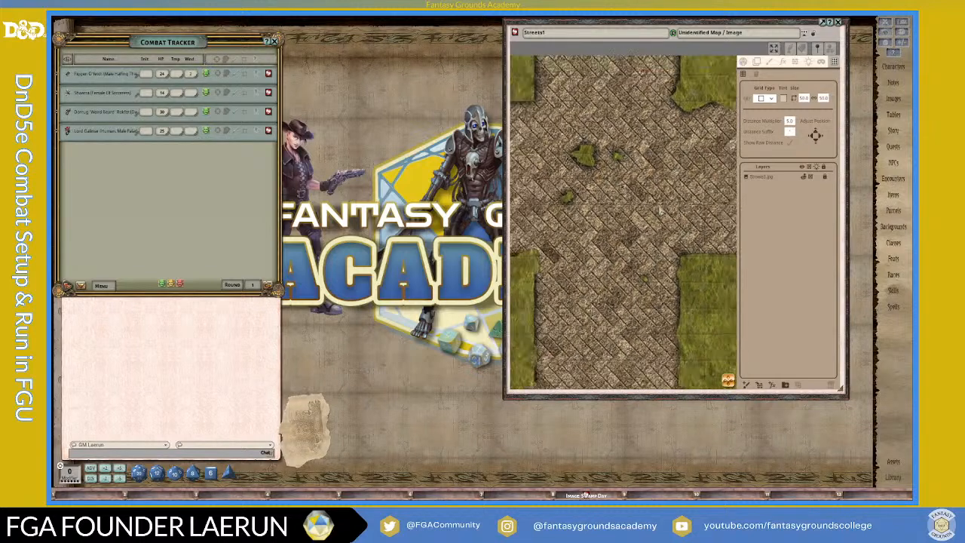
{"action": "scroll", "coordinate": [718, 141], "scroll_direction": "up", "scroll_amount": 2}
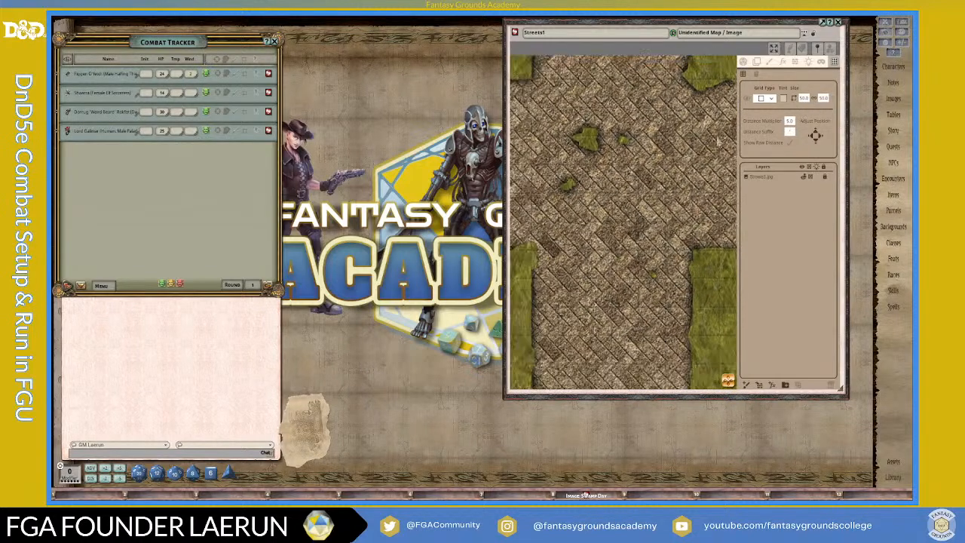
{"action": "scroll", "coordinate": [592, 205], "scroll_direction": "up", "scroll_amount": 3}
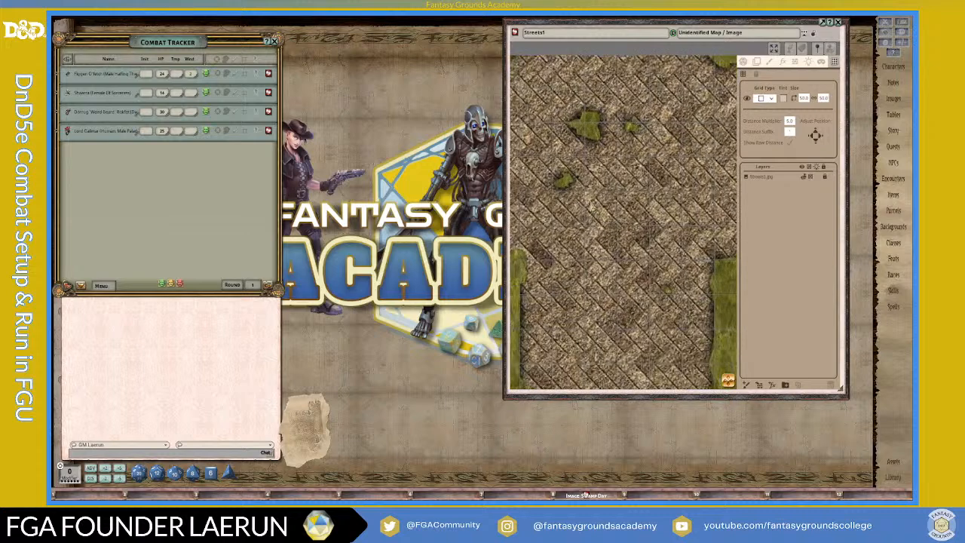
{"action": "scroll", "coordinate": [592, 205], "scroll_direction": "up", "scroll_amount": 2}
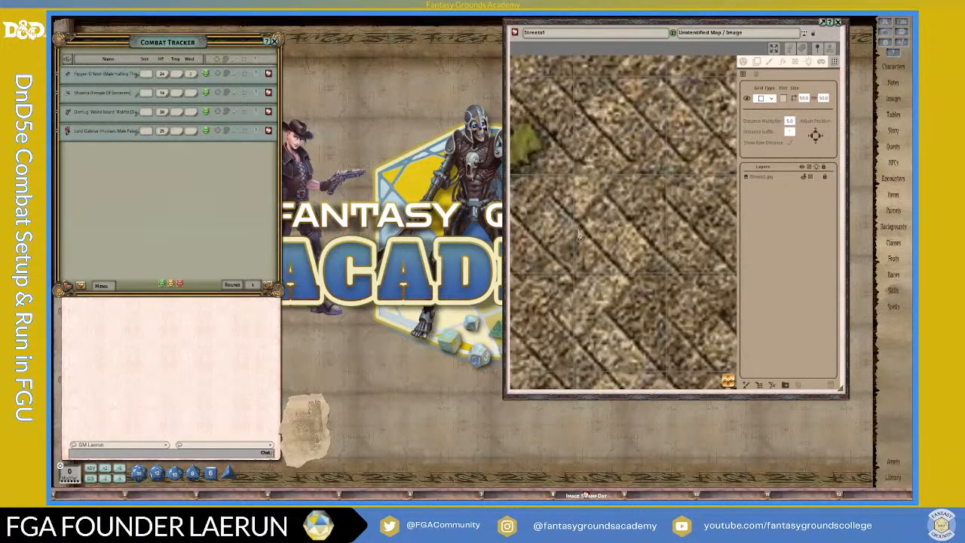
{"action": "scroll", "coordinate": [580, 236], "scroll_direction": "down", "scroll_amount": 3}
{"action": "scroll", "coordinate": [585, 231], "scroll_direction": "up", "scroll_amount": 3}
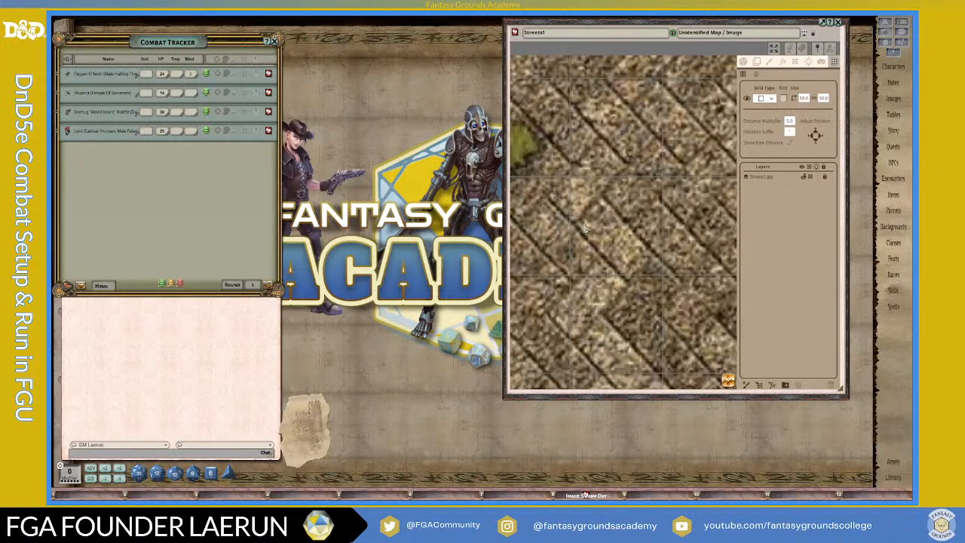
- Open the color picker for the Streets1 grid and tint the grid lines a semi-transparent pale yellow
{"action": "scroll", "coordinate": [586, 230], "scroll_direction": "down", "scroll_amount": 6}
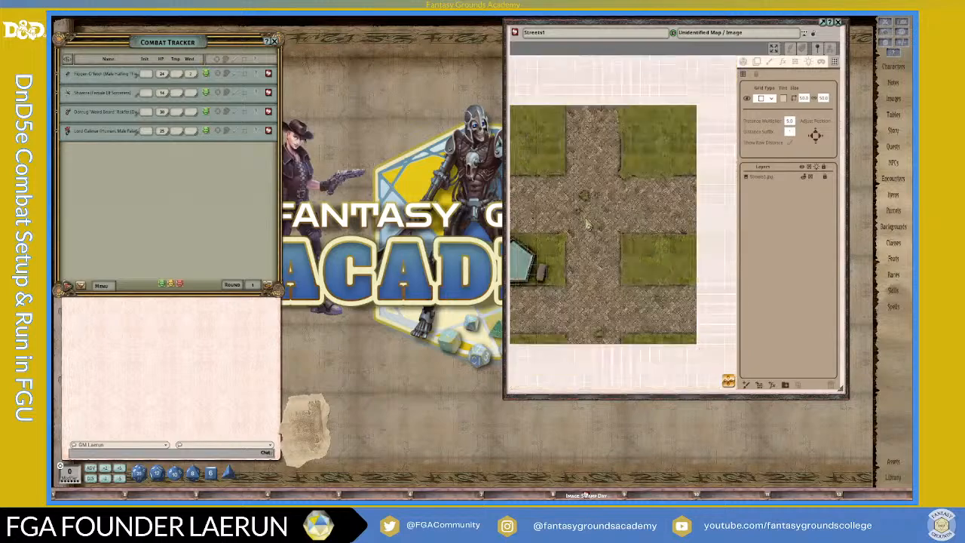
{"action": "scroll", "coordinate": [588, 224], "scroll_direction": "up", "scroll_amount": 6}
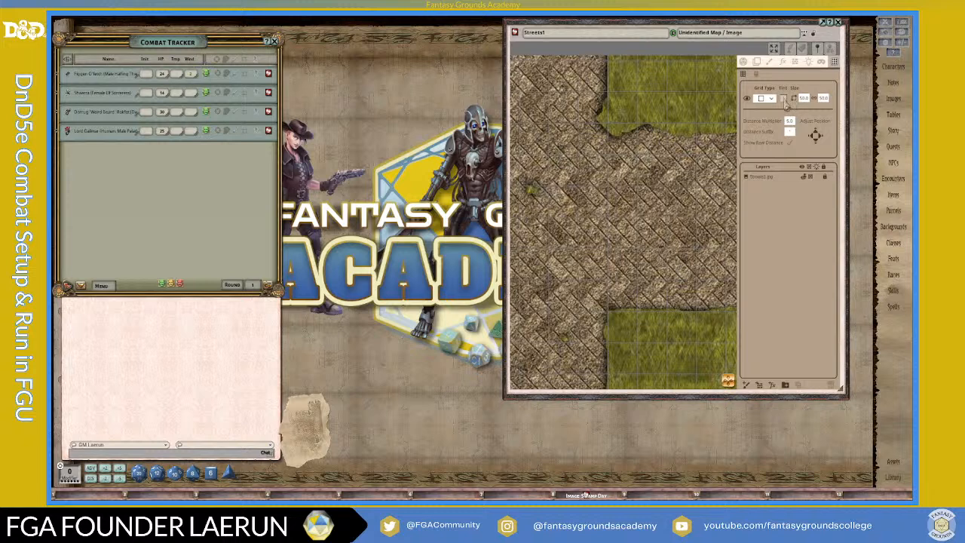
{"action": "left_click", "coordinate": [784, 99]}
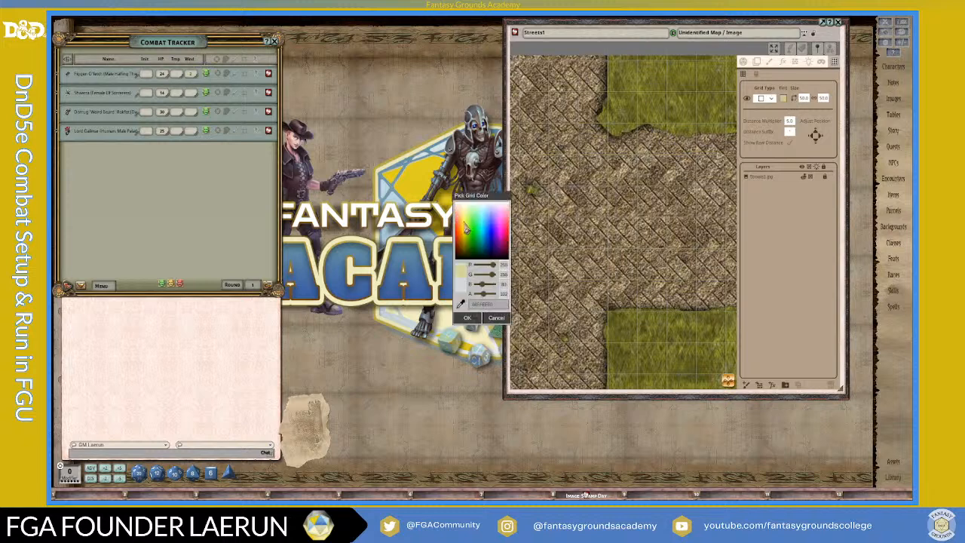
{"action": "left_click_drag", "start_coordinate": [485, 304], "coordinate": [491, 303]}
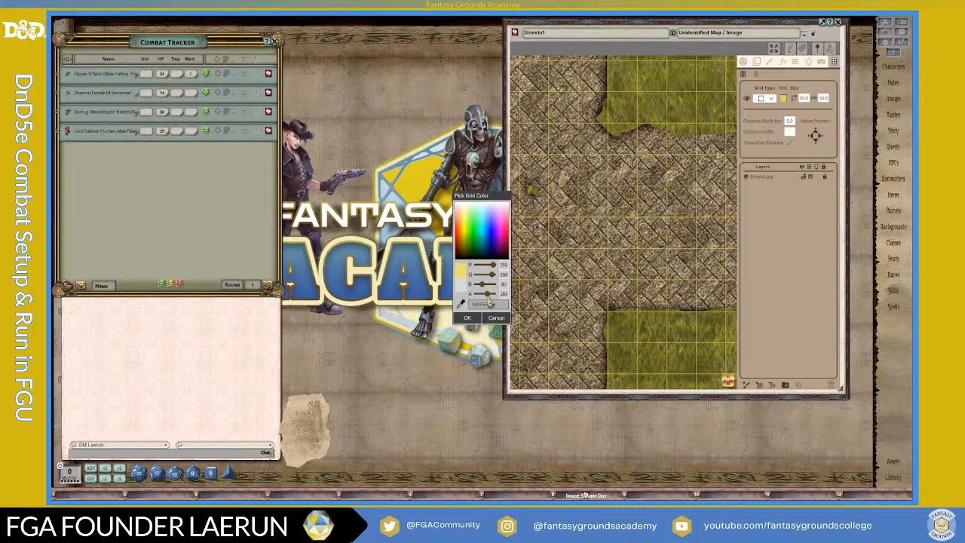
{"action": "left_click_drag", "start_coordinate": [488, 304], "coordinate": [485, 304]}
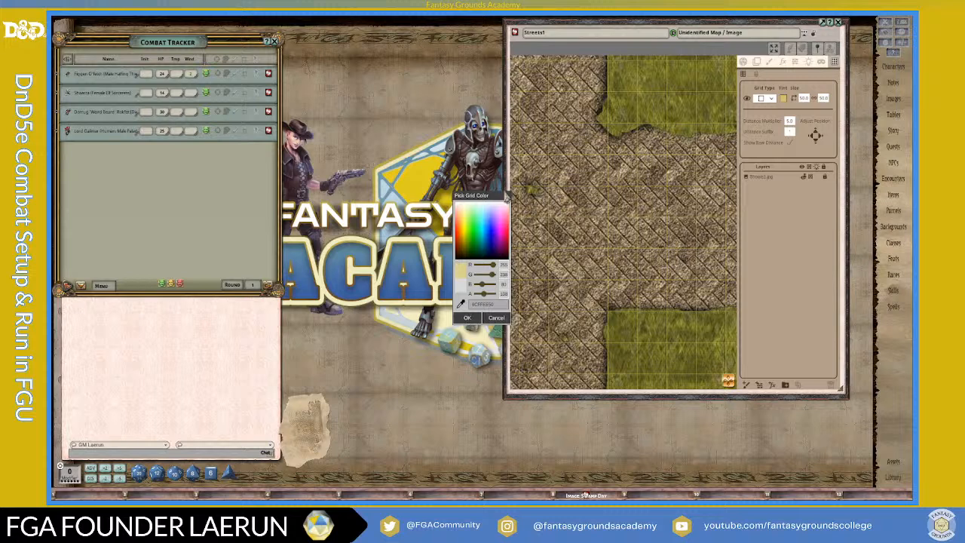
- Sample a deeper gold from the background artwork as the grid color, lower its opacity, and accept it
{"action": "left_click_drag", "start_coordinate": [500, 198], "coordinate": [374, 134]}
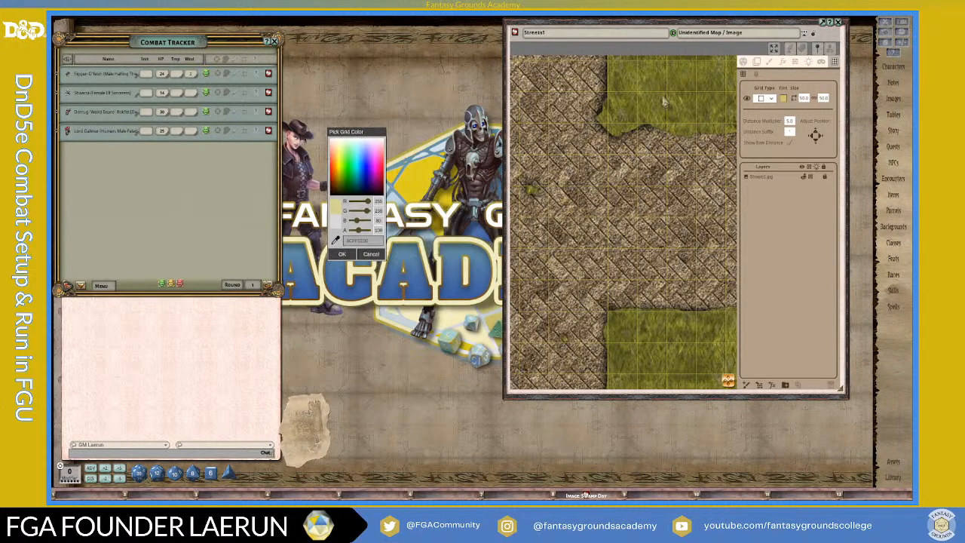
{"action": "left_click", "coordinate": [337, 241]}
{"action": "left_click", "coordinate": [419, 189]}
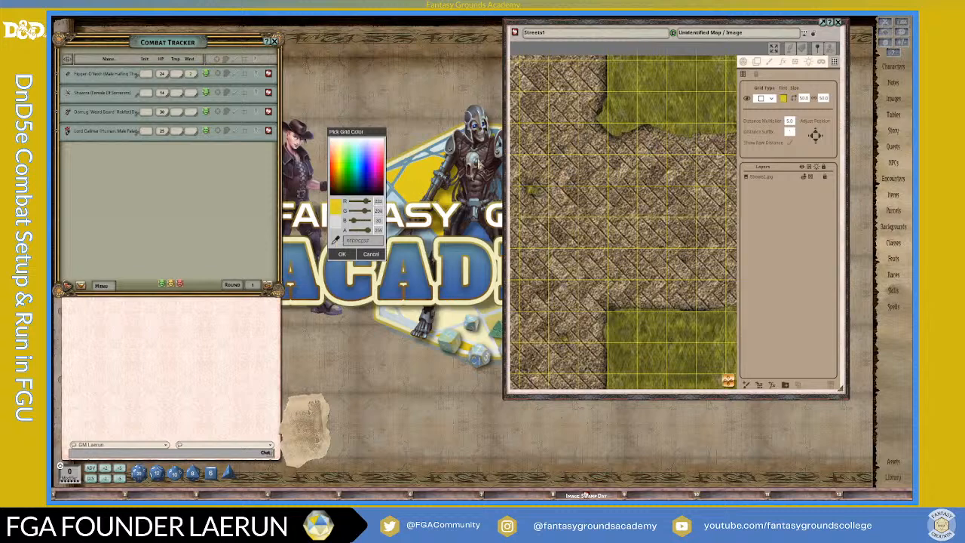
{"action": "left_click_drag", "start_coordinate": [367, 230], "coordinate": [351, 231]}
{"action": "left_click", "coordinate": [342, 254]}
- Examine how the recolored grid reads over the streets and grass at several zoom levels
{"action": "scroll", "coordinate": [622, 256], "scroll_direction": "down", "scroll_amount": 5}
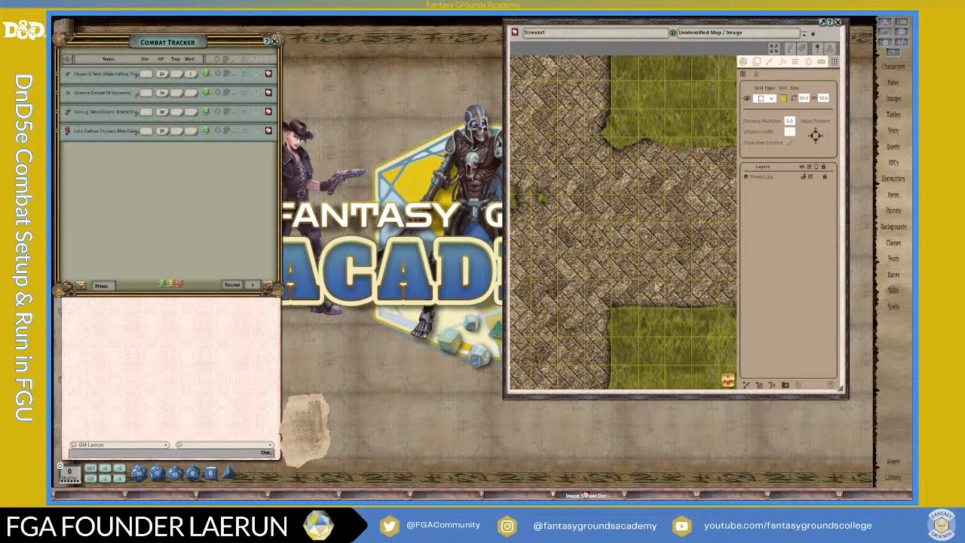
{"action": "scroll", "coordinate": [622, 287], "scroll_direction": "up", "scroll_amount": 2}
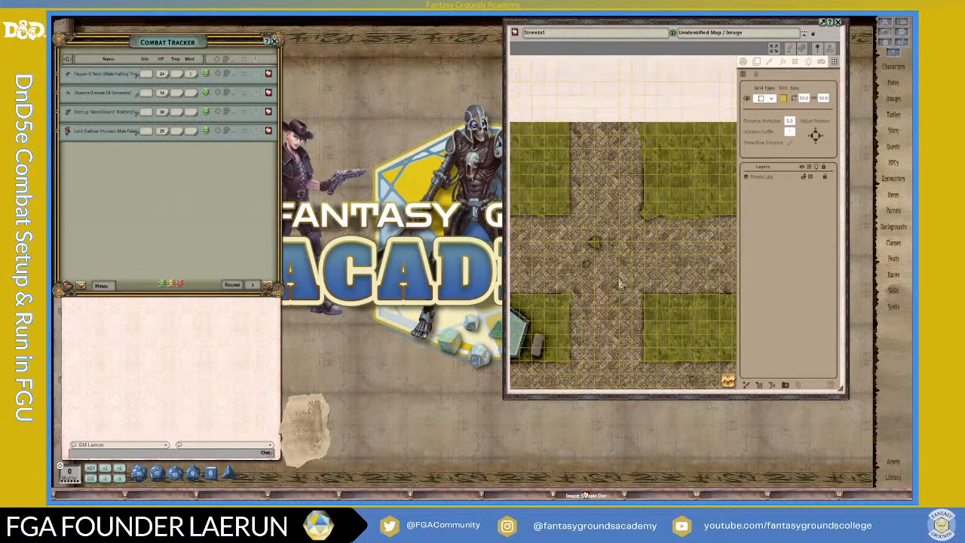
{"action": "scroll", "coordinate": [620, 278], "scroll_direction": "down", "scroll_amount": 1}
{"action": "scroll", "coordinate": [620, 278], "scroll_direction": "up", "scroll_amount": 3}
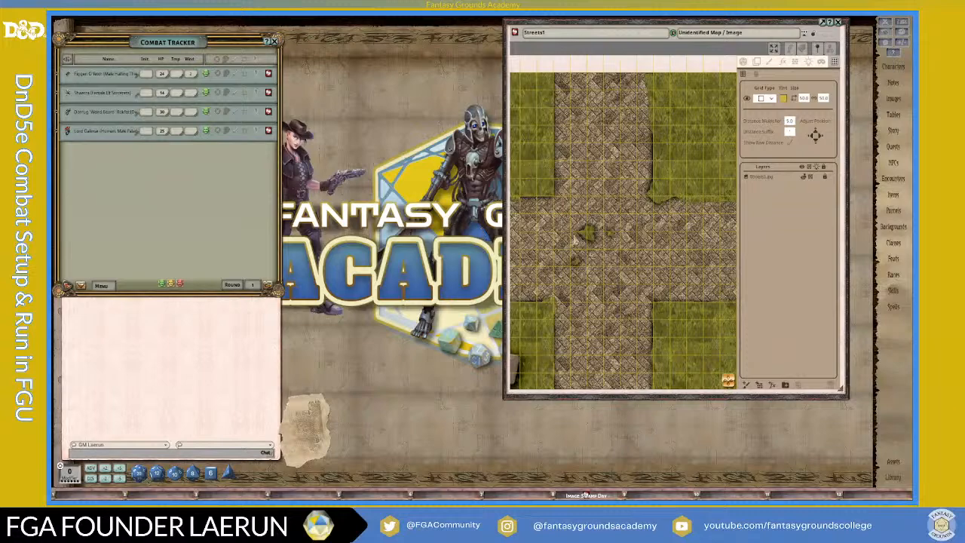
{"action": "scroll", "coordinate": [605, 255], "scroll_direction": "down", "scroll_amount": 3}
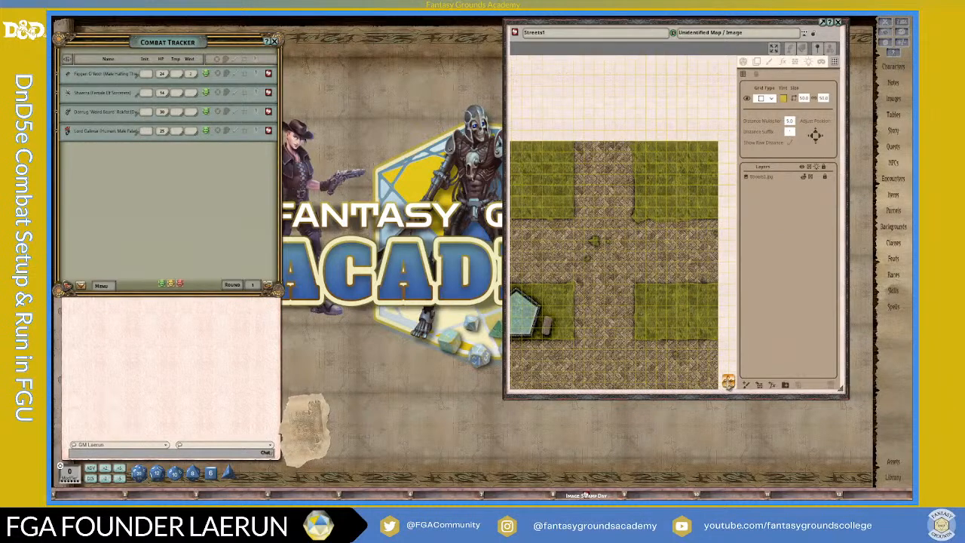
{"action": "mouse_move", "coordinate": [721, 397]}
{"action": "left_mouse_down"}
{"action": "mouse_move", "coordinate": [745, 358]}
{"action": "mouse_move", "coordinate": [710, 416]}
{"action": "mouse_move", "coordinate": [737, 408]}
{"action": "left_mouse_up"}
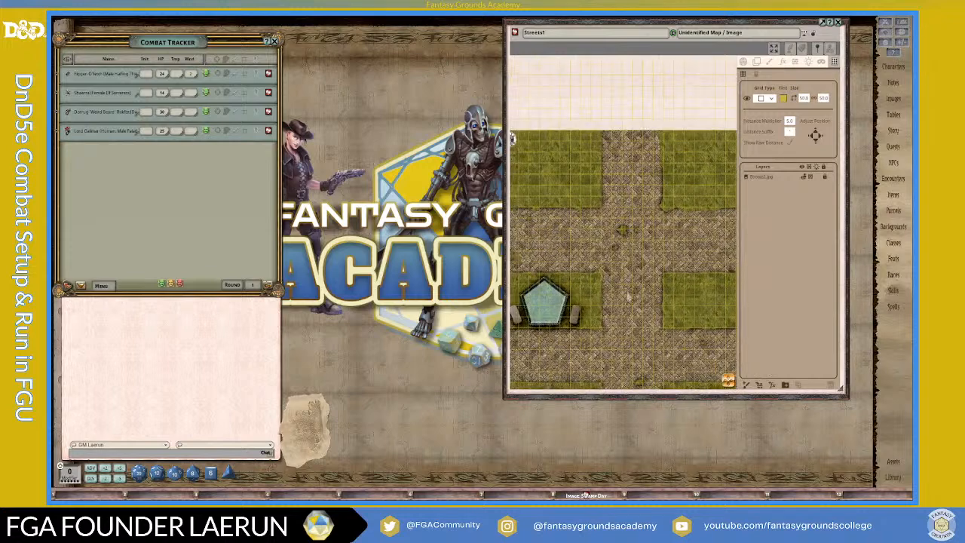
{"action": "scroll", "coordinate": [603, 275], "scroll_direction": "up", "scroll_amount": 3}
{"action": "scroll", "coordinate": [604, 275], "scroll_direction": "up", "scroll_amount": 2}
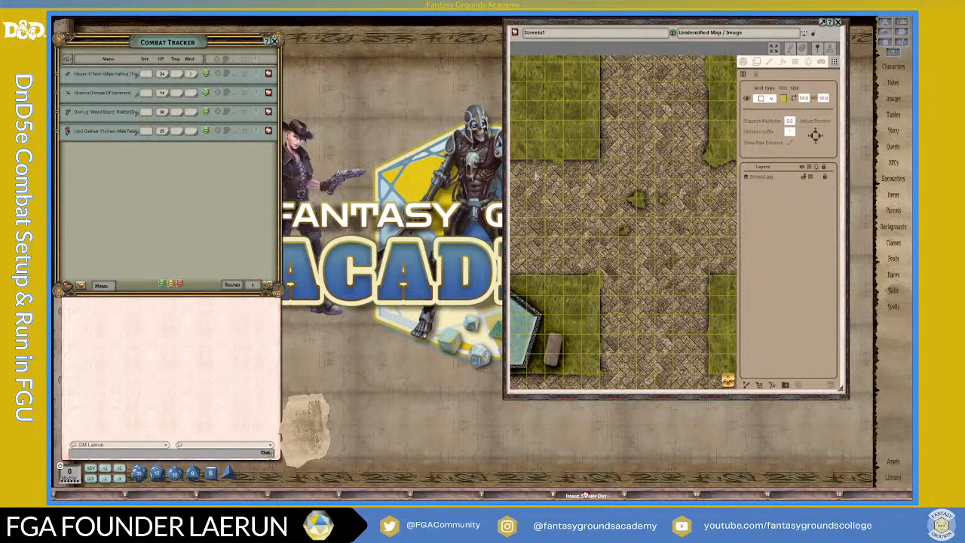
- Place the four party members' tokens from the combat tracker on the cobbled street near the map's south edge
{"action": "scroll", "coordinate": [626, 224], "scroll_direction": "up", "scroll_amount": 1}
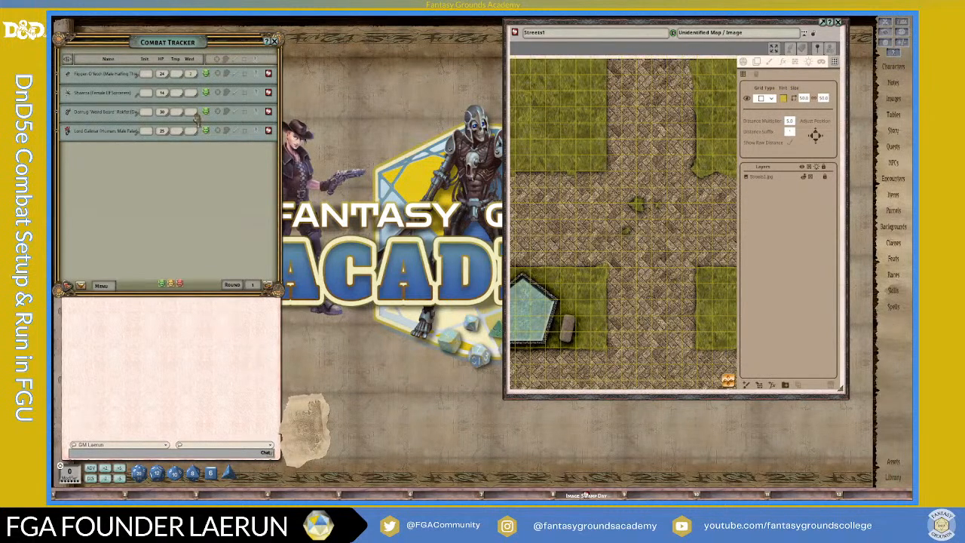
{"action": "scroll", "coordinate": [682, 324], "scroll_direction": "down", "scroll_amount": 2}
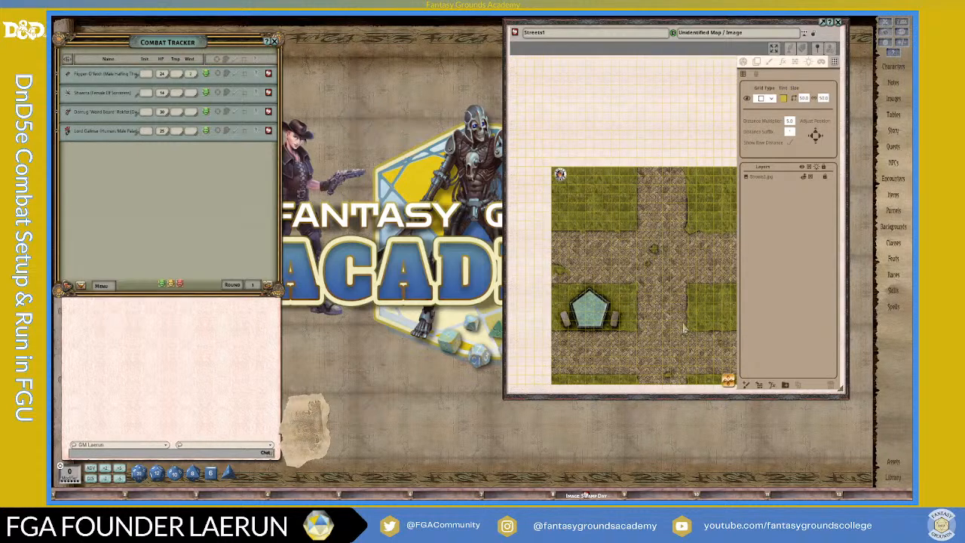
{"action": "scroll", "coordinate": [727, 379], "scroll_direction": "up", "scroll_amount": 3}
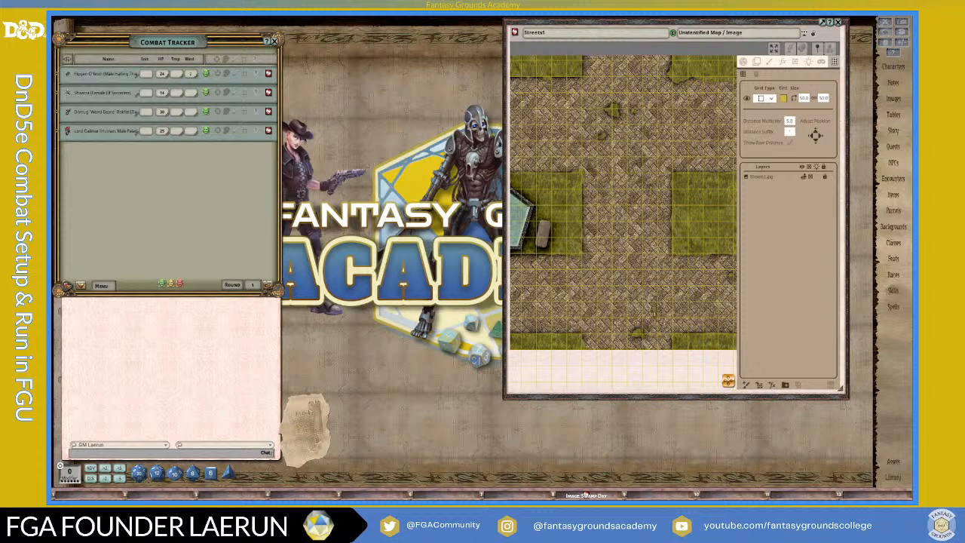
{"action": "scroll", "coordinate": [662, 322], "scroll_direction": "up", "scroll_amount": 4}
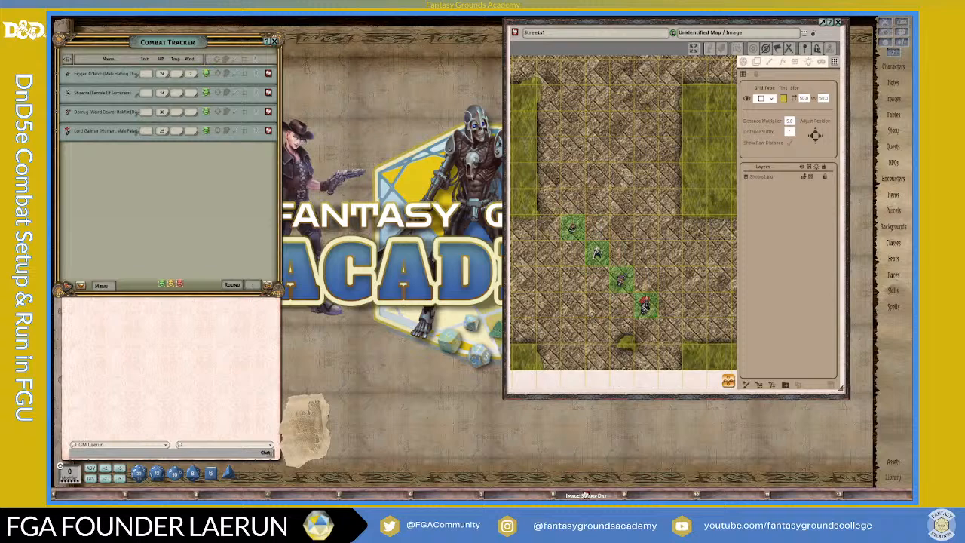
{"action": "scroll", "coordinate": [591, 309], "scroll_direction": "up", "scroll_amount": 2}
{"action": "scroll", "coordinate": [592, 311], "scroll_direction": "down", "scroll_amount": 1}
- Regroup the four party tokens around the small grass tuft at the street's south end, three in one row and one below
{"action": "left_click", "coordinate": [743, 60]}
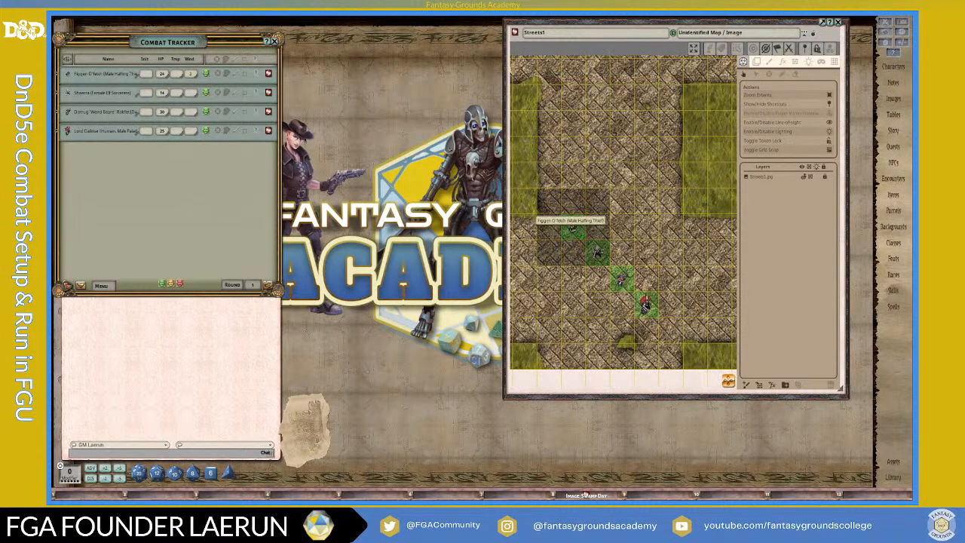
{"action": "left_click_drag", "start_coordinate": [572, 232], "coordinate": [573, 334]}
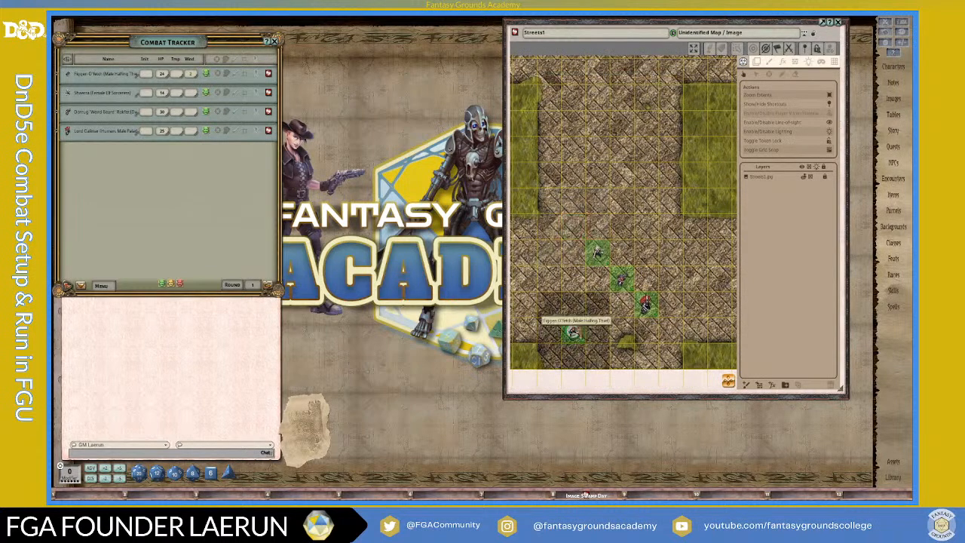
{"action": "left_click_drag", "start_coordinate": [597, 253], "coordinate": [597, 355]}
{"action": "left_click_drag", "start_coordinate": [646, 305], "coordinate": [646, 330]}
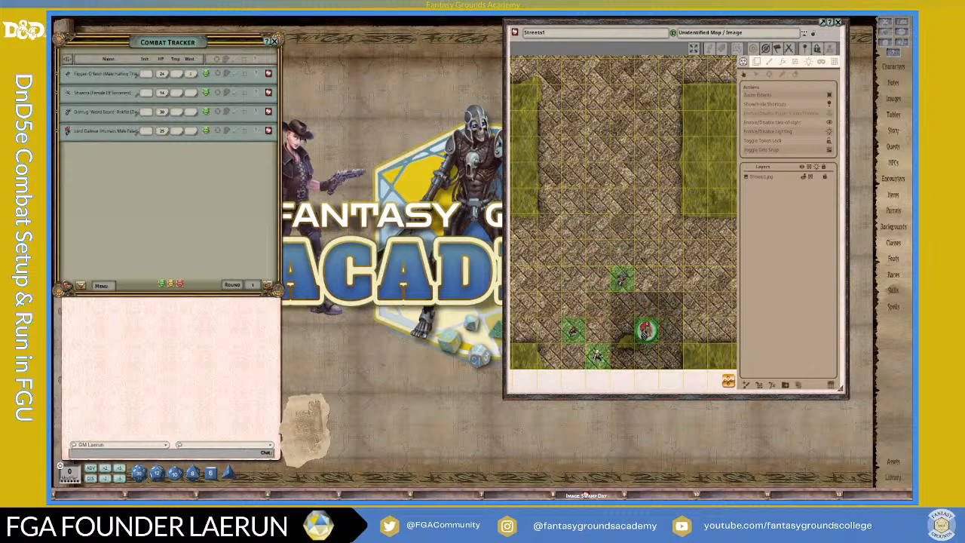
{"action": "left_click_drag", "start_coordinate": [621, 280], "coordinate": [609, 330]}
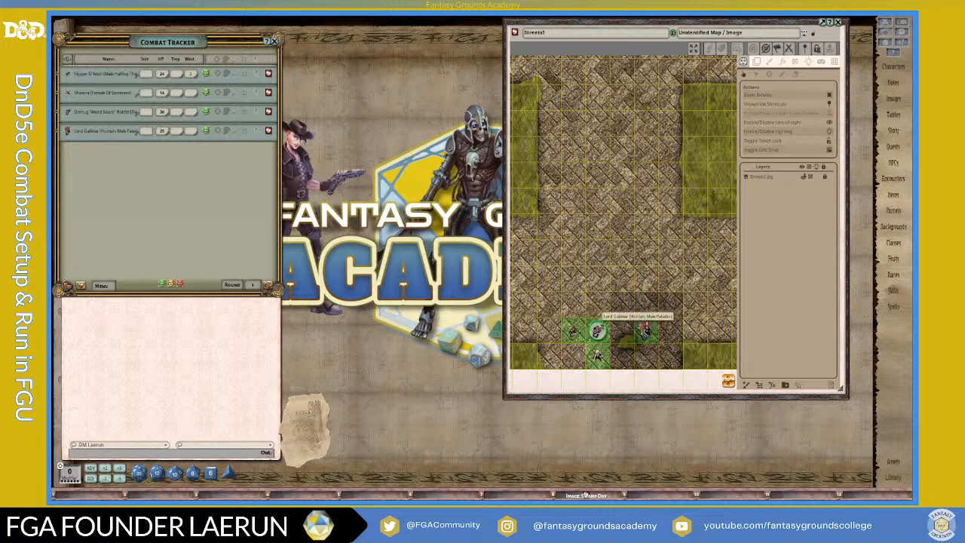
- Lock the Streets1 map against editing and move its window slightly closer to the sidebar, keeping the party in view
{"action": "scroll", "coordinate": [634, 350], "scroll_direction": "up", "scroll_amount": 4}
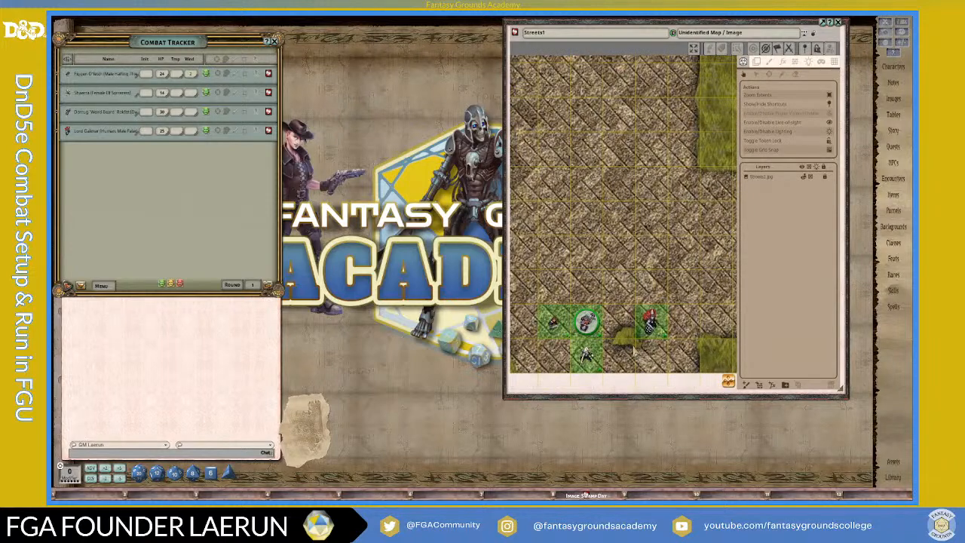
{"action": "scroll", "coordinate": [633, 350], "scroll_direction": "up", "scroll_amount": 1}
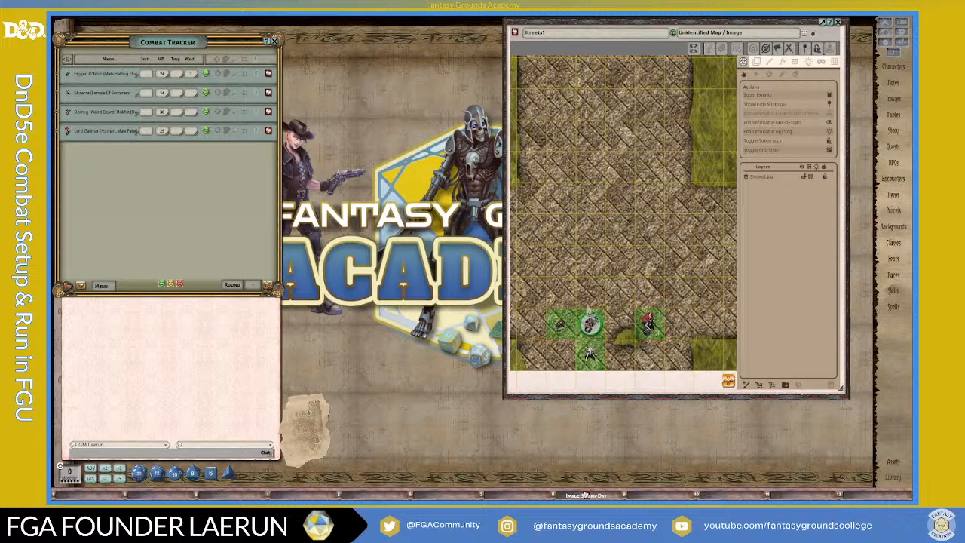
{"action": "scroll", "coordinate": [635, 273], "scroll_direction": "down", "scroll_amount": 1}
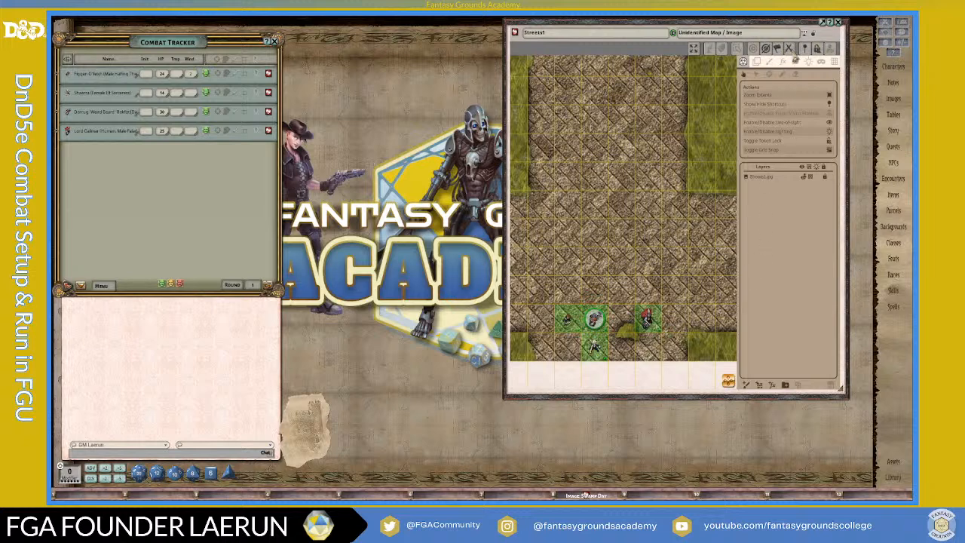
{"action": "left_click", "coordinate": [813, 33]}
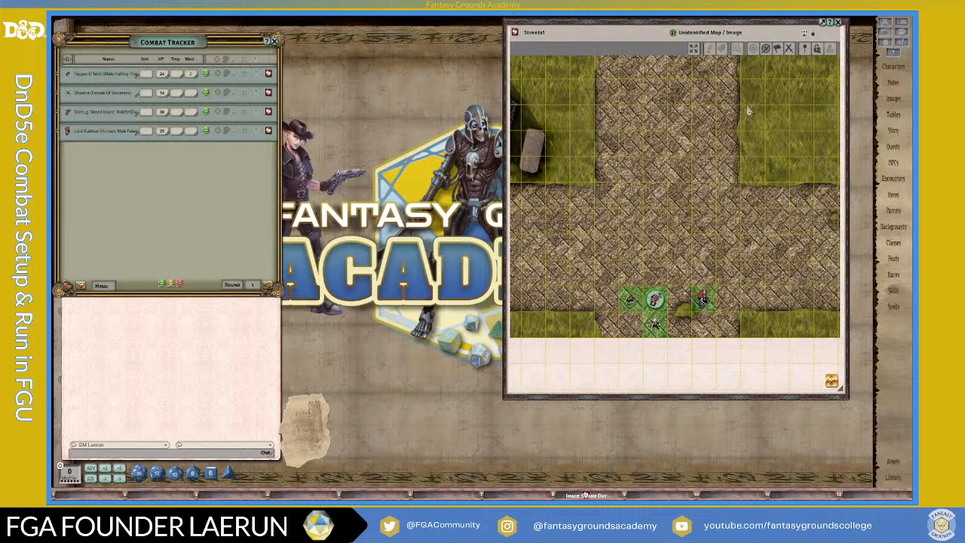
{"action": "scroll", "coordinate": [746, 106], "scroll_direction": "up", "scroll_amount": 3}
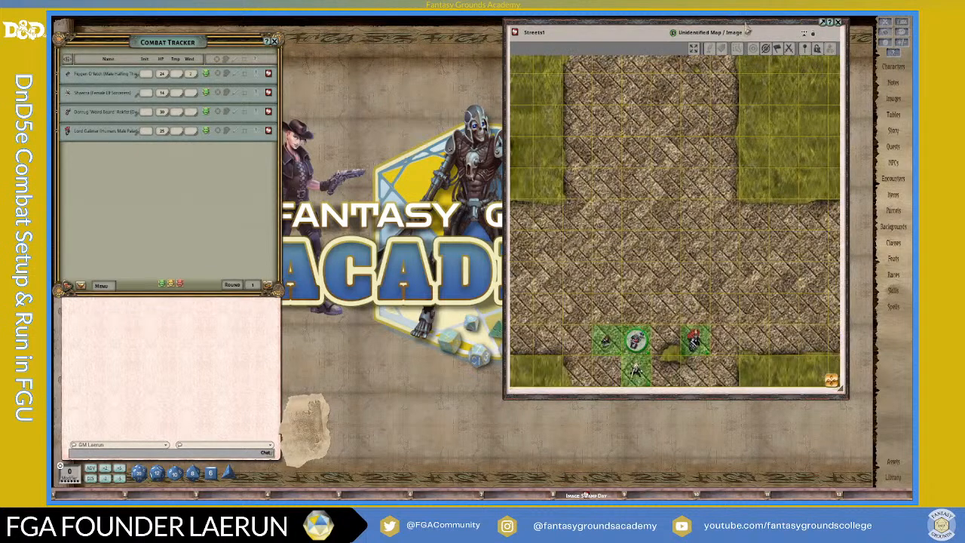
{"action": "left_click_drag", "start_coordinate": [746, 23], "coordinate": [768, 28]}
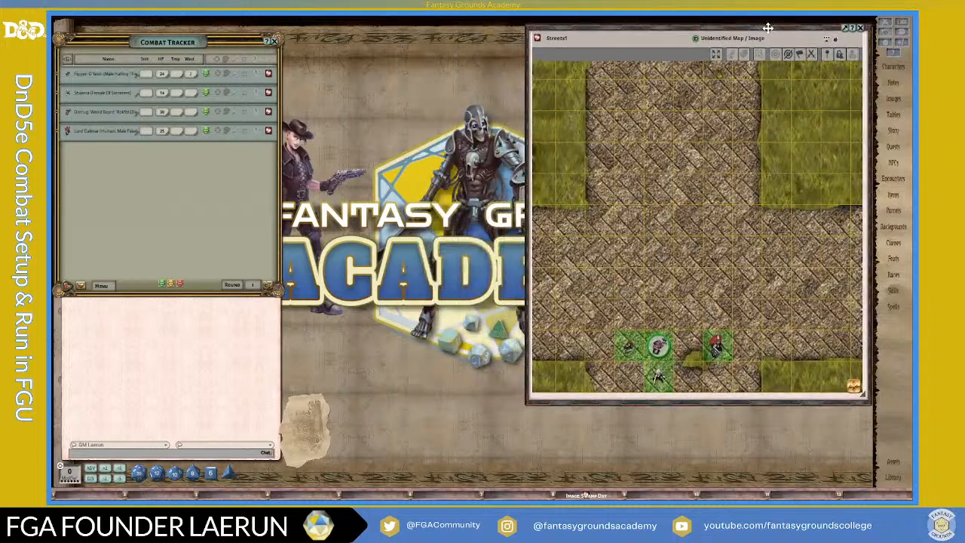
{"action": "scroll", "coordinate": [743, 217], "scroll_direction": "down", "scroll_amount": 3}
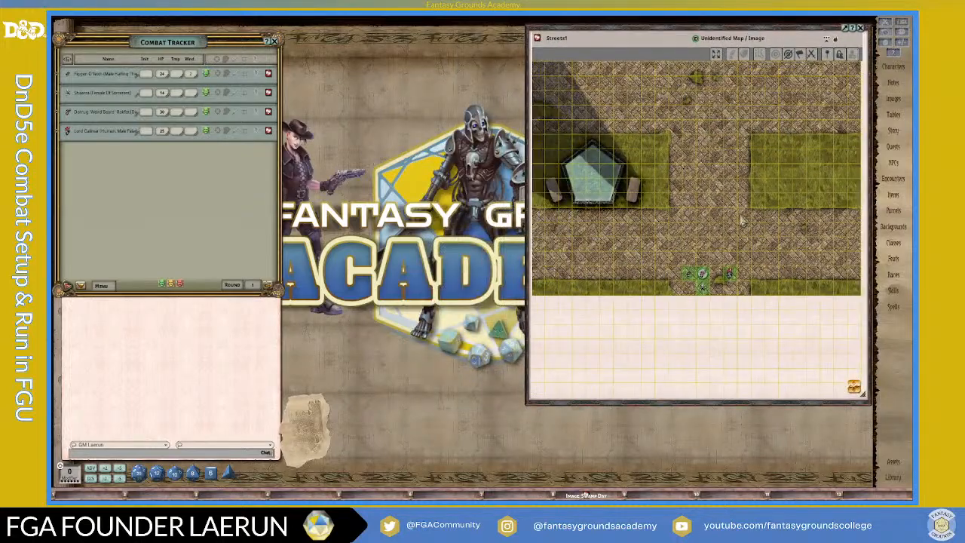
{"action": "scroll", "coordinate": [743, 217], "scroll_direction": "up", "scroll_amount": 3}
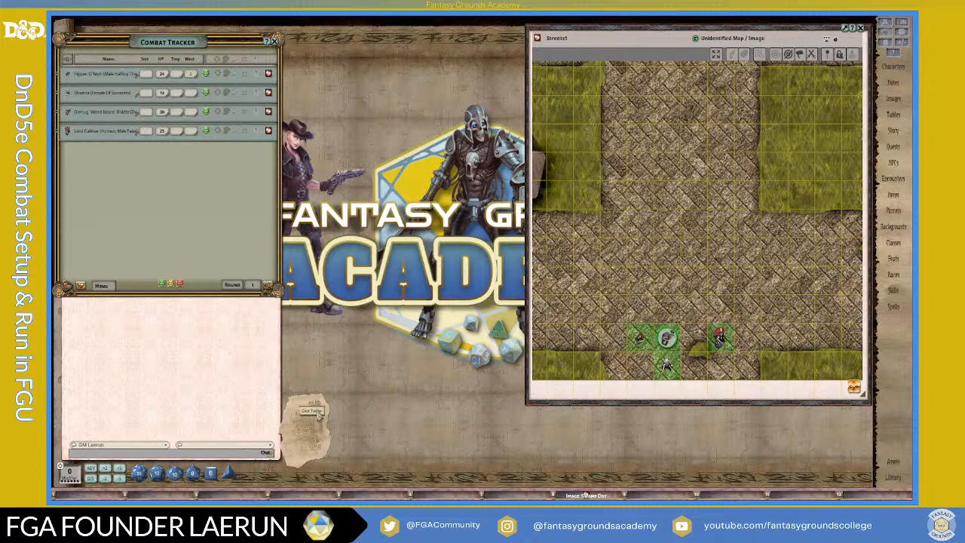
- Move the dice tower slightly lower beside the chat window and roll a d20 in it
{"action": "left_click_drag", "start_coordinate": [319, 414], "coordinate": [314, 440]}
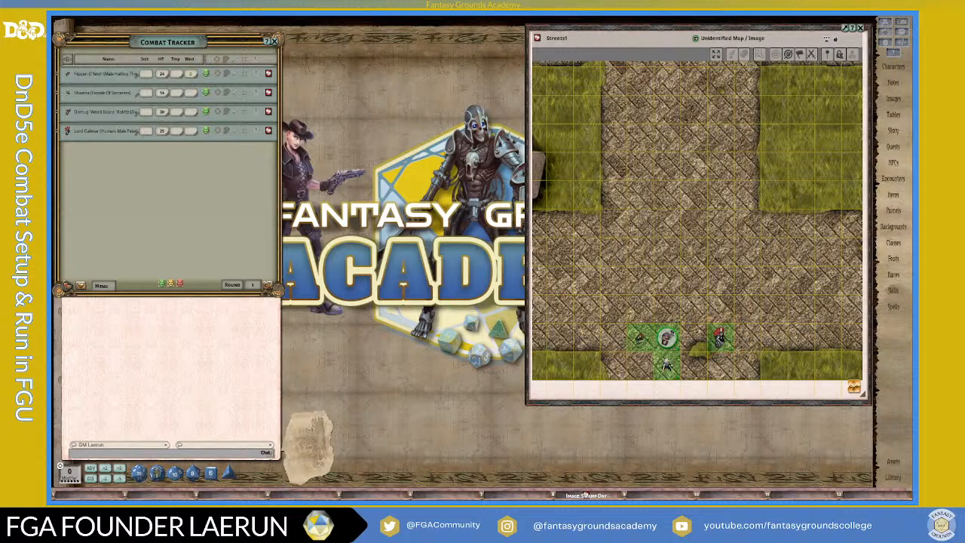
{"action": "left_click_drag", "start_coordinate": [157, 474], "coordinate": [310, 458]}
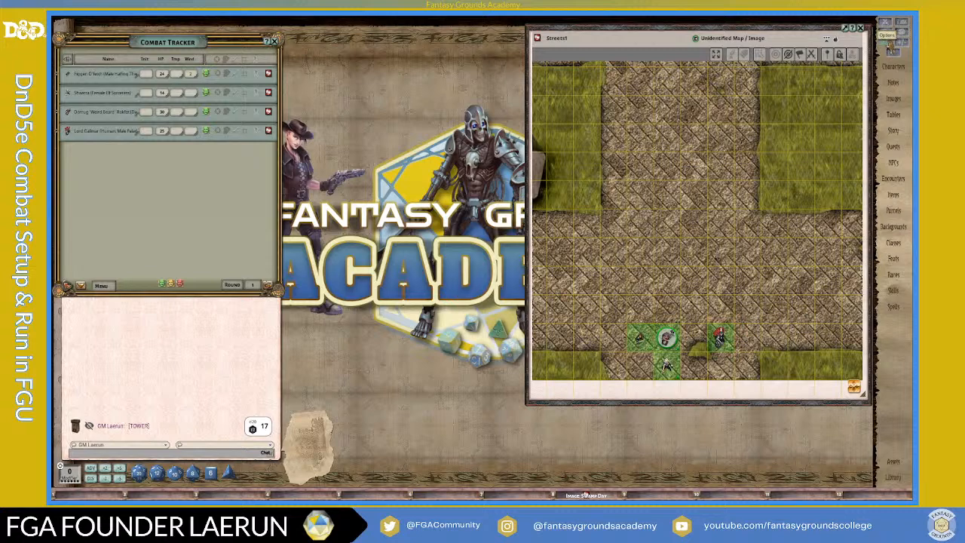
- Open the campaign options beside the combat tracker and check the Table: Dice tower setting in the Game (GM) section
{"action": "left_click", "coordinate": [890, 45]}
{"action": "left_click_drag", "start_coordinate": [485, 180], "coordinate": [375, 81]}
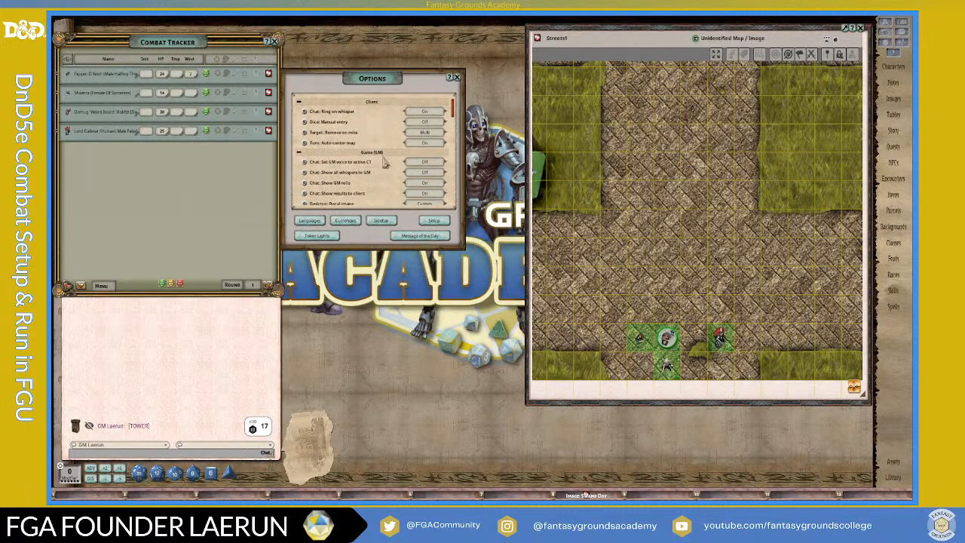
{"action": "scroll", "coordinate": [350, 156], "scroll_direction": "down", "scroll_amount": 3}
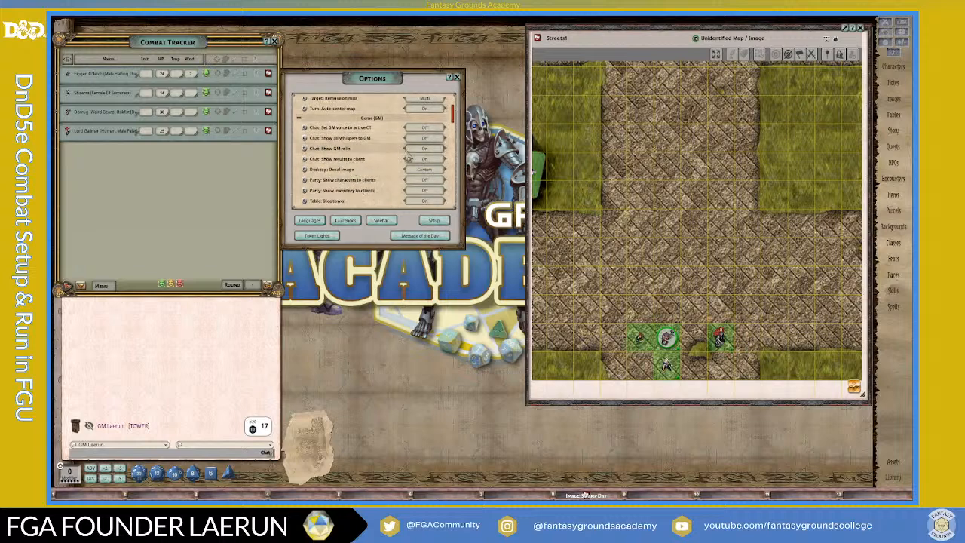
{"action": "scroll", "coordinate": [343, 187], "scroll_direction": "down", "scroll_amount": 3}
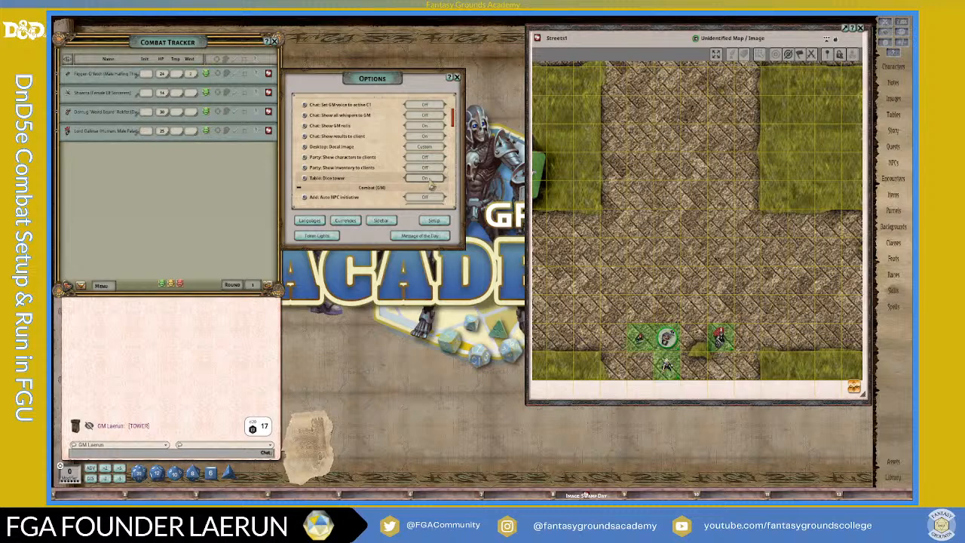
{"action": "scroll", "coordinate": [431, 186], "scroll_direction": "up", "scroll_amount": 1}
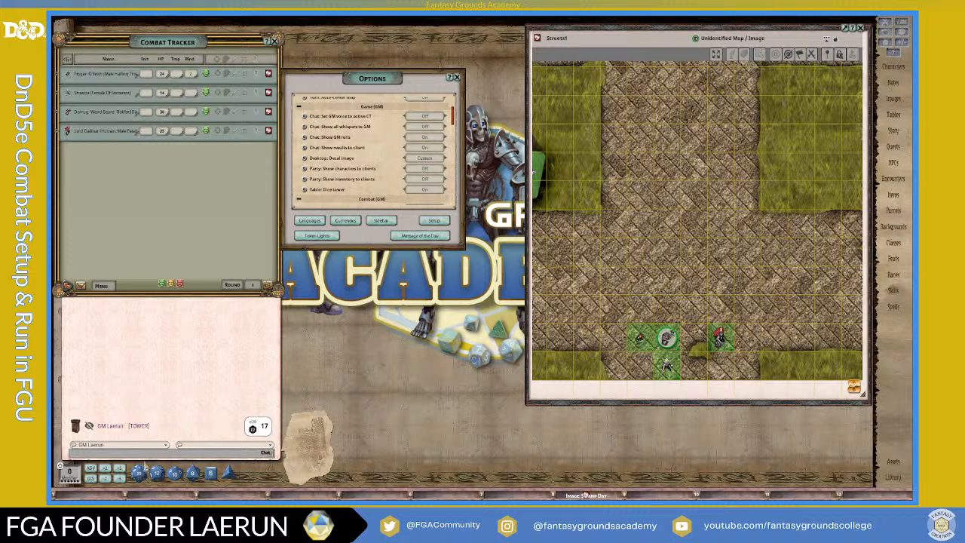
- Roll another d20 in the dice tower and shift the Streets1 map window slightly away from the sidebar
{"action": "left_click_drag", "start_coordinate": [140, 476], "coordinate": [316, 444]}
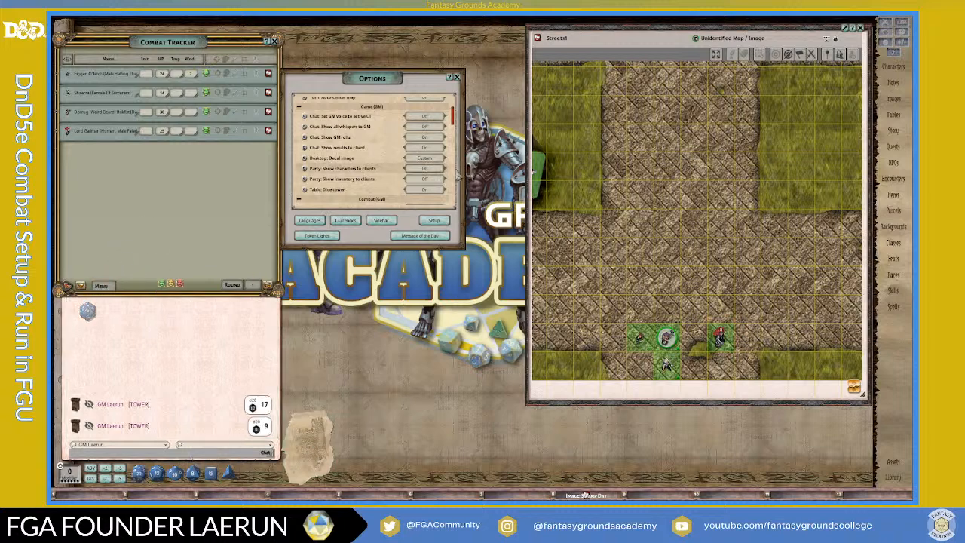
{"action": "scroll", "coordinate": [359, 201], "scroll_direction": "down", "scroll_amount": 1}
{"action": "scroll", "coordinate": [359, 201], "scroll_direction": "down", "scroll_amount": 1}
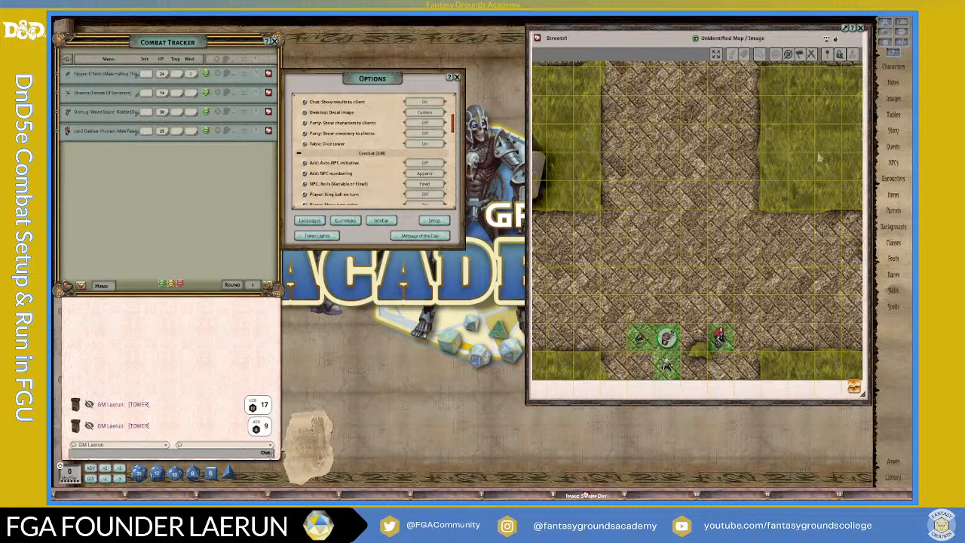
{"action": "left_click_drag", "start_coordinate": [835, 27], "coordinate": [831, 27]}
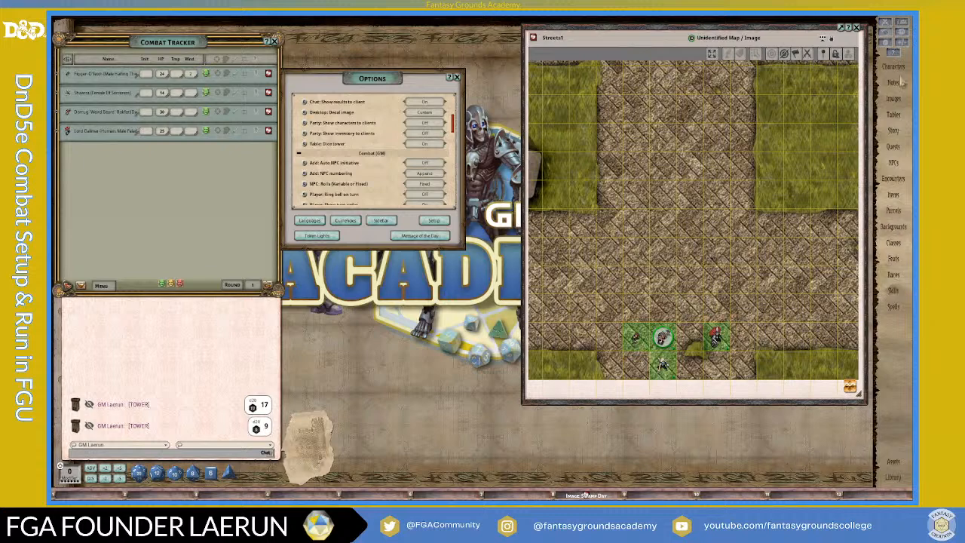
- Open the sidebar configuration from the campaign options, try the Play preset, and apply the GM preset
{"action": "left_click", "coordinate": [383, 223]}
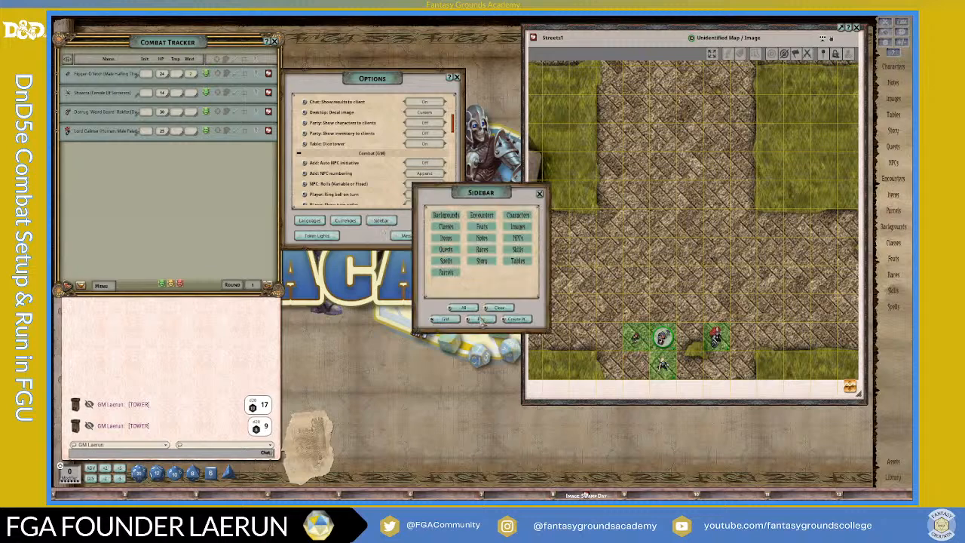
{"action": "left_click", "coordinate": [482, 319]}
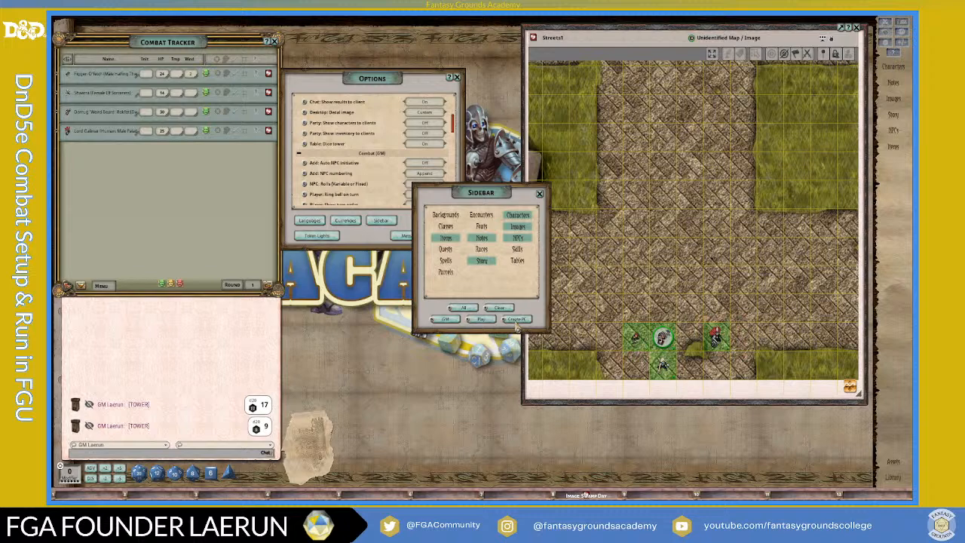
{"action": "left_click", "coordinate": [446, 319]}
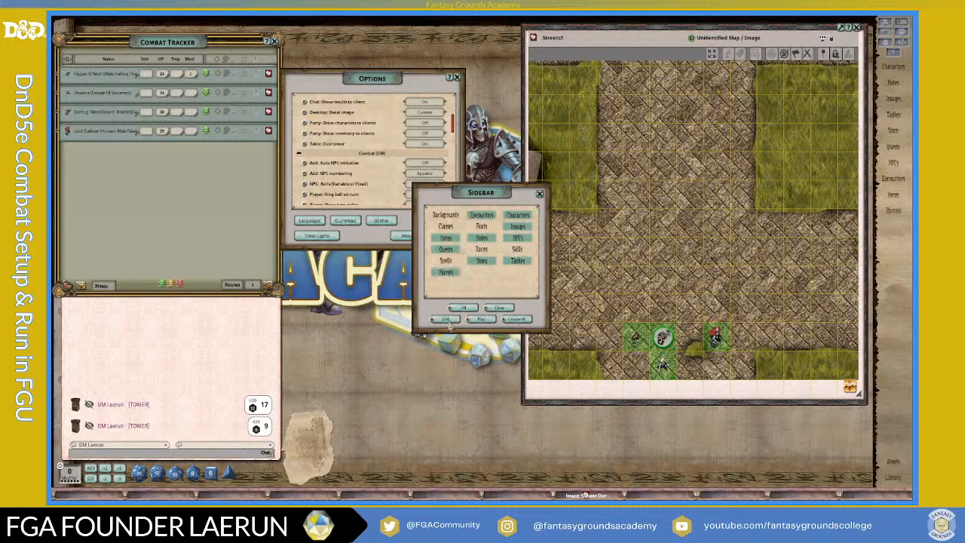
{"action": "left_click", "coordinate": [540, 195]}
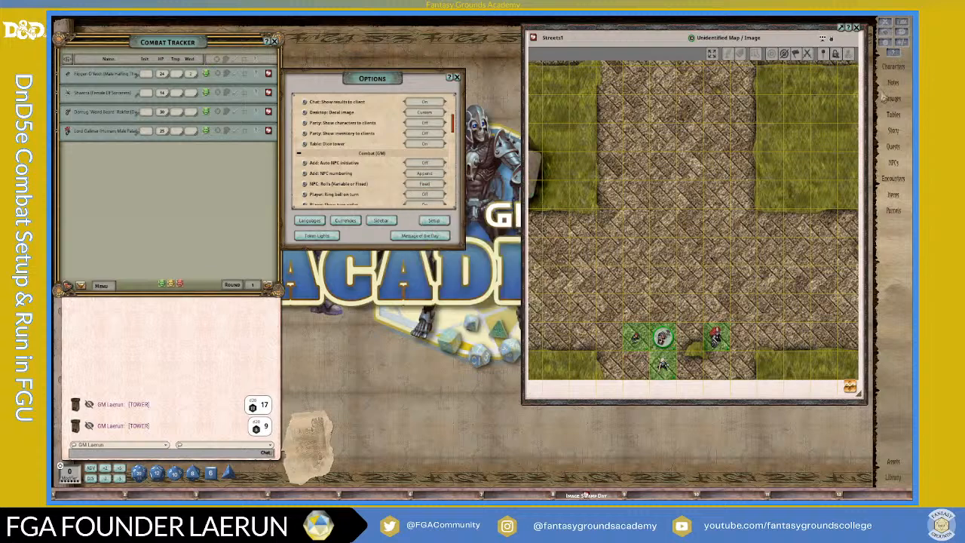
- Move the options window slightly higher and examine the Combat, Token and House Rules settings, including Map: Diagonal distance
{"action": "scroll", "coordinate": [427, 182], "scroll_direction": "down", "scroll_amount": 2}
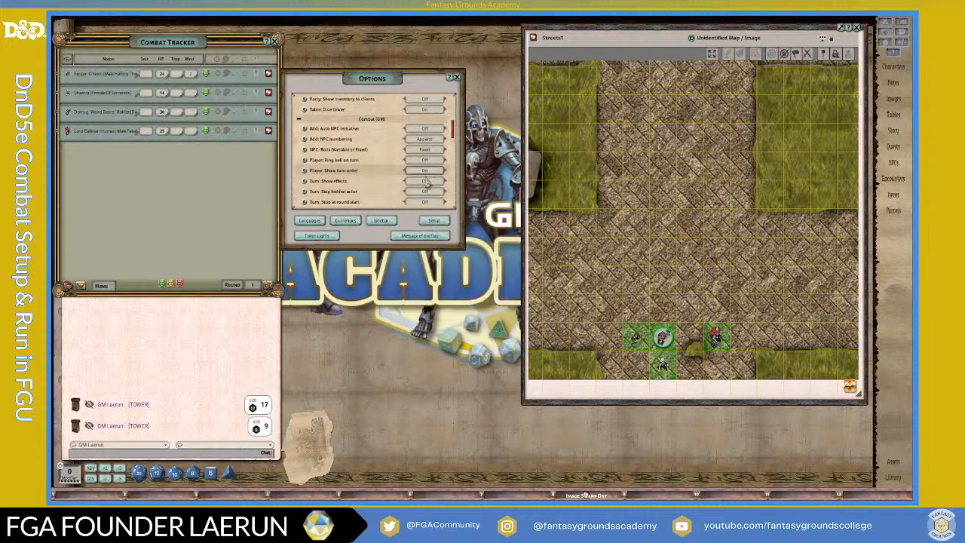
{"action": "scroll", "coordinate": [426, 183], "scroll_direction": "down", "scroll_amount": 3}
{"action": "left_click_drag", "start_coordinate": [384, 73], "coordinate": [394, 41]}
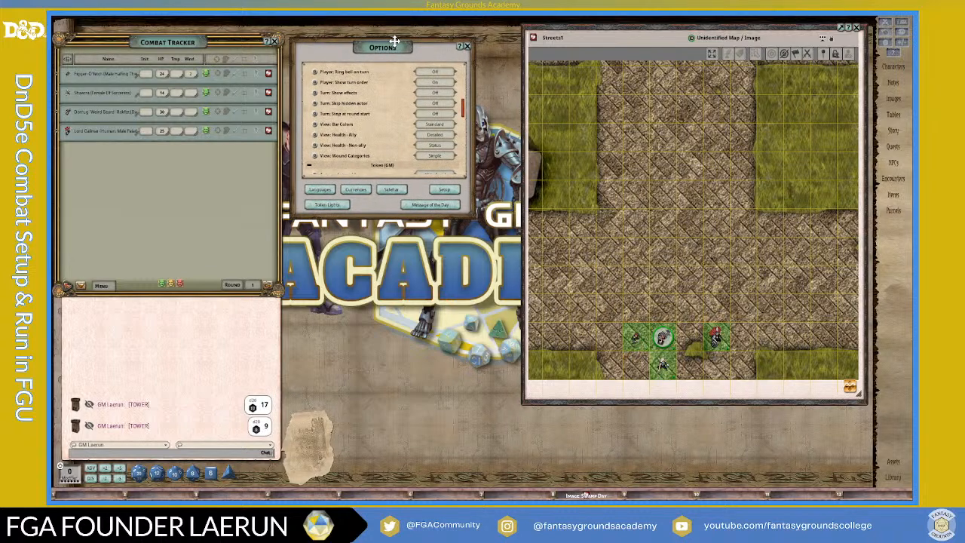
{"action": "scroll", "coordinate": [411, 151], "scroll_direction": "down", "scroll_amount": 3}
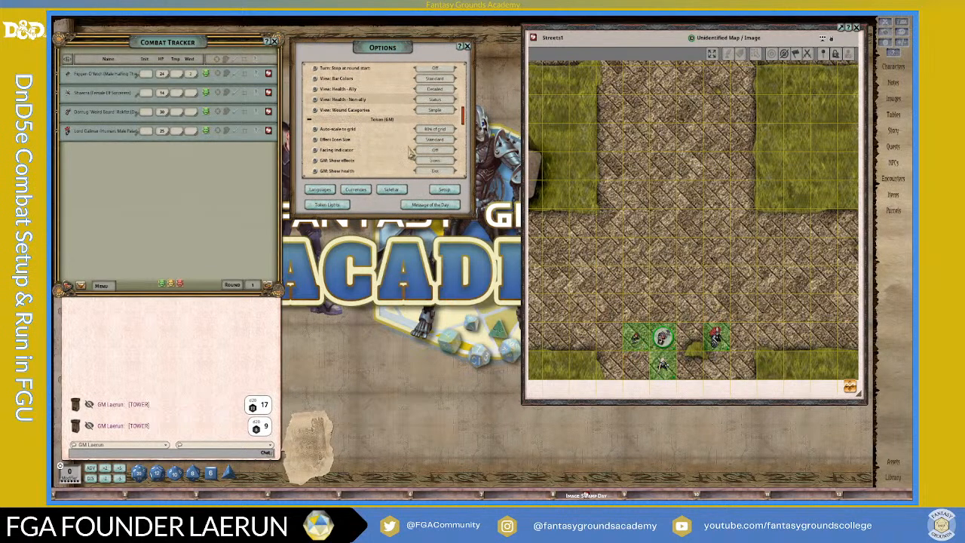
{"action": "scroll", "coordinate": [351, 157], "scroll_direction": "down", "scroll_amount": 1}
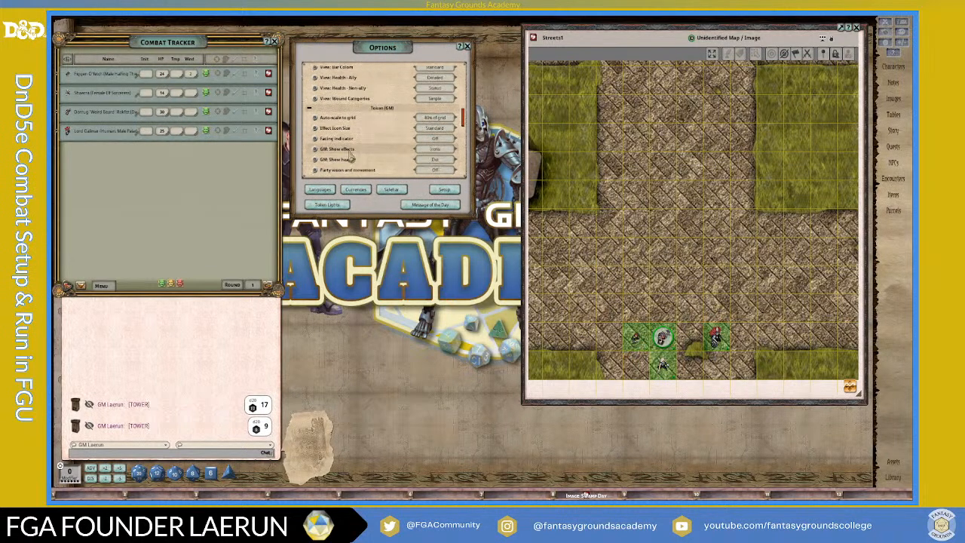
{"action": "scroll", "coordinate": [354, 157], "scroll_direction": "down", "scroll_amount": 1}
{"action": "scroll", "coordinate": [358, 157], "scroll_direction": "down", "scroll_amount": 5}
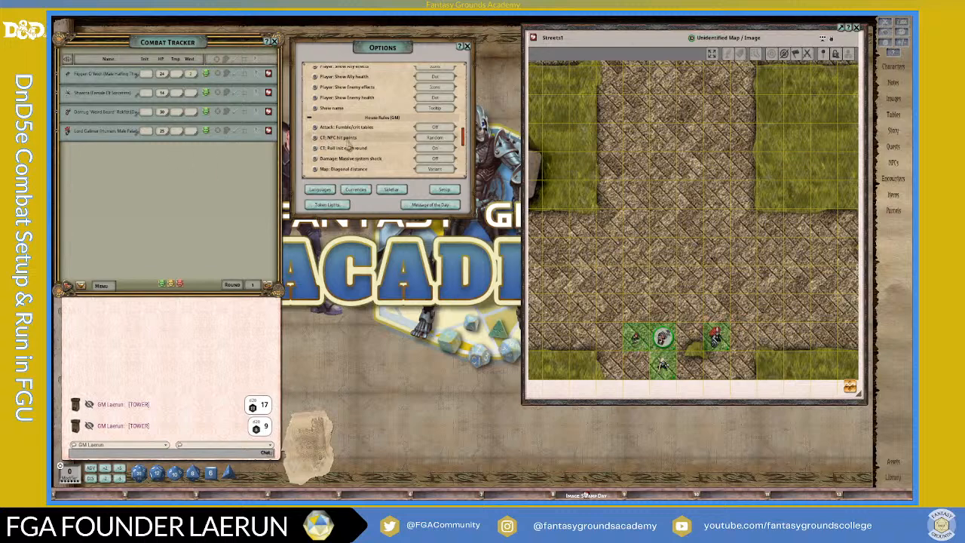
{"action": "scroll", "coordinate": [381, 156], "scroll_direction": "down", "scroll_amount": 2}
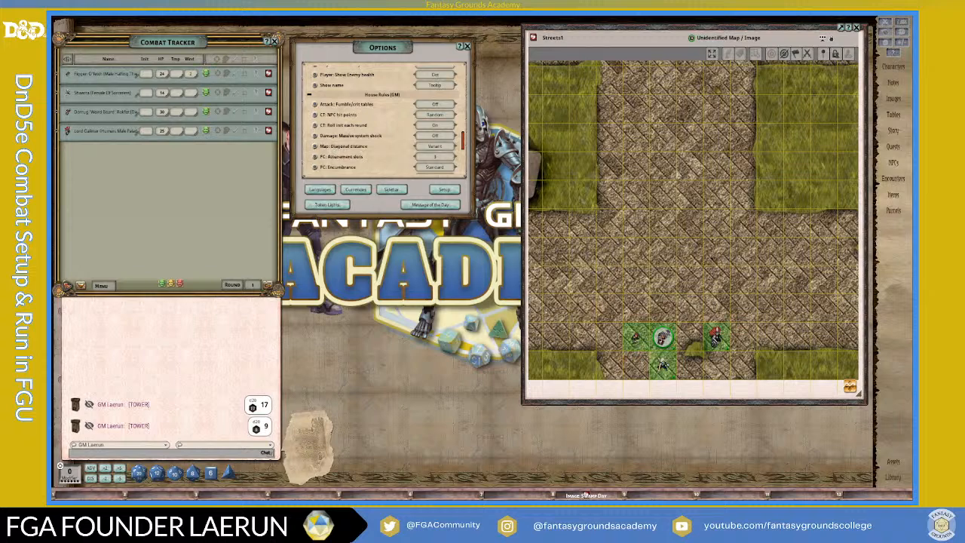
{"action": "left_click", "coordinate": [436, 147]}
- Examine the Death Indicators (GM) options for NPC and PC death rolls, saving throws and preset indicators
{"action": "scroll", "coordinate": [393, 162], "scroll_direction": "down", "scroll_amount": 3}
{"action": "scroll", "coordinate": [388, 163], "scroll_direction": "down", "scroll_amount": 5}
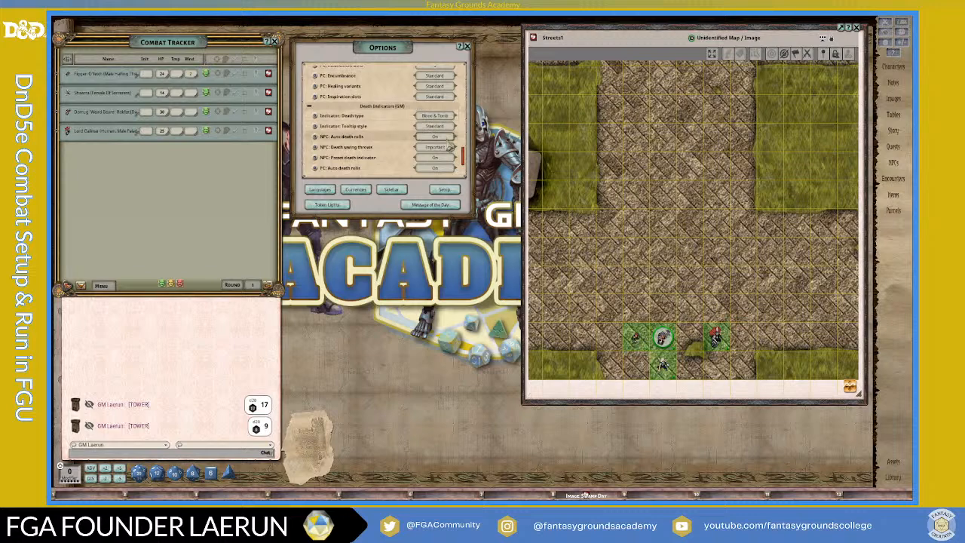
{"action": "scroll", "coordinate": [377, 158], "scroll_direction": "down", "scroll_amount": 3}
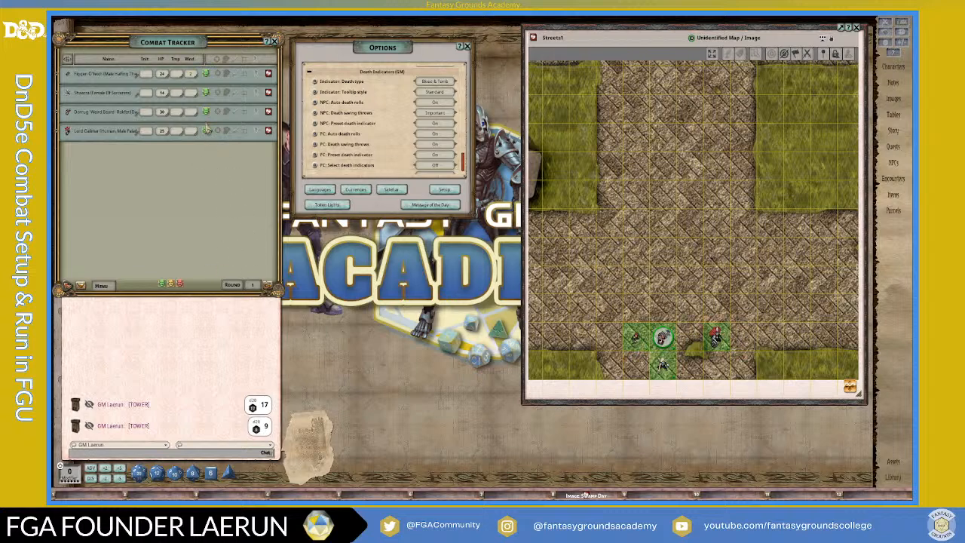
{"action": "scroll", "coordinate": [375, 156], "scroll_direction": "up", "scroll_amount": 3}
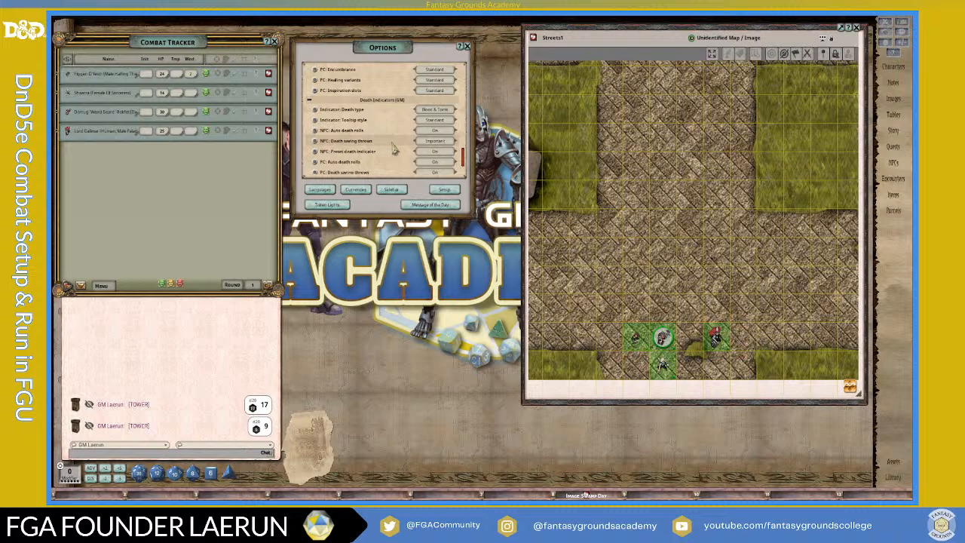
{"action": "scroll", "coordinate": [393, 149], "scroll_direction": "down", "scroll_amount": 1}
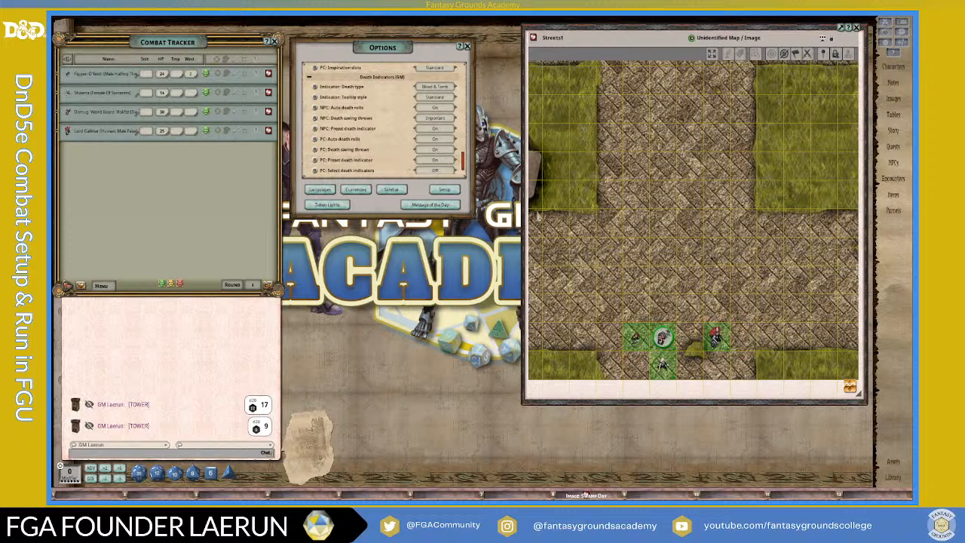
{"action": "scroll", "coordinate": [416, 166], "scroll_direction": "down", "scroll_amount": 1}
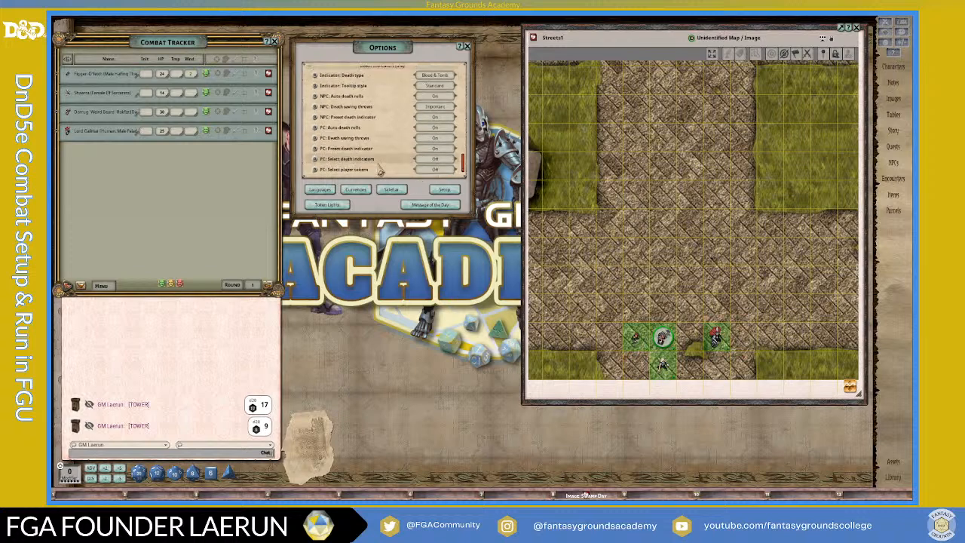
- Turn on Add: Auto NPC initiative in the Combat (GM) options
{"action": "scroll", "coordinate": [380, 170], "scroll_direction": "up", "scroll_amount": 4}
{"action": "scroll", "coordinate": [381, 171], "scroll_direction": "up", "scroll_amount": 6}
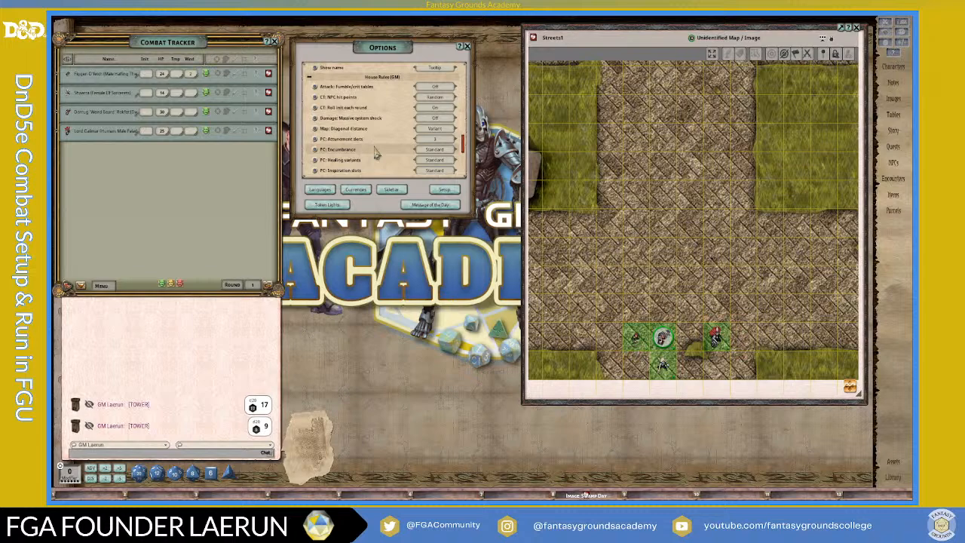
{"action": "scroll", "coordinate": [377, 153], "scroll_direction": "up", "scroll_amount": 10}
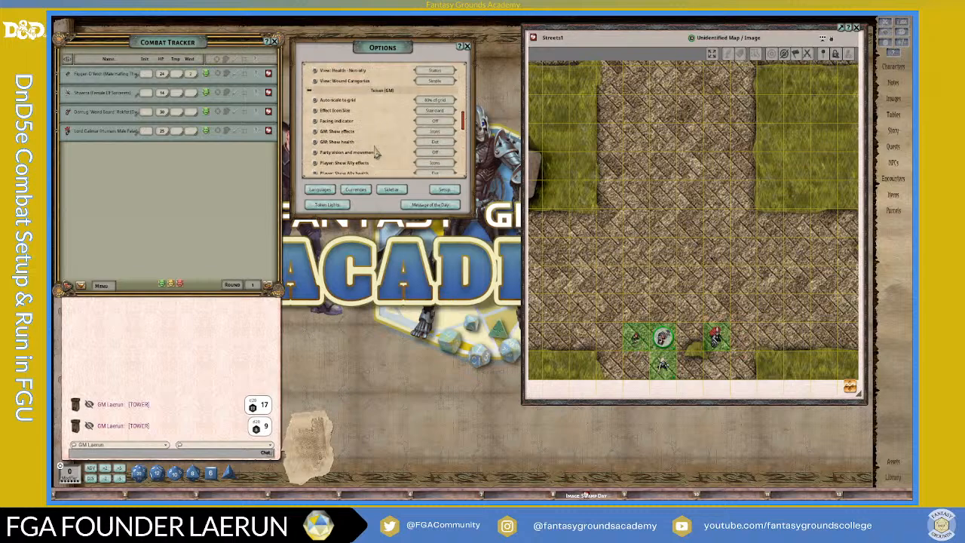
{"action": "scroll", "coordinate": [376, 154], "scroll_direction": "up", "scroll_amount": 10}
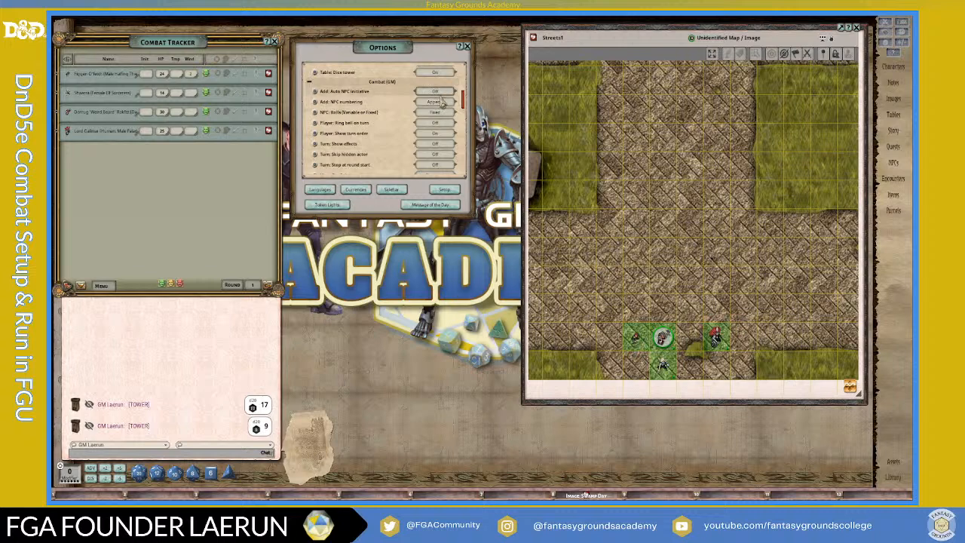
{"action": "left_click", "coordinate": [437, 93]}
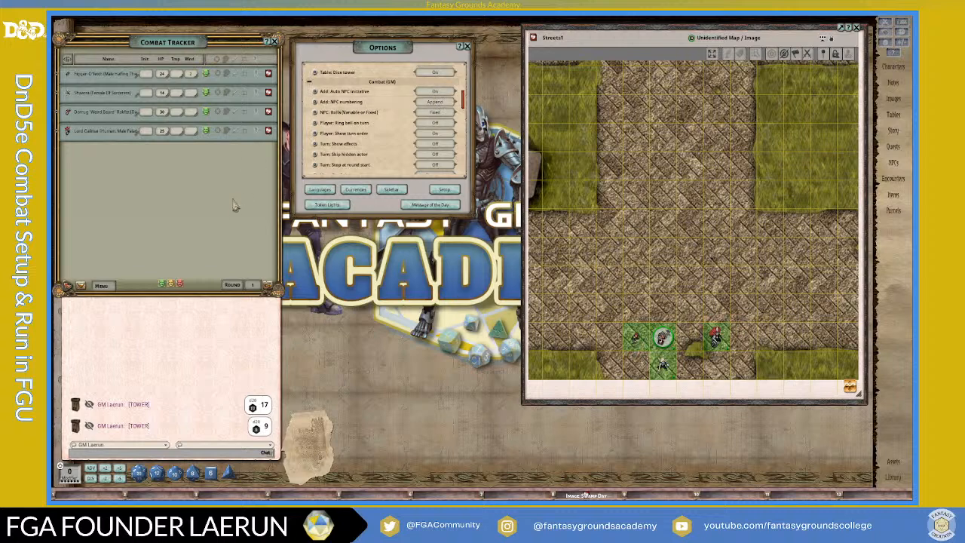
- Recheck the options from Game (GM) through Death Indicators, and close the options window
{"action": "scroll", "coordinate": [363, 138], "scroll_direction": "up", "scroll_amount": 3}
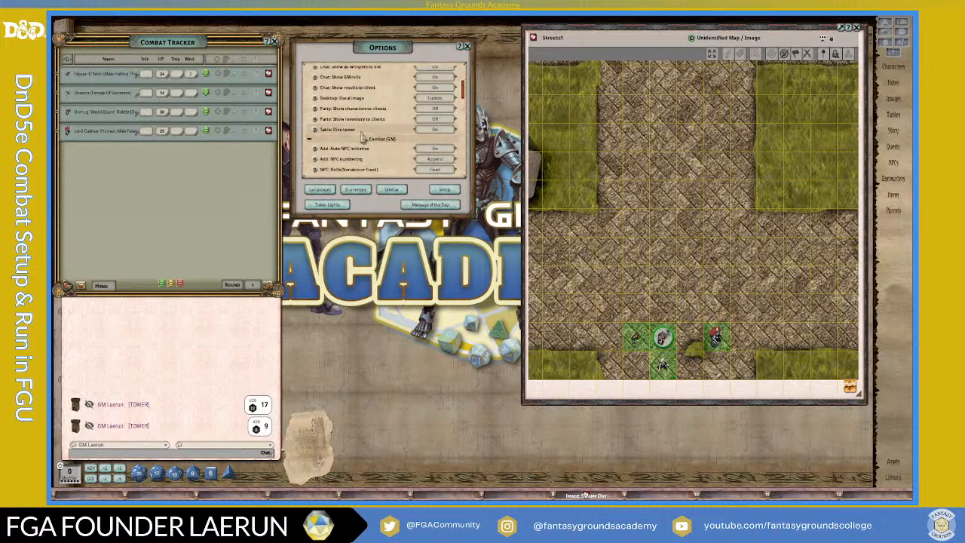
{"action": "scroll", "coordinate": [359, 138], "scroll_direction": "down", "scroll_amount": 1}
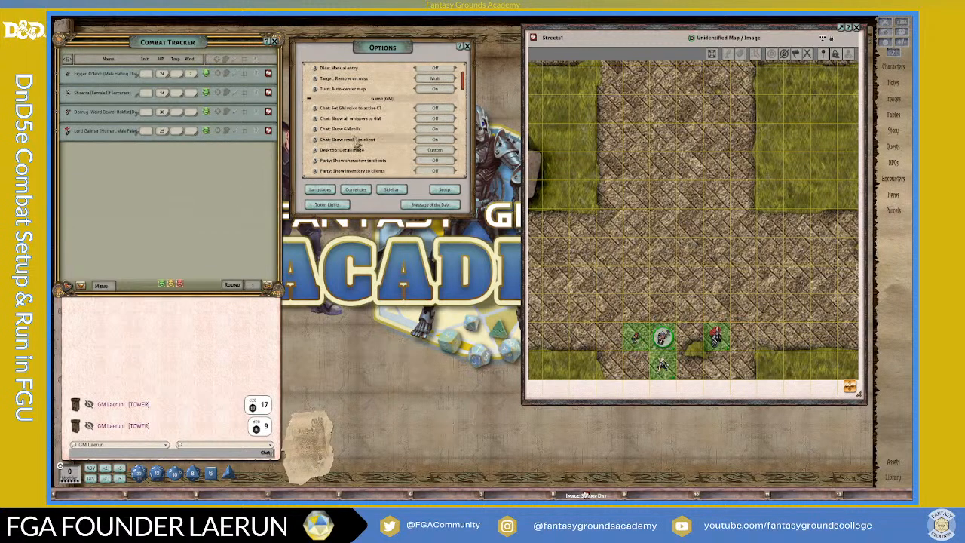
{"action": "scroll", "coordinate": [350, 151], "scroll_direction": "down", "scroll_amount": 3}
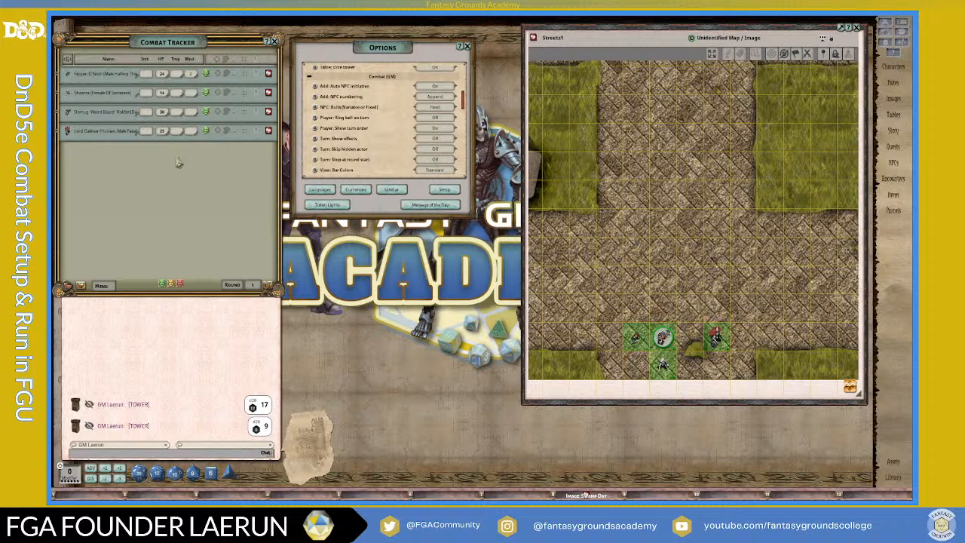
{"action": "scroll", "coordinate": [360, 140], "scroll_direction": "down", "scroll_amount": 2}
{"action": "scroll", "coordinate": [364, 151], "scroll_direction": "down", "scroll_amount": 2}
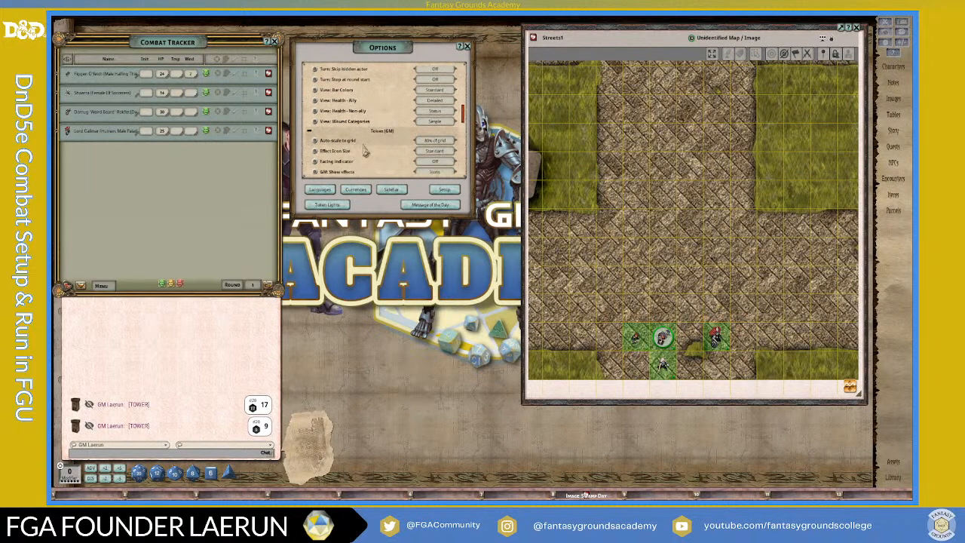
{"action": "scroll", "coordinate": [366, 155], "scroll_direction": "down", "scroll_amount": 6}
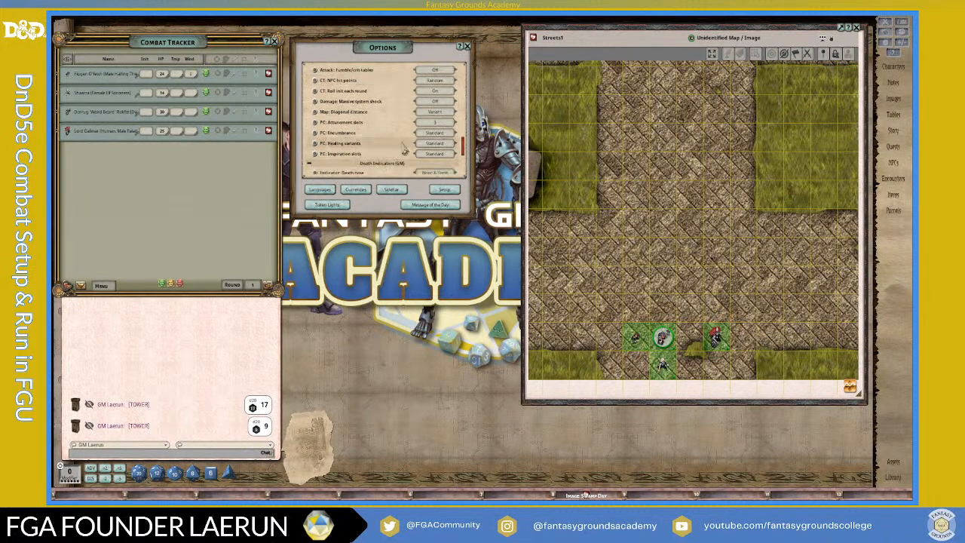
{"action": "scroll", "coordinate": [405, 149], "scroll_direction": "down", "scroll_amount": 5}
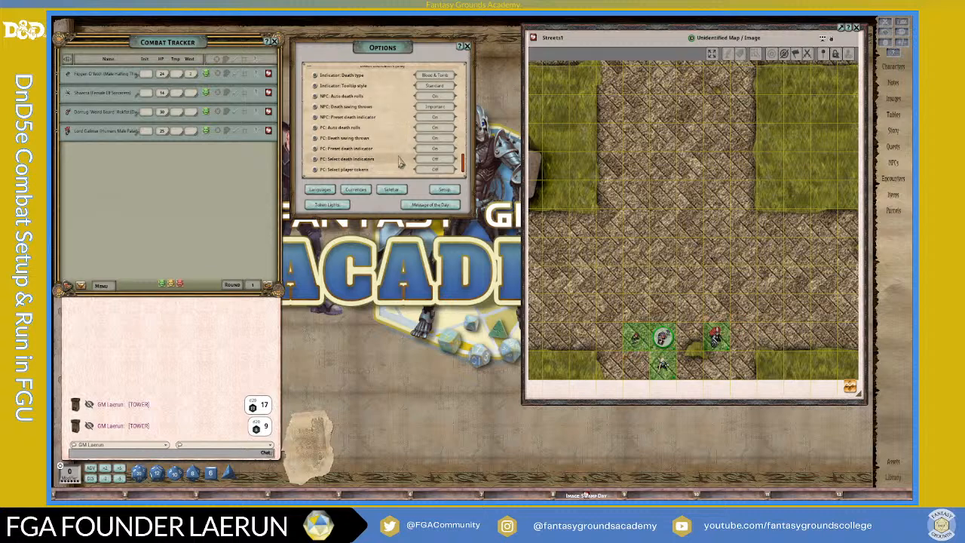
{"action": "scroll", "coordinate": [399, 160], "scroll_direction": "up", "scroll_amount": 6}
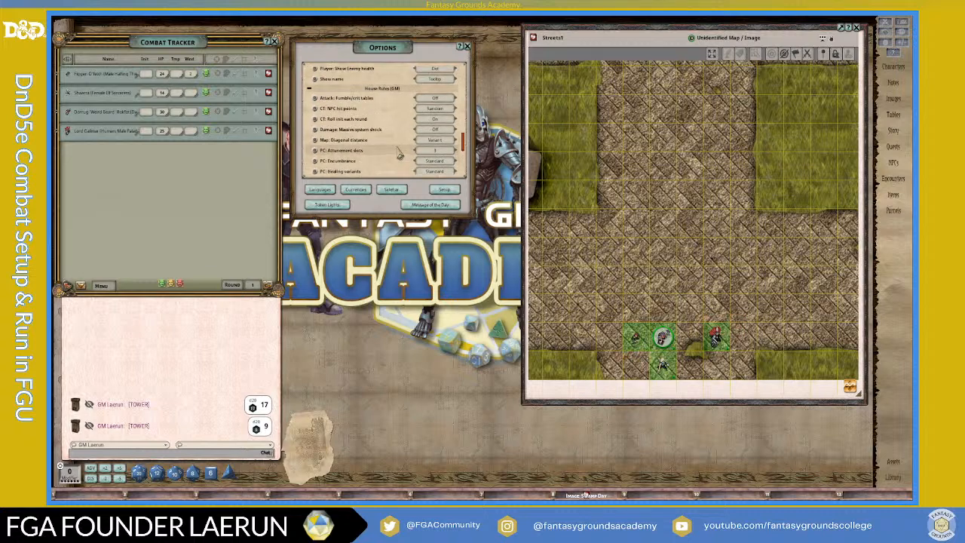
{"action": "scroll", "coordinate": [400, 153], "scroll_direction": "up", "scroll_amount": 3}
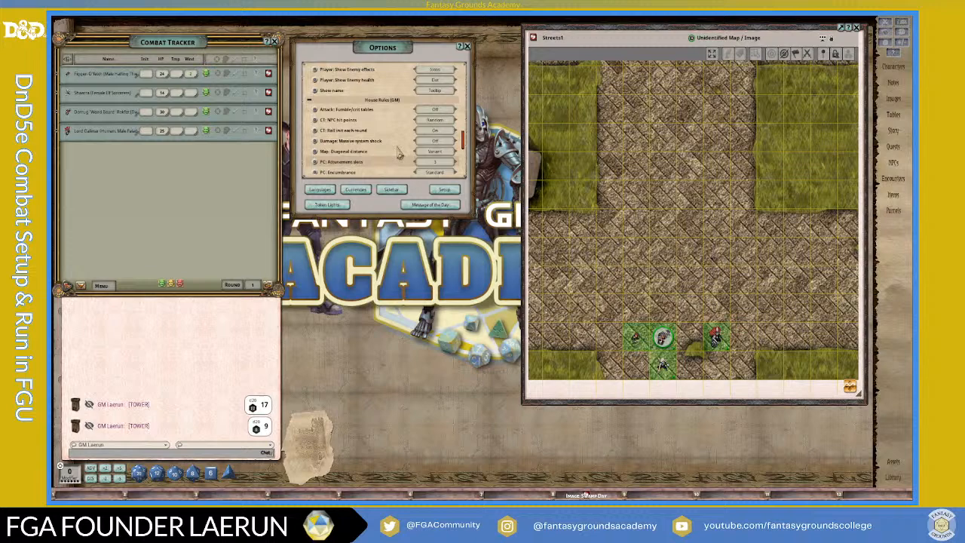
{"action": "left_click", "coordinate": [468, 48]}
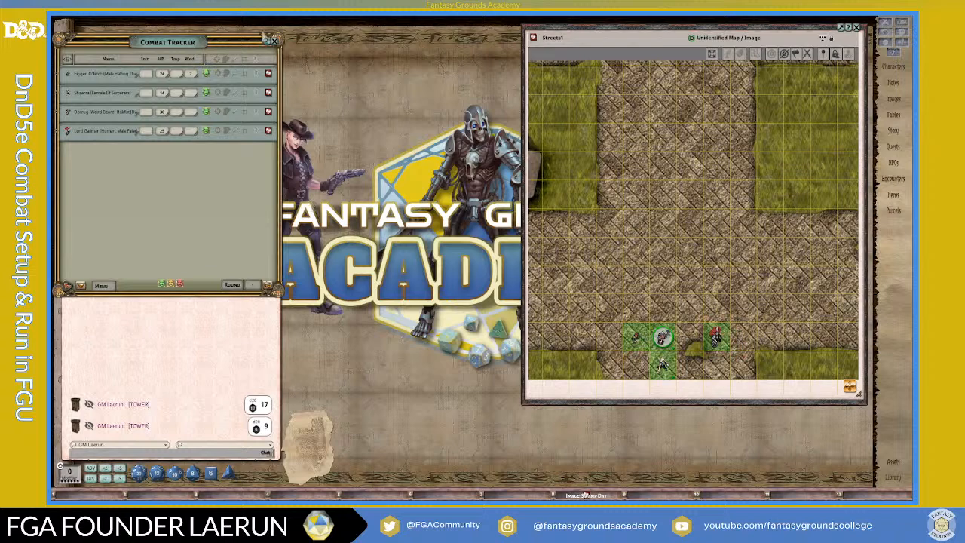
- Open the halfling thief's character sheet from the combat tracker and apply the Naturally Stealthy effect from the combat actions
{"action": "left_click", "coordinate": [268, 73]}
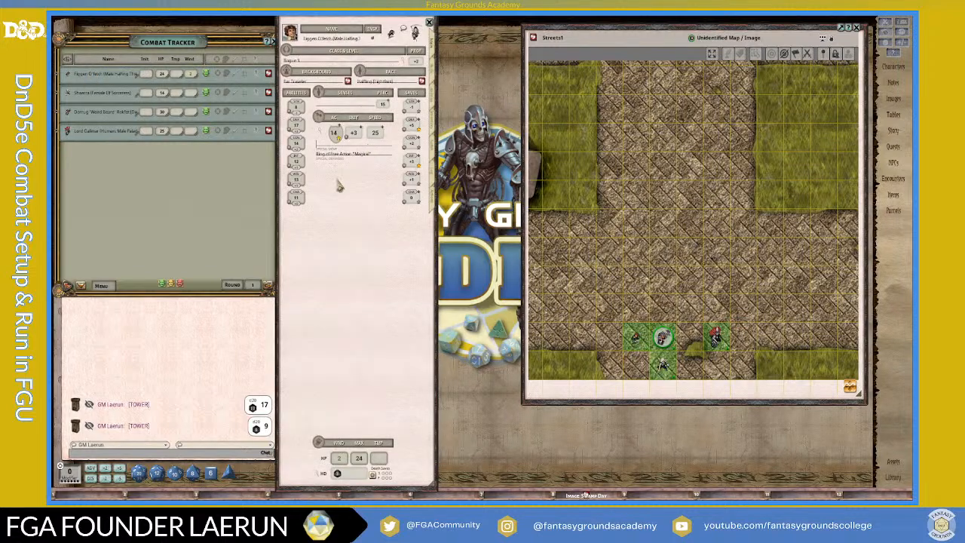
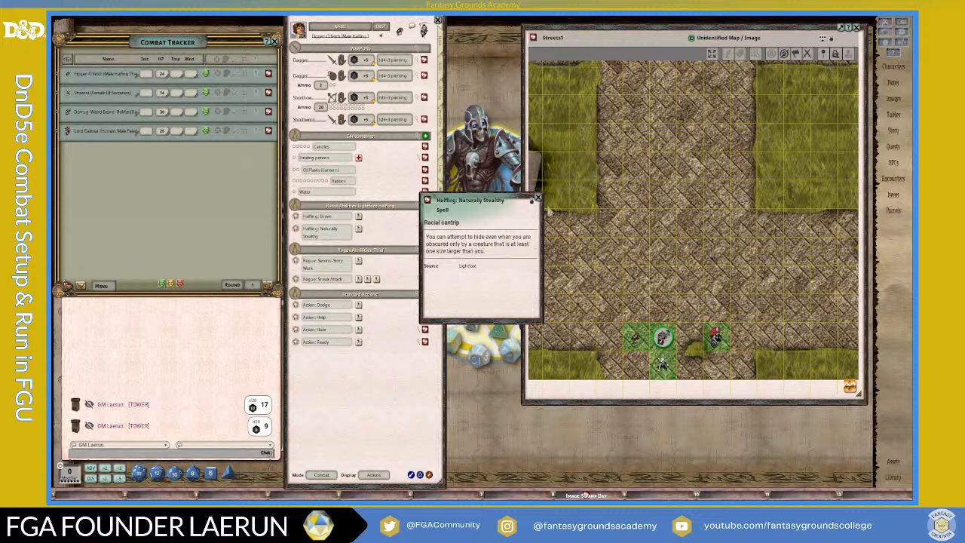
{"action": "left_click", "coordinate": [537, 198]}
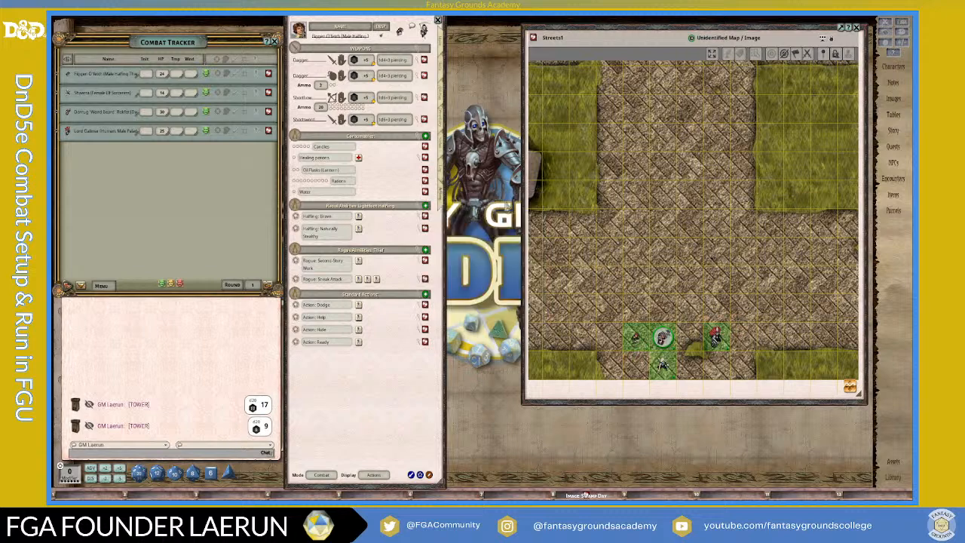
{"action": "left_click", "coordinate": [360, 231]}
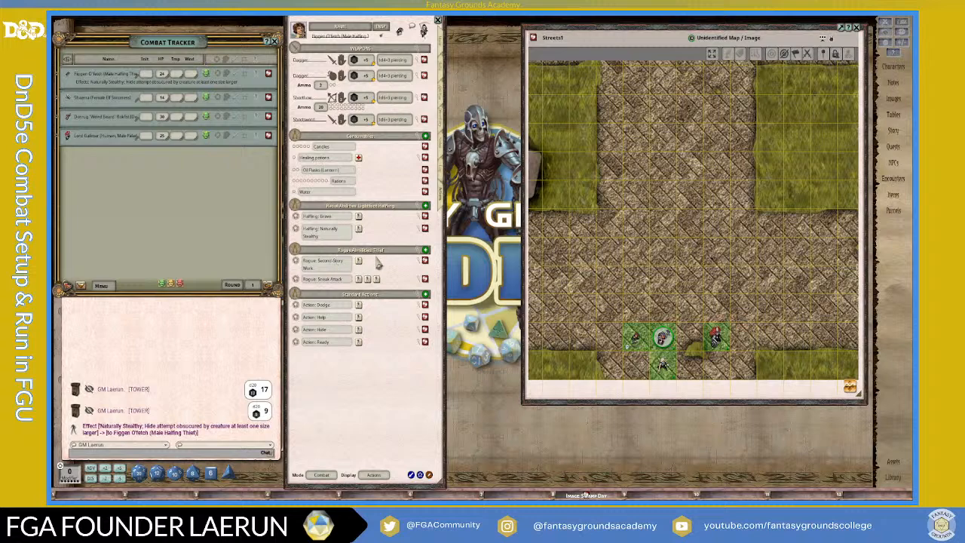
- Read the description of Rogue: Second-Story Work and apply its effect to the halfling thief
{"action": "left_click", "coordinate": [425, 264]}
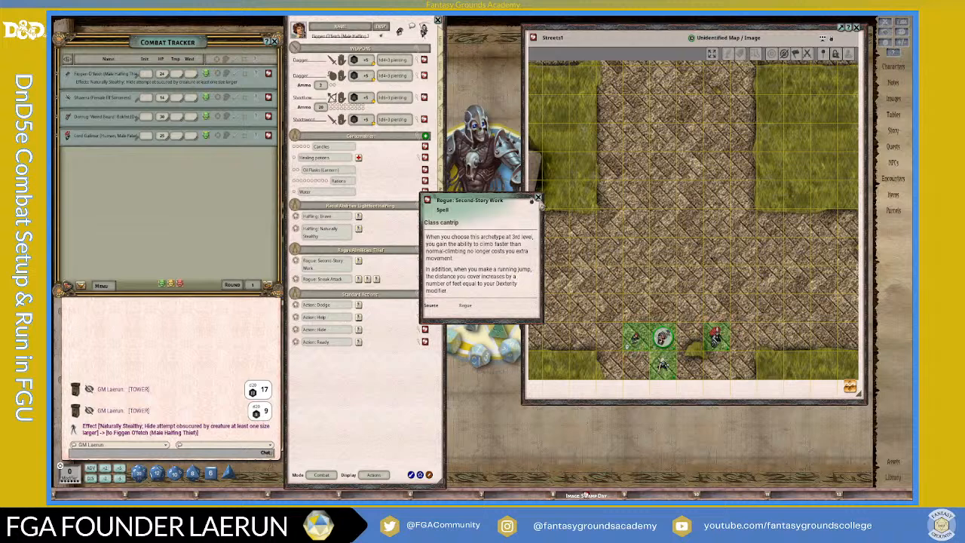
{"action": "left_click", "coordinate": [537, 199]}
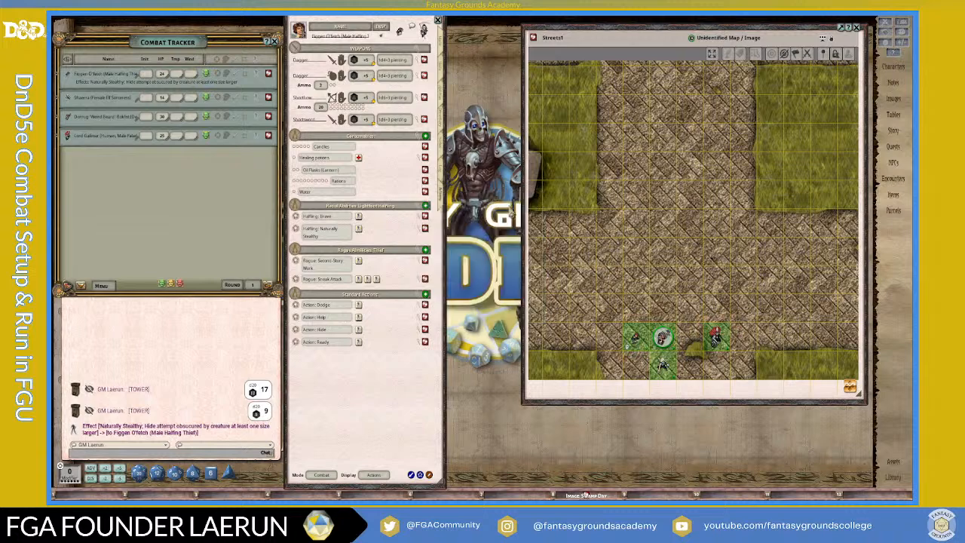
{"action": "left_click", "coordinate": [360, 265]}
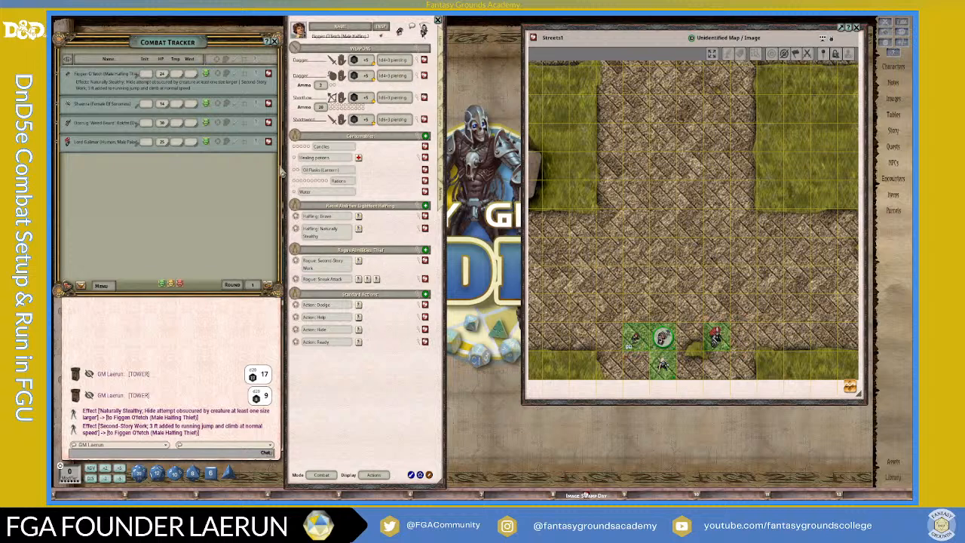
- Open the elf sorceress's actions from the combat tracker, switch them to Preparation mode and apply the Fey Ancestry effect
{"action": "left_click", "coordinate": [270, 104]}
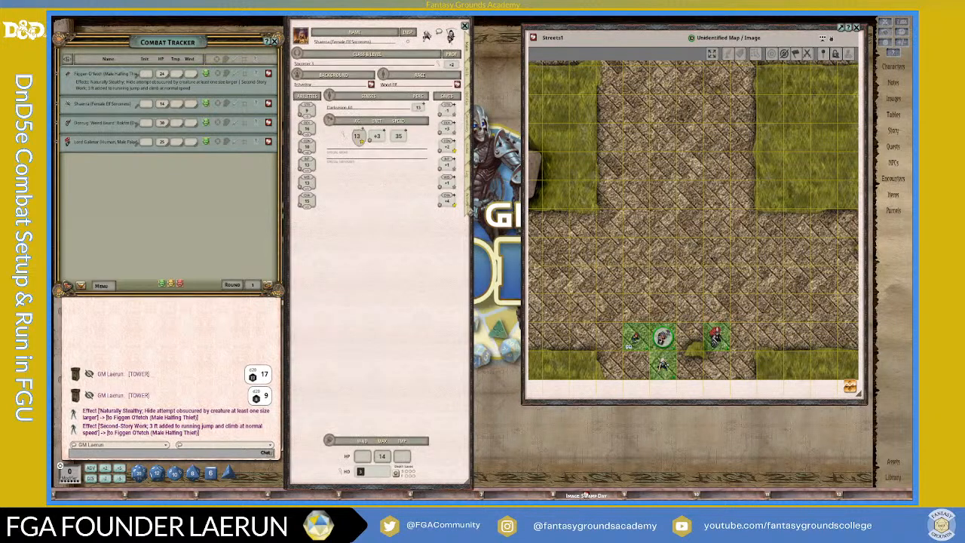
{"action": "left_click", "coordinate": [469, 206]}
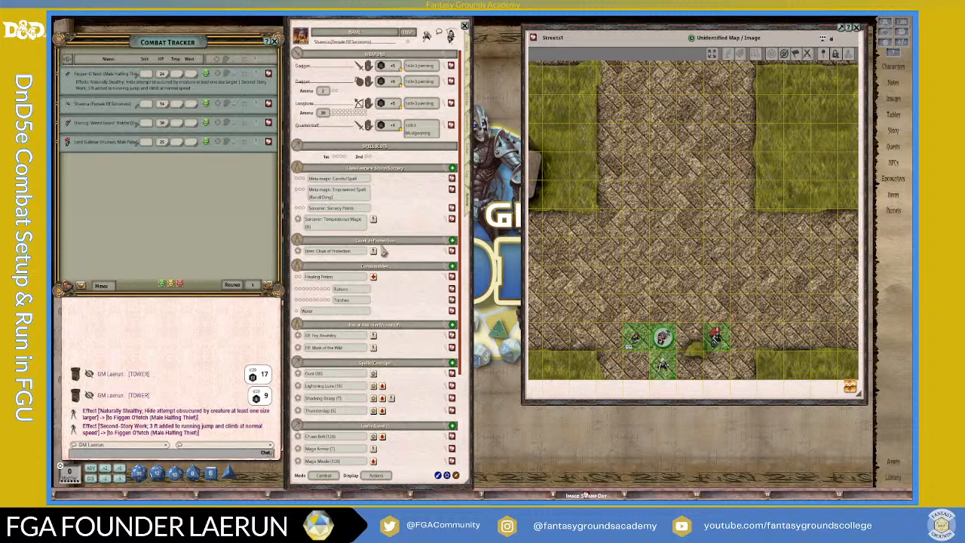
{"action": "scroll", "coordinate": [389, 245], "scroll_direction": "down", "scroll_amount": 5}
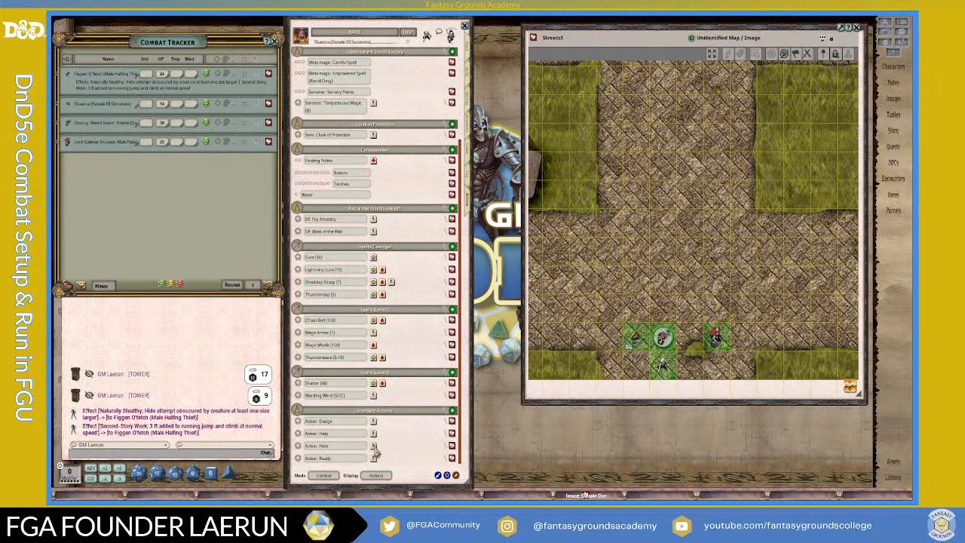
{"action": "left_click", "coordinate": [331, 478]}
{"action": "scroll", "coordinate": [371, 396], "scroll_direction": "down", "scroll_amount": 3}
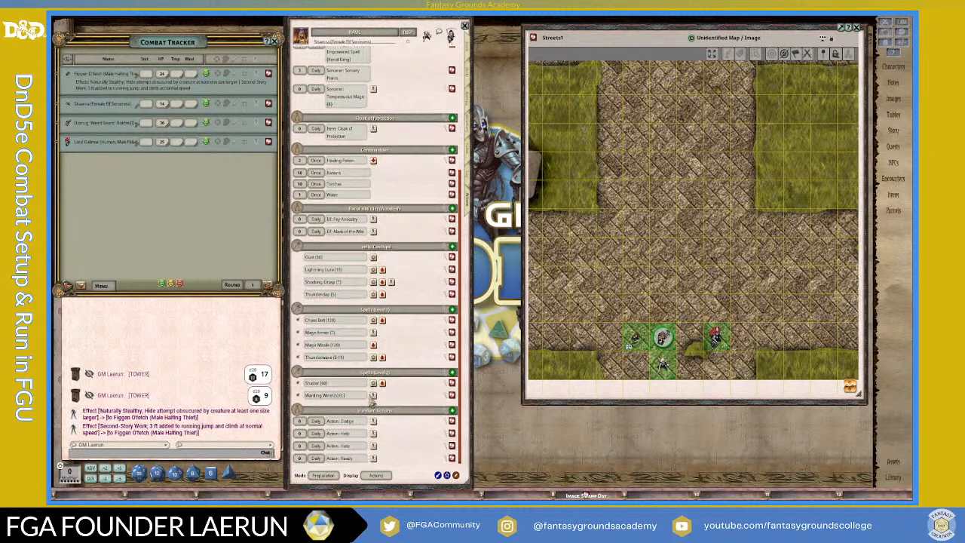
{"action": "scroll", "coordinate": [344, 366], "scroll_direction": "up", "scroll_amount": 2}
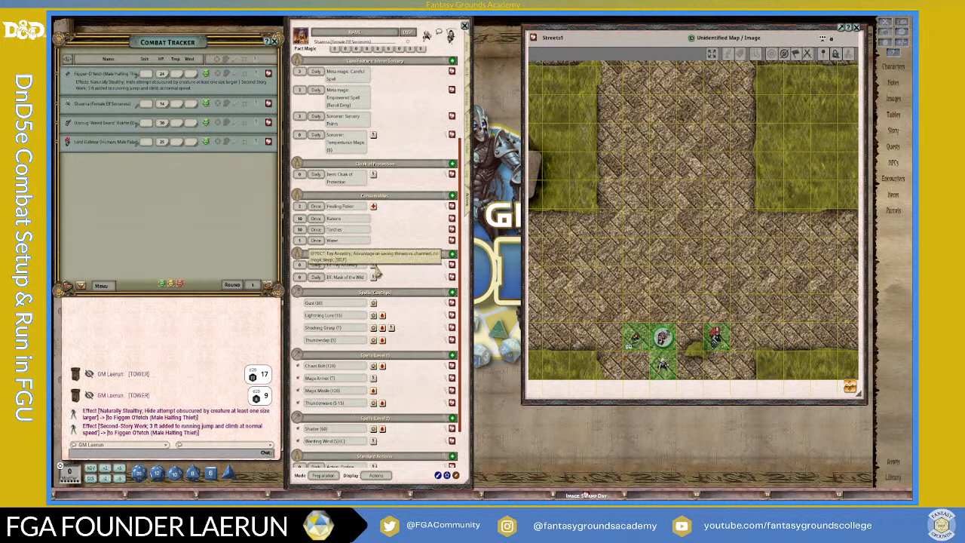
{"action": "left_click", "coordinate": [374, 271]}
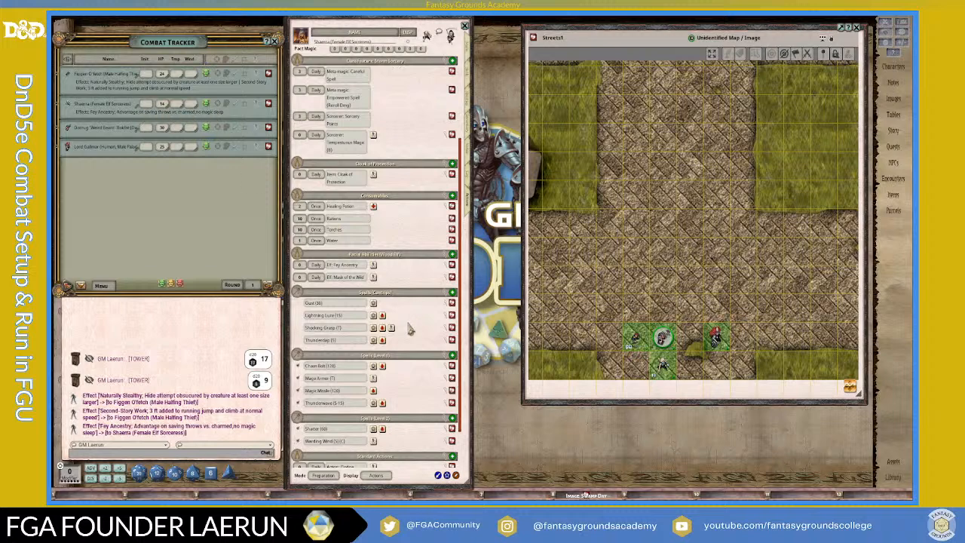
- Apply the Cloak of Protection item effect to the elf sorceress and look over her other prepared actions
{"action": "scroll", "coordinate": [412, 330], "scroll_direction": "up", "scroll_amount": 2}
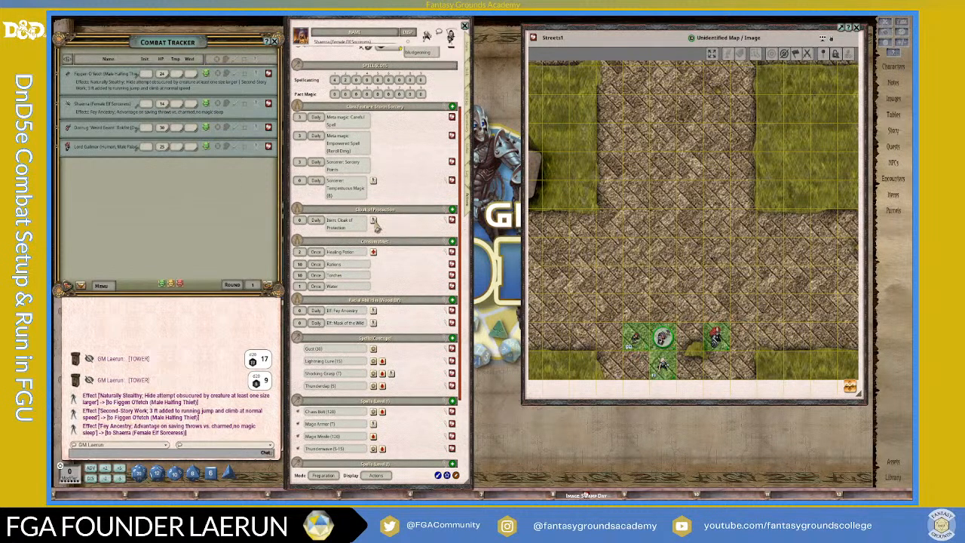
{"action": "left_click", "coordinate": [373, 220]}
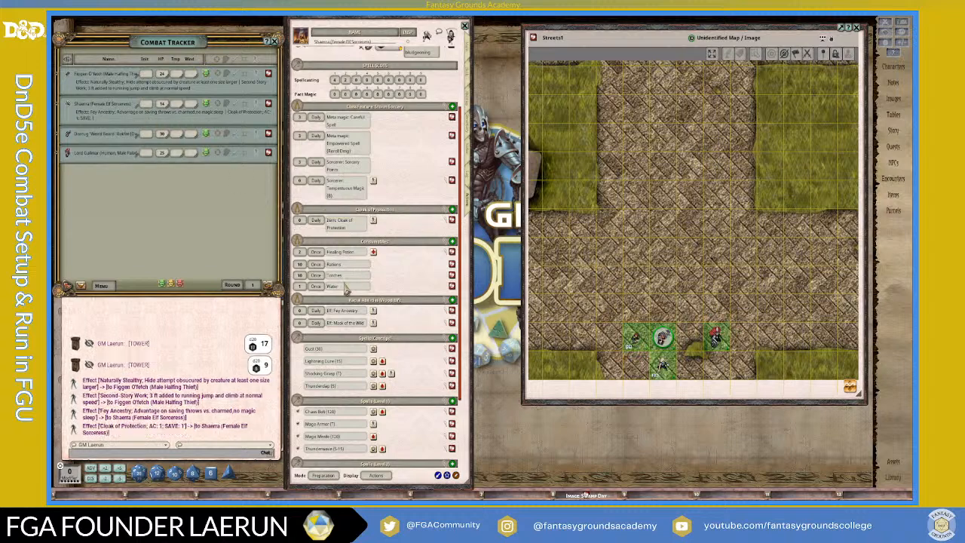
{"action": "scroll", "coordinate": [347, 289], "scroll_direction": "up", "scroll_amount": 4}
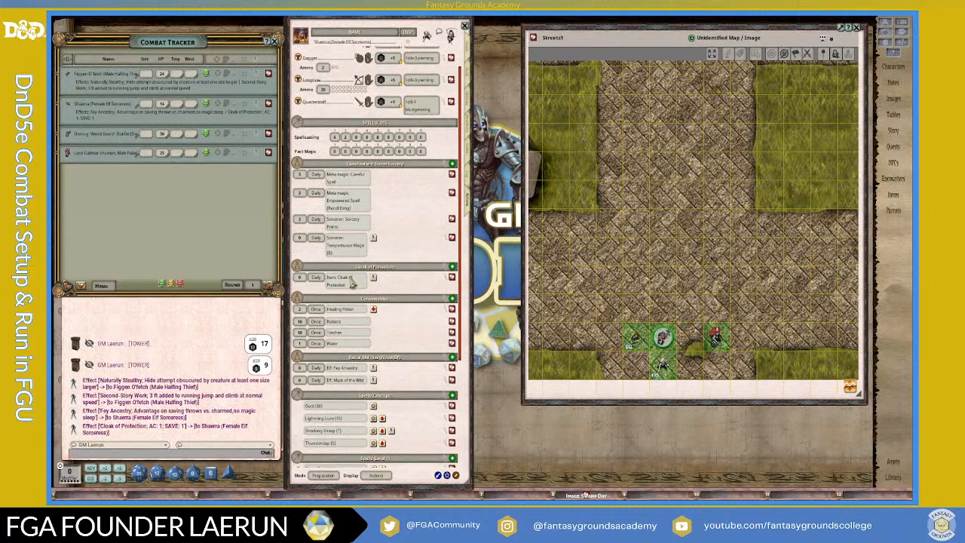
{"action": "scroll", "coordinate": [362, 230], "scroll_direction": "down", "scroll_amount": 6}
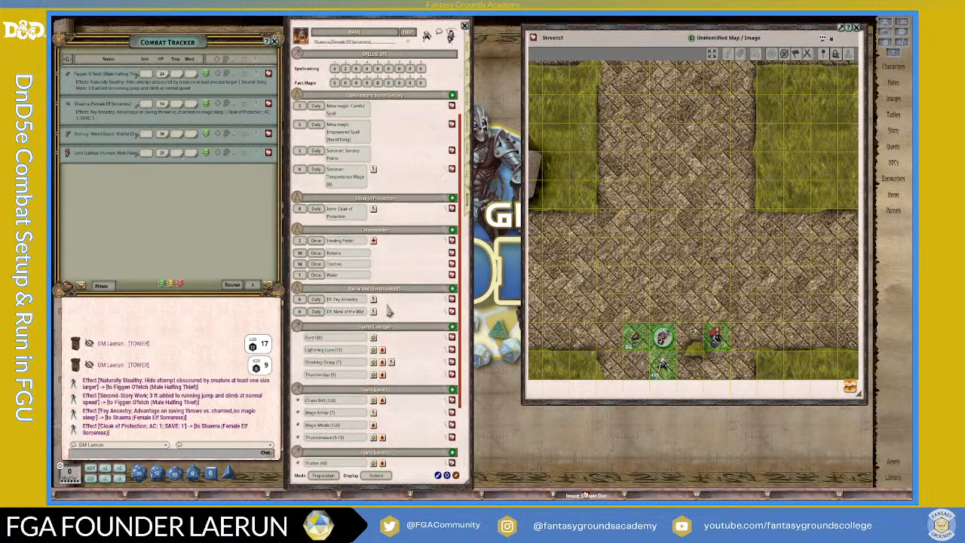
{"action": "scroll", "coordinate": [387, 310], "scroll_direction": "up", "scroll_amount": 5}
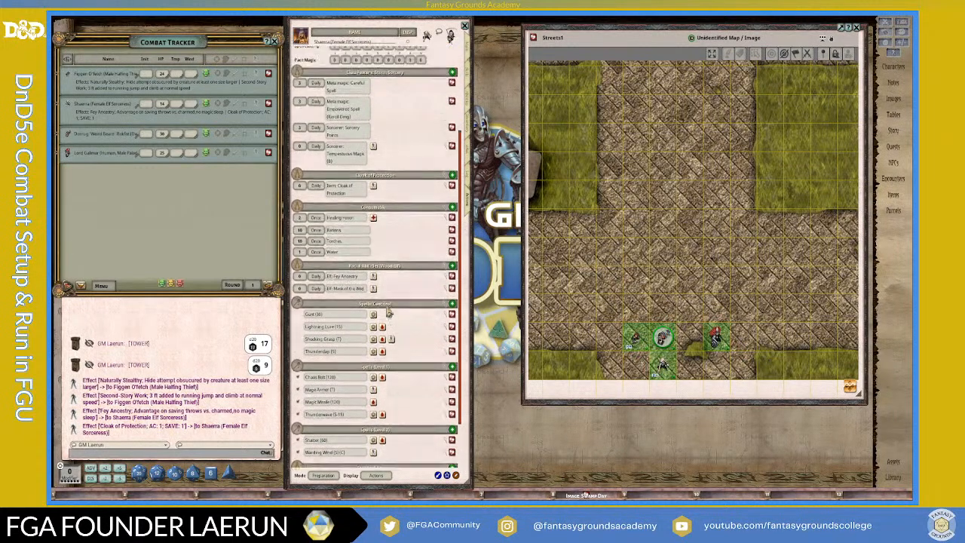
{"action": "scroll", "coordinate": [392, 301], "scroll_direction": "down", "scroll_amount": 5}
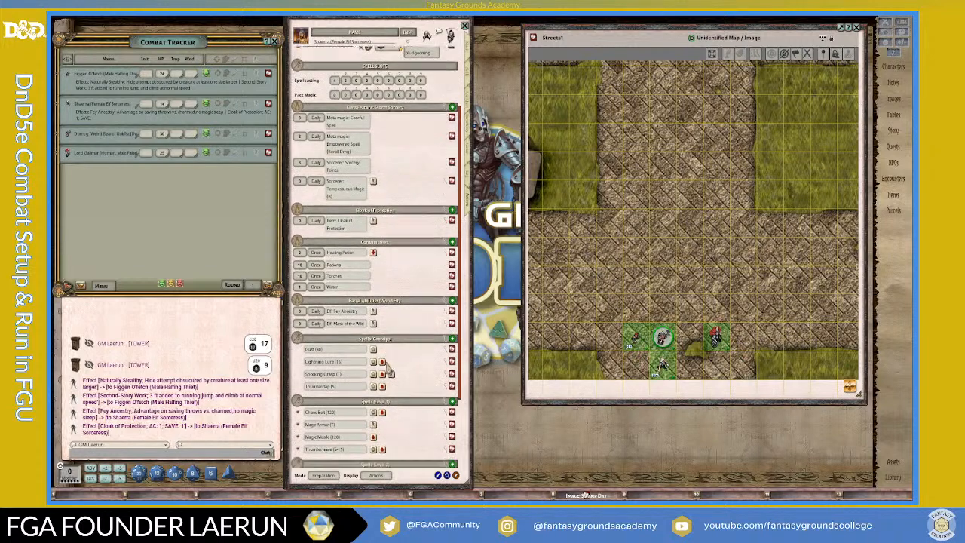
- Return the sorceress's actions to Combat mode and apply the Mask of the Wild effect
{"action": "left_click", "coordinate": [326, 475]}
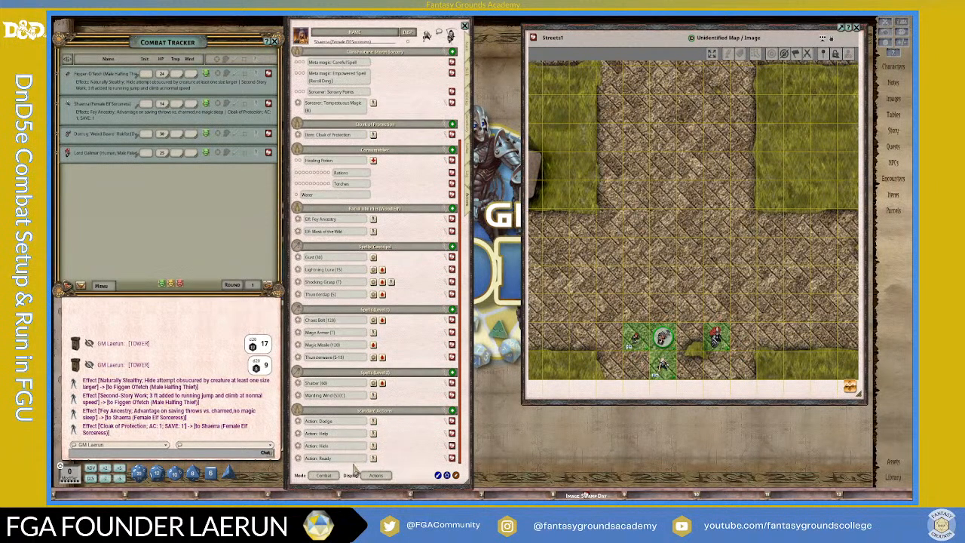
{"action": "scroll", "coordinate": [376, 301], "scroll_direction": "up", "scroll_amount": 1}
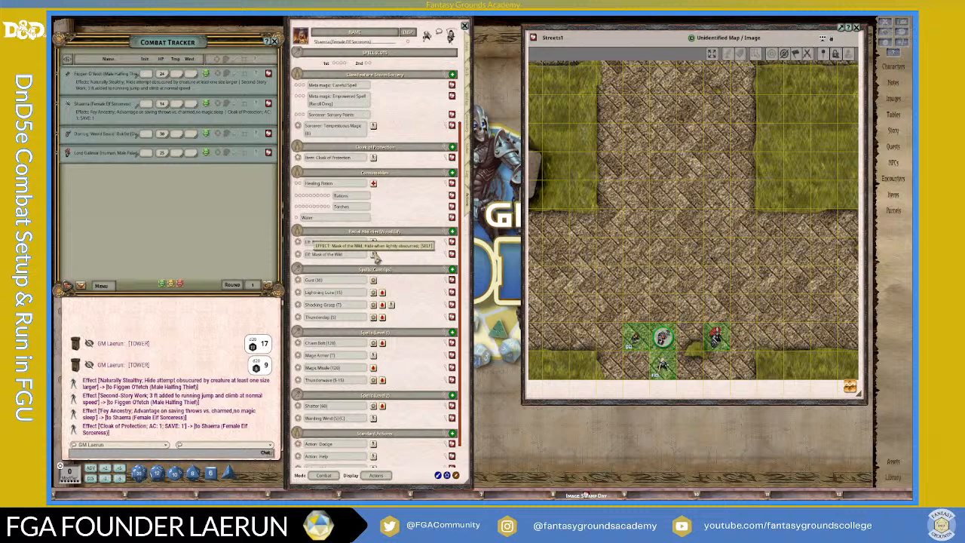
{"action": "left_click", "coordinate": [374, 255]}
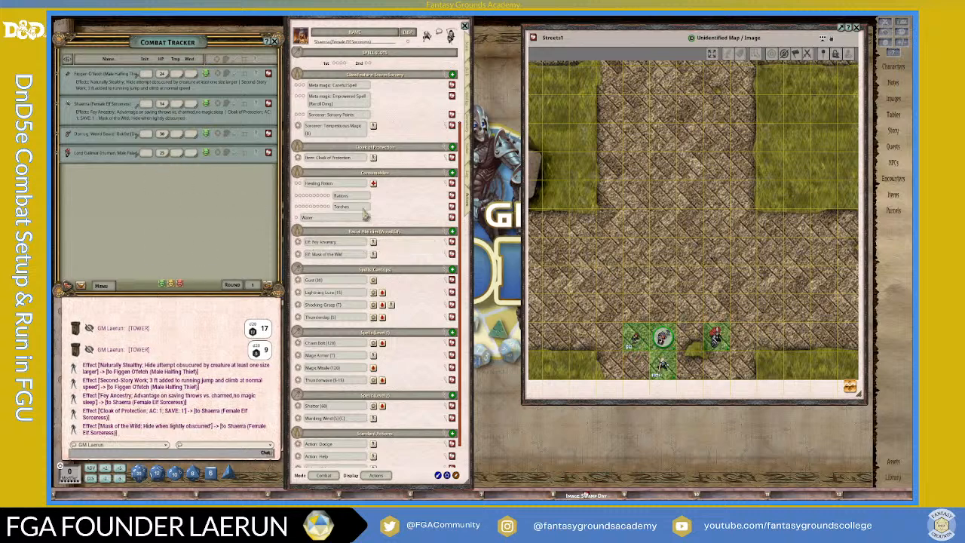
{"action": "scroll", "coordinate": [381, 217], "scroll_direction": "up", "scroll_amount": 1}
{"action": "scroll", "coordinate": [381, 217], "scroll_direction": "up", "scroll_amount": 2}
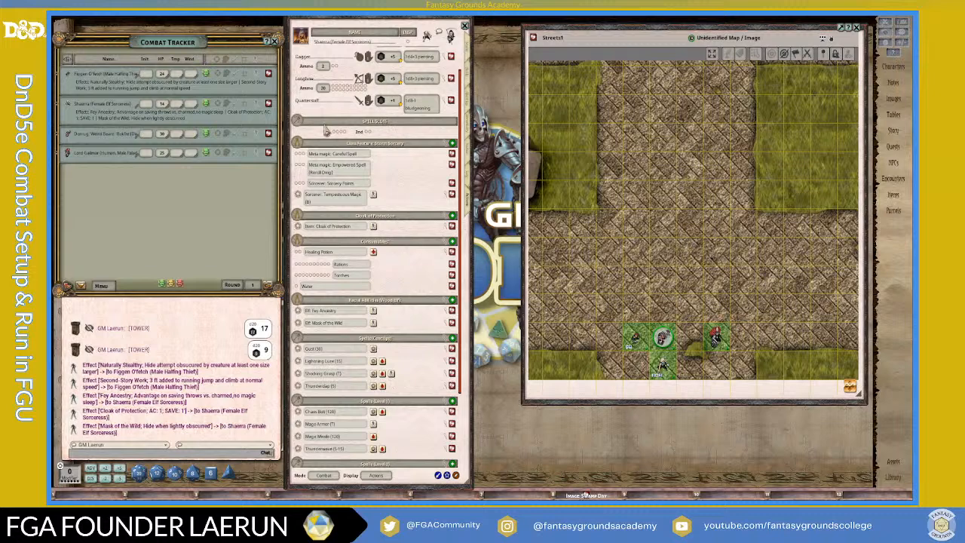
- Open the dwarven cleric's actions from the combat tracker and apply the Dwarven Resilience effect
{"action": "left_click", "coordinate": [269, 134]}
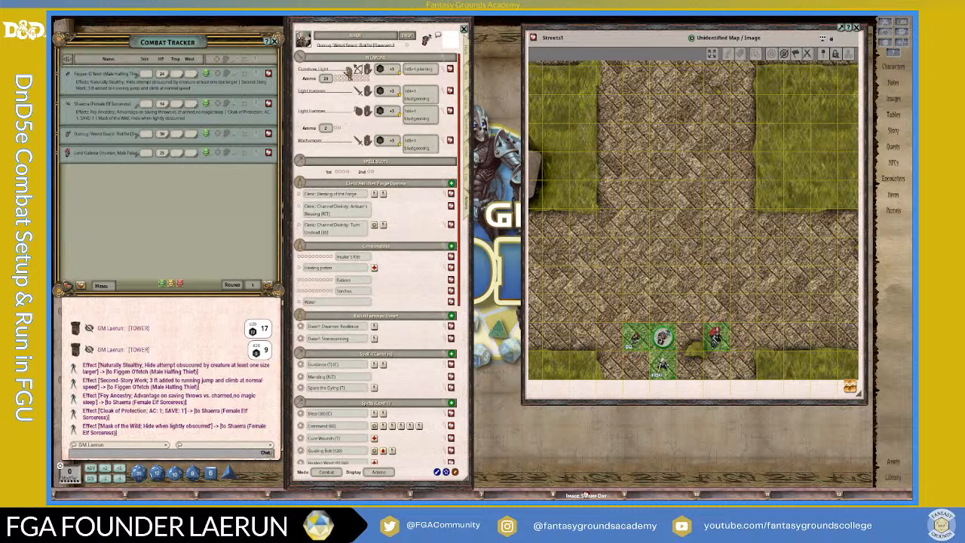
{"action": "scroll", "coordinate": [348, 113], "scroll_direction": "down", "scroll_amount": 3}
{"action": "scroll", "coordinate": [350, 135], "scroll_direction": "down", "scroll_amount": 5}
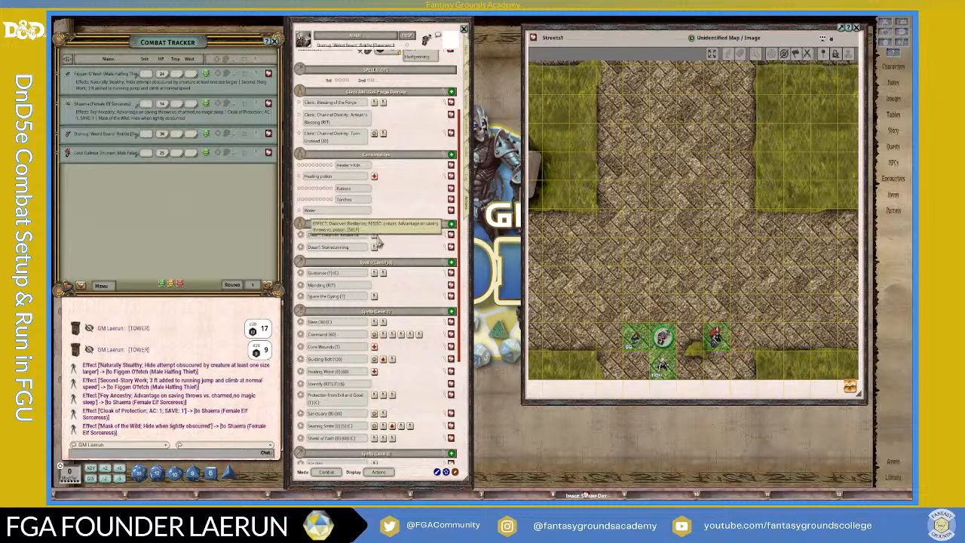
{"action": "left_click", "coordinate": [375, 238]}
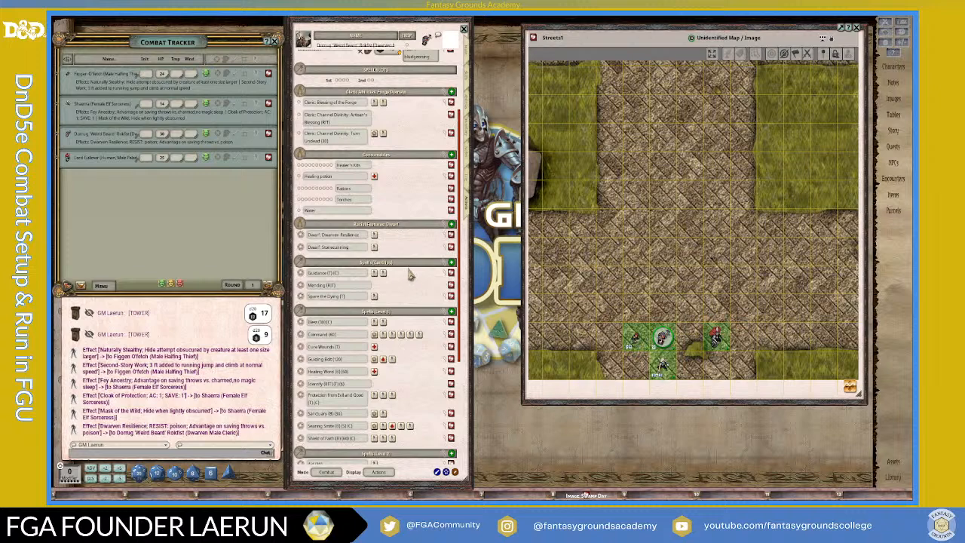
- Examine the dwarven cleric's weapons, domain abilities, consumables, spells and standard actions for other effects to apply
{"action": "scroll", "coordinate": [411, 275], "scroll_direction": "down", "scroll_amount": 1}
{"action": "scroll", "coordinate": [411, 275], "scroll_direction": "down", "scroll_amount": 5}
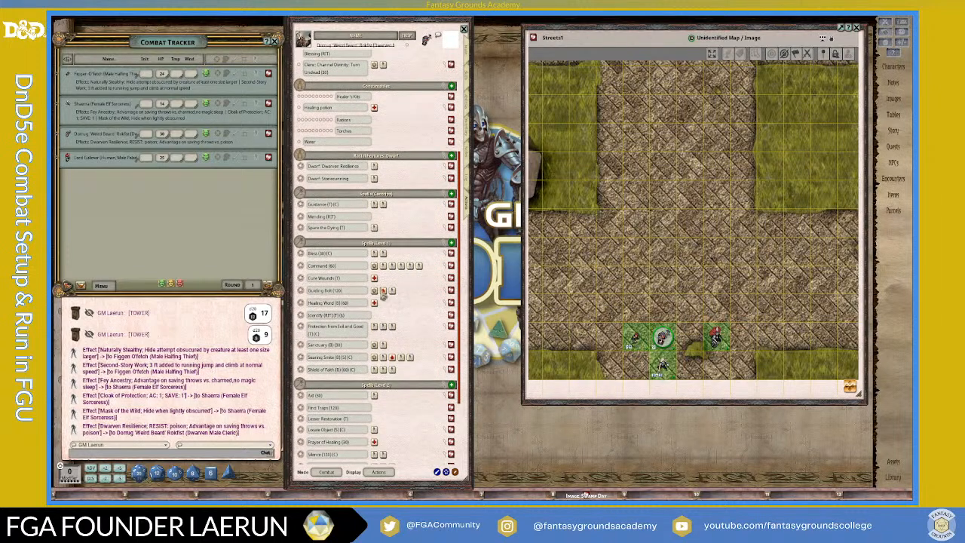
{"action": "scroll", "coordinate": [380, 400], "scroll_direction": "down", "scroll_amount": 3}
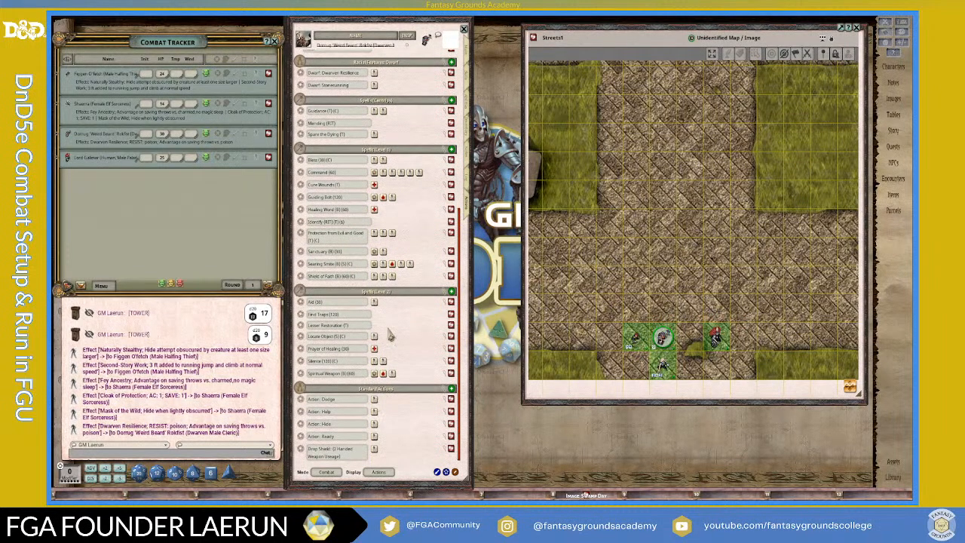
{"action": "scroll", "coordinate": [389, 332], "scroll_direction": "up", "scroll_amount": 4}
{"action": "scroll", "coordinate": [388, 326], "scroll_direction": "up", "scroll_amount": 4}
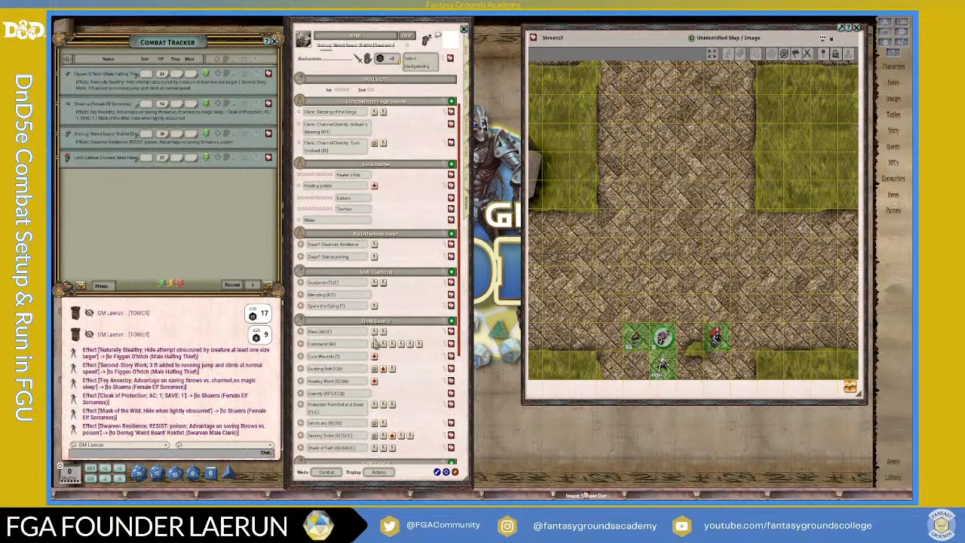
{"action": "scroll", "coordinate": [385, 316], "scroll_direction": "up", "scroll_amount": 1}
{"action": "scroll", "coordinate": [386, 305], "scroll_direction": "up", "scroll_amount": 3}
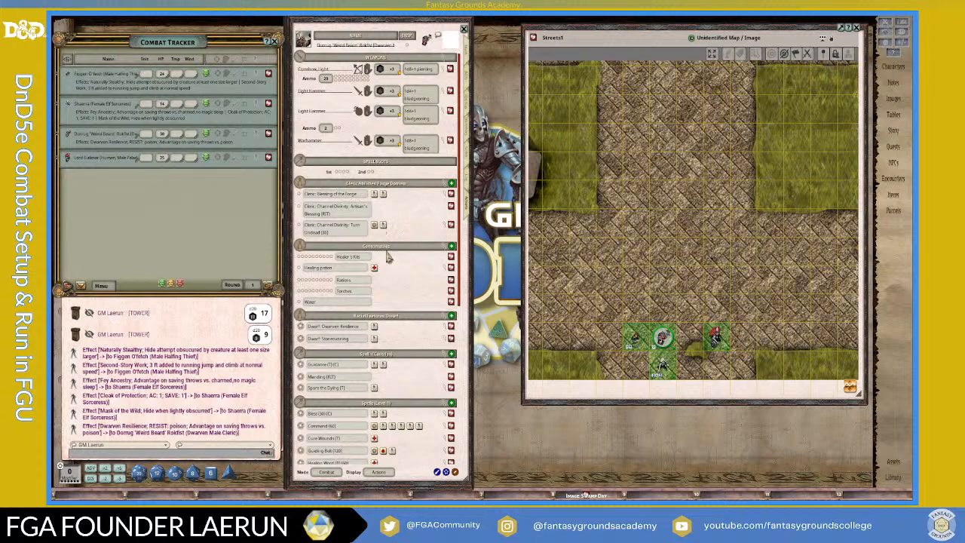
{"action": "scroll", "coordinate": [390, 258], "scroll_direction": "down", "scroll_amount": 2}
{"action": "scroll", "coordinate": [398, 286], "scroll_direction": "down", "scroll_amount": 1}
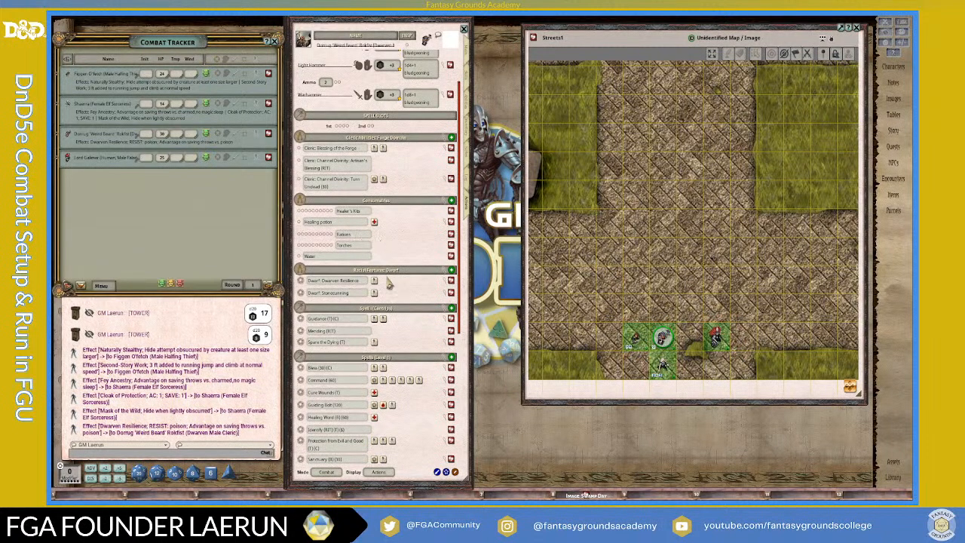
{"action": "scroll", "coordinate": [389, 284], "scroll_direction": "down", "scroll_amount": 3}
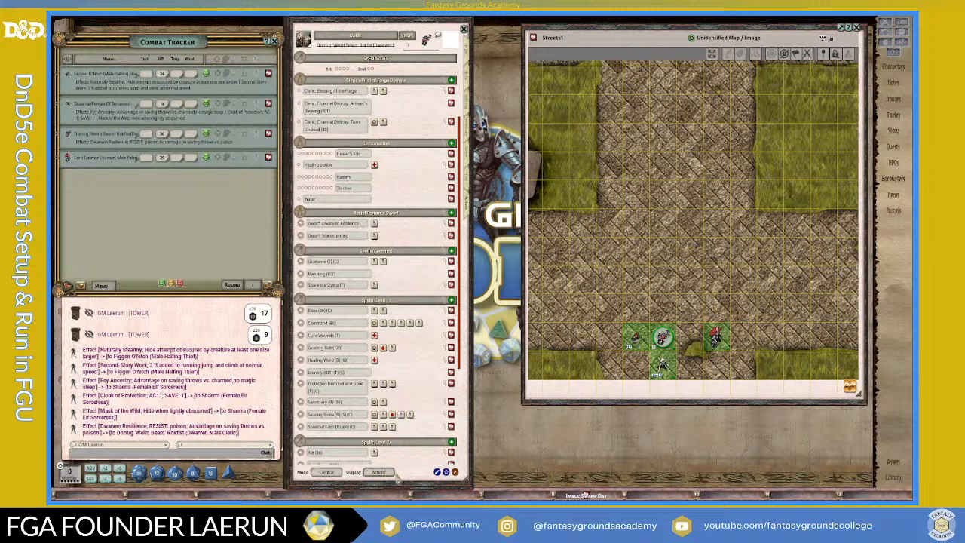
- Open the human paladin's actions from the combat tracker and apply the Divine Health effect
{"action": "left_click", "coordinate": [270, 158]}
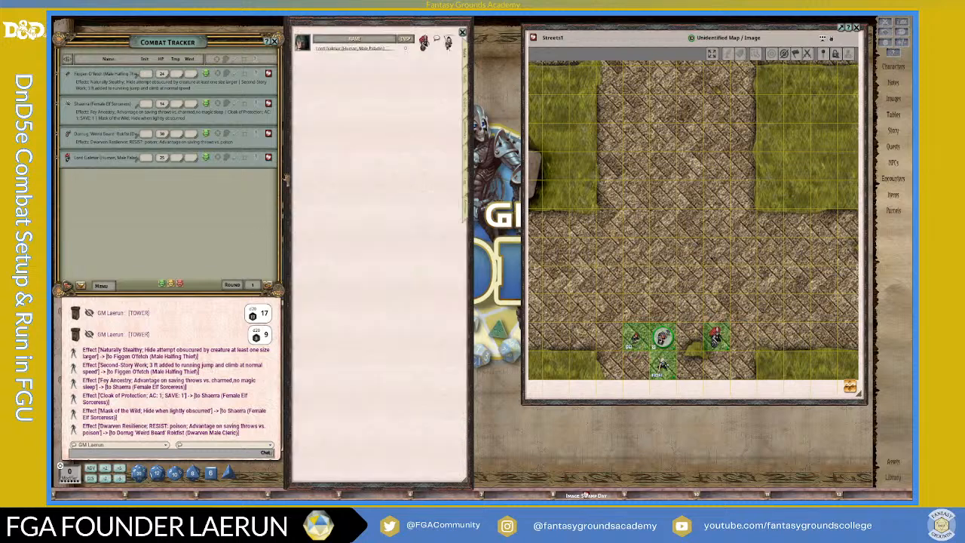
{"action": "left_click", "coordinate": [467, 217]}
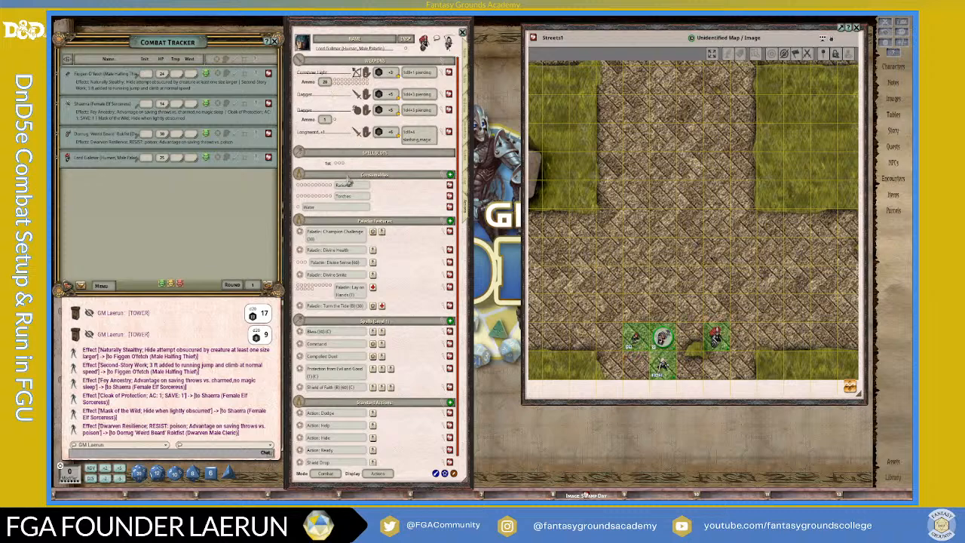
{"action": "scroll", "coordinate": [362, 309], "scroll_direction": "down", "scroll_amount": 1}
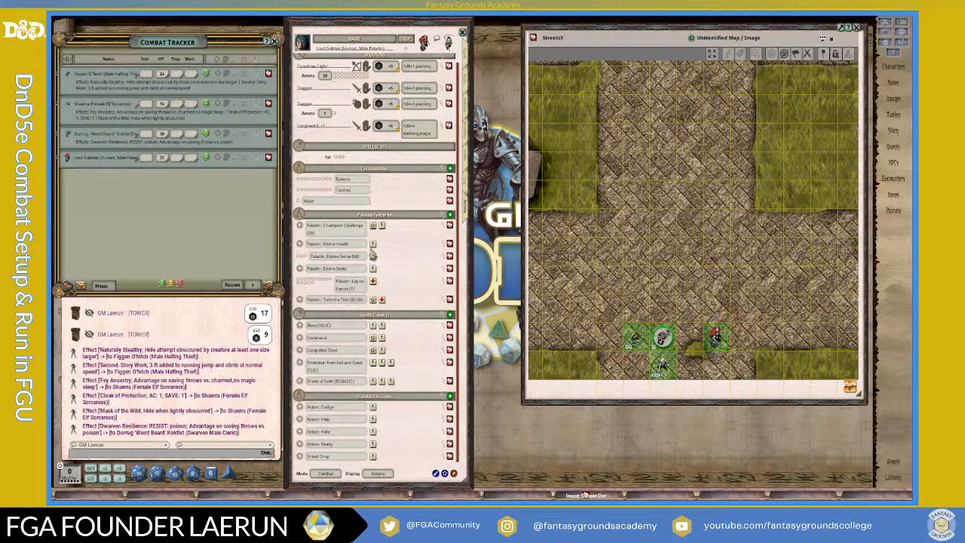
{"action": "left_click", "coordinate": [373, 244]}
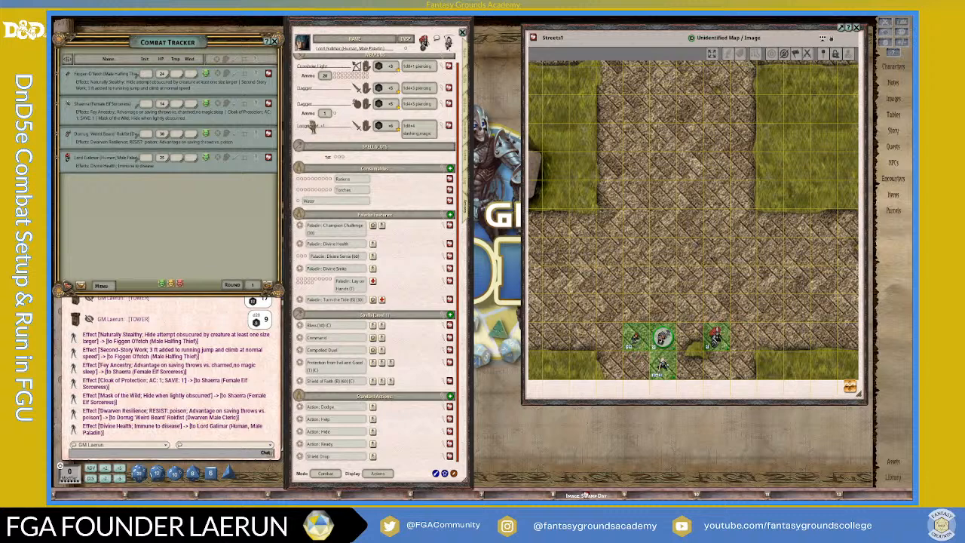
- Bring up the halfling thief's, elf sorceress's and dwarven cleric's character sheets in turn from the combat tracker
{"action": "left_click", "coordinate": [268, 74]}
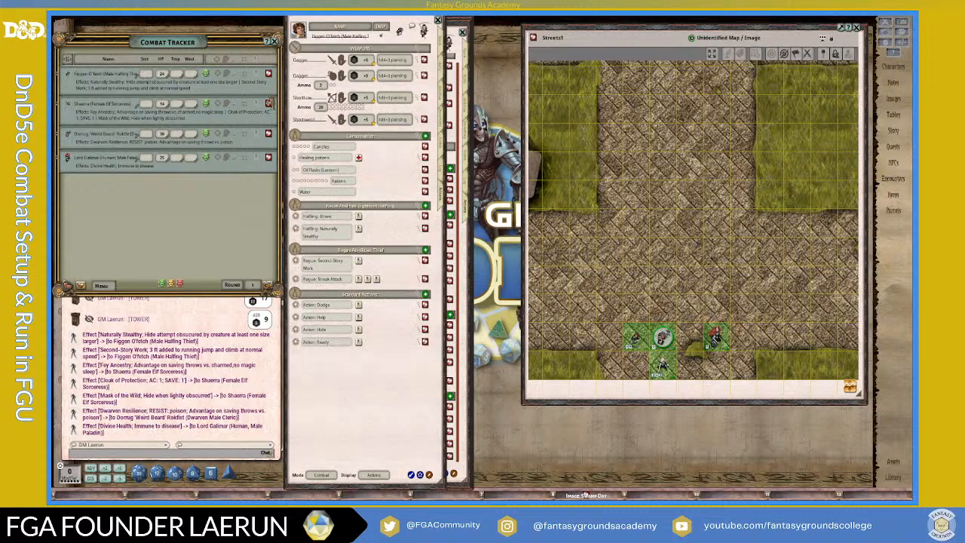
{"action": "left_click", "coordinate": [269, 104]}
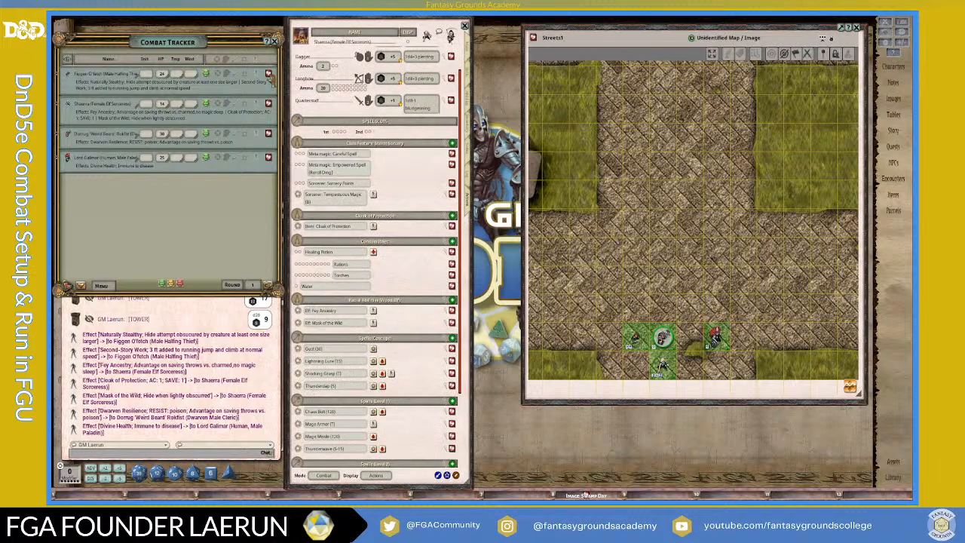
{"action": "left_click", "coordinate": [269, 133]}
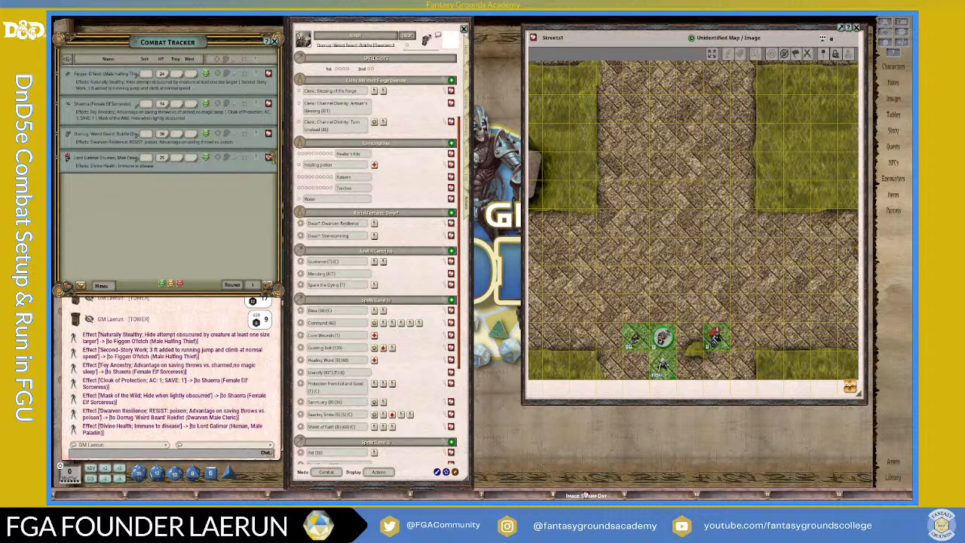
- Bring up the human paladin's sheet from the combat tracker, and move and enlarge the Streets1 map window
{"action": "left_click", "coordinate": [268, 157]}
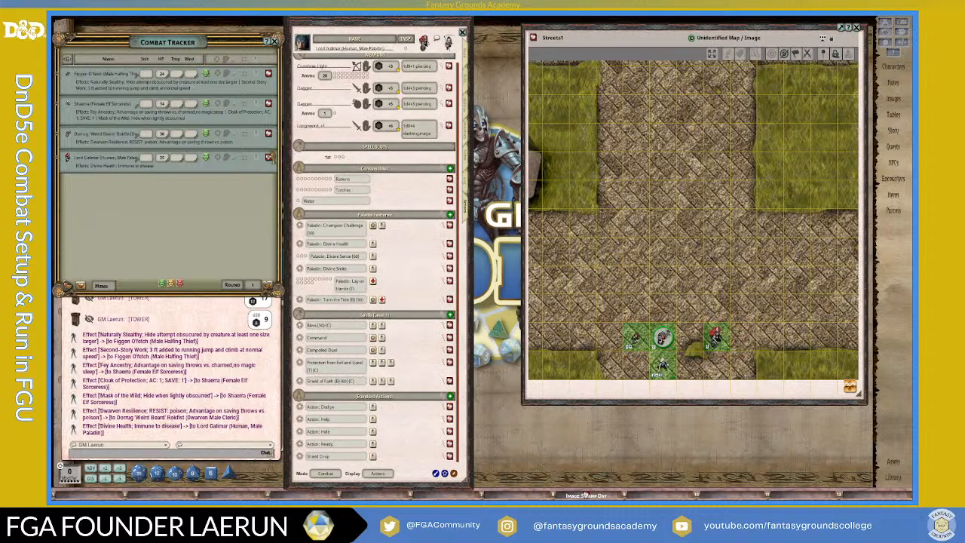
{"action": "left_click_drag", "start_coordinate": [652, 30], "coordinate": [647, 24]}
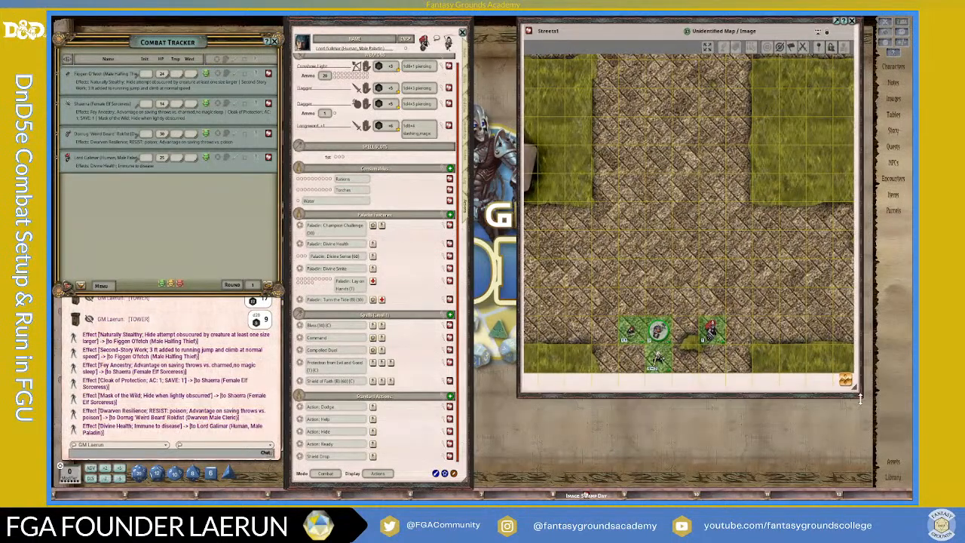
{"action": "left_click_drag", "start_coordinate": [864, 399], "coordinate": [870, 405]}
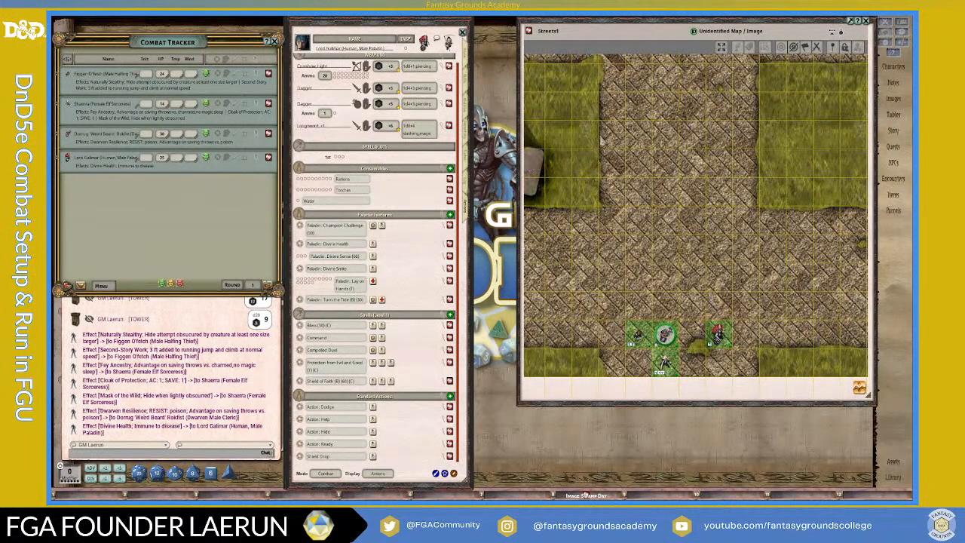
- Clear all messages from the chat log
{"action": "right_click", "coordinate": [188, 317]}
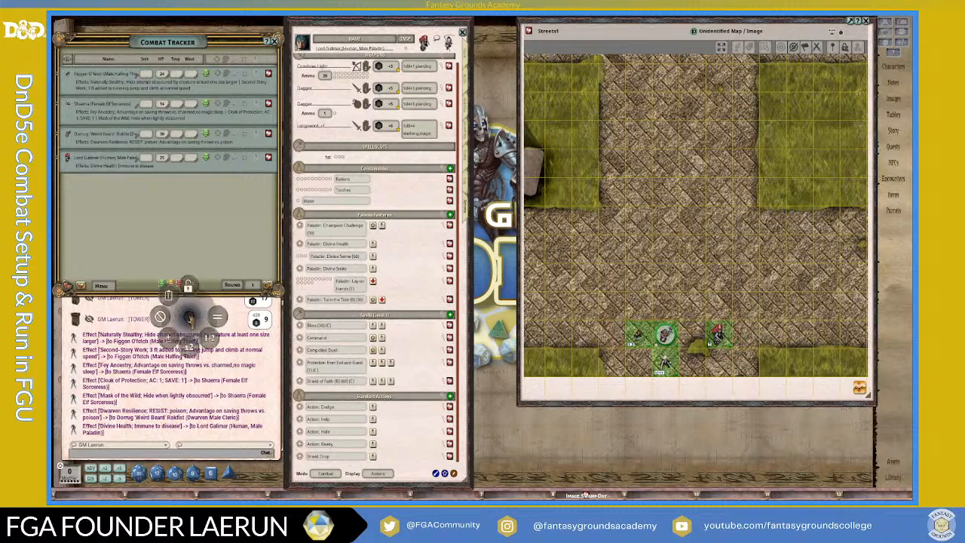
{"action": "left_click", "coordinate": [262, 435]}
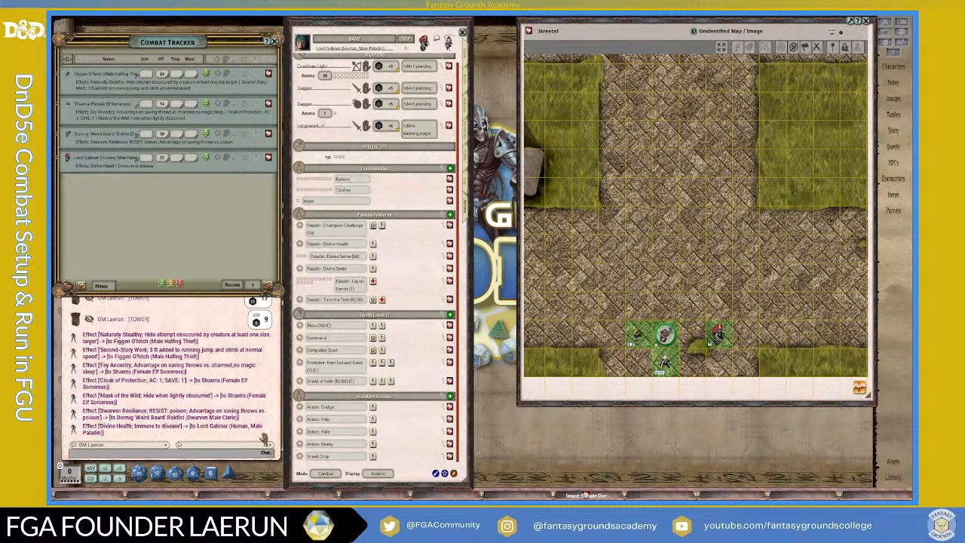
{"action": "right_click", "coordinate": [262, 435]}
{"action": "left_click", "coordinate": [234, 436]}
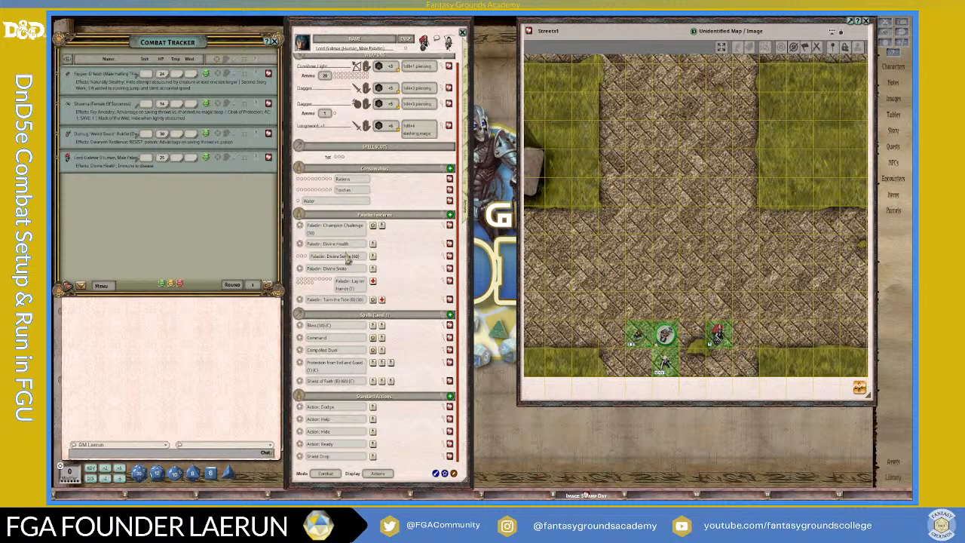
- Open the NPCs list and place its window over the Streets1 map
{"action": "scroll", "coordinate": [606, 306], "scroll_direction": "down", "scroll_amount": 1}
{"action": "scroll", "coordinate": [681, 305], "scroll_direction": "down", "scroll_amount": 3}
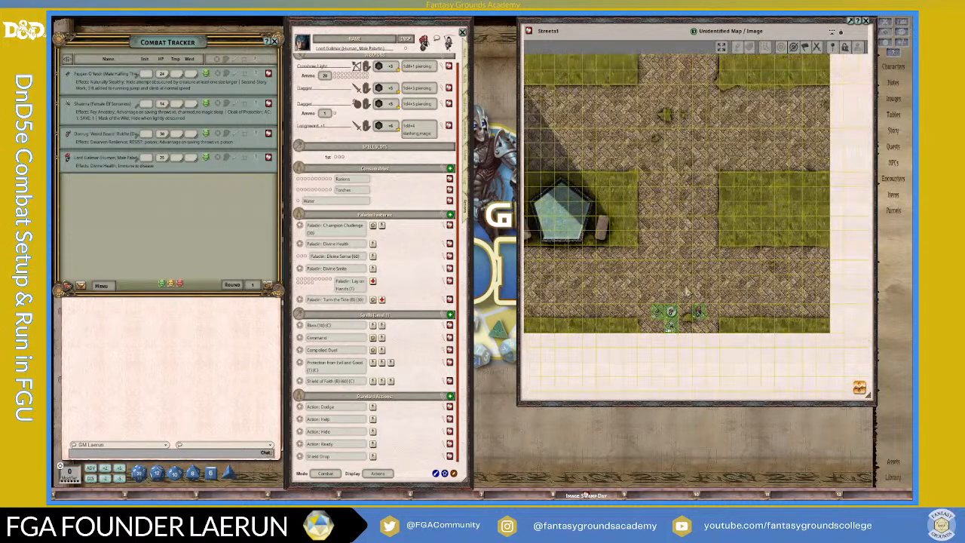
{"action": "scroll", "coordinate": [688, 292], "scroll_direction": "up", "scroll_amount": 2}
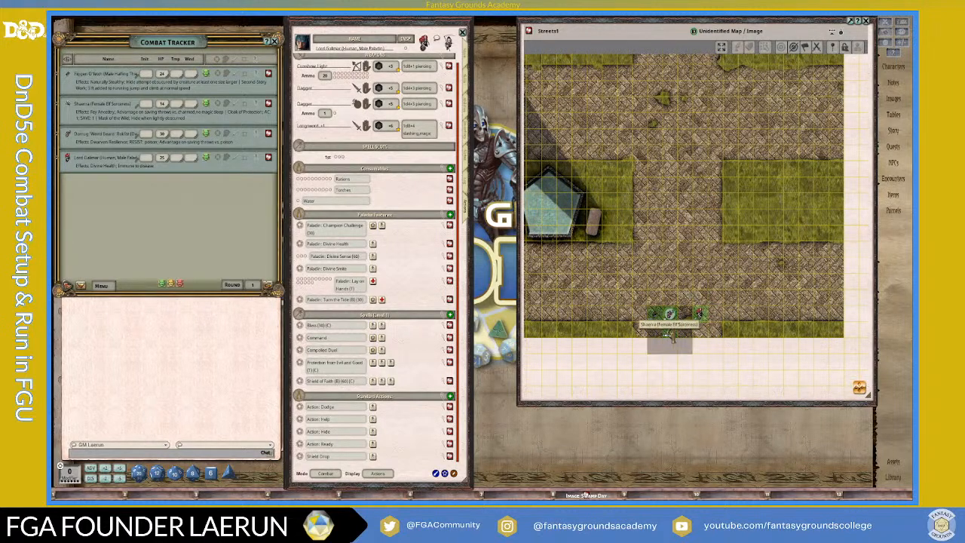
{"action": "scroll", "coordinate": [666, 266], "scroll_direction": "up", "scroll_amount": 2}
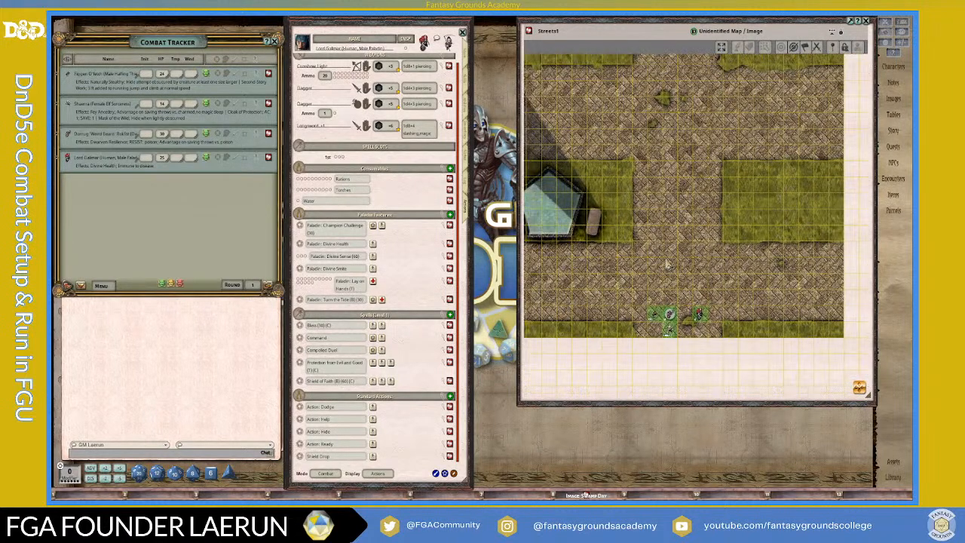
{"action": "scroll", "coordinate": [667, 266], "scroll_direction": "down", "scroll_amount": 1}
{"action": "left_click", "coordinate": [893, 161]}
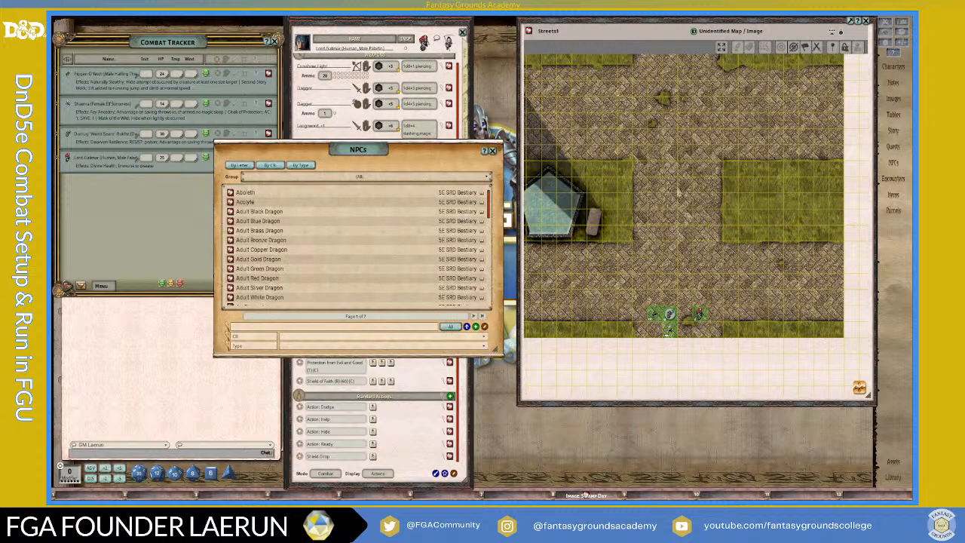
{"action": "left_click_drag", "start_coordinate": [407, 164], "coordinate": [611, 151]}
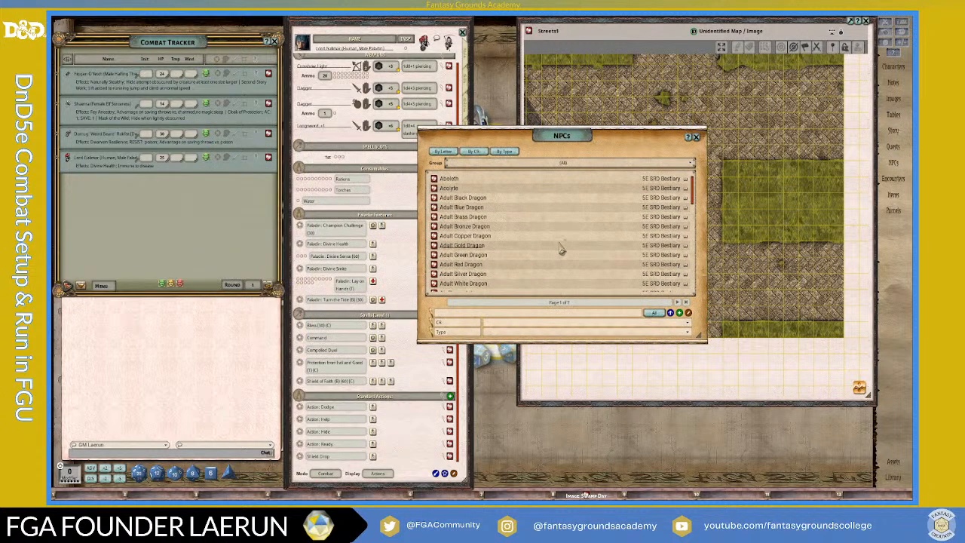
- Browse the NPCs list and search it for GOBLIN
{"action": "scroll", "coordinate": [562, 249], "scroll_direction": "down", "scroll_amount": 5}
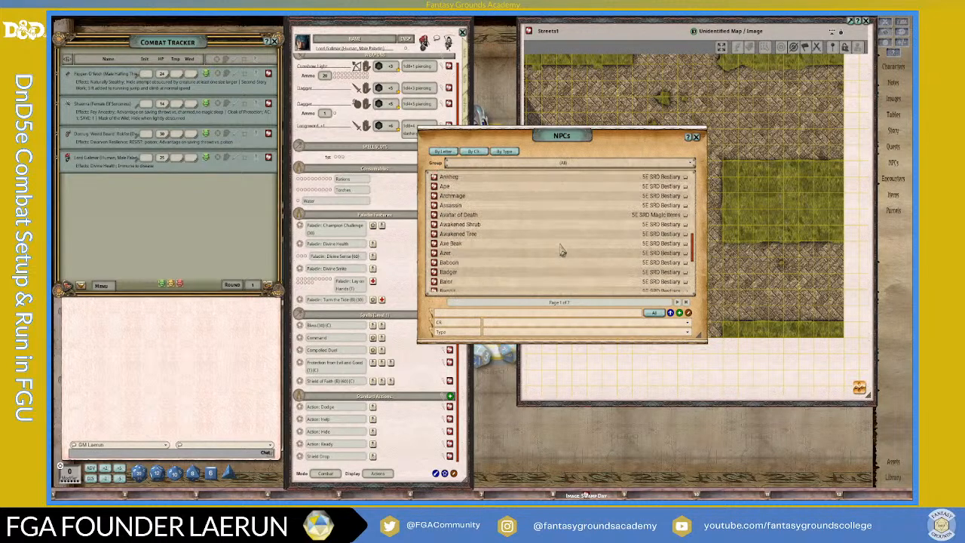
{"action": "scroll", "coordinate": [562, 251], "scroll_direction": "down", "scroll_amount": 3}
{"action": "scroll", "coordinate": [562, 252], "scroll_direction": "up", "scroll_amount": 3}
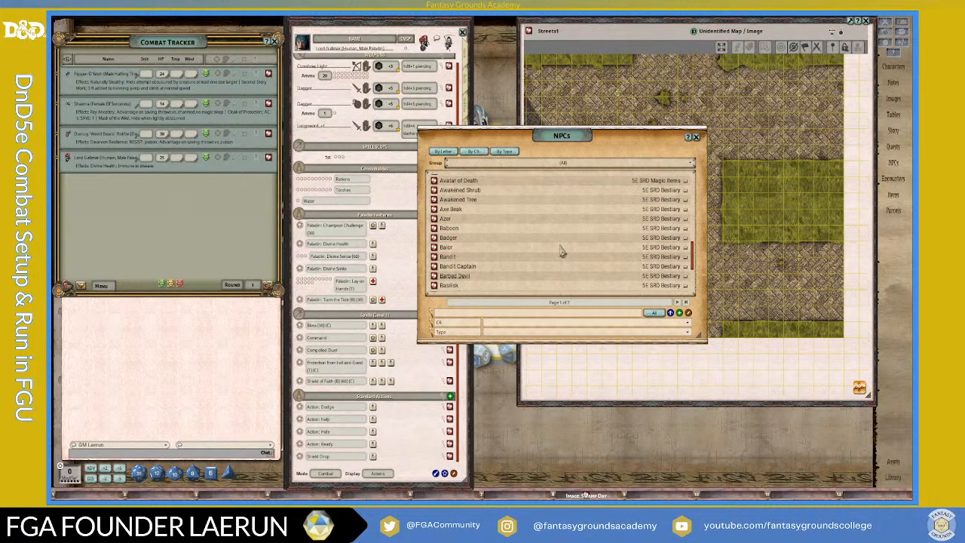
{"action": "scroll", "coordinate": [562, 249], "scroll_direction": "up", "scroll_amount": 5}
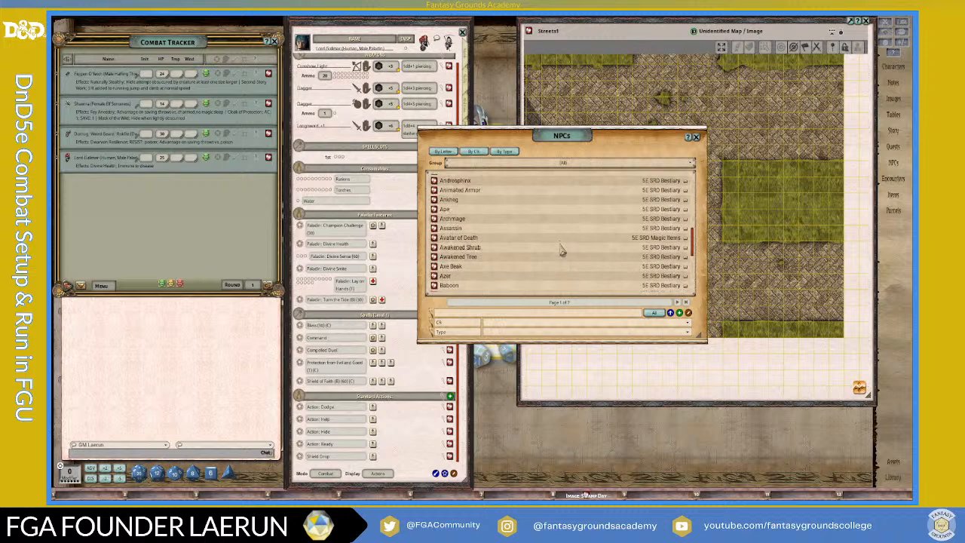
{"action": "scroll", "coordinate": [561, 242], "scroll_direction": "up", "scroll_amount": 3}
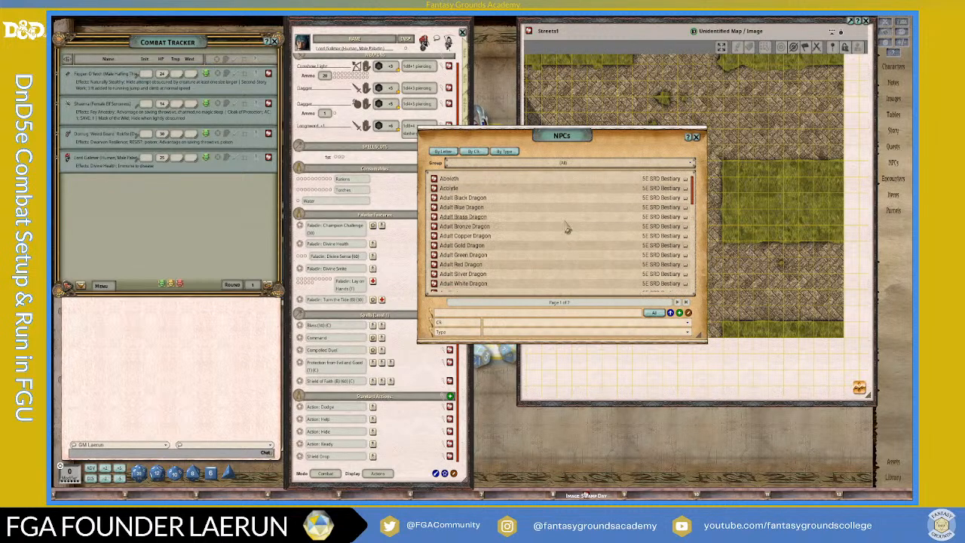
{"action": "scroll", "coordinate": [579, 239], "scroll_direction": "down", "scroll_amount": 3}
{"action": "scroll", "coordinate": [579, 238], "scroll_direction": "down", "scroll_amount": 7}
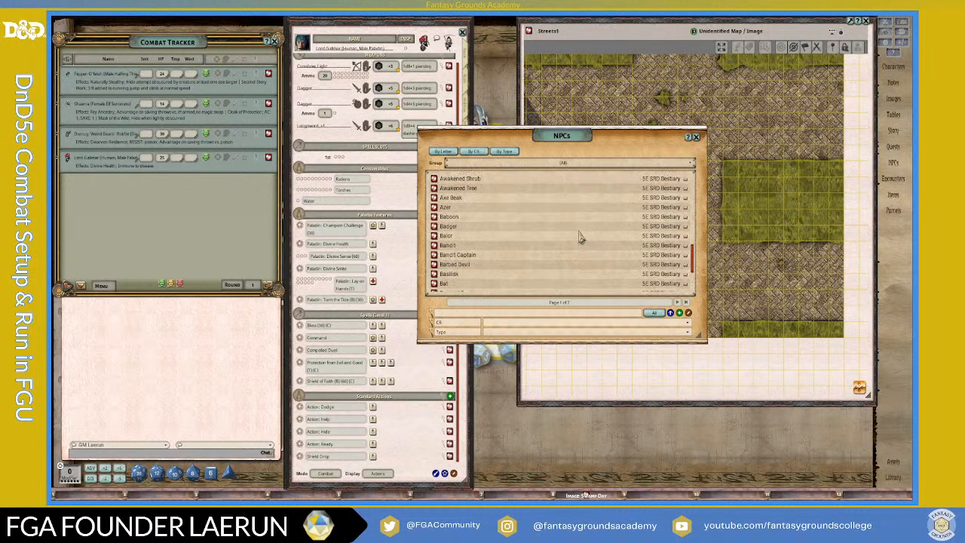
{"action": "scroll", "coordinate": [579, 238], "scroll_direction": "down", "scroll_amount": 2}
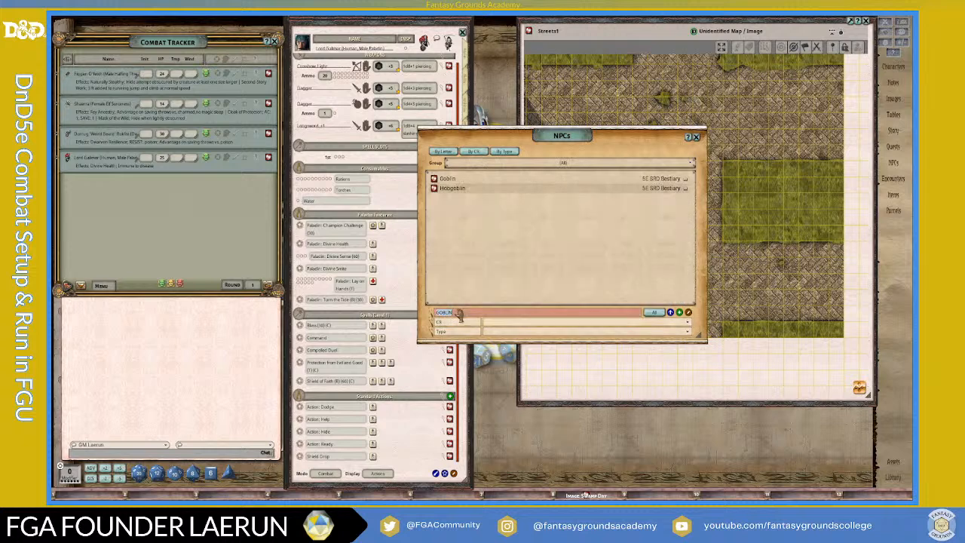
- Open the Hobgoblin and Goblin stat blocks, place them side by side and compare their traits and actions
{"action": "left_click", "coordinate": [440, 189]}
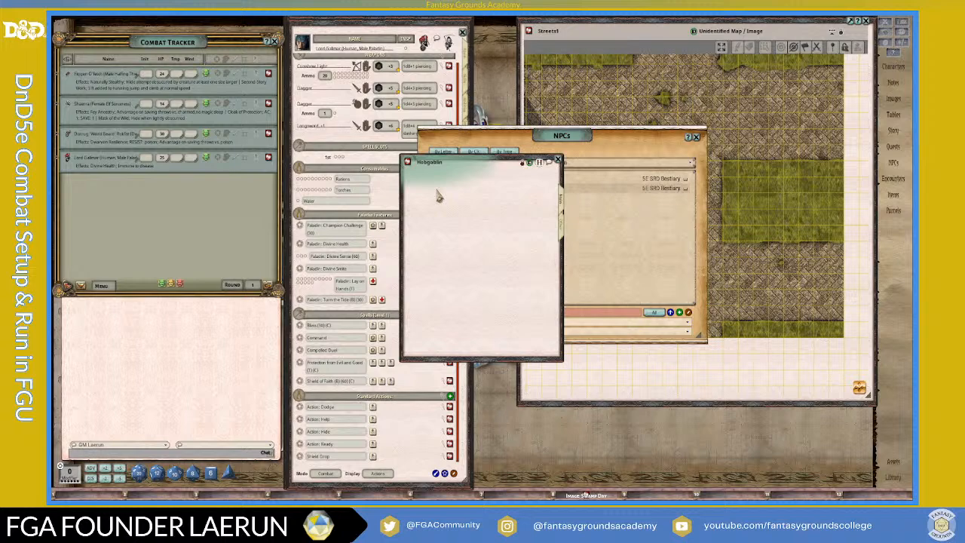
{"action": "left_click_drag", "start_coordinate": [478, 174], "coordinate": [699, 188]}
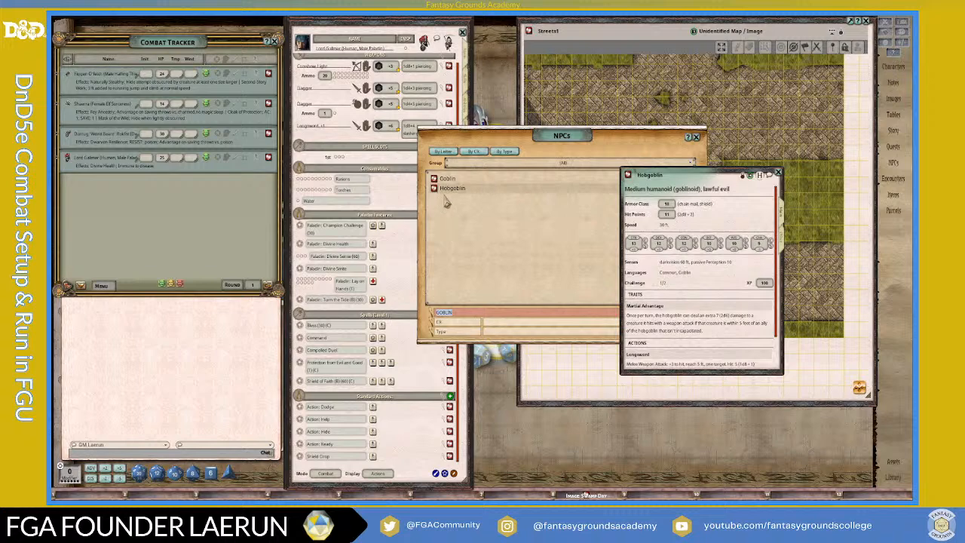
{"action": "left_click_drag", "start_coordinate": [693, 183], "coordinate": [310, 134]}
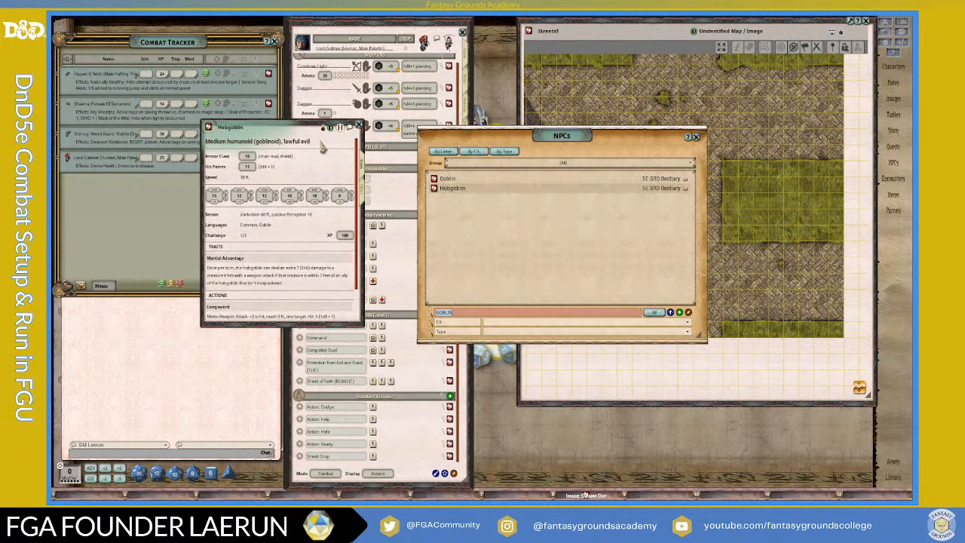
{"action": "left_click", "coordinate": [434, 179]}
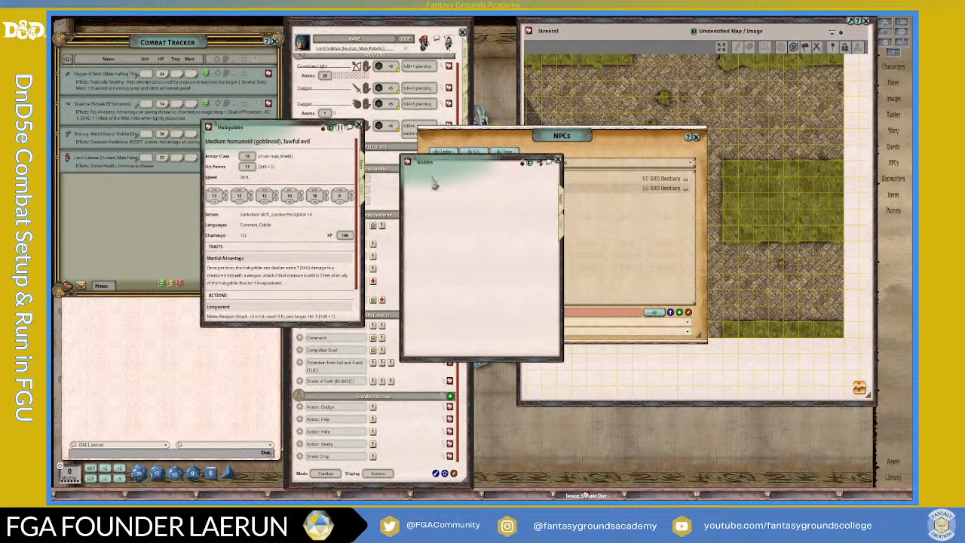
{"action": "scroll", "coordinate": [463, 279], "scroll_direction": "down", "scroll_amount": 1}
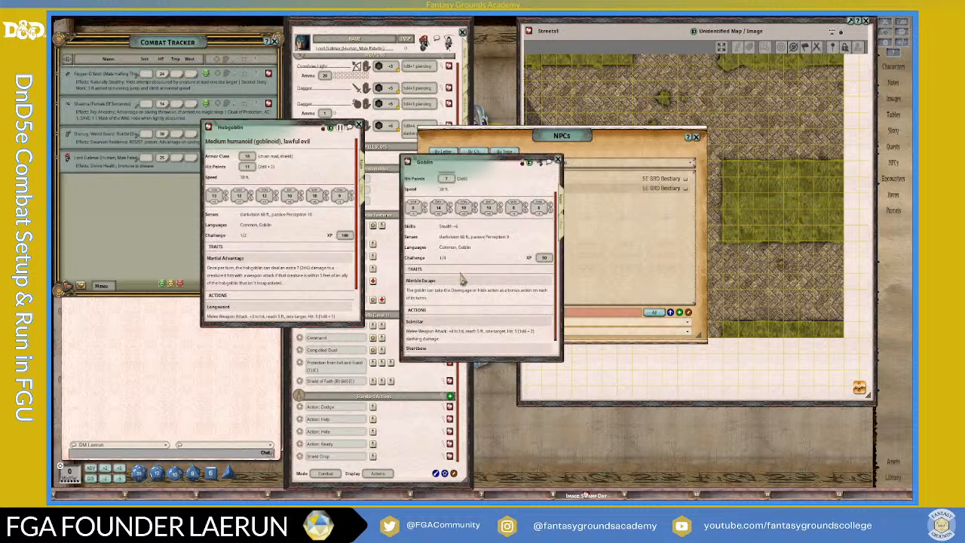
{"action": "scroll", "coordinate": [462, 279], "scroll_direction": "up", "scroll_amount": 1}
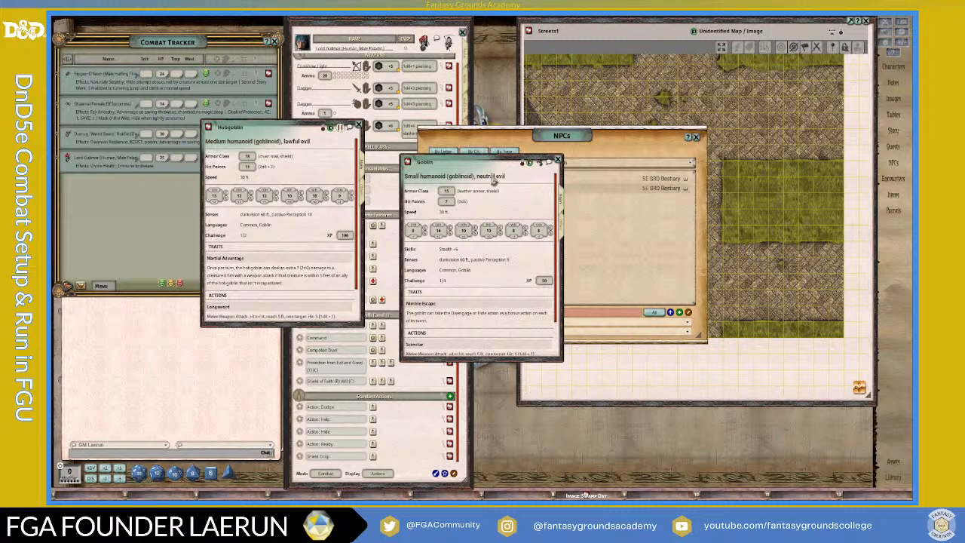
{"action": "left_click_drag", "start_coordinate": [277, 135], "coordinate": [299, 176]}
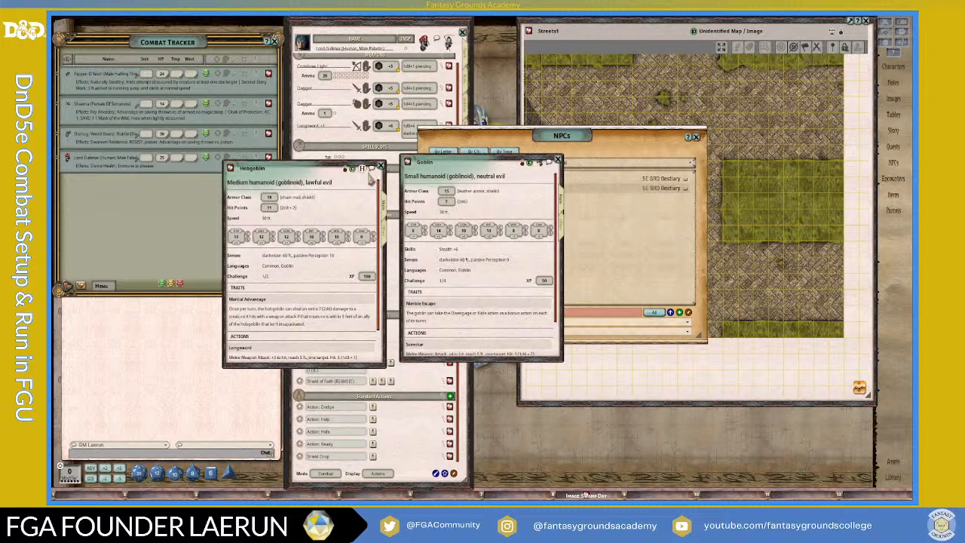
{"action": "scroll", "coordinate": [498, 226], "scroll_direction": "down", "scroll_amount": 3}
{"action": "scroll", "coordinate": [339, 294], "scroll_direction": "down", "scroll_amount": 3}
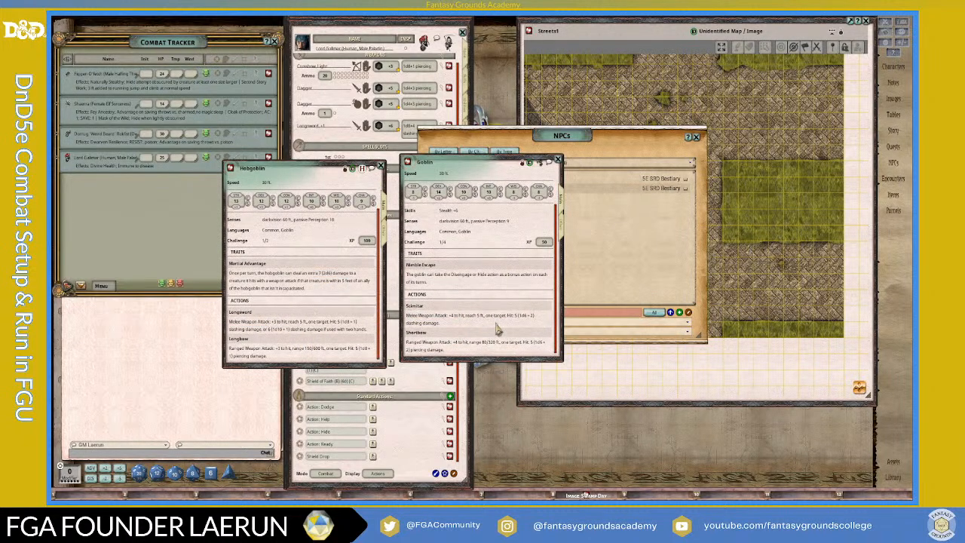
{"action": "scroll", "coordinate": [497, 330], "scroll_direction": "up", "scroll_amount": 3}
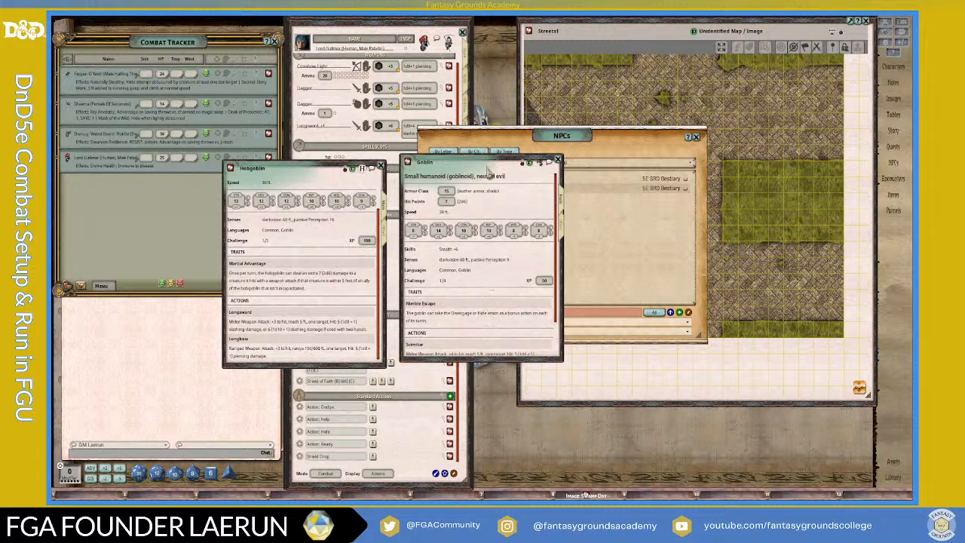
- Close the NPCs list and stack the Goblin and Hobgoblin stat blocks near the map with both title bars exposed
{"action": "left_click_drag", "start_coordinate": [488, 163], "coordinate": [469, 44]}
{"action": "left_click_drag", "start_coordinate": [343, 170], "coordinate": [502, 117]}
{"action": "left_click", "coordinate": [696, 138]}
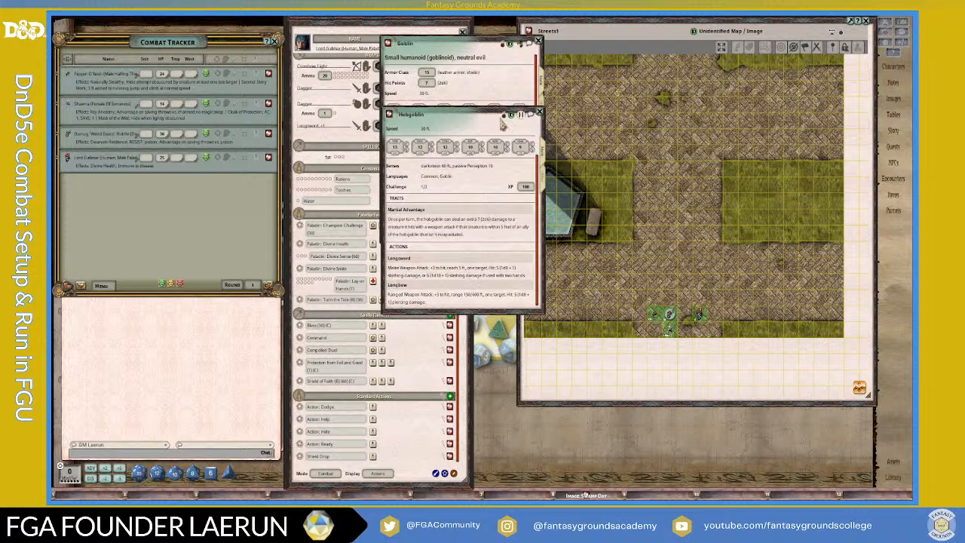
{"action": "left_click", "coordinate": [505, 45]}
{"action": "left_click", "coordinate": [519, 258]}
{"action": "left_click_drag", "start_coordinate": [486, 127], "coordinate": [408, 89]}
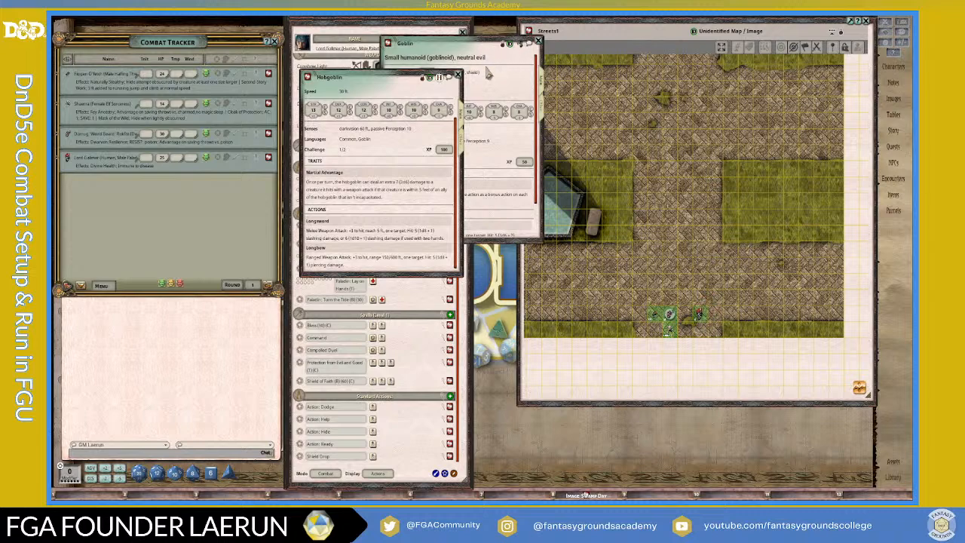
{"action": "left_click_drag", "start_coordinate": [394, 79], "coordinate": [462, 88]}
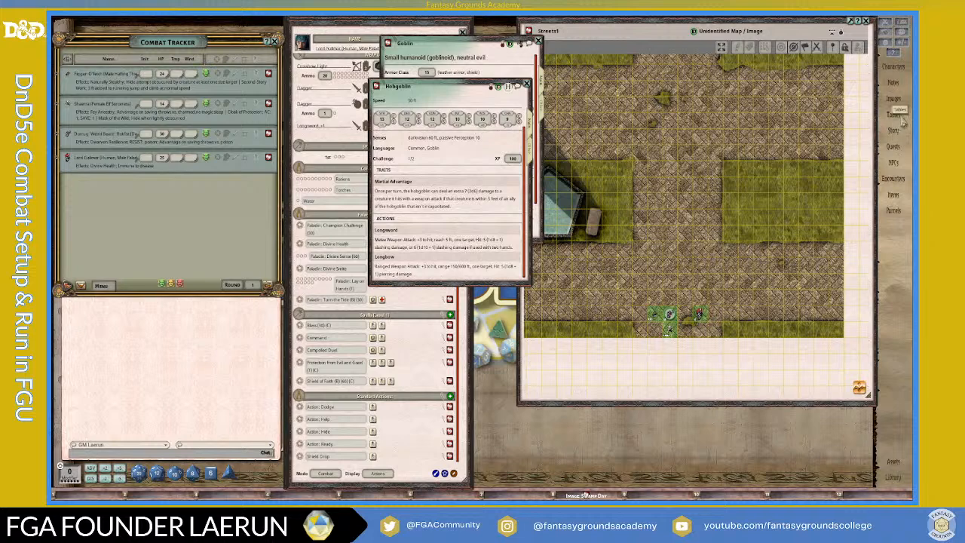
- Open the Encounters list, place it over the map and filter it to the Goblins! group
{"action": "left_click", "coordinate": [905, 178]}
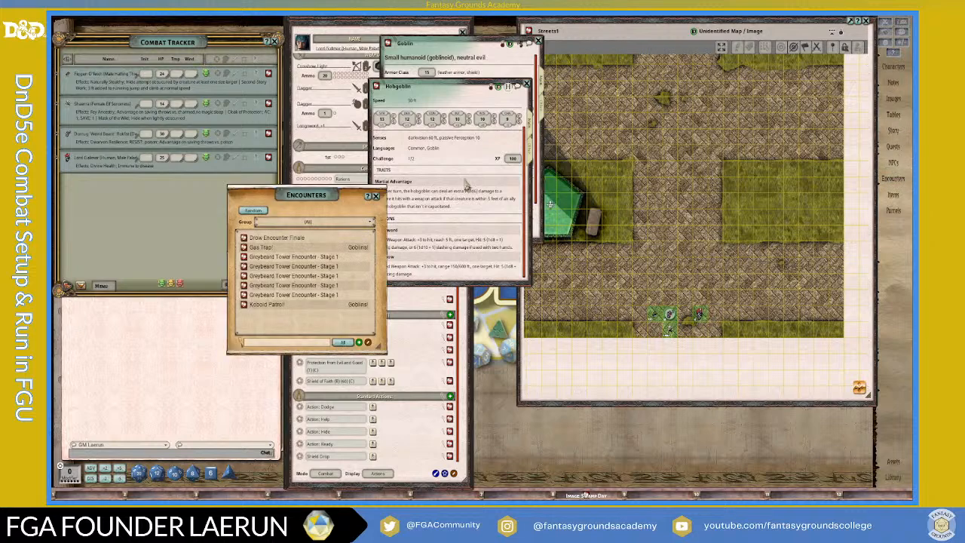
{"action": "left_click_drag", "start_coordinate": [322, 200], "coordinate": [651, 127]}
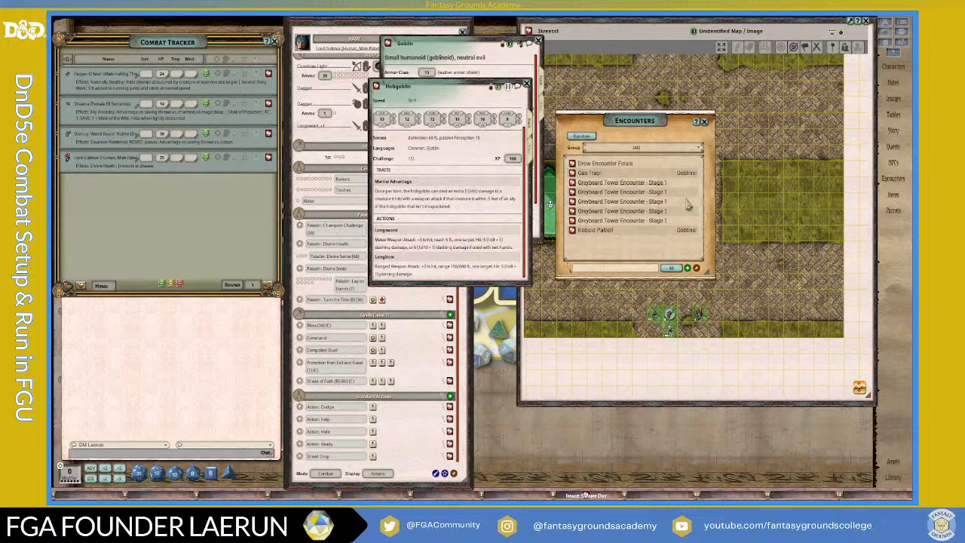
{"action": "left_click", "coordinate": [662, 150]}
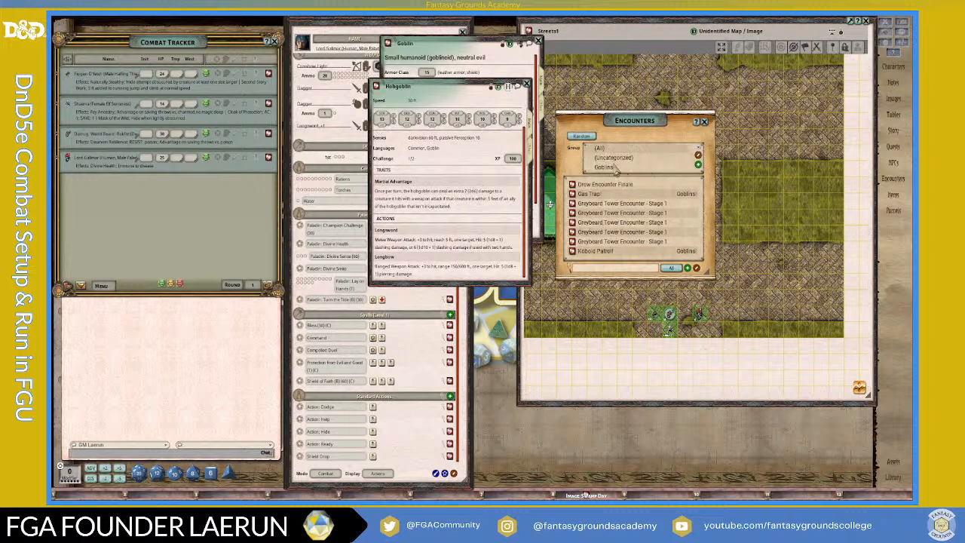
{"action": "left_click", "coordinate": [605, 165]}
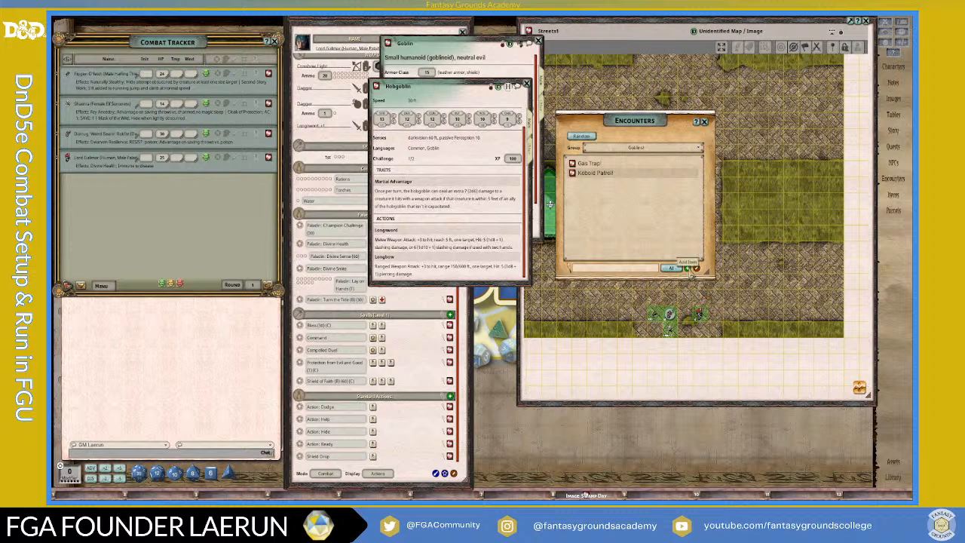
- Create a new encounter in the Encounters list and name it Goblin Attack!
{"action": "left_click", "coordinate": [687, 268]}
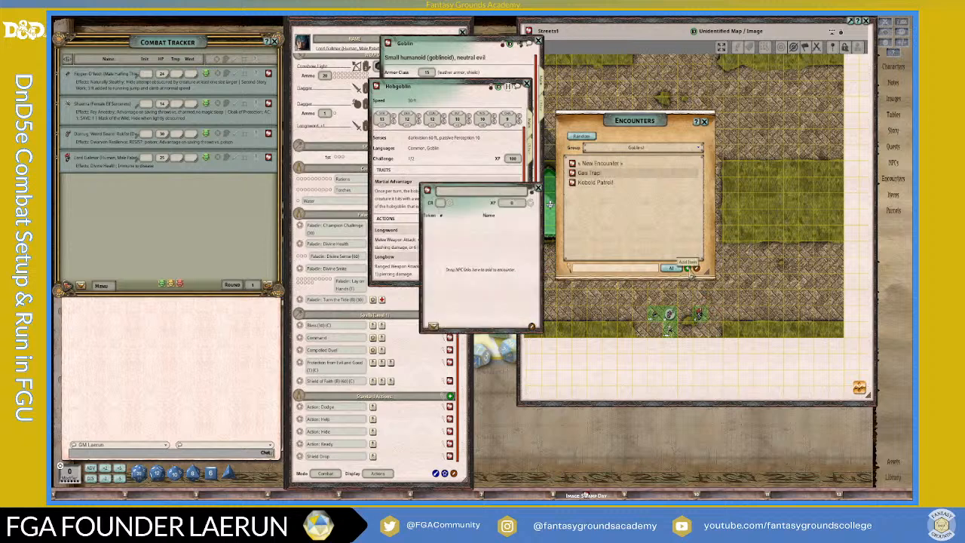
{"action": "right_click", "coordinate": [662, 220]}
{"action": "type", "text": "go"}
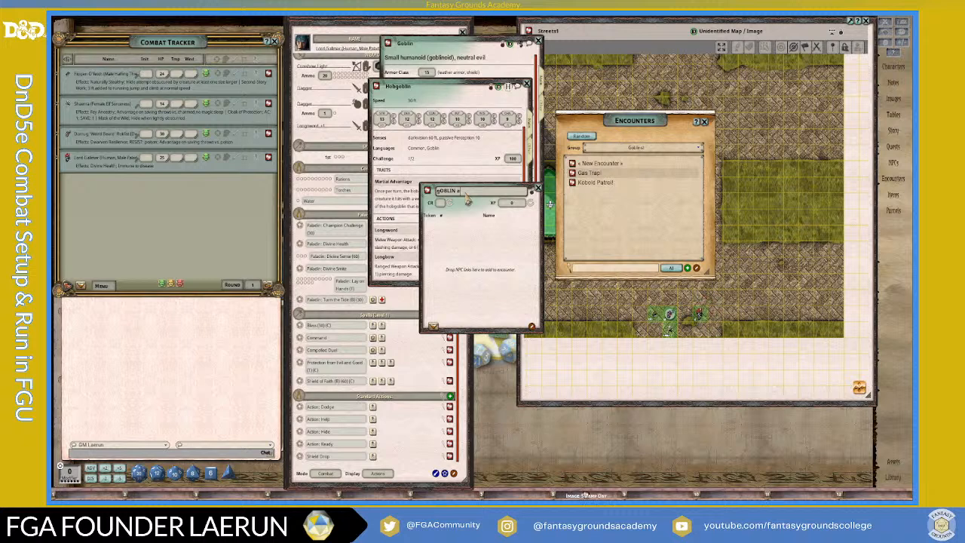
{"action": "type", "text": "G"}
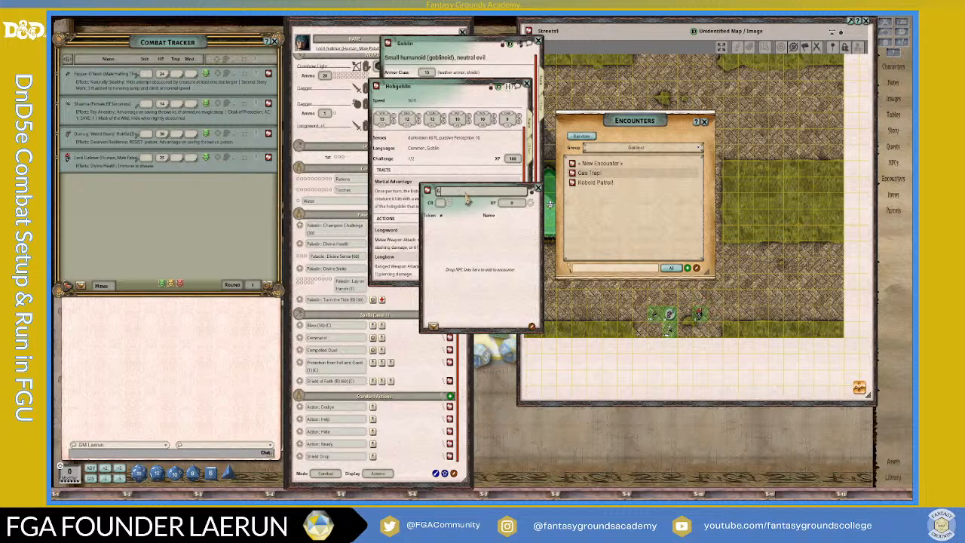
{"action": "type", "text": "oblin A"}
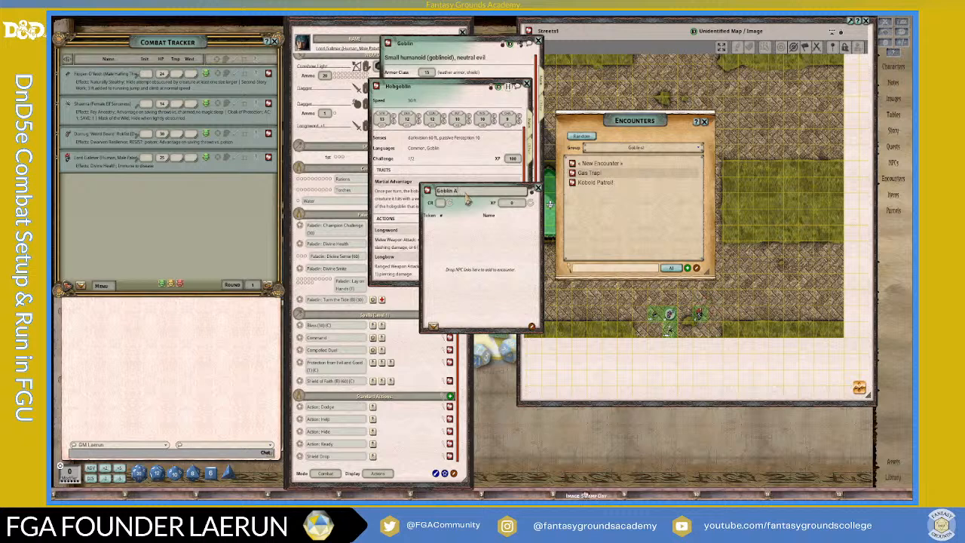
{"action": "type", "text": "ttack!"}
- Add the Hobgoblin and the Goblin to the Goblin Attack! encounter and close both stat blocks
{"action": "left_click_drag", "start_coordinate": [475, 205], "coordinate": [597, 91]}
{"action": "left_click_drag", "start_coordinate": [377, 91], "coordinate": [571, 126]}
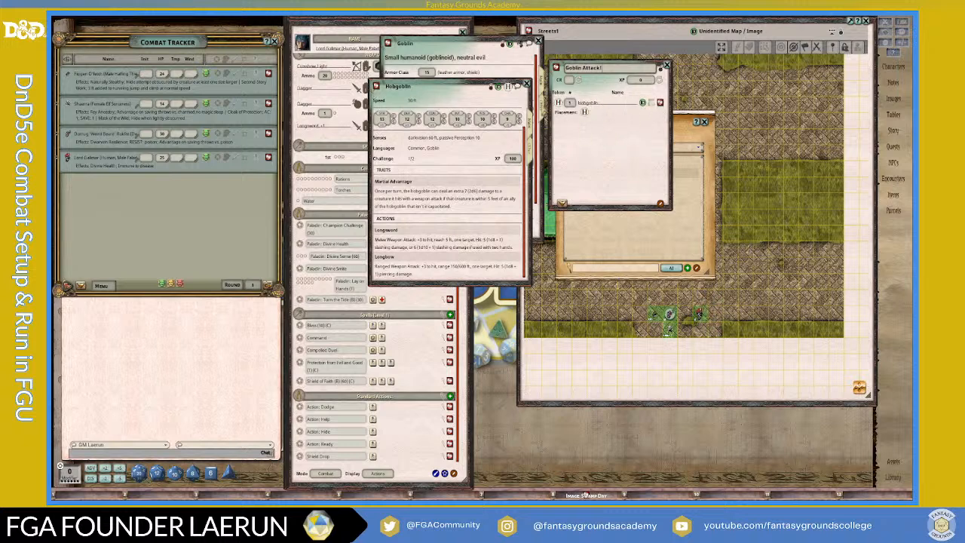
{"action": "left_click", "coordinate": [527, 84]}
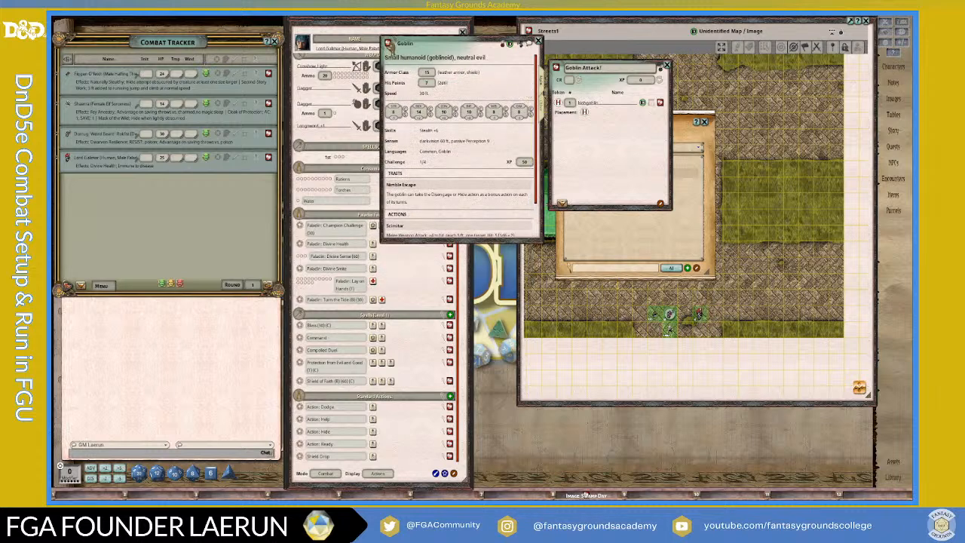
{"action": "left_click_drag", "start_coordinate": [389, 46], "coordinate": [572, 148]}
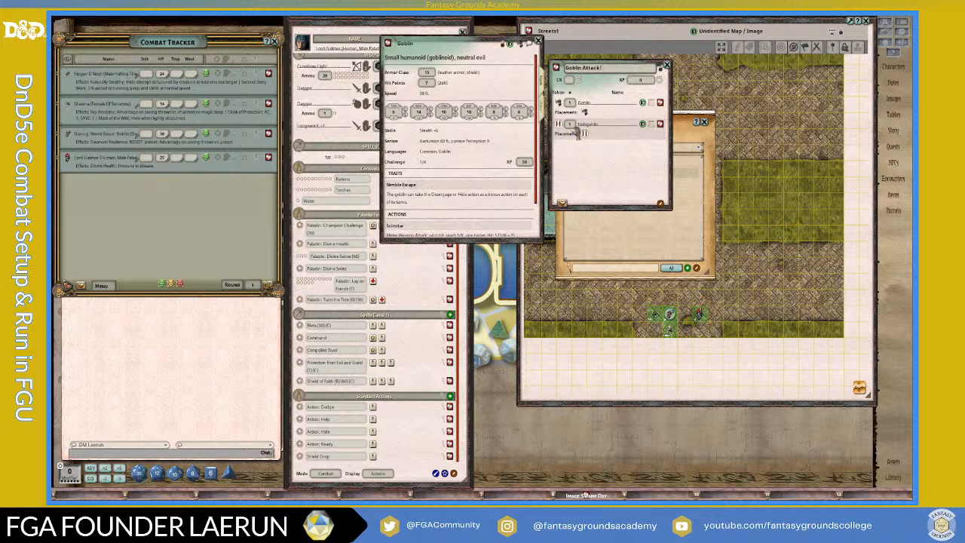
{"action": "left_click", "coordinate": [537, 41]}
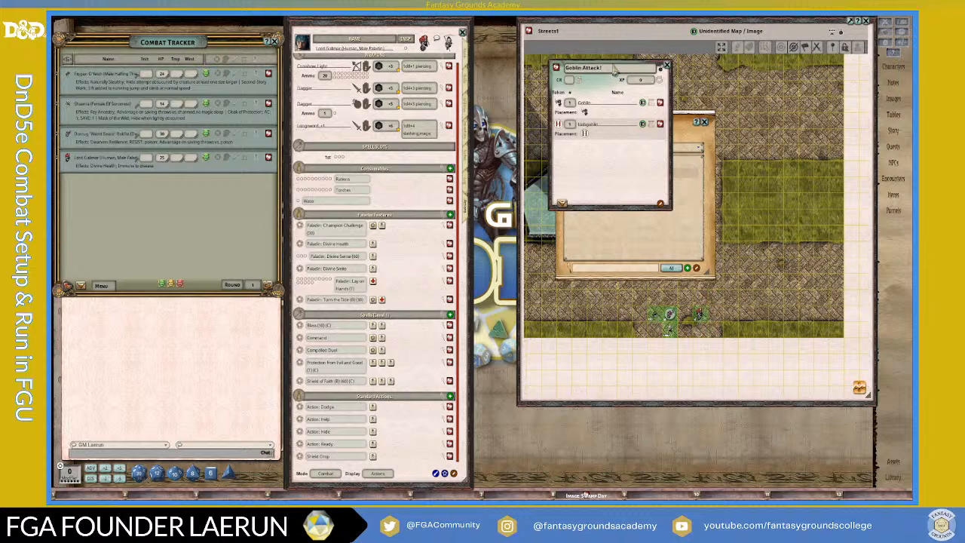
- Set the Goblin count to 2 and calculate the encounter's challenge rating
{"action": "left_click_drag", "start_coordinate": [604, 87], "coordinate": [562, 119]}
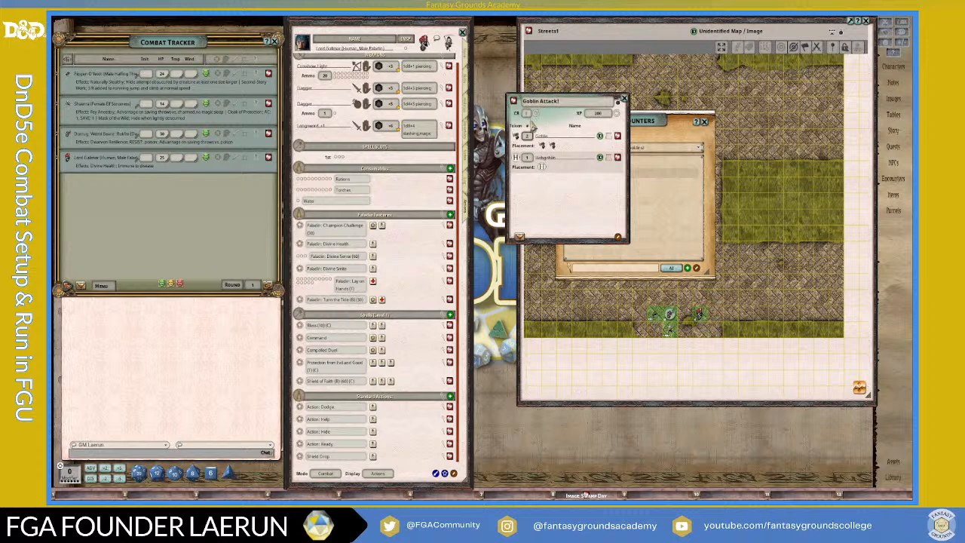
{"action": "left_click", "coordinate": [537, 113]}
{"action": "left_click_drag", "start_coordinate": [574, 108], "coordinate": [556, 72]}
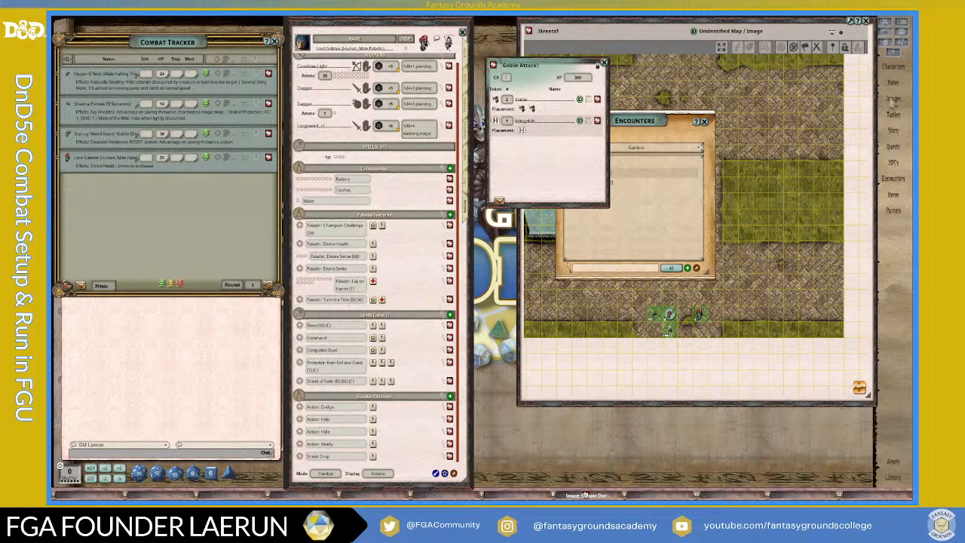
- Add the Goblin Attack! encounter to the Party Sheet's XP encounters list, and close the sheet
{"action": "left_click", "coordinate": [901, 25]}
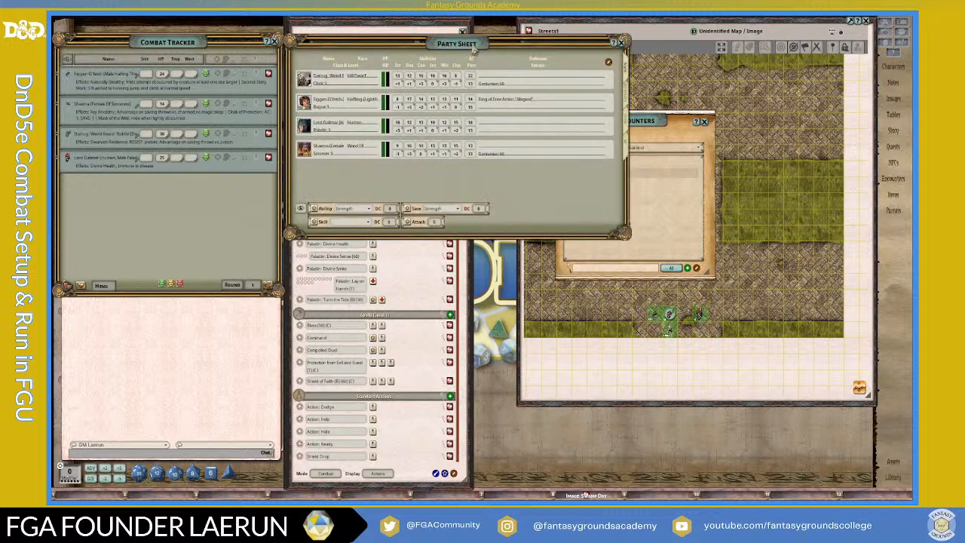
{"action": "left_click", "coordinate": [629, 151]}
{"action": "left_click_drag", "start_coordinate": [528, 51], "coordinate": [424, 50]}
{"action": "left_click_drag", "start_coordinate": [568, 76], "coordinate": [548, 75]}
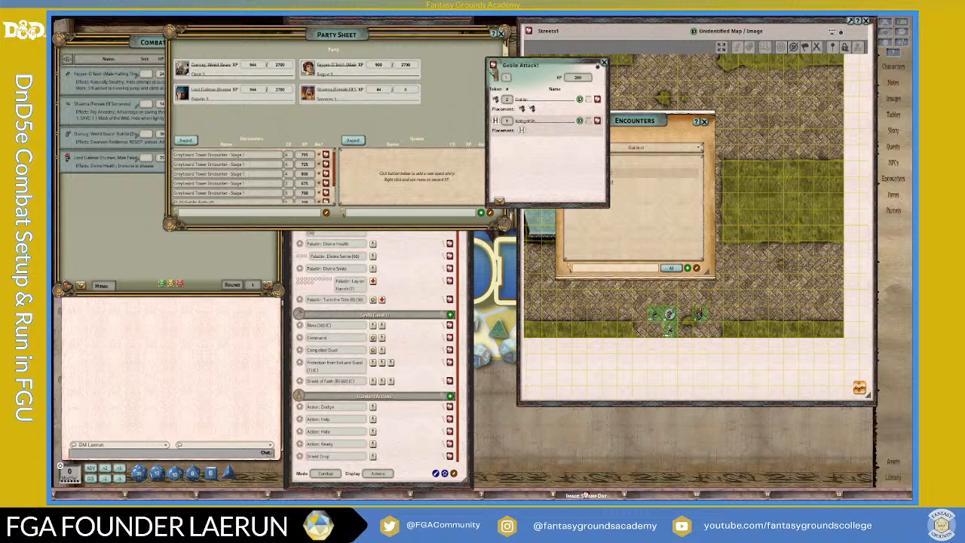
{"action": "left_click_drag", "start_coordinate": [494, 74], "coordinate": [305, 181]}
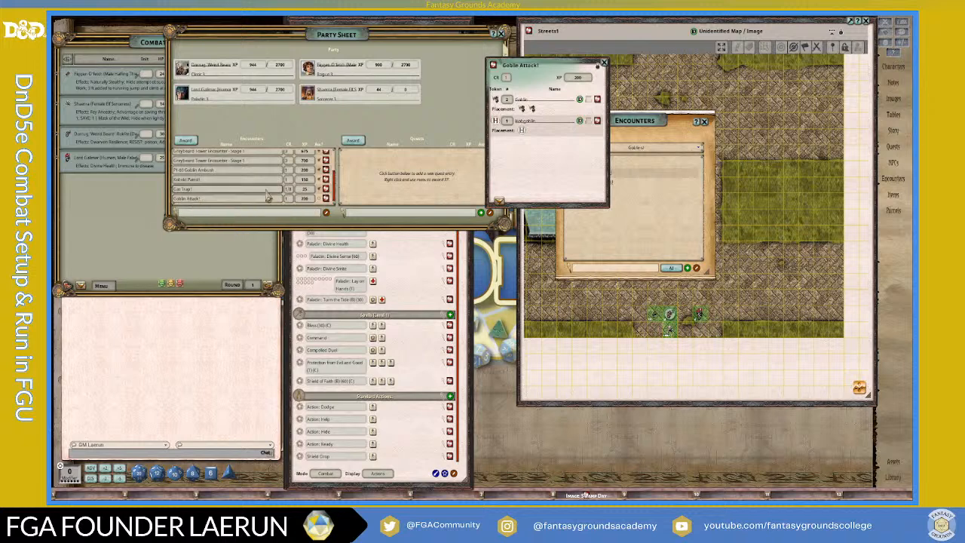
{"action": "left_click_drag", "start_coordinate": [555, 65], "coordinate": [638, 55]}
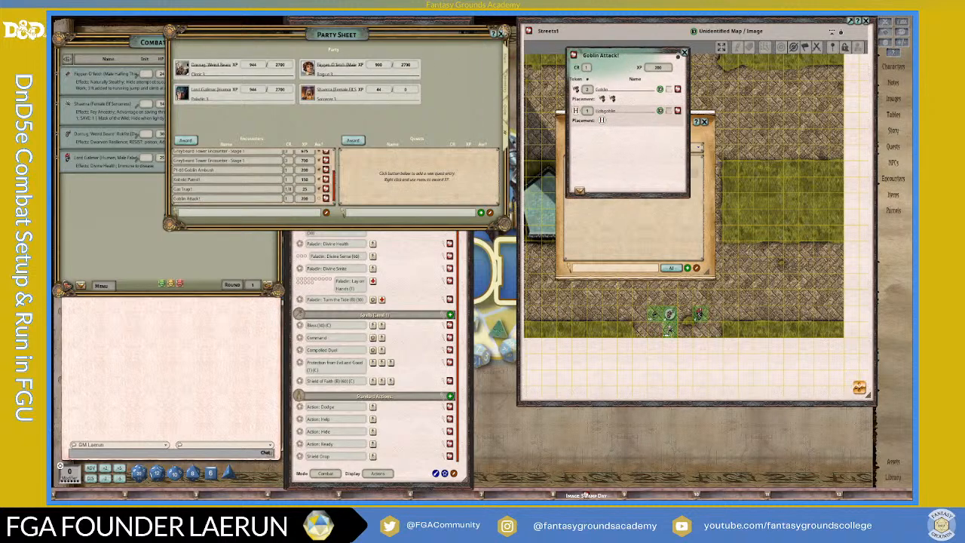
{"action": "left_click", "coordinate": [501, 35]}
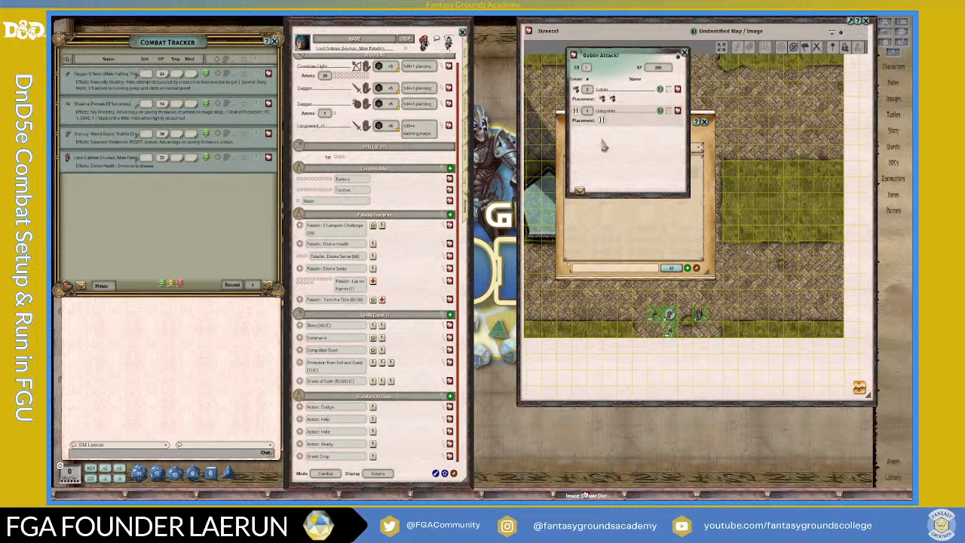
- Close the Encounters list and move the Goblin Attack! window over the map's edge
{"action": "left_click_drag", "start_coordinate": [615, 139], "coordinate": [540, 149]}
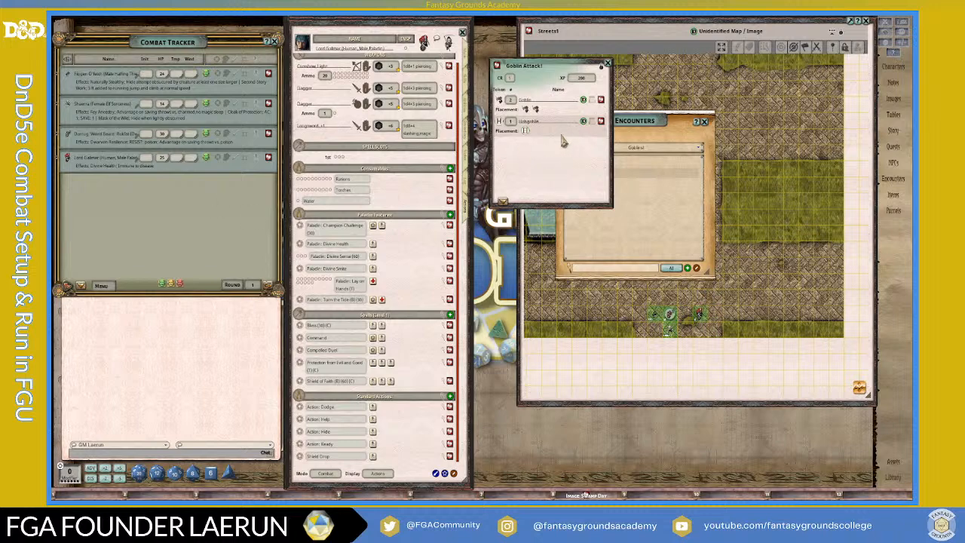
{"action": "left_click", "coordinate": [703, 121]}
{"action": "left_click_drag", "start_coordinate": [546, 79], "coordinate": [560, 123]}
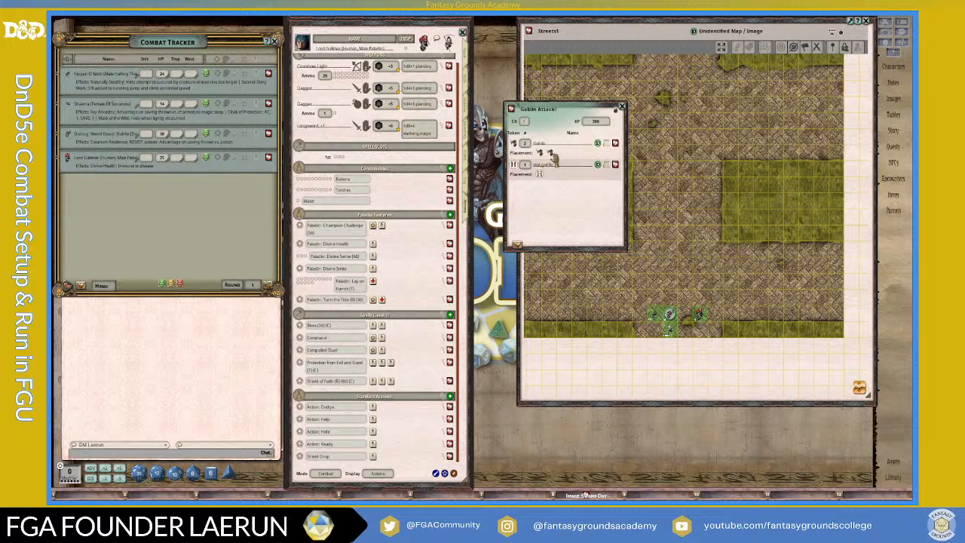
- Replace the Hobgoblin's letter token in Goblin Attack! with a goblin token from the Data assets' Goblinkin folder
{"action": "left_click", "coordinate": [895, 461]}
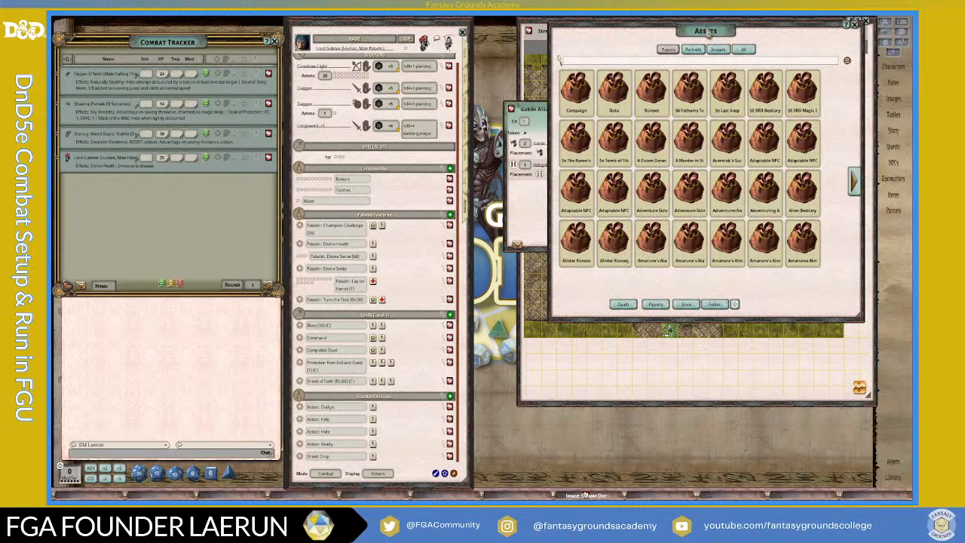
{"action": "left_click_drag", "start_coordinate": [700, 24], "coordinate": [728, 101]}
{"action": "left_click_drag", "start_coordinate": [555, 108], "coordinate": [434, 65]}
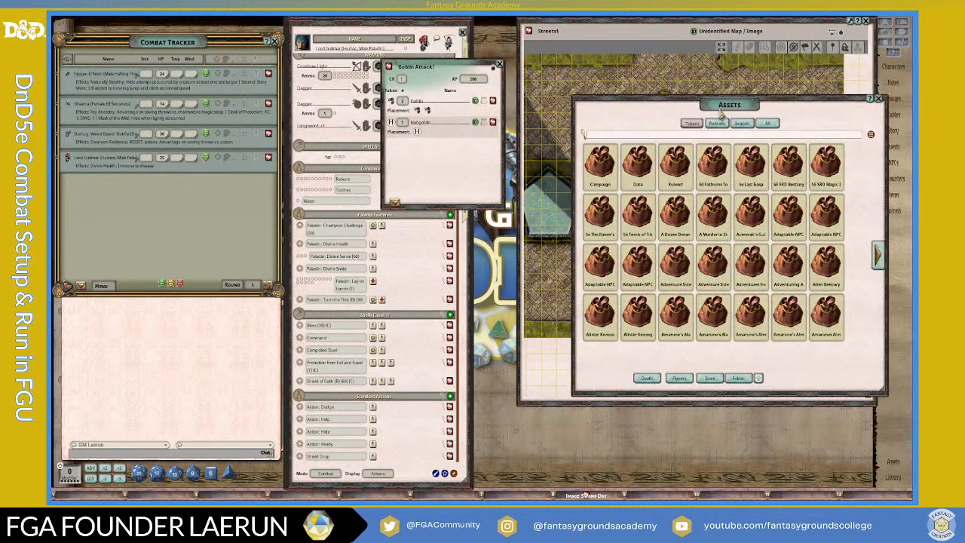
{"action": "left_click_drag", "start_coordinate": [729, 105], "coordinate": [687, 68]}
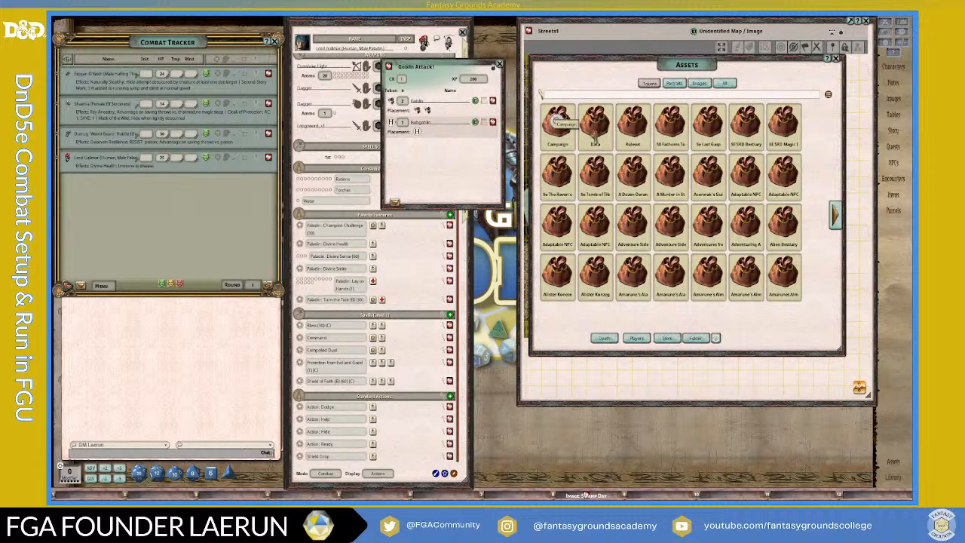
{"action": "left_click", "coordinate": [594, 119]}
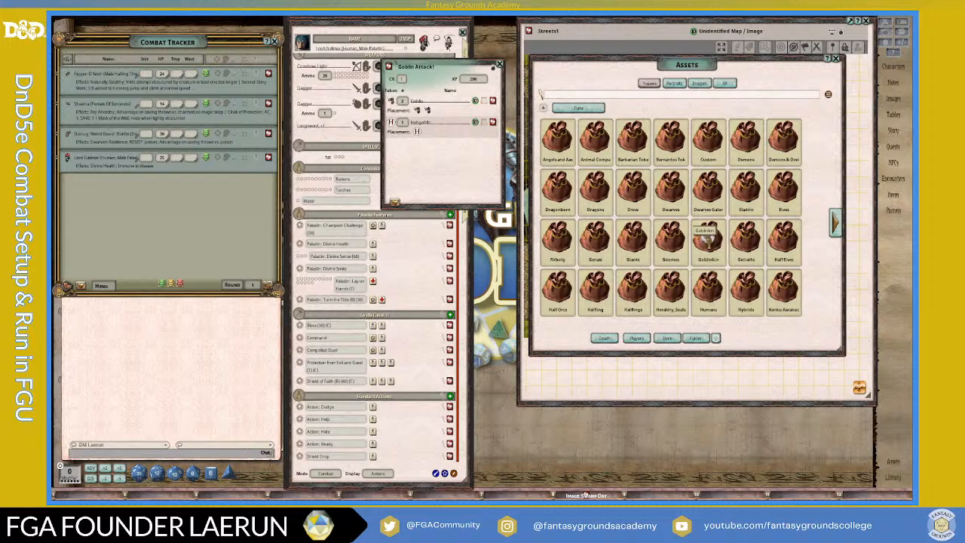
{"action": "left_click", "coordinate": [708, 239]}
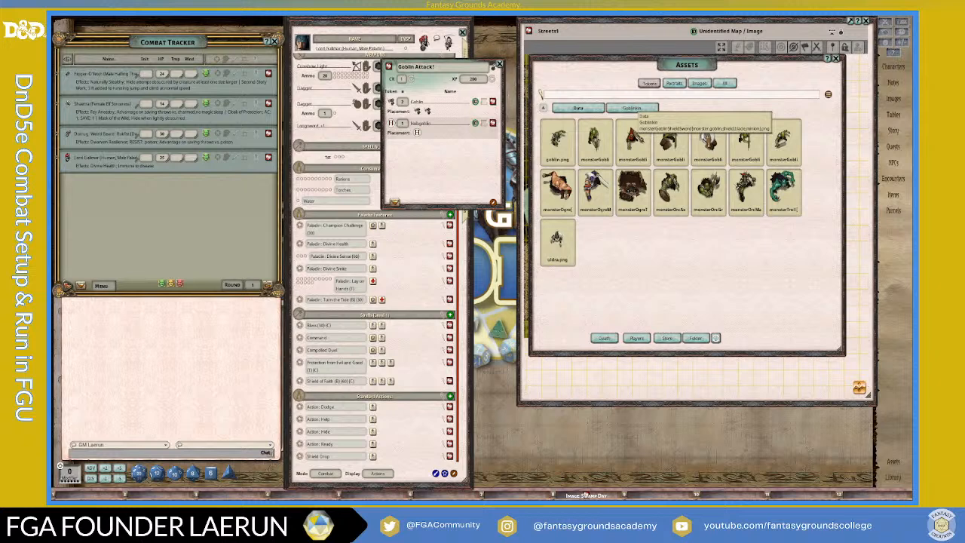
{"action": "left_click_drag", "start_coordinate": [638, 135], "coordinate": [392, 124]}
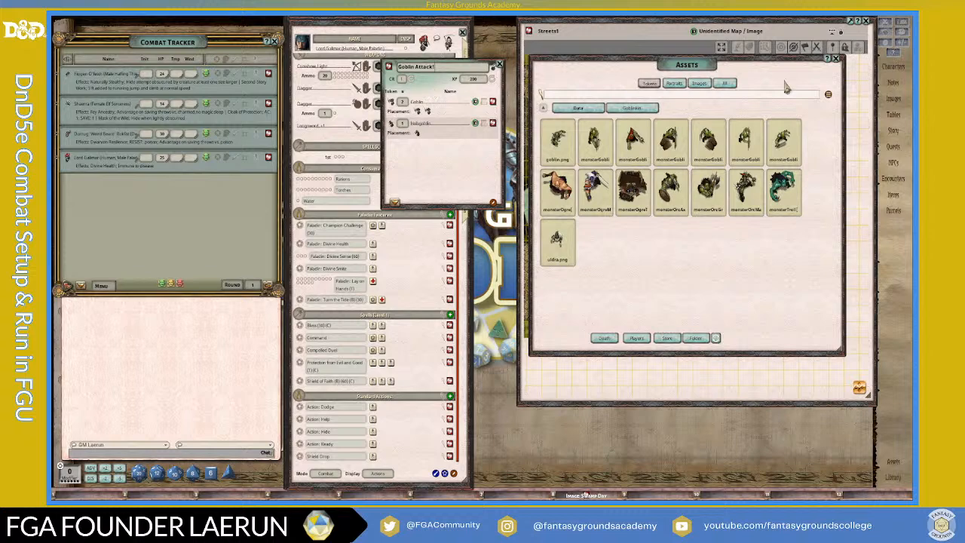
- Check the Goblin and Hobgoblin entries in the NPCs list, and close the NPCs and Assets windows
{"action": "left_click", "coordinate": [894, 163]}
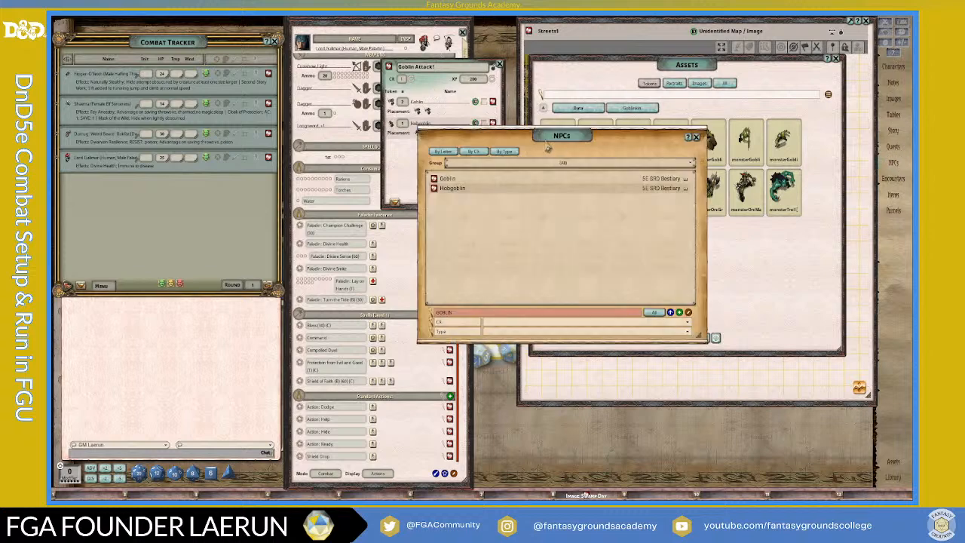
{"action": "left_click_drag", "start_coordinate": [562, 134], "coordinate": [691, 84]}
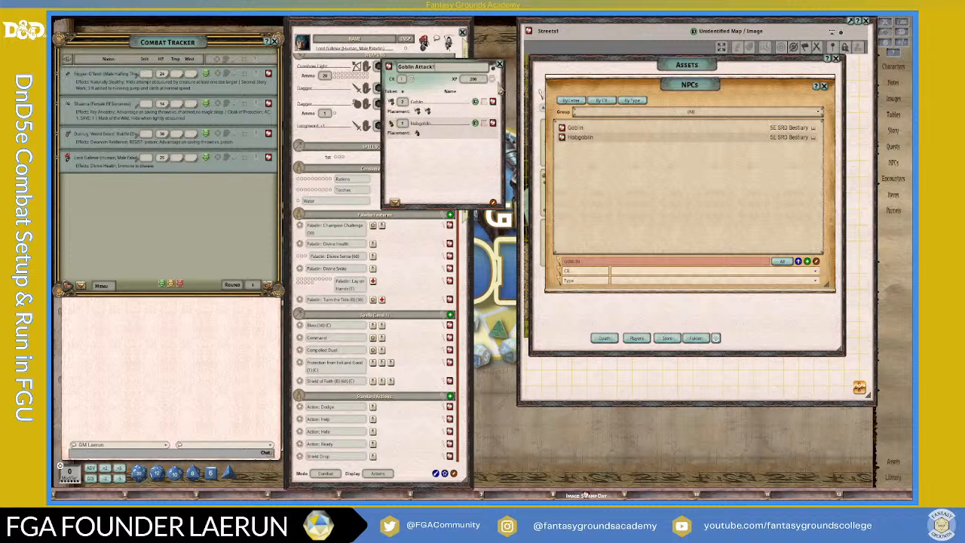
{"action": "left_click", "coordinate": [824, 87]}
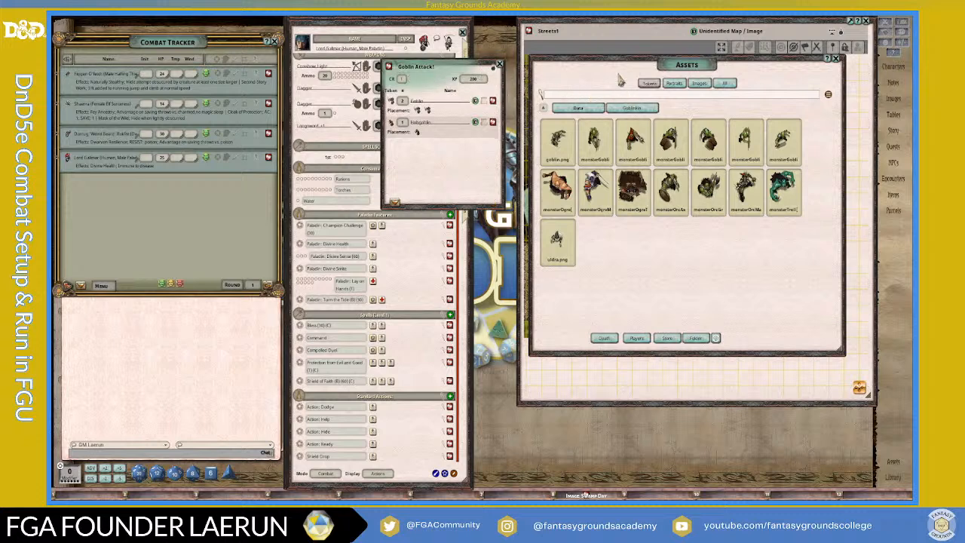
{"action": "left_click", "coordinate": [837, 59]}
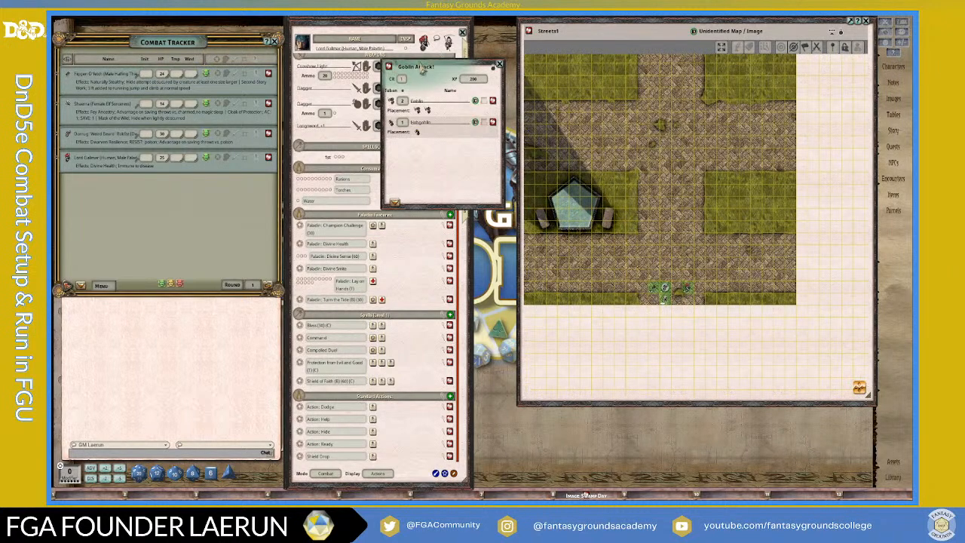
- Position the Goblin Attack! encounter beside the upper part of the Streets1 map
{"action": "left_click_drag", "start_coordinate": [422, 68], "coordinate": [475, 104]}
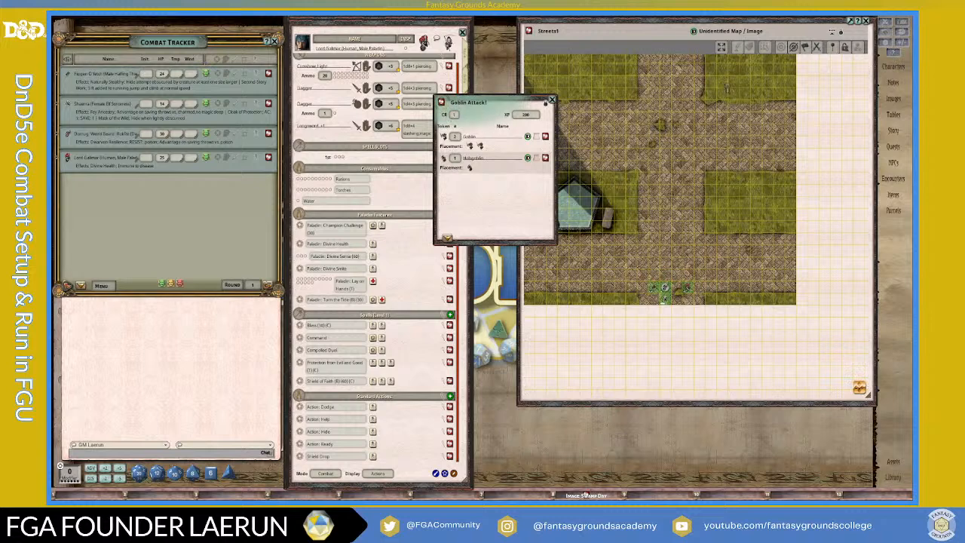
{"action": "scroll", "coordinate": [701, 151], "scroll_direction": "down", "scroll_amount": 2}
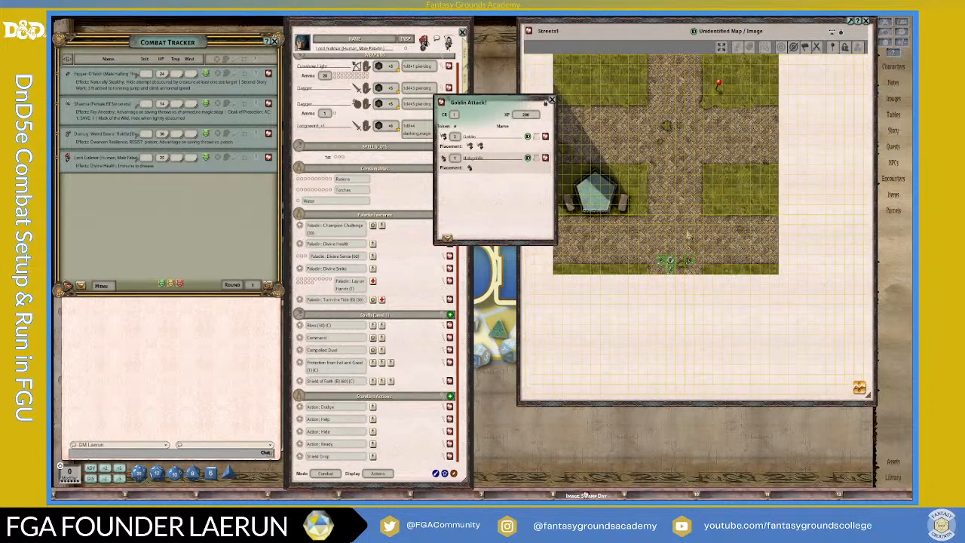
{"action": "scroll", "coordinate": [687, 233], "scroll_direction": "up", "scroll_amount": 1}
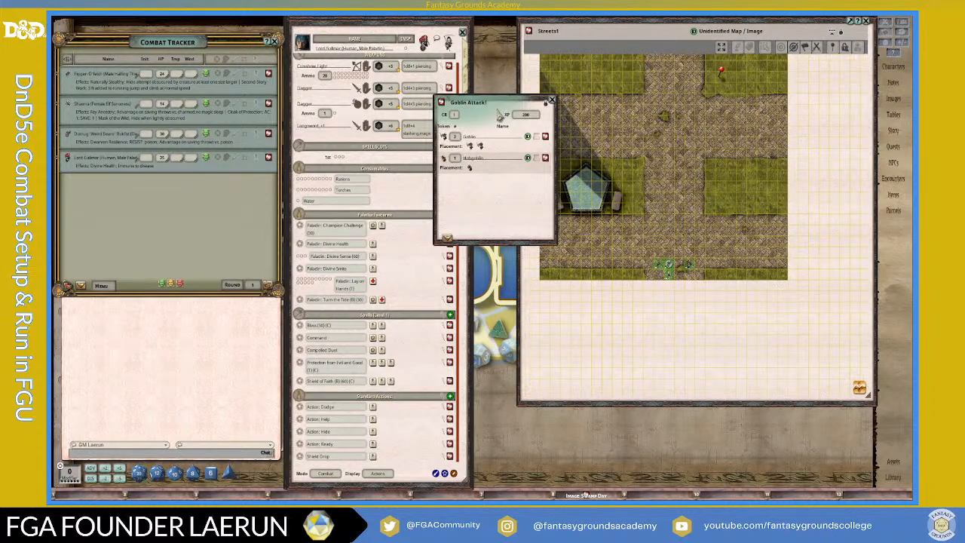
{"action": "left_click_drag", "start_coordinate": [499, 114], "coordinate": [509, 84]}
- Pre-place the two goblins at the grass corners on either side of the upper central road
{"action": "scroll", "coordinate": [672, 98], "scroll_direction": "up", "scroll_amount": 4}
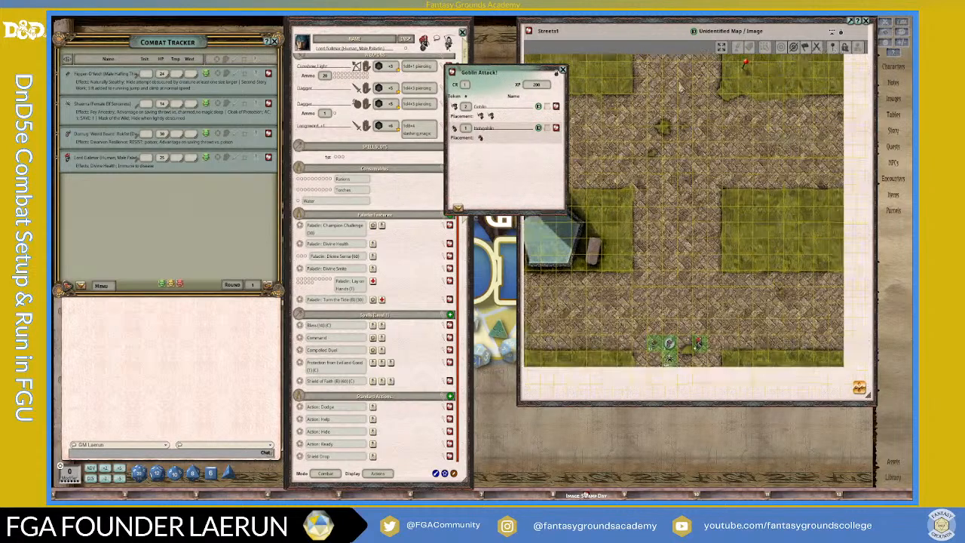
{"action": "scroll", "coordinate": [684, 98], "scroll_direction": "down", "scroll_amount": 4}
{"action": "scroll", "coordinate": [683, 98], "scroll_direction": "up", "scroll_amount": 2}
{"action": "scroll", "coordinate": [683, 99], "scroll_direction": "down", "scroll_amount": 2}
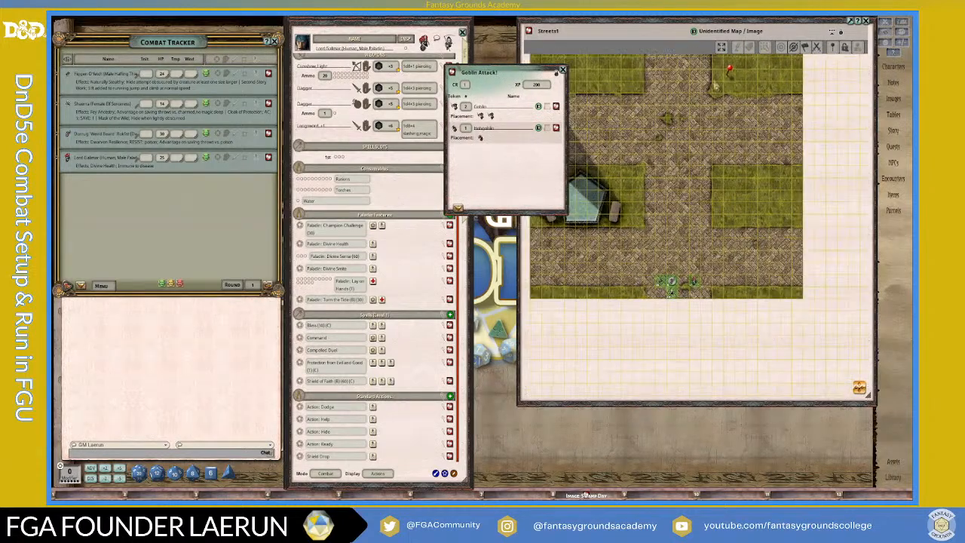
{"action": "scroll", "coordinate": [727, 99], "scroll_direction": "up", "scroll_amount": 2}
{"action": "scroll", "coordinate": [727, 99], "scroll_direction": "down", "scroll_amount": 1}
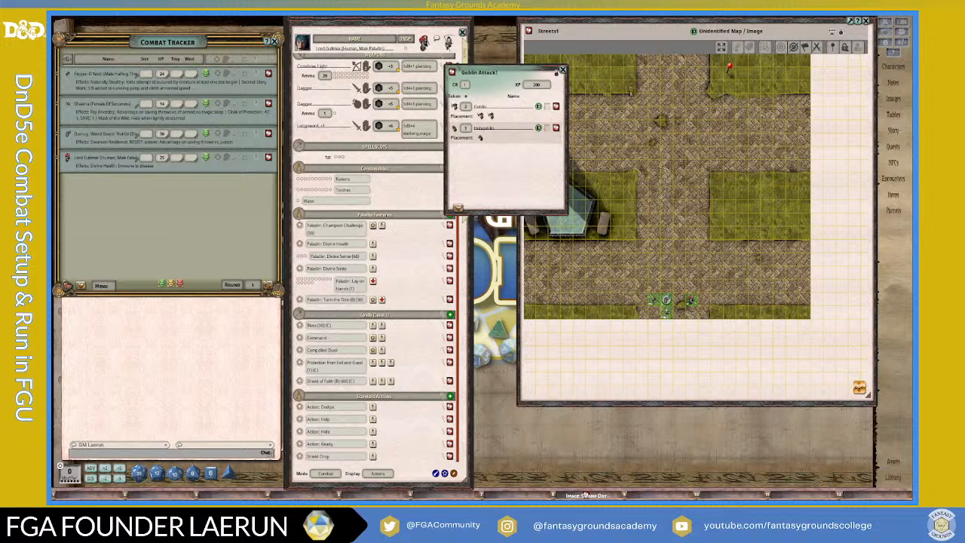
{"action": "left_click_drag", "start_coordinate": [491, 116], "coordinate": [631, 89]}
{"action": "left_click_drag", "start_coordinate": [483, 117], "coordinate": [719, 94]}
- Pre-place the hobgoblin on the upper-left grass and move the encounter window to the map's lower part
{"action": "left_click_drag", "start_coordinate": [480, 137], "coordinate": [598, 77]}
{"action": "left_click", "coordinate": [598, 77]}
{"action": "left_click", "coordinate": [511, 75]}
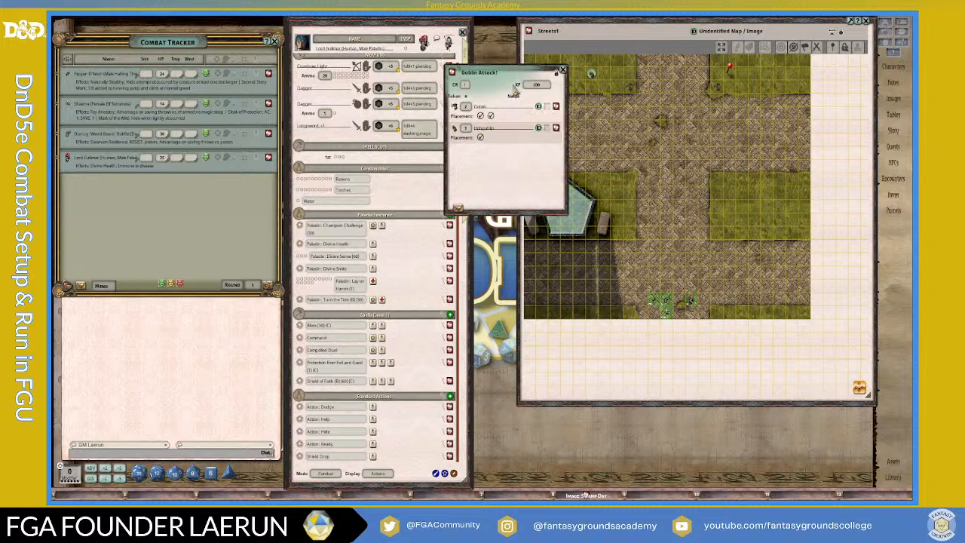
{"action": "left_click_drag", "start_coordinate": [514, 89], "coordinate": [597, 250]}
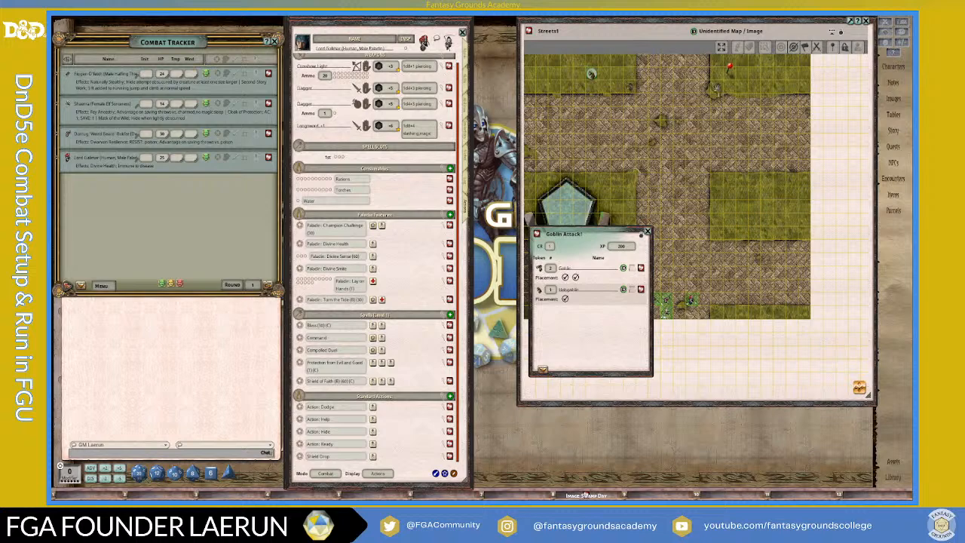
- Close the Goblin Attack! encounter and examine the party tokens on the lower road of the Streets1 map
{"action": "left_click", "coordinate": [647, 231]}
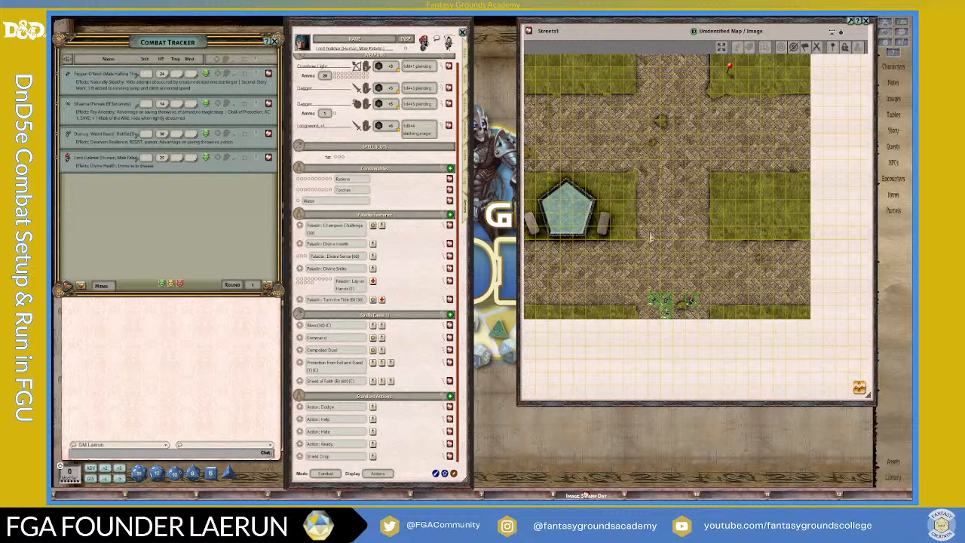
{"action": "scroll", "coordinate": [694, 330], "scroll_direction": "up", "scroll_amount": 3}
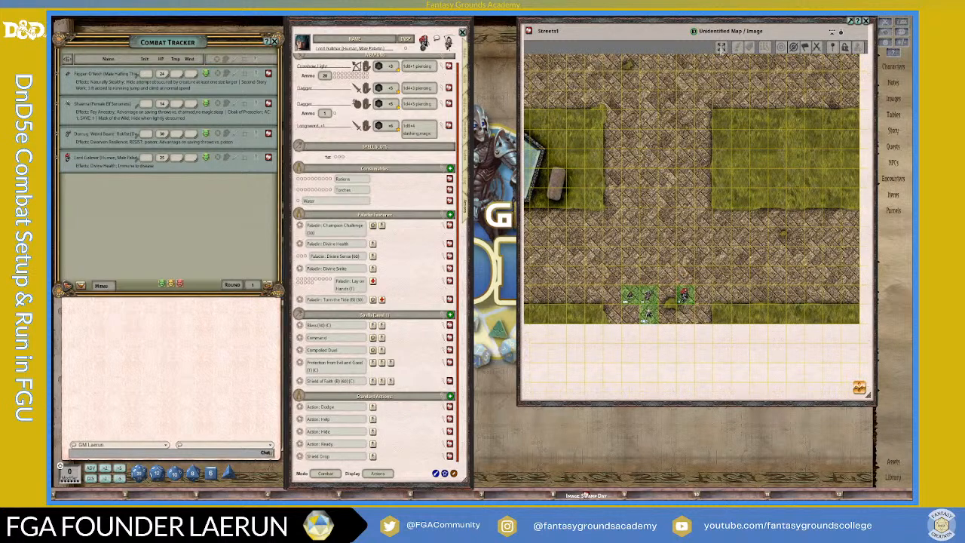
{"action": "left_click", "coordinate": [721, 47]}
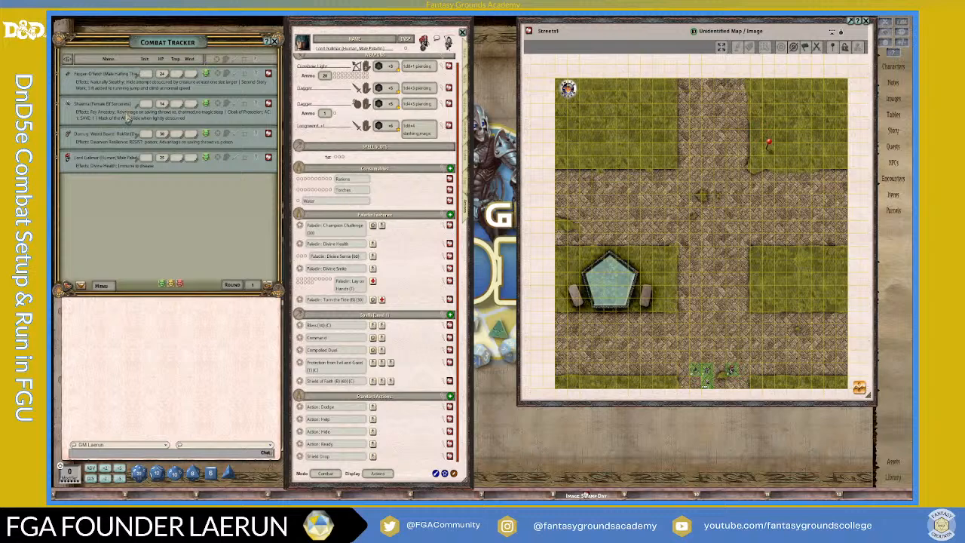
{"action": "scroll", "coordinate": [738, 346], "scroll_direction": "up", "scroll_amount": 2}
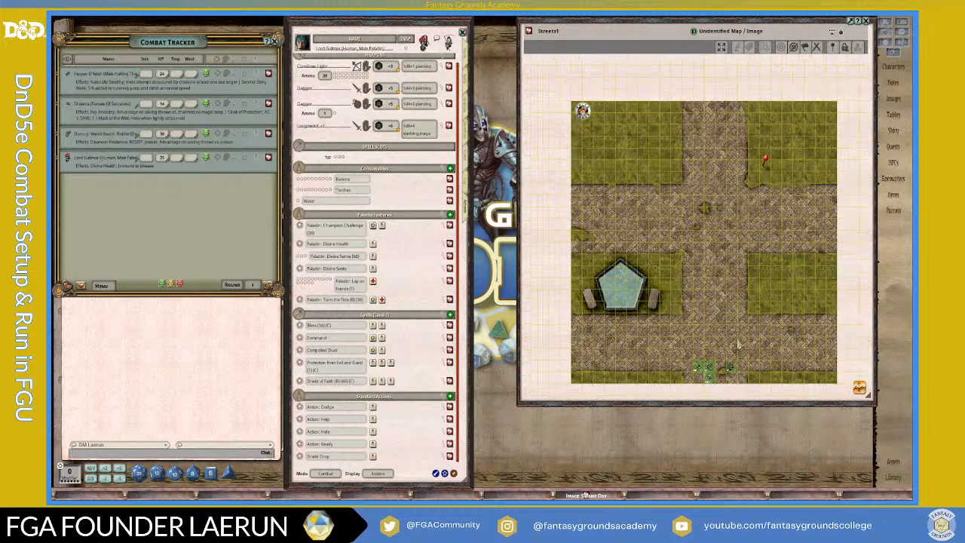
{"action": "scroll", "coordinate": [739, 345], "scroll_direction": "down", "scroll_amount": 1}
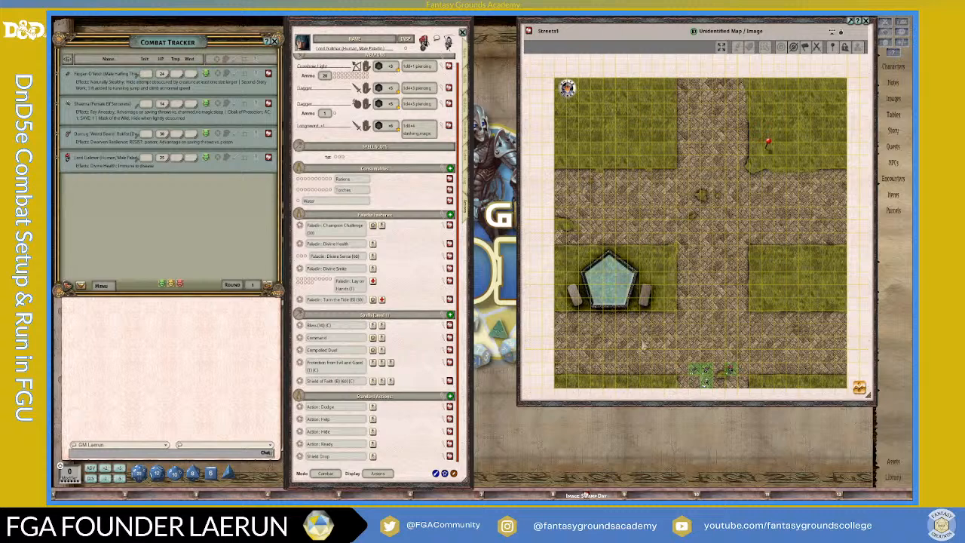
{"action": "scroll", "coordinate": [643, 347], "scroll_direction": "up", "scroll_amount": 2}
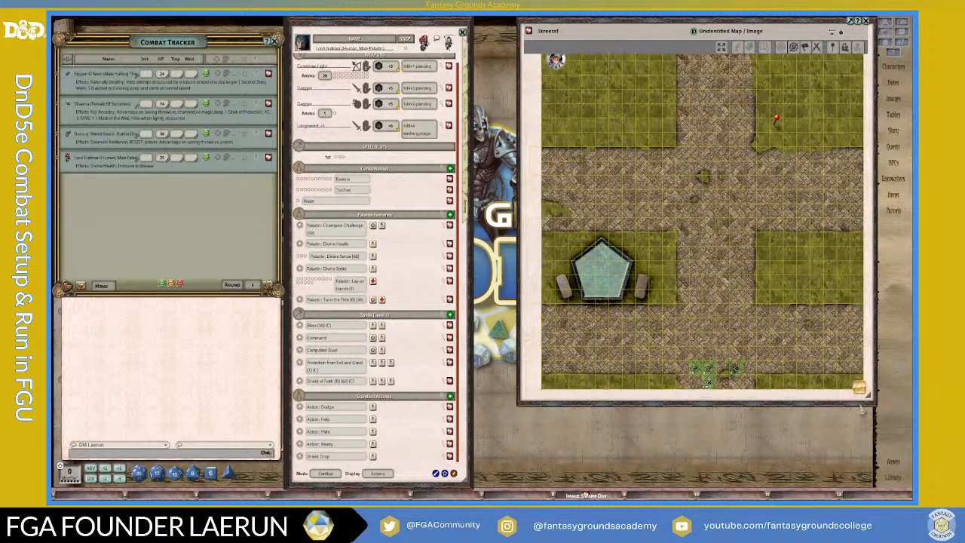
{"action": "scroll", "coordinate": [778, 364], "scroll_direction": "up", "scroll_amount": 3}
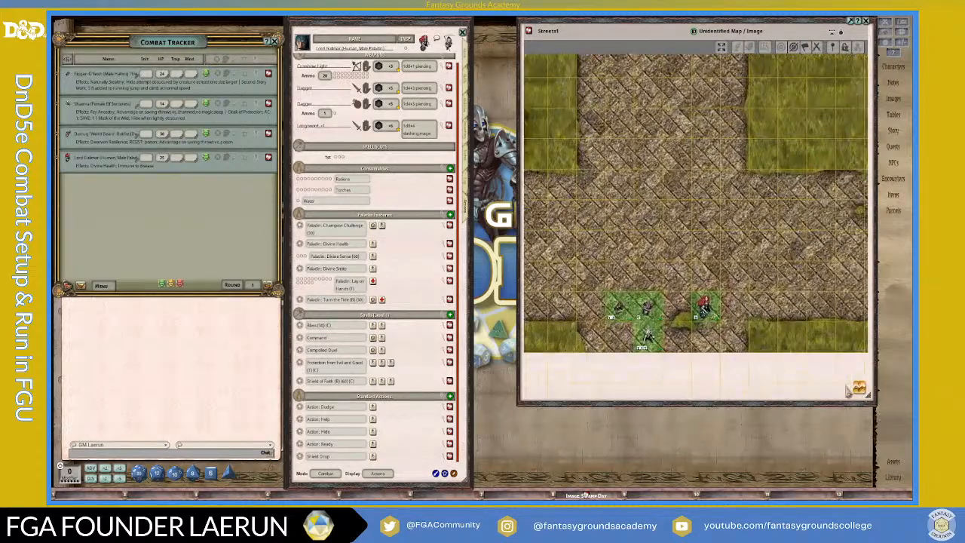
{"action": "scroll", "coordinate": [850, 385], "scroll_direction": "up", "scroll_amount": 1}
{"action": "scroll", "coordinate": [787, 357], "scroll_direction": "up", "scroll_amount": 1}
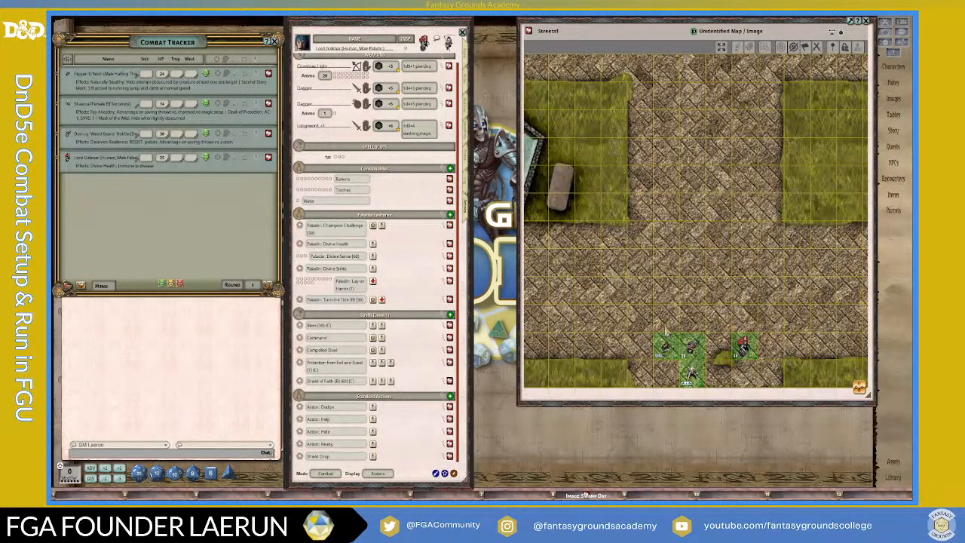
- Roll initiative for the player characters only and make the dwarven cleric the active combatant in the combat tracker
{"action": "key", "text": "alt"}
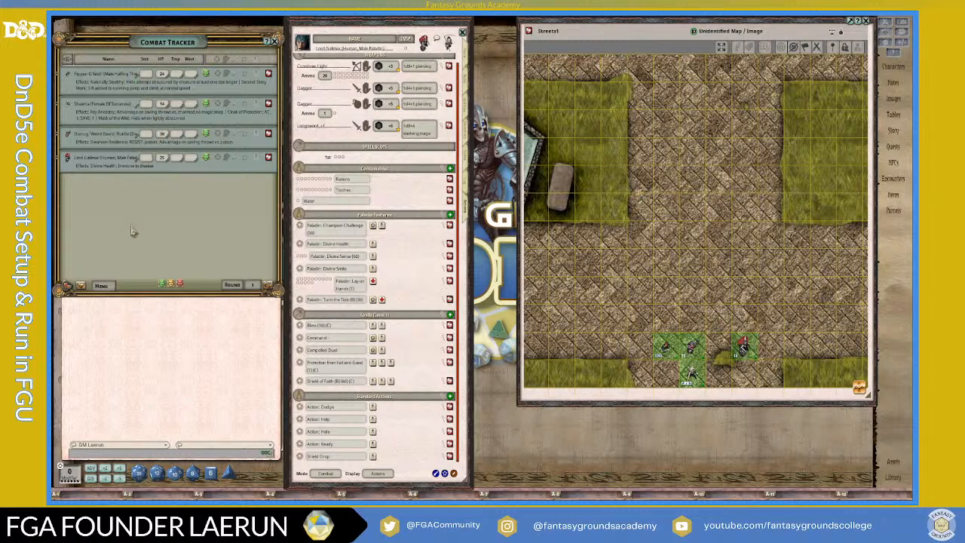
{"action": "right_click", "coordinate": [104, 284]}
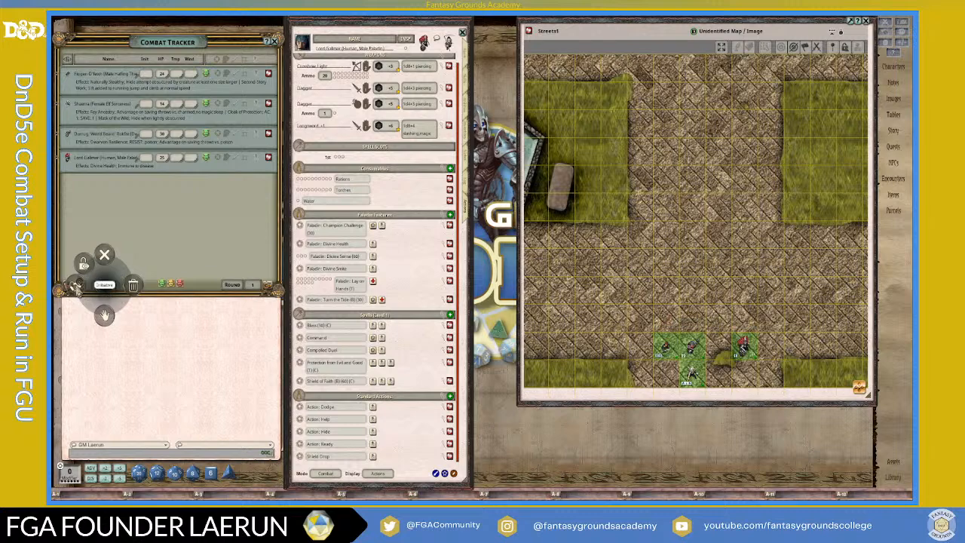
{"action": "left_click", "coordinate": [75, 285]}
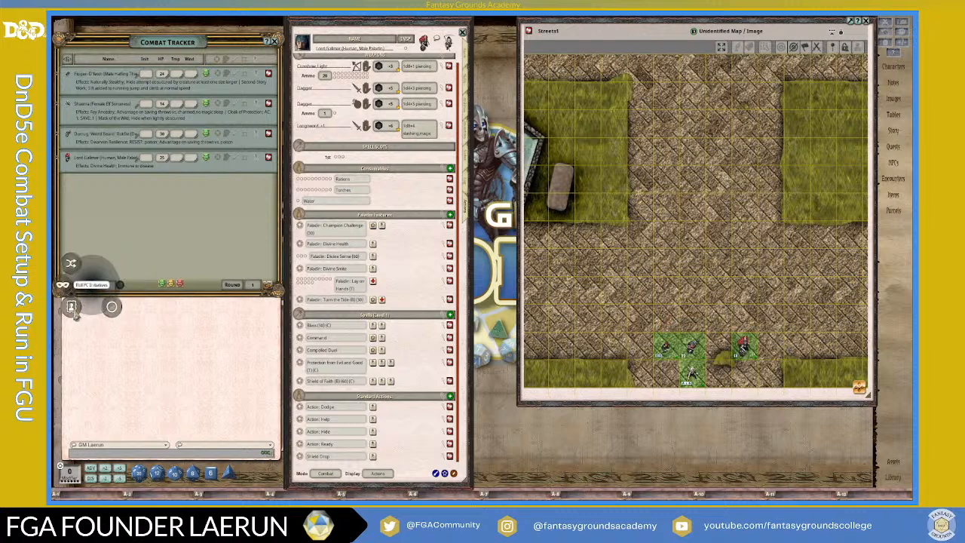
{"action": "left_click", "coordinate": [73, 309]}
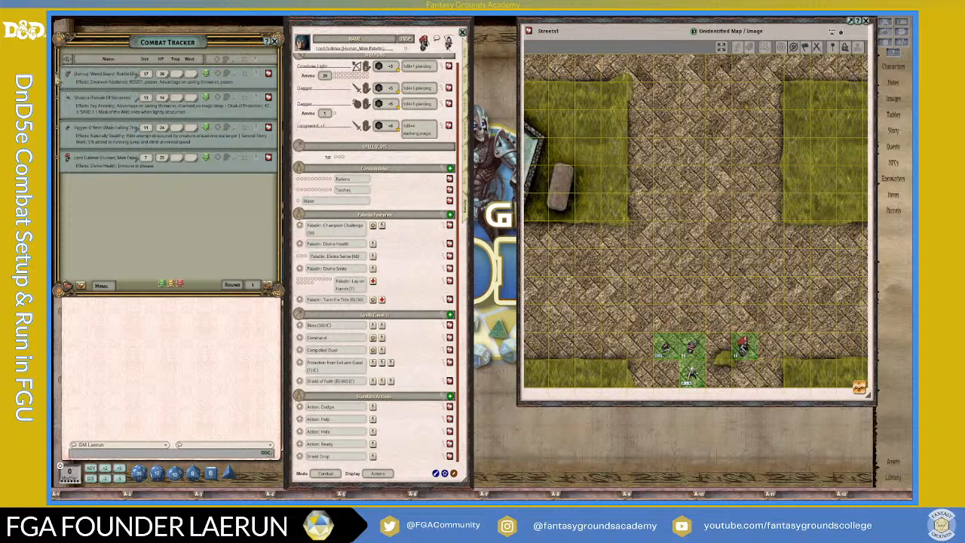
{"action": "left_click", "coordinate": [67, 74]}
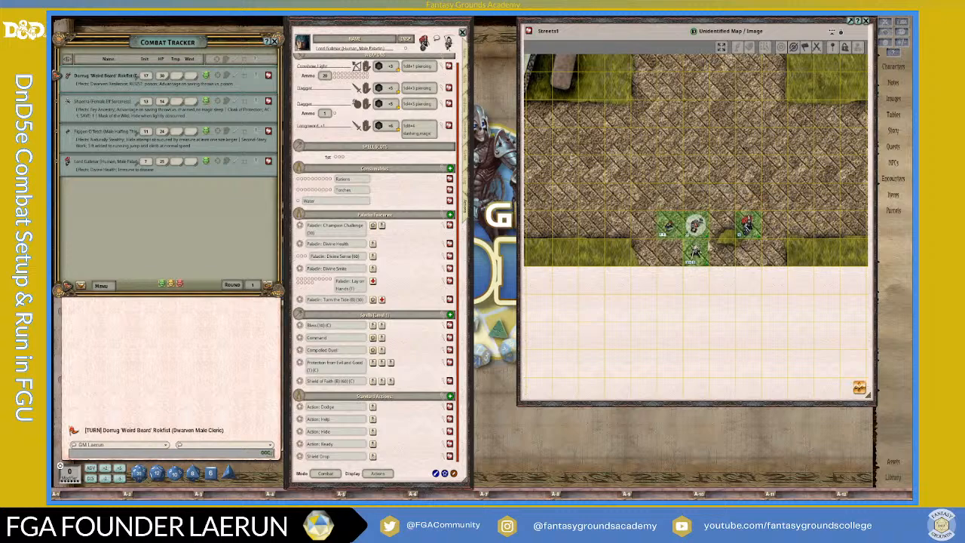
- Inspect the active cleric's token on the map and check the client and game options before closing them
{"action": "scroll", "coordinate": [709, 245], "scroll_direction": "up", "scroll_amount": 2}
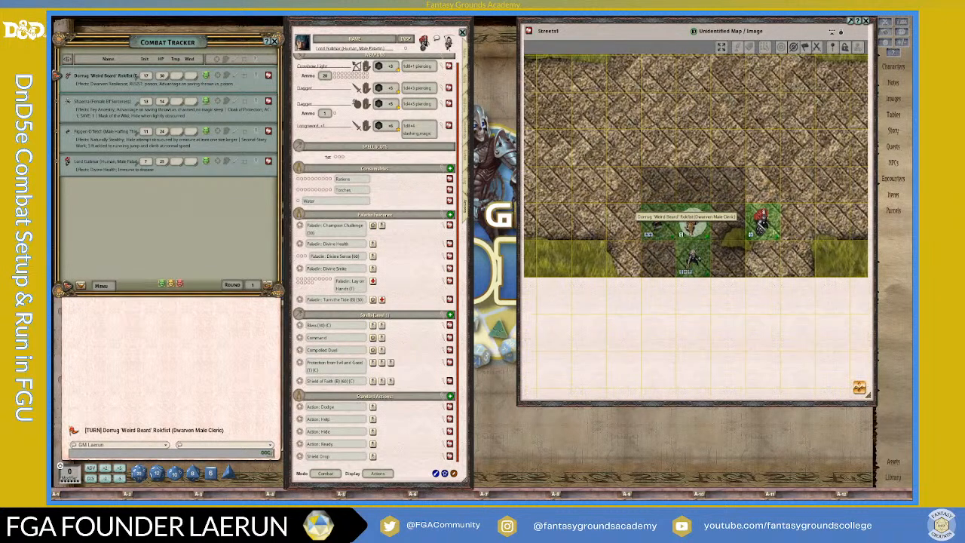
{"action": "scroll", "coordinate": [692, 226], "scroll_direction": "down", "scroll_amount": 3}
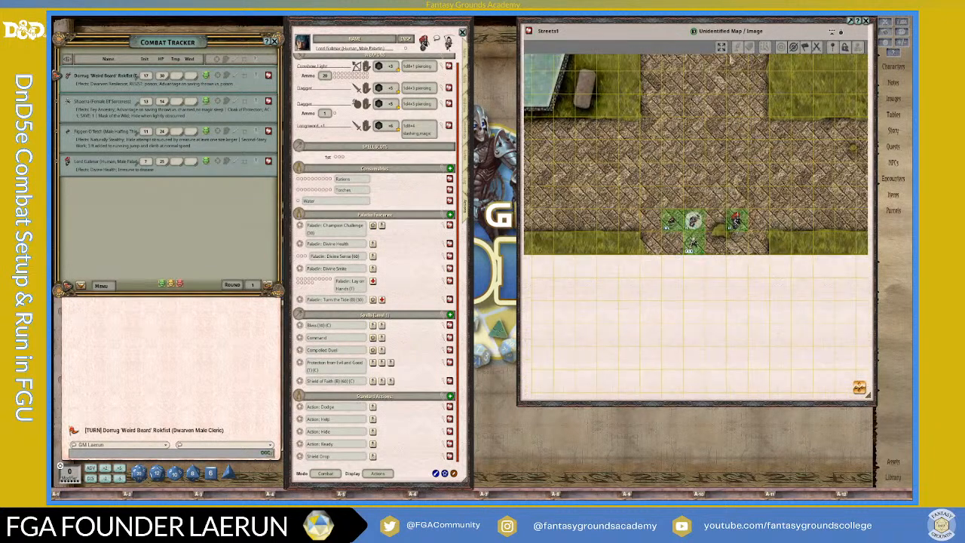
{"action": "left_click", "coordinate": [722, 47]}
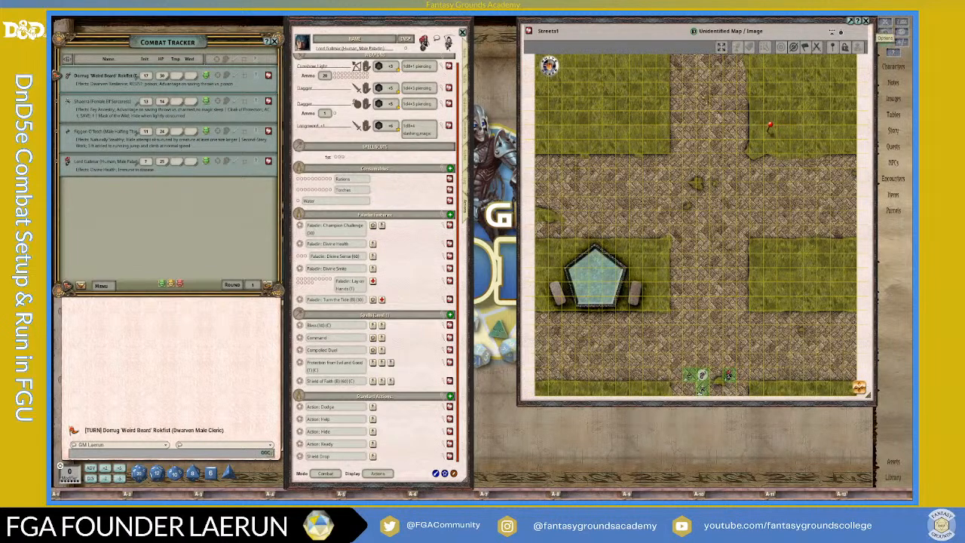
{"action": "left_click", "coordinate": [887, 33]}
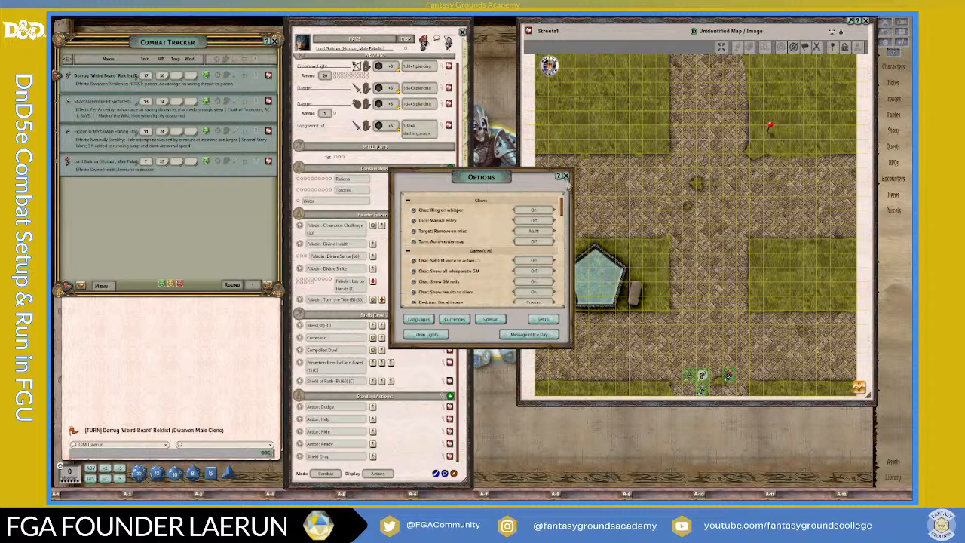
{"action": "left_click", "coordinate": [567, 178]}
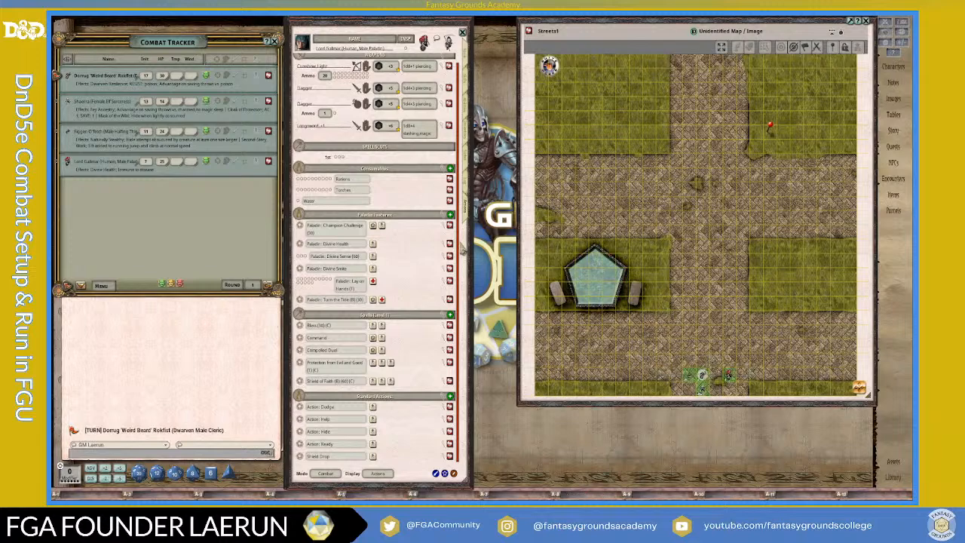
- Open the dwarven cleric's character sheet, check the speed among the main statistics, and return to the combat actions
{"action": "left_click", "coordinate": [269, 76]}
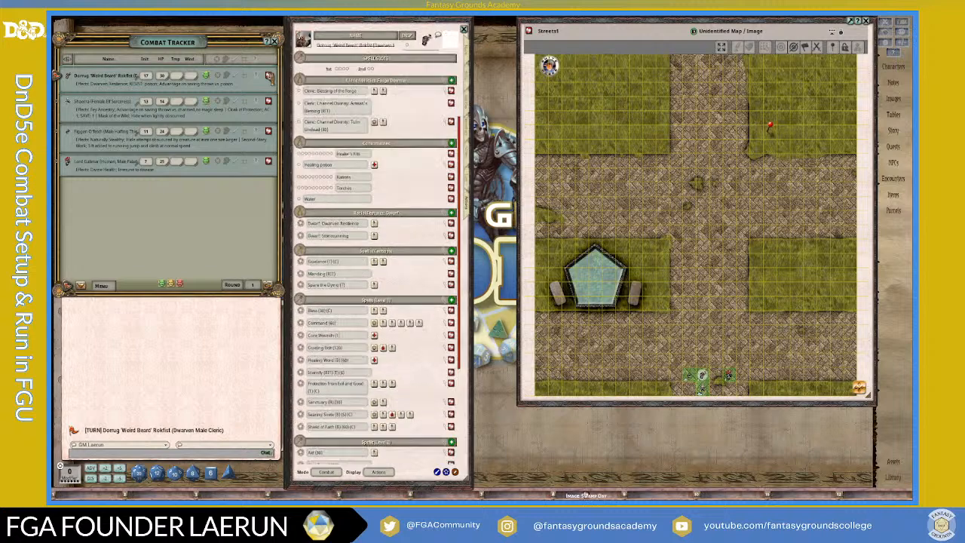
{"action": "left_click", "coordinate": [468, 60]}
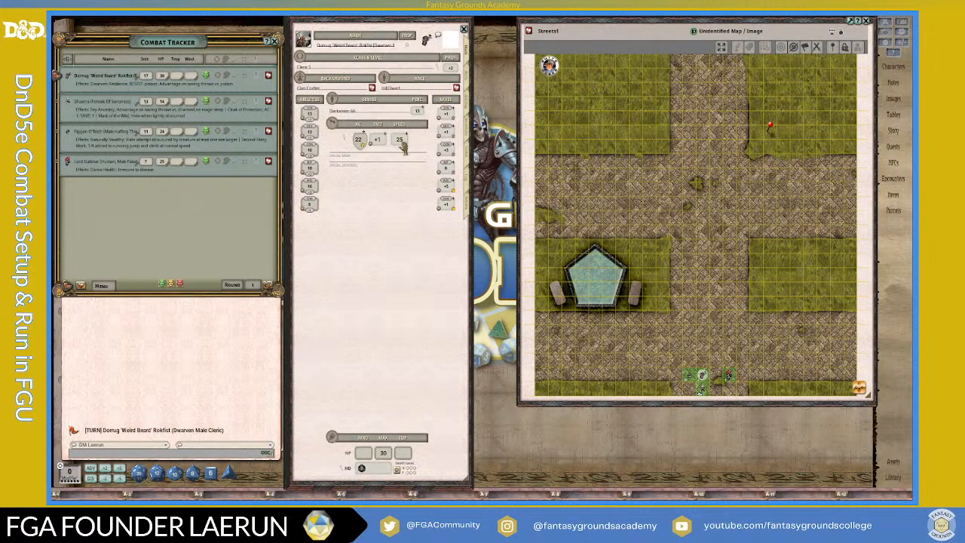
{"action": "left_click", "coordinate": [472, 217]}
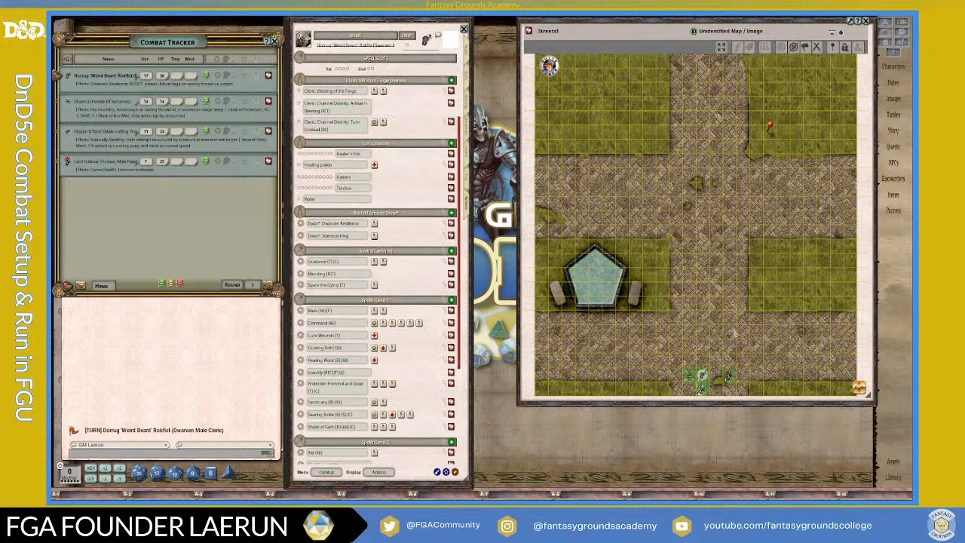
{"action": "scroll", "coordinate": [724, 354], "scroll_direction": "up", "scroll_amount": 1}
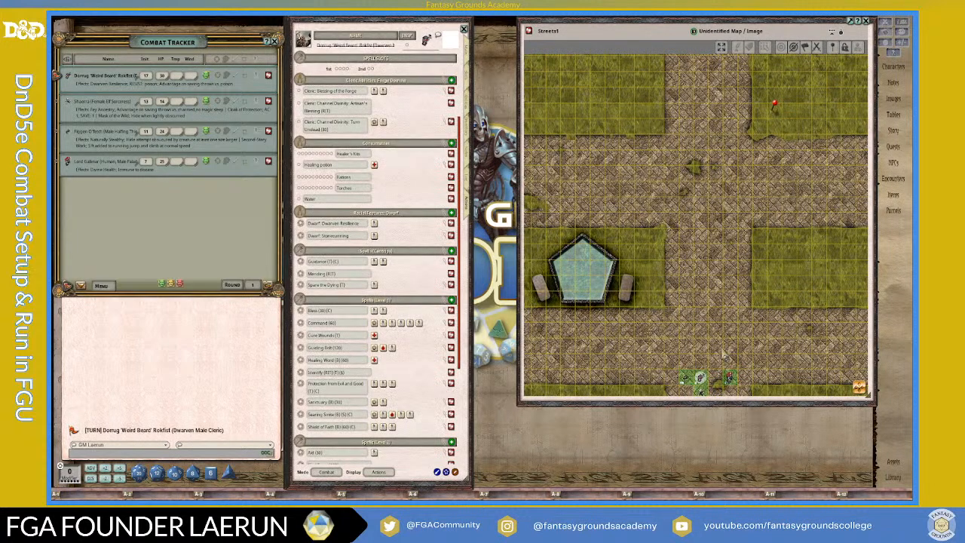
- Move the dwarven cleric's token 25 feet up the central street along a bent path and approve the move
{"action": "scroll", "coordinate": [723, 353], "scroll_direction": "down", "scroll_amount": 1}
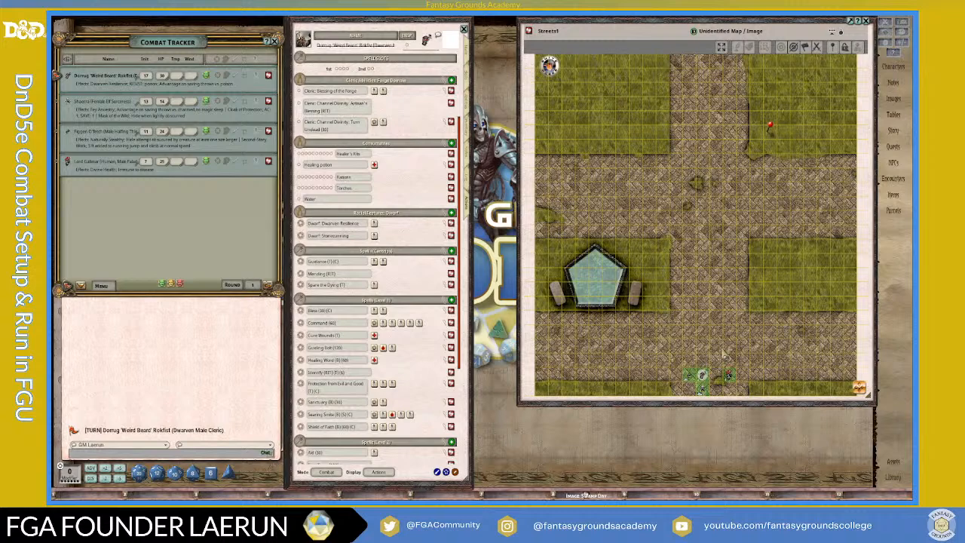
{"action": "scroll", "coordinate": [724, 355], "scroll_direction": "up", "scroll_amount": 1}
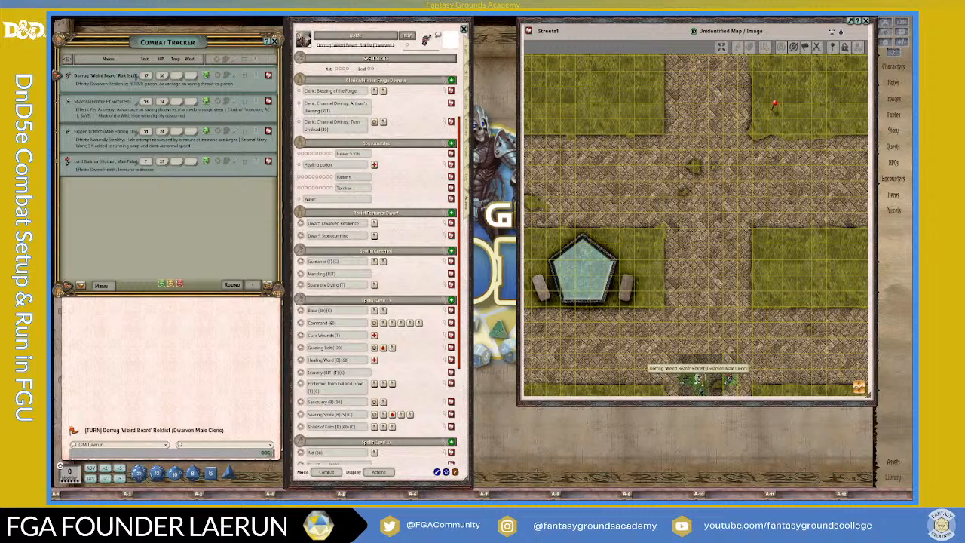
{"action": "left_click", "coordinate": [698, 378]}
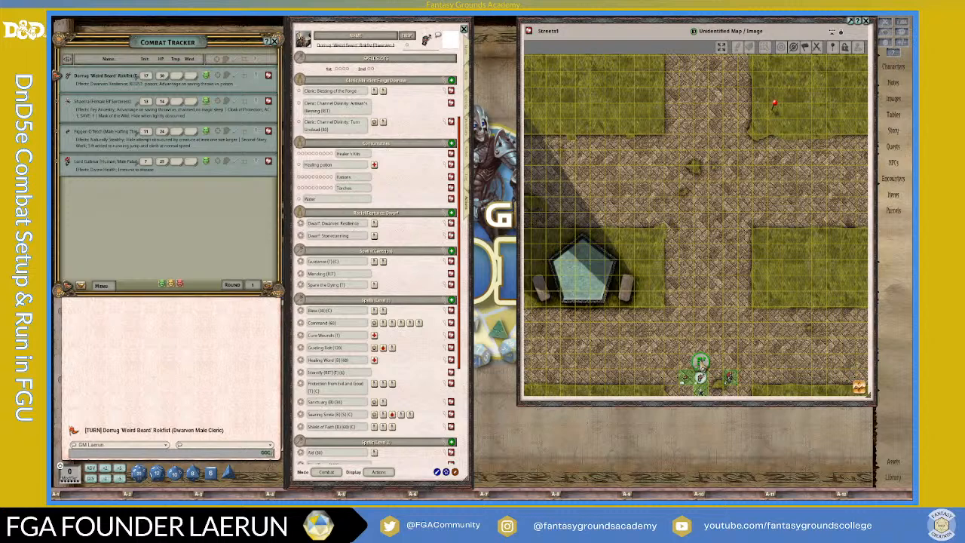
{"action": "mouse_move", "coordinate": [701, 362]}
{"action": "left_mouse_down"}
{"action": "mouse_move", "coordinate": [701, 345]}
{"action": "mouse_move", "coordinate": [718, 334]}
{"action": "mouse_move", "coordinate": [716, 299]}
{"action": "left_mouse_up"}
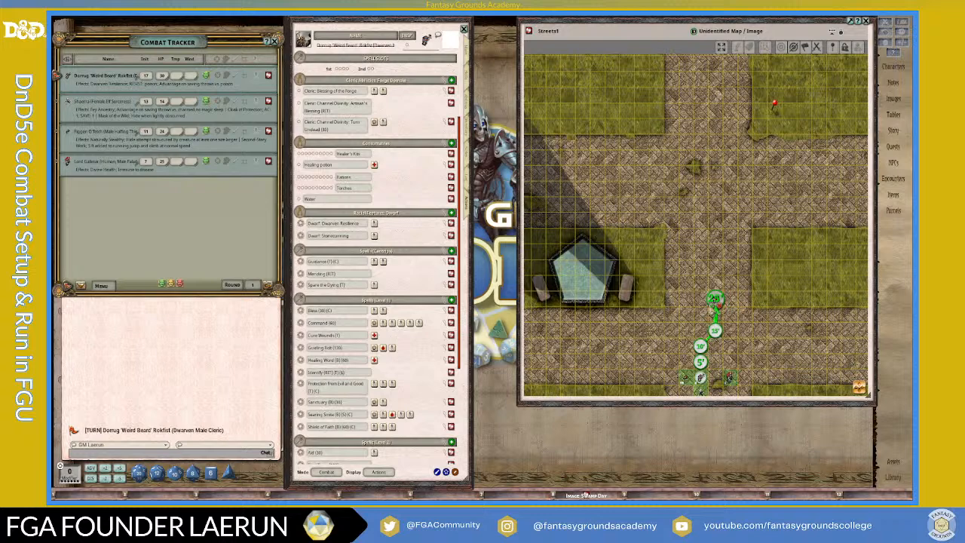
{"action": "scroll", "coordinate": [714, 305], "scroll_direction": "up", "scroll_amount": 1}
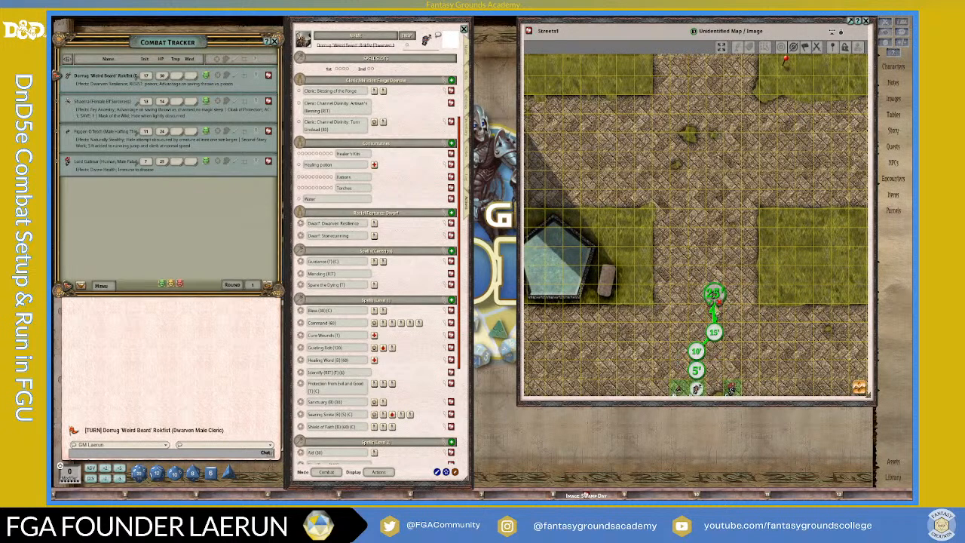
{"action": "left_click_drag", "start_coordinate": [713, 306], "coordinate": [713, 297]}
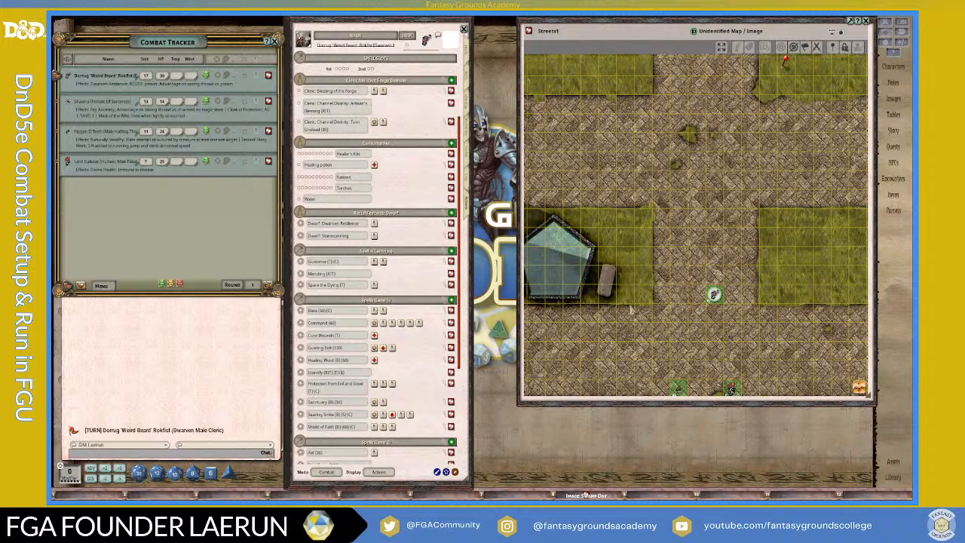
- Advance the combat turn to the elf sorceress and open her character sheet at her weapons and spell actions
{"action": "scroll", "coordinate": [668, 273], "scroll_direction": "down", "scroll_amount": 2}
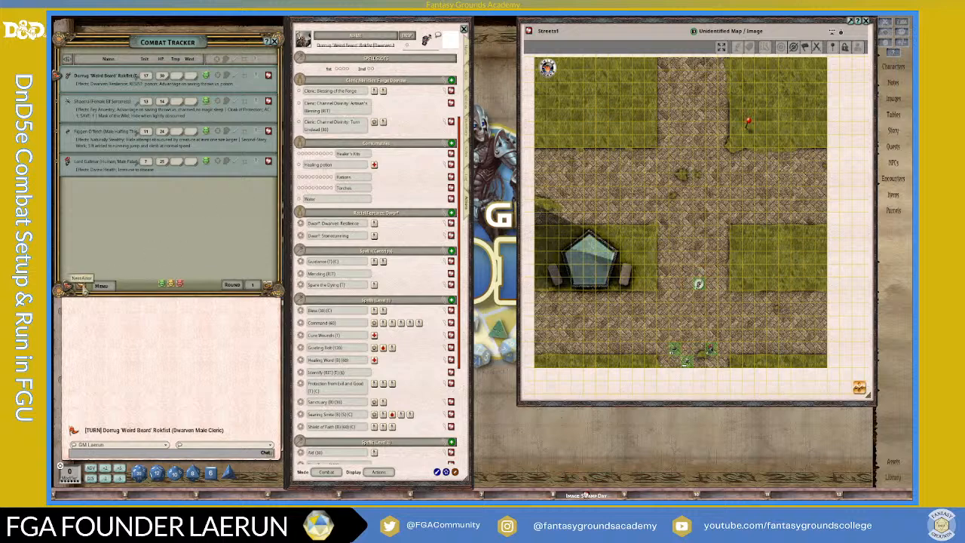
{"action": "left_click", "coordinate": [73, 286]}
{"action": "scroll", "coordinate": [701, 335], "scroll_direction": "up", "scroll_amount": 3}
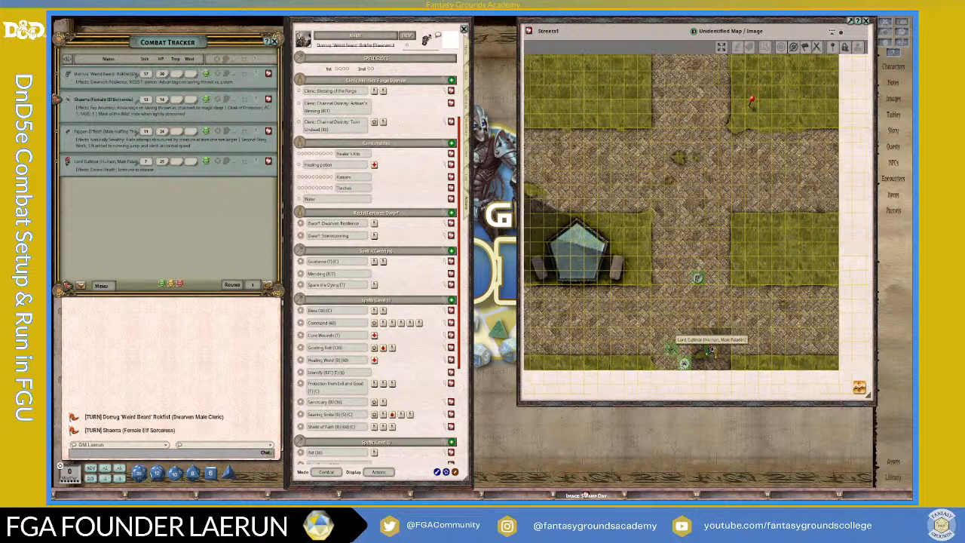
{"action": "scroll", "coordinate": [702, 358], "scroll_direction": "up", "scroll_amount": 3}
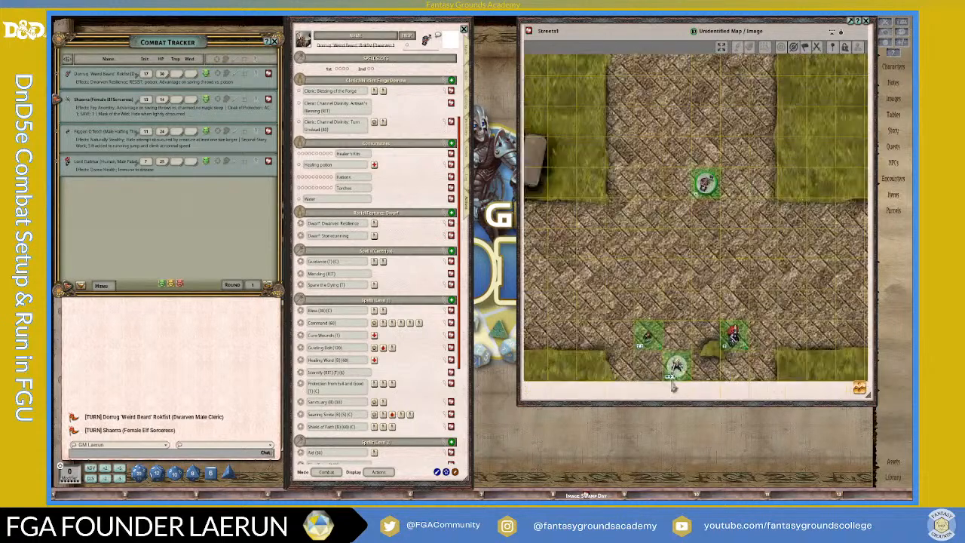
{"action": "scroll", "coordinate": [678, 370], "scroll_direction": "down", "scroll_amount": 1}
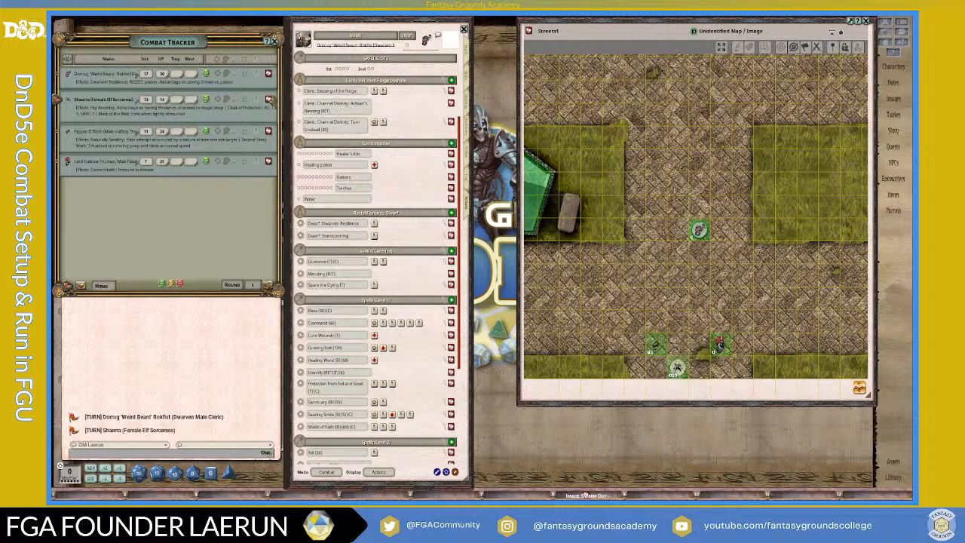
{"action": "left_click", "coordinate": [268, 99]}
{"action": "left_click", "coordinate": [471, 53]}
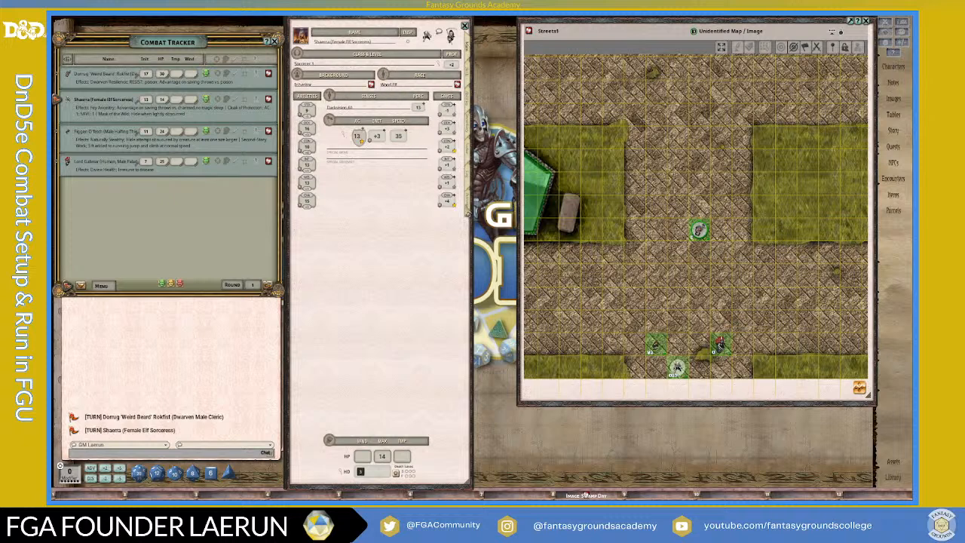
{"action": "left_click", "coordinate": [466, 205]}
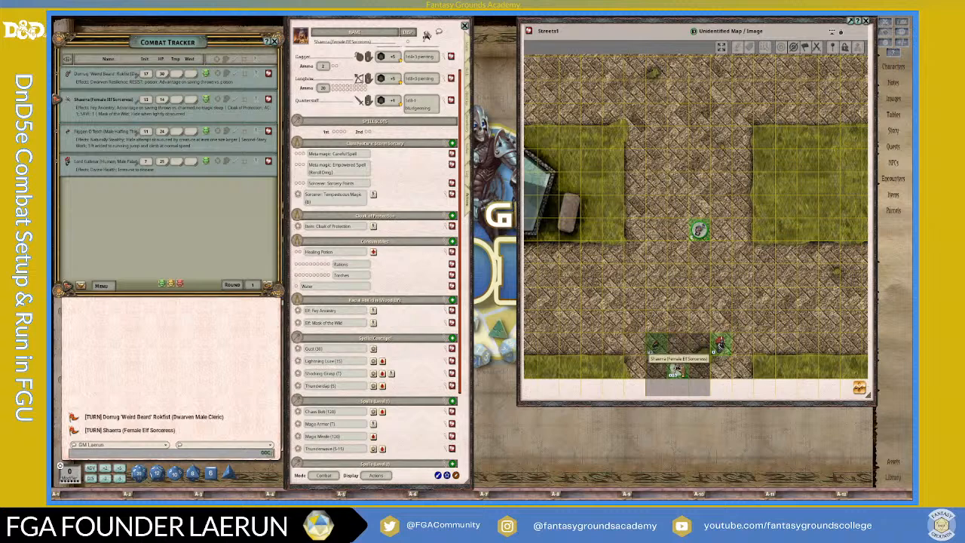
- Move the elf sorceress's token 35 feet to the street's grass edge beside the cleric and approve the move
{"action": "left_click_drag", "start_coordinate": [677, 365], "coordinate": [634, 237]}
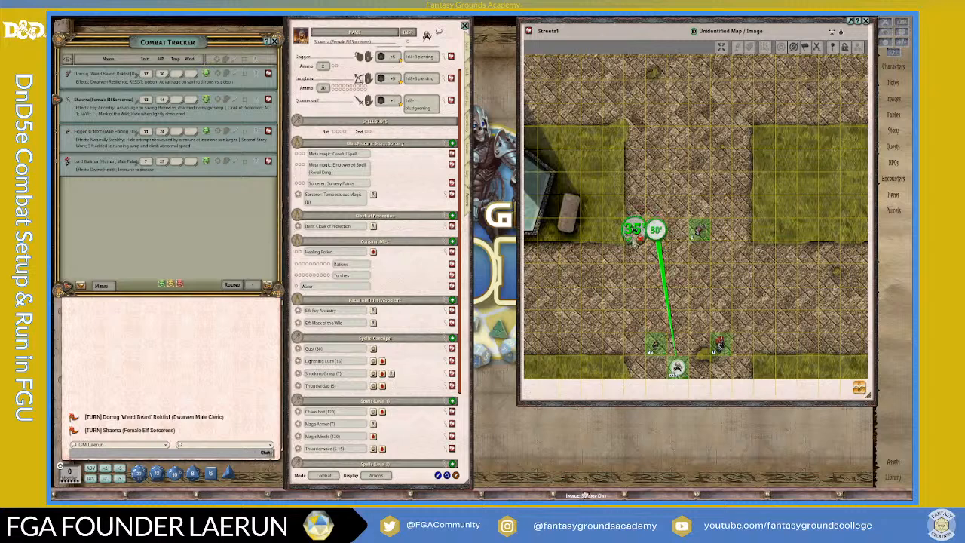
{"action": "key", "text": "ctrl"}
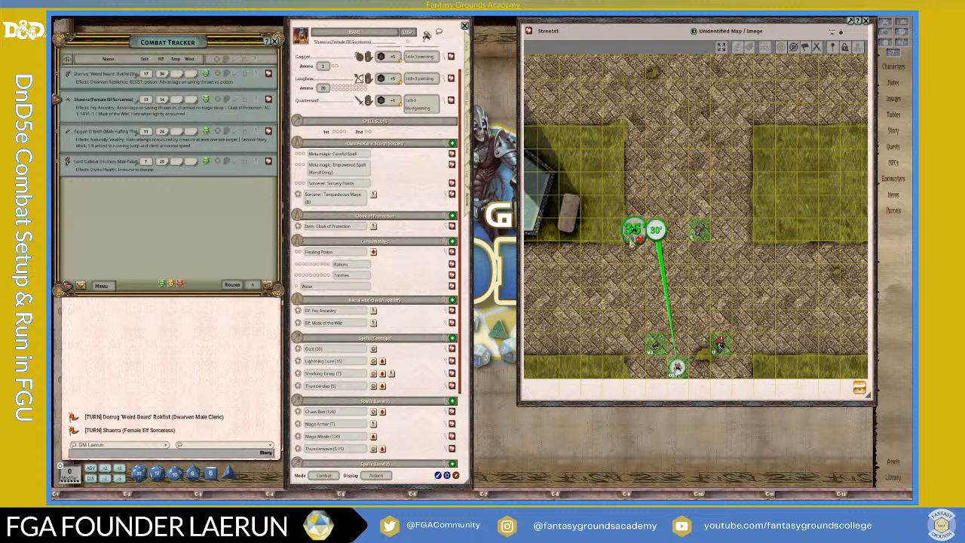
{"action": "left_click_drag", "start_coordinate": [634, 234], "coordinate": [635, 232]}
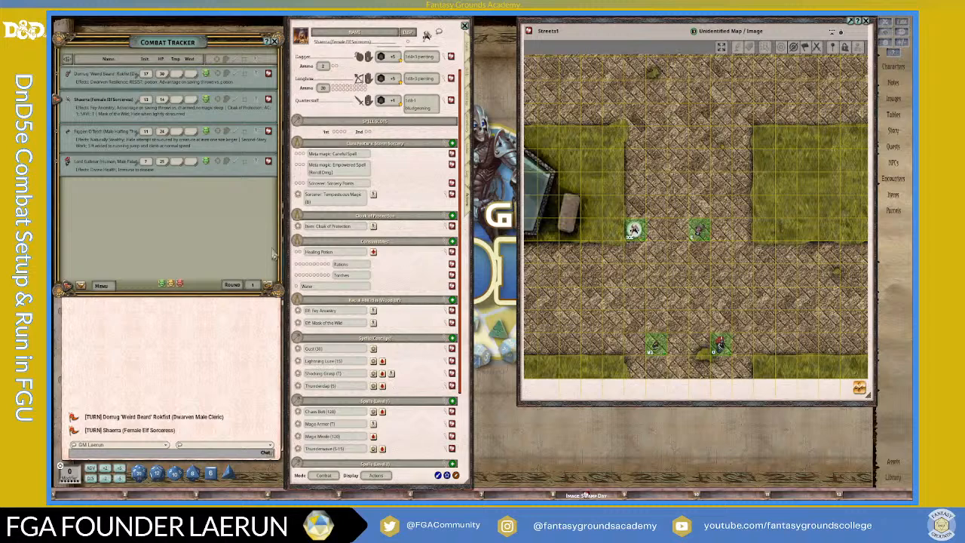
- Advance the combat turn to the halfling thief
{"action": "key", "text": "ctrl"}
{"action": "left_click", "coordinate": [68, 285]}
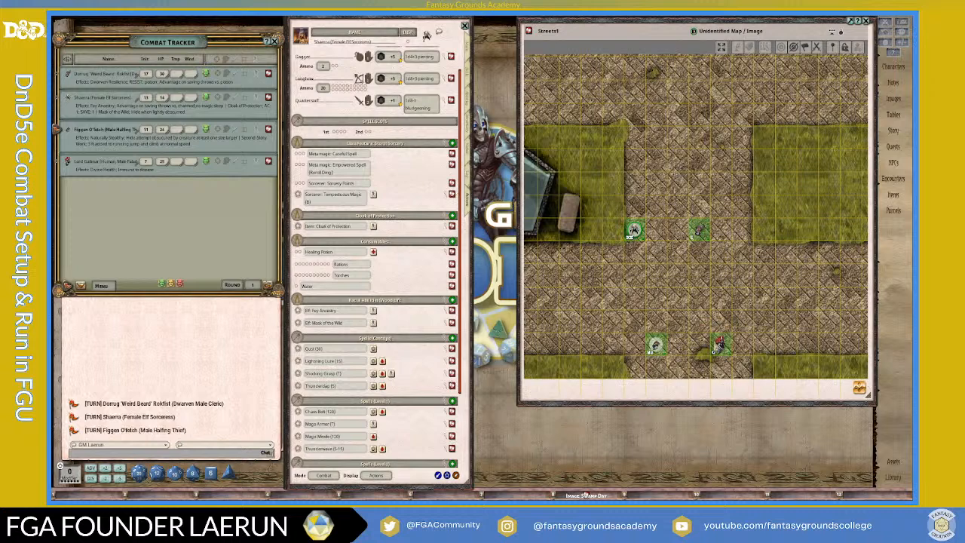
{"action": "key", "text": "ctrl"}
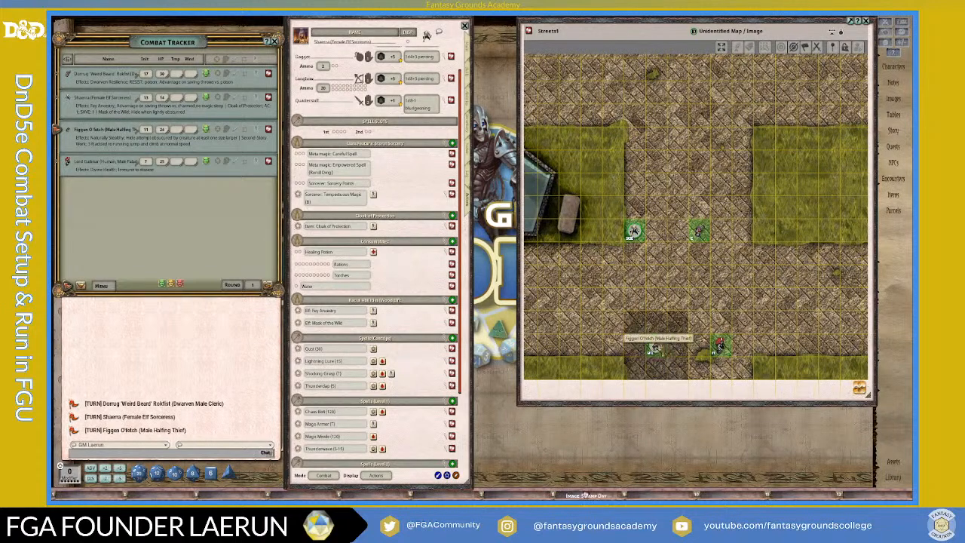
{"action": "key", "text": "ctrl"}
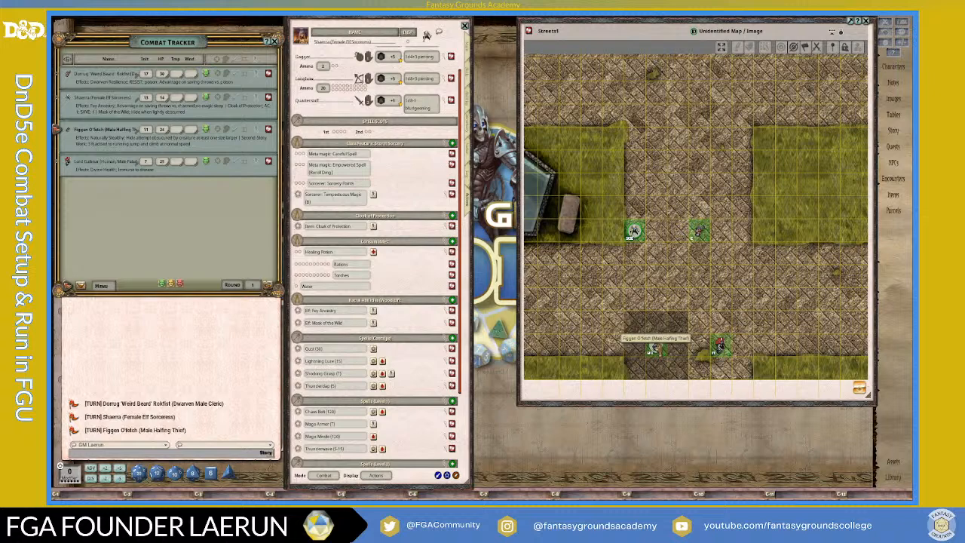
- Open the halfling thief's character sheet at his main stats and move his token diagonally up the street, just behind the sorceress
{"action": "left_click", "coordinate": [269, 130]}
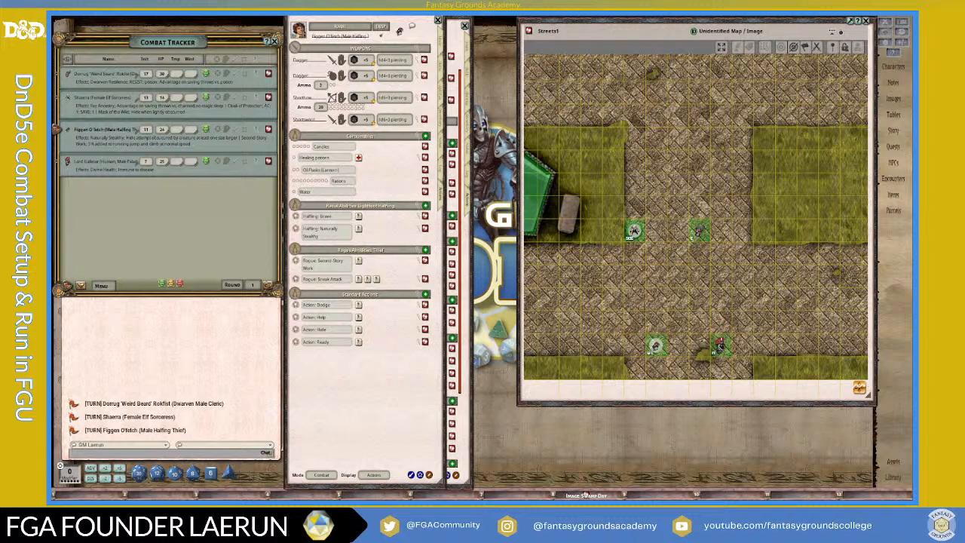
{"action": "left_click_drag", "start_coordinate": [357, 25], "coordinate": [368, 35]}
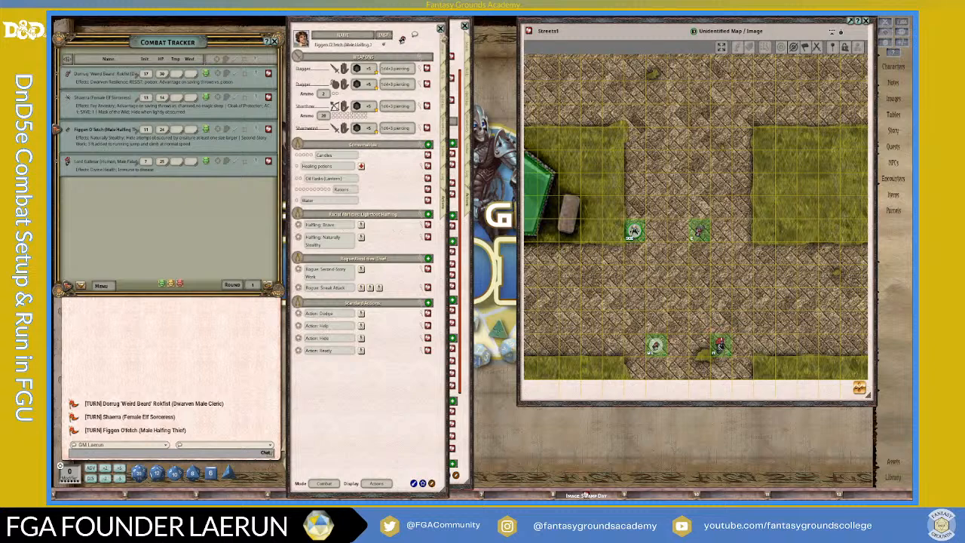
{"action": "left_click", "coordinate": [448, 51]}
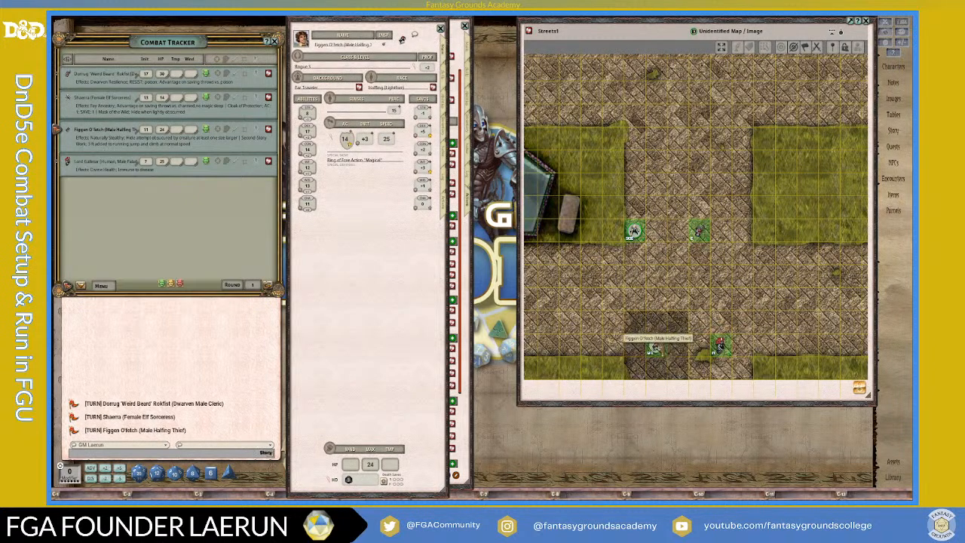
{"action": "mouse_move", "coordinate": [658, 348]}
{"action": "left_mouse_down"}
{"action": "mouse_move", "coordinate": [659, 325]}
{"action": "mouse_move", "coordinate": [592, 256]}
{"action": "left_mouse_up"}
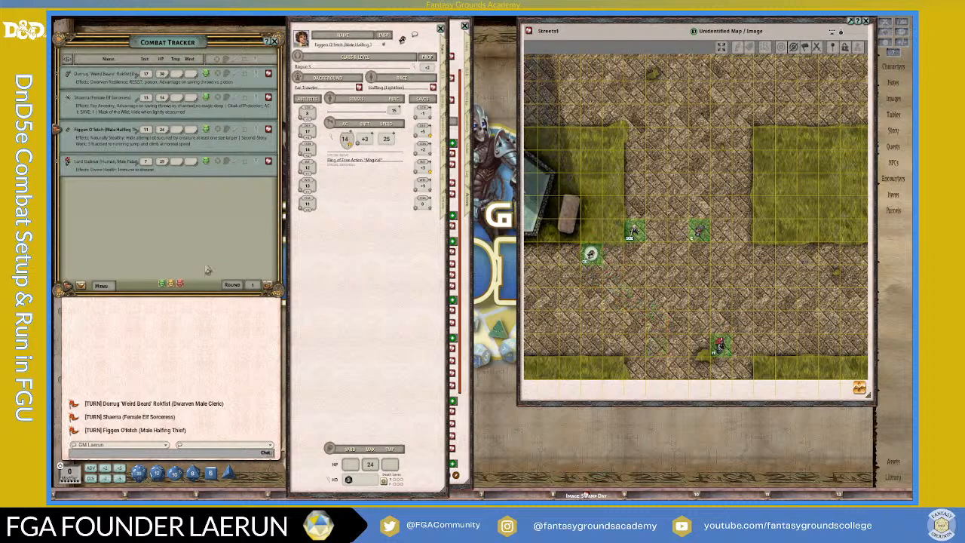
- Advance the combat turn to the human paladin and move his token 30 feet to the street corner near the cleric
{"action": "left_click", "coordinate": [82, 288]}
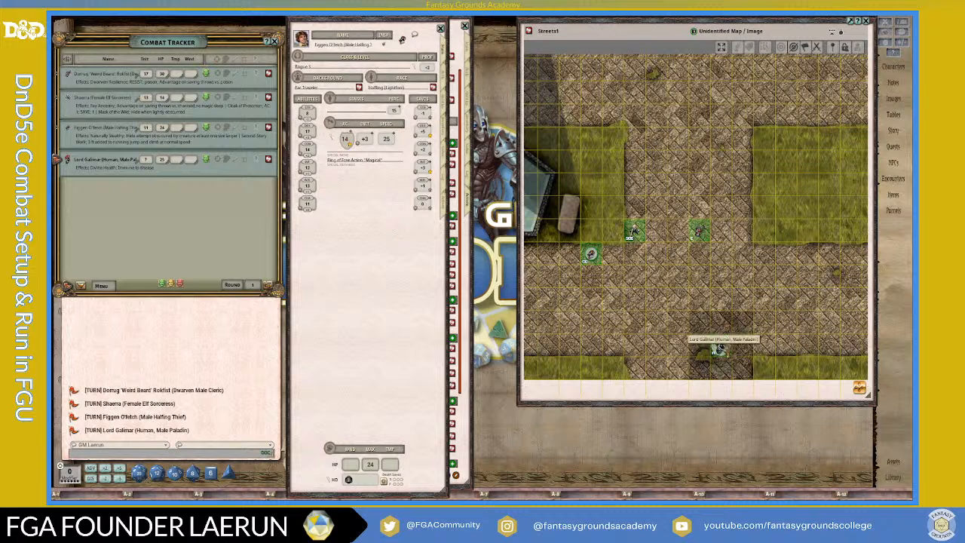
{"action": "left_click_drag", "start_coordinate": [721, 349], "coordinate": [742, 253]}
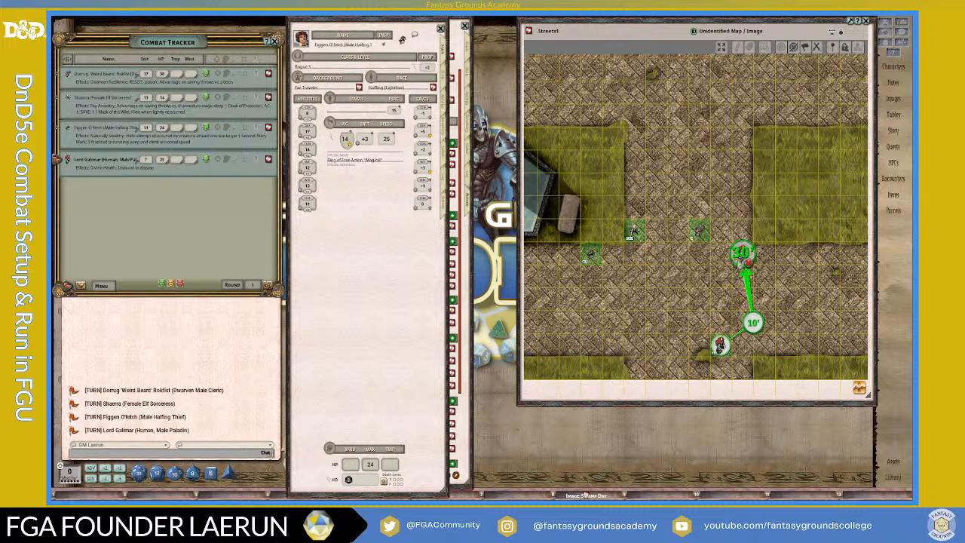
{"action": "left_click_drag", "start_coordinate": [743, 255], "coordinate": [743, 255]}
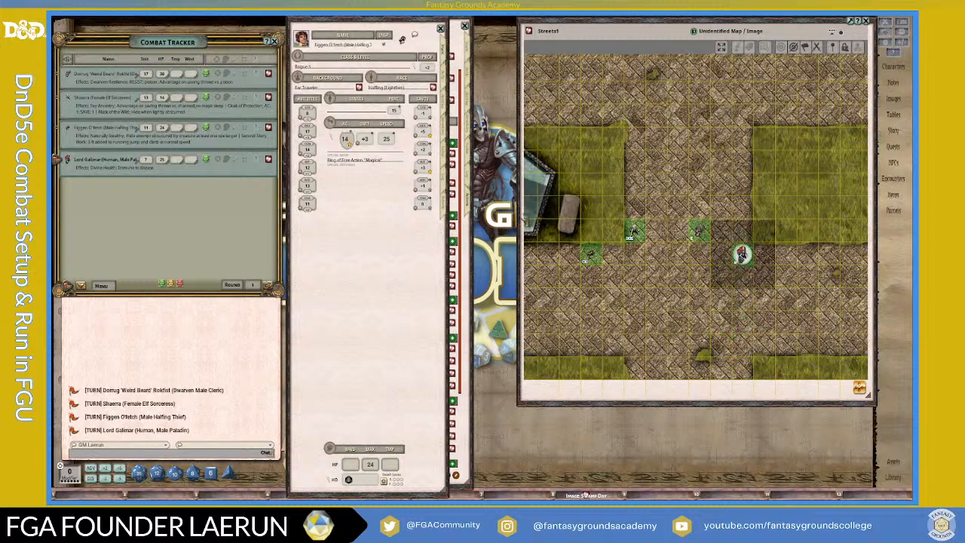
- Unlock the street map for editing and enable Player Vision Preview
{"action": "scroll", "coordinate": [553, 247], "scroll_direction": "down", "scroll_amount": 3}
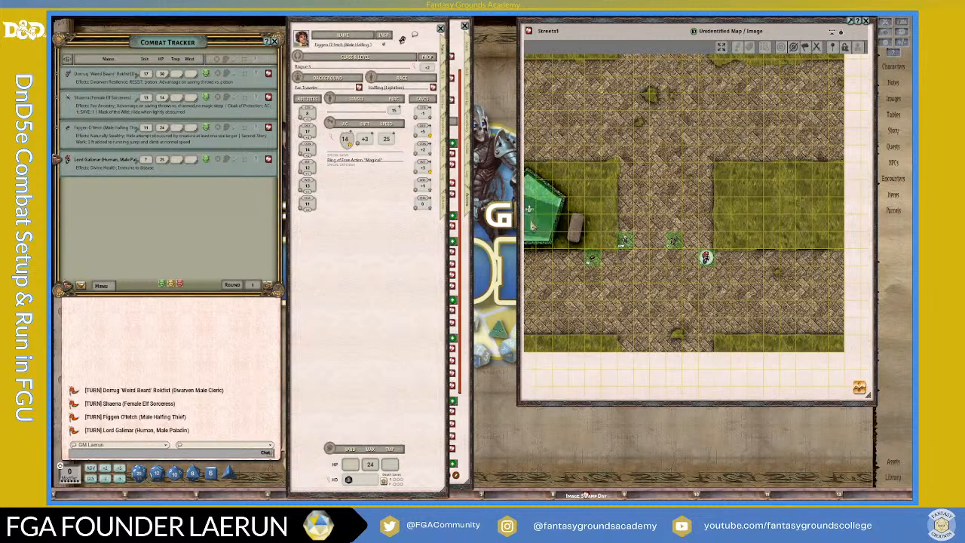
{"action": "scroll", "coordinate": [536, 236], "scroll_direction": "down", "scroll_amount": 2}
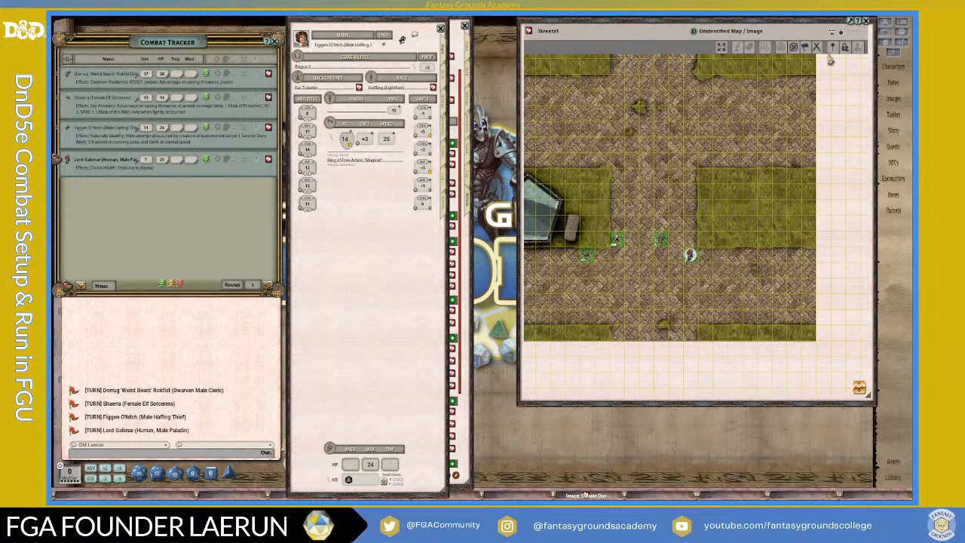
{"action": "left_click", "coordinate": [841, 33]}
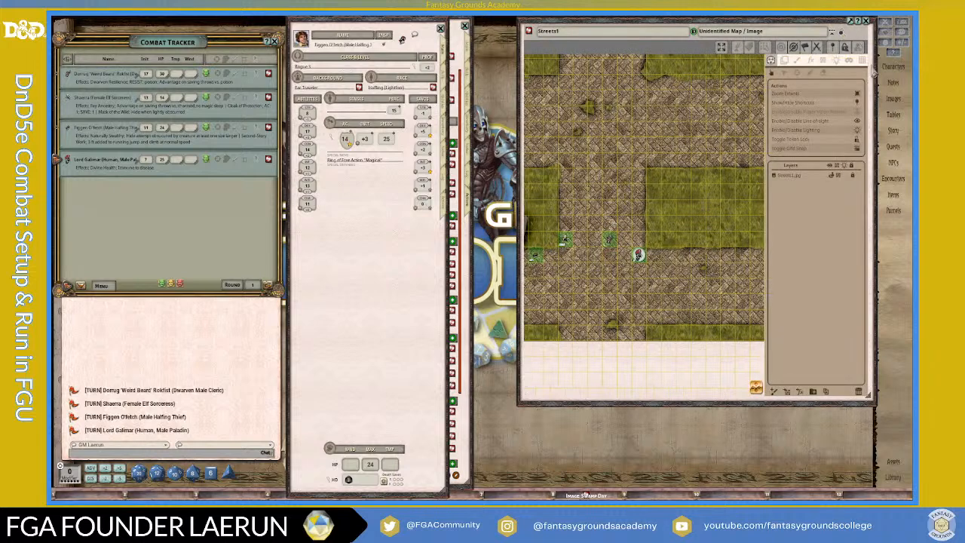
{"action": "left_click", "coordinate": [859, 113]}
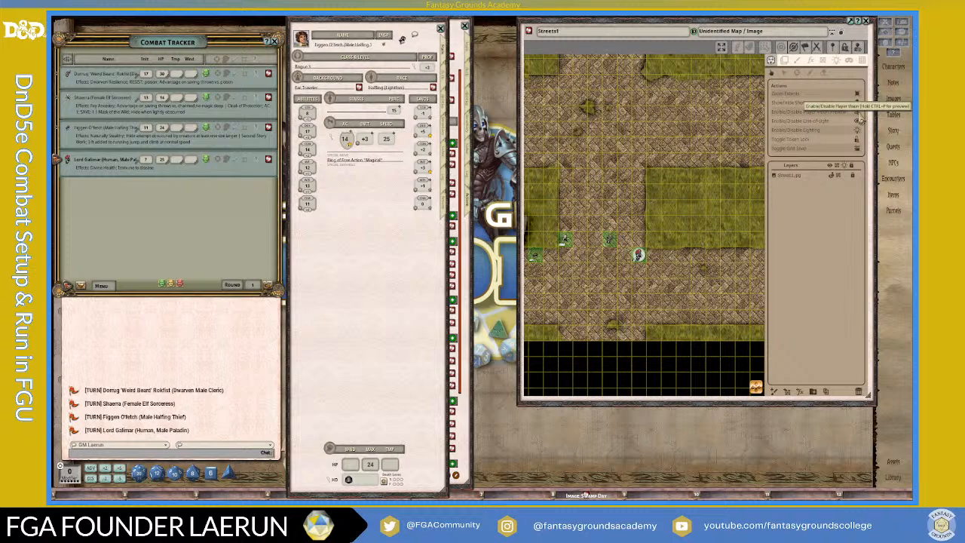
- Examine the whole street map in the player vision preview, checking which areas around the pentagonal structure the party can see
{"action": "scroll", "coordinate": [639, 251], "scroll_direction": "down", "scroll_amount": 3}
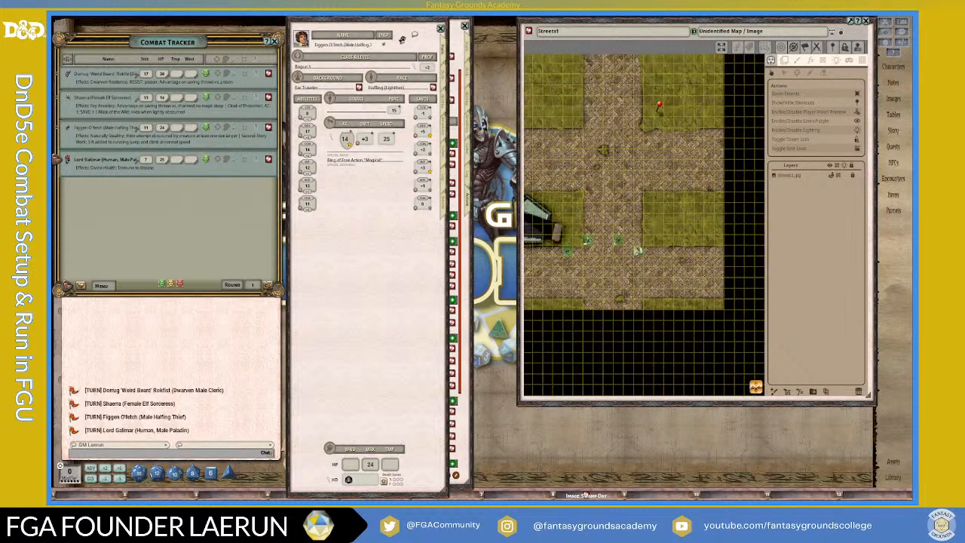
{"action": "scroll", "coordinate": [637, 251], "scroll_direction": "down", "scroll_amount": 3}
{"action": "scroll", "coordinate": [543, 243], "scroll_direction": "up", "scroll_amount": 2}
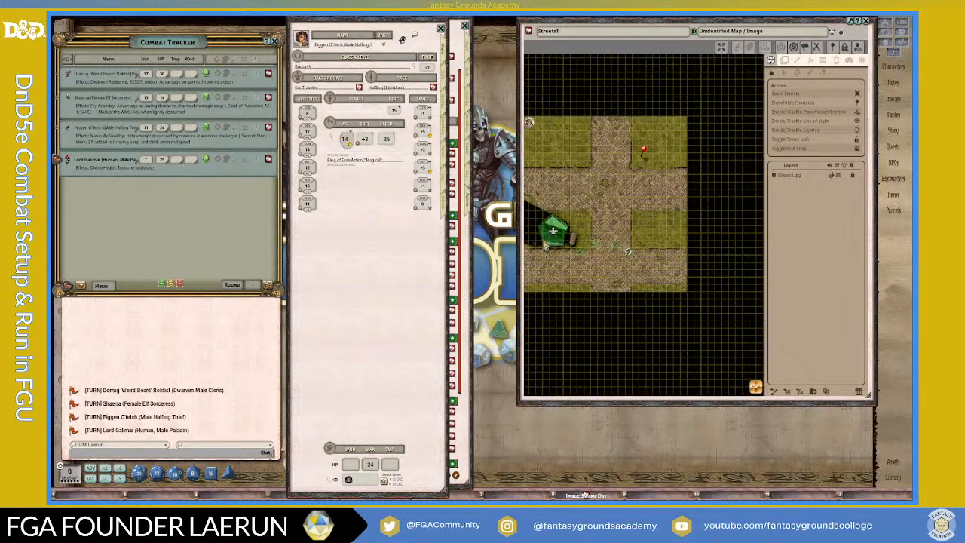
{"action": "scroll", "coordinate": [558, 230], "scroll_direction": "up", "scroll_amount": 1}
{"action": "scroll", "coordinate": [546, 234], "scroll_direction": "up", "scroll_amount": 1}
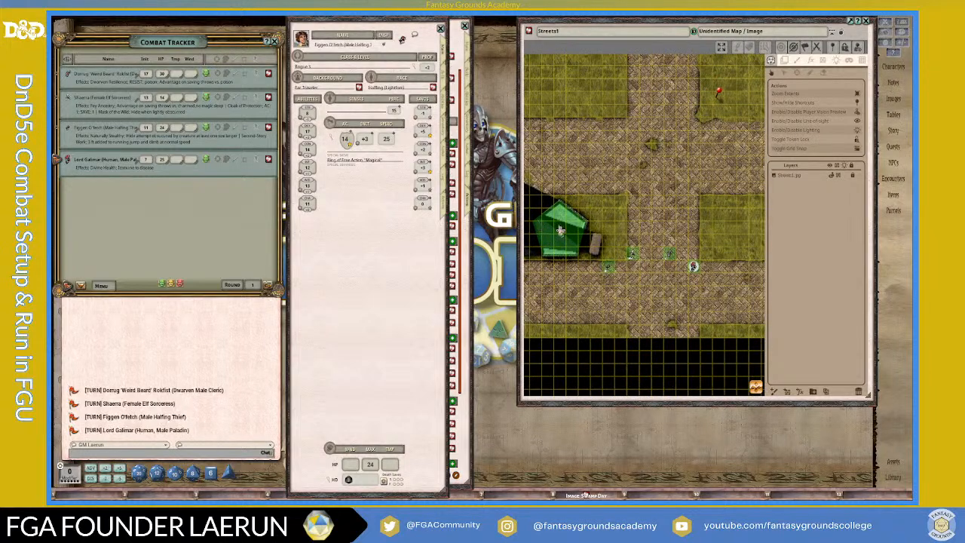
{"action": "scroll", "coordinate": [687, 261], "scroll_direction": "down", "scroll_amount": 1}
{"action": "scroll", "coordinate": [689, 263], "scroll_direction": "down", "scroll_amount": 2}
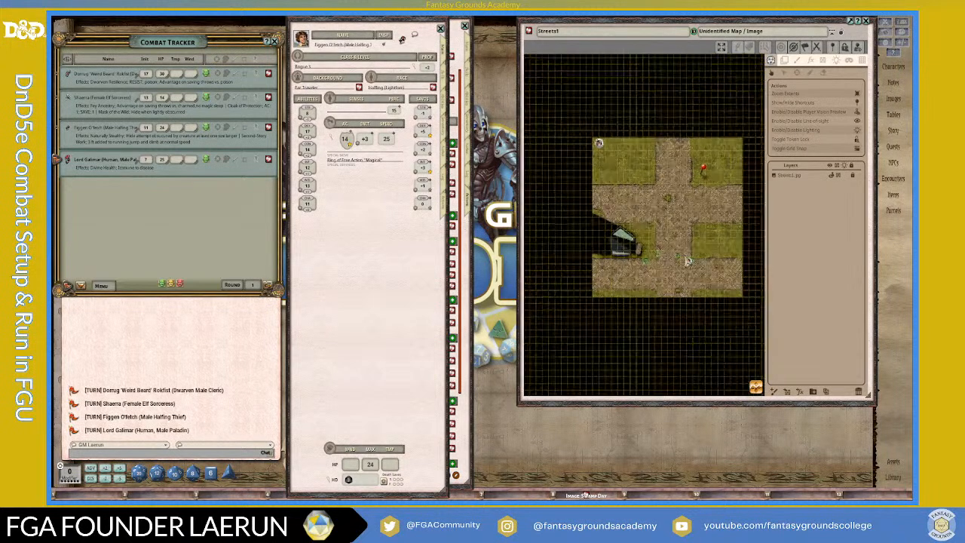
{"action": "scroll", "coordinate": [690, 262], "scroll_direction": "up", "scroll_amount": 2}
{"action": "left_click_drag", "start_coordinate": [763, 395], "coordinate": [758, 414]}
{"action": "scroll", "coordinate": [624, 329], "scroll_direction": "up", "scroll_amount": 2}
{"action": "scroll", "coordinate": [622, 330], "scroll_direction": "down", "scroll_amount": 2}
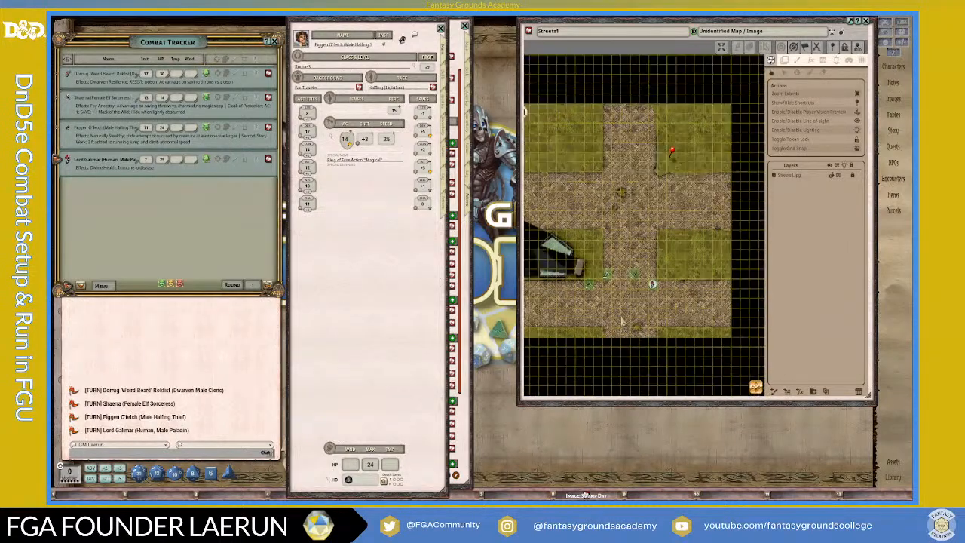
{"action": "scroll", "coordinate": [741, 393], "scroll_direction": "up", "scroll_amount": 2}
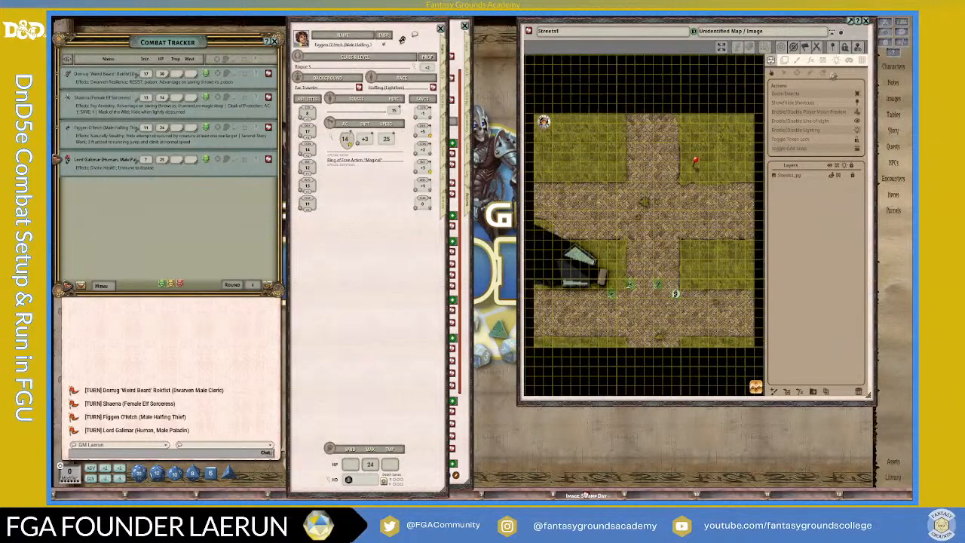
- Browse the map's light behaviour and light source presets, and set the ambient light preset to Moonlight
{"action": "left_click", "coordinate": [836, 60]}
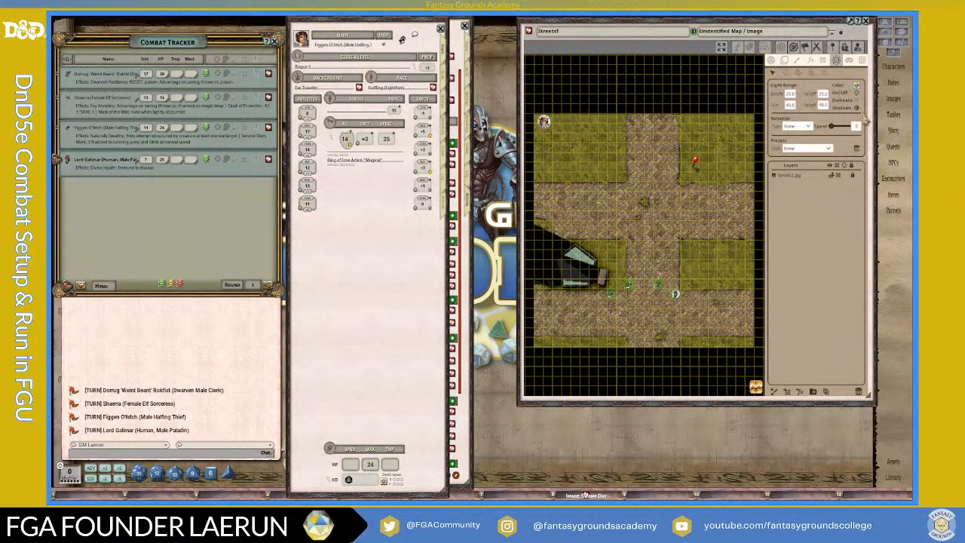
{"action": "left_click", "coordinate": [810, 126]}
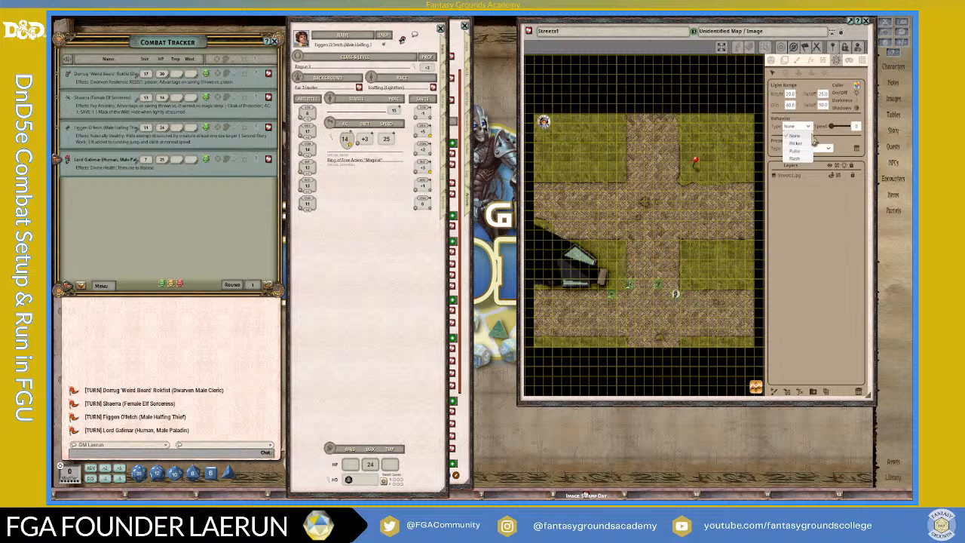
{"action": "left_click", "coordinate": [824, 149]}
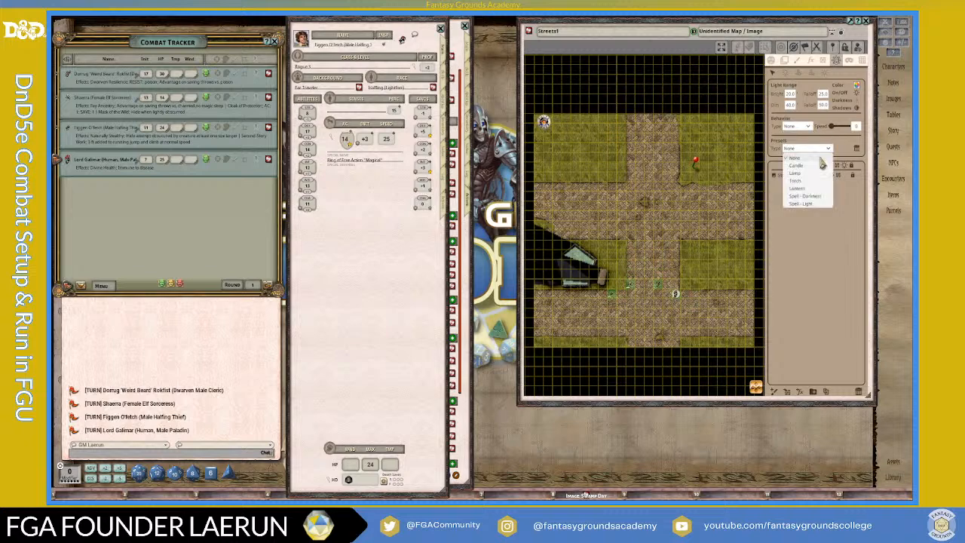
{"action": "left_click", "coordinate": [822, 150]}
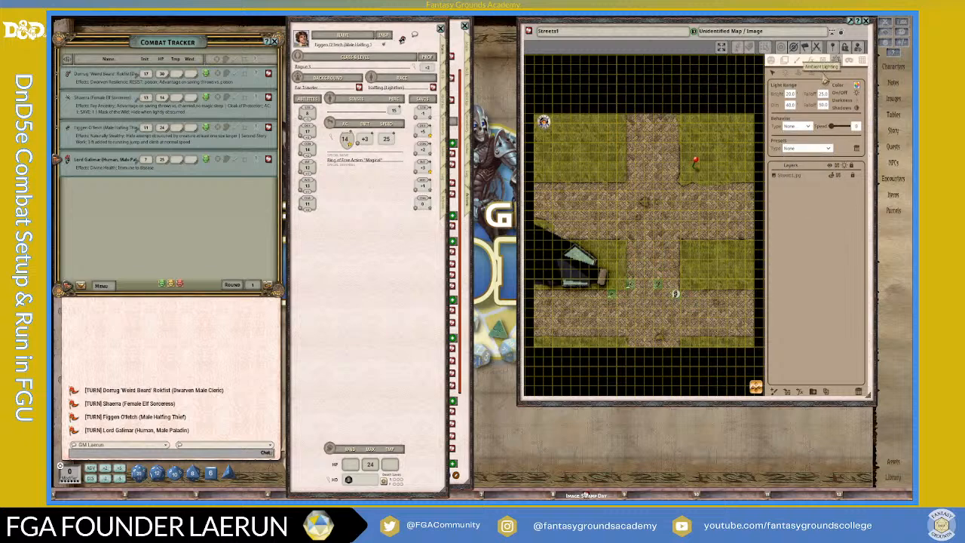
{"action": "left_click", "coordinate": [825, 75]}
{"action": "left_click", "coordinate": [829, 144]}
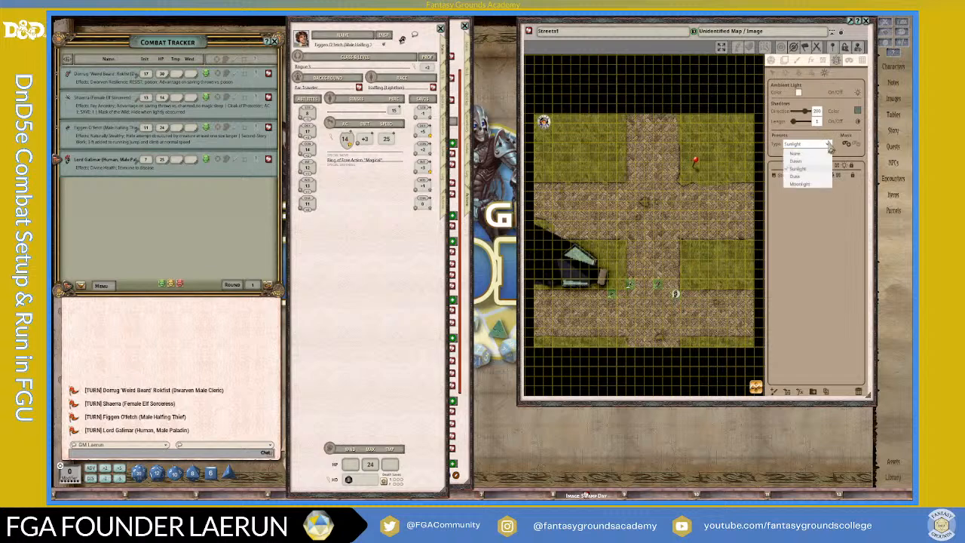
{"action": "left_click", "coordinate": [808, 184]}
{"action": "scroll", "coordinate": [648, 296], "scroll_direction": "down", "scroll_amount": 2}
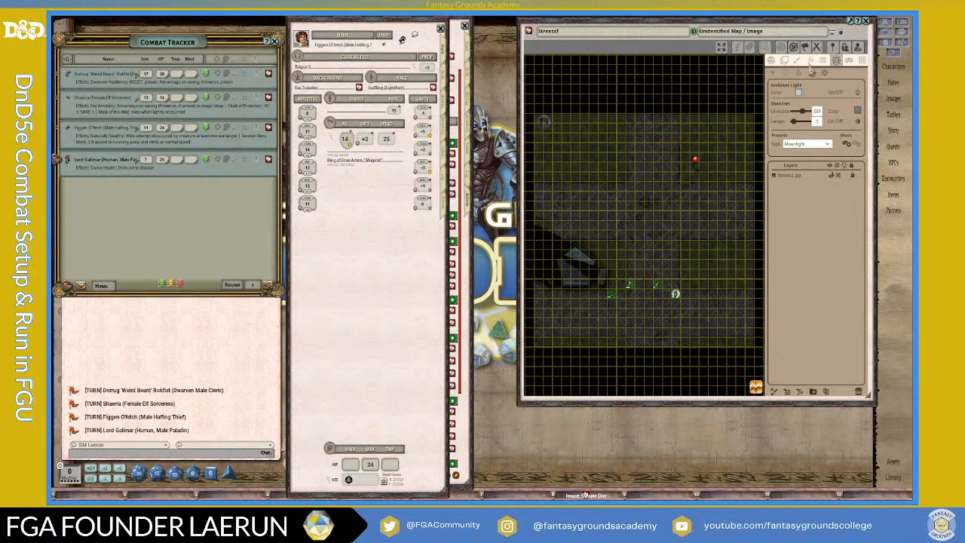
{"action": "left_click", "coordinate": [773, 60]}
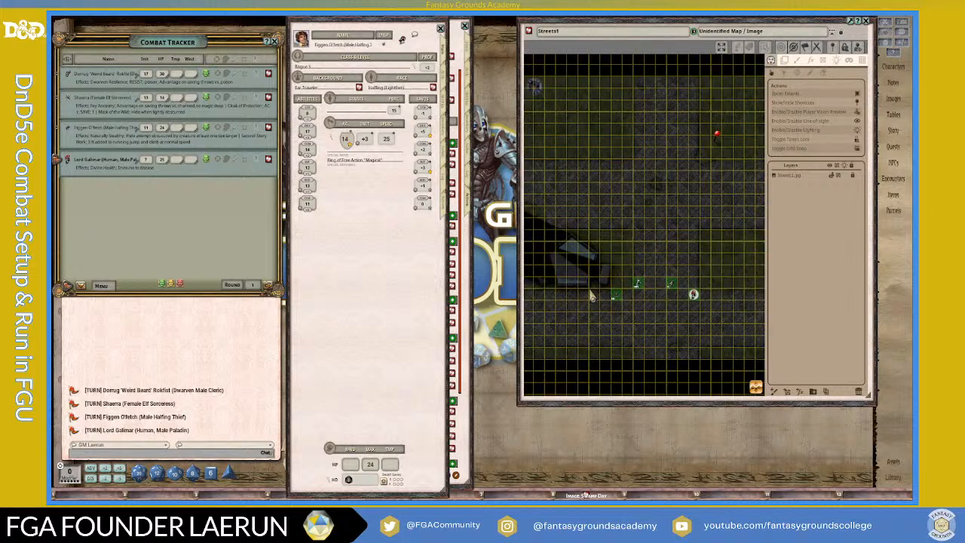
- Open the human paladin's character sheet and check the details of the Torches entry in his consumables
{"action": "scroll", "coordinate": [590, 302], "scroll_direction": "up", "scroll_amount": 3}
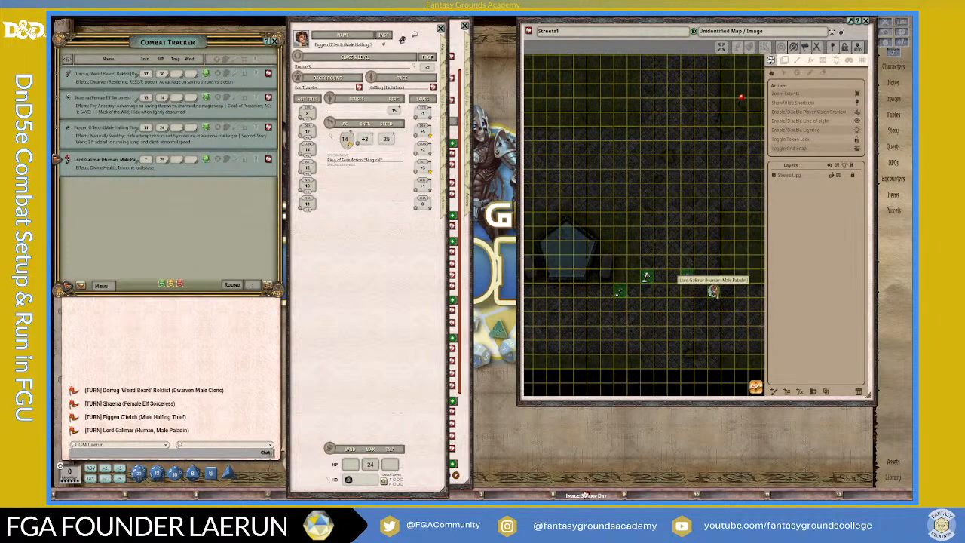
{"action": "scroll", "coordinate": [713, 290], "scroll_direction": "up", "scroll_amount": 1}
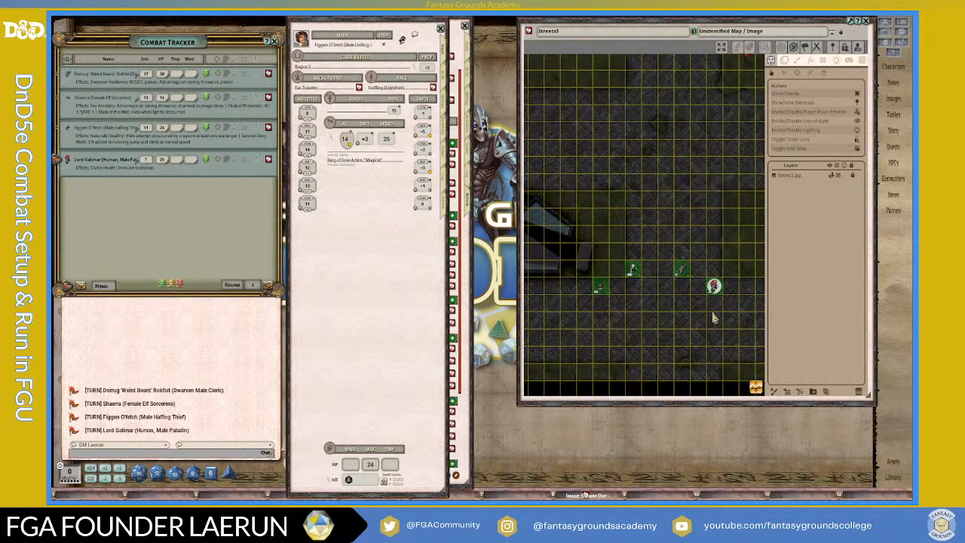
{"action": "scroll", "coordinate": [709, 254], "scroll_direction": "up", "scroll_amount": 1}
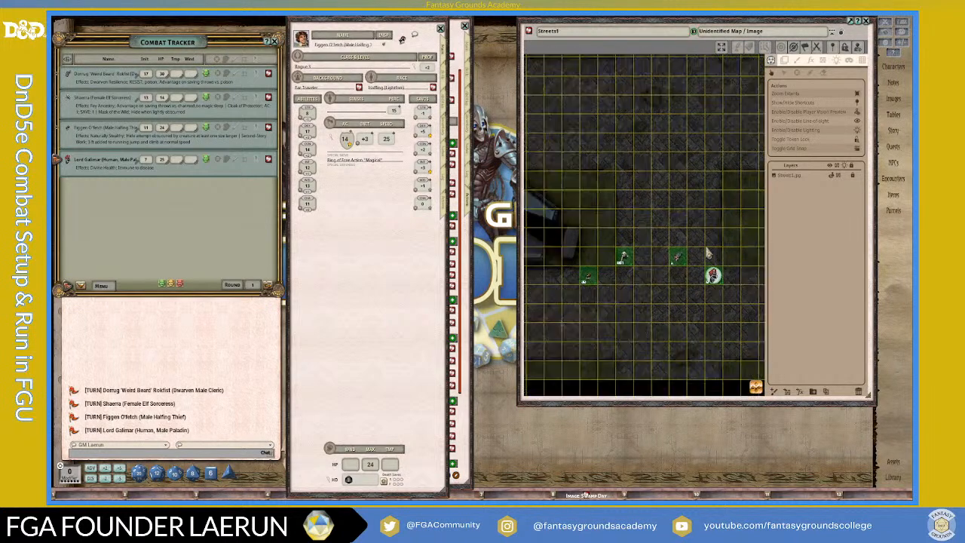
{"action": "scroll", "coordinate": [709, 254], "scroll_direction": "down", "scroll_amount": 1}
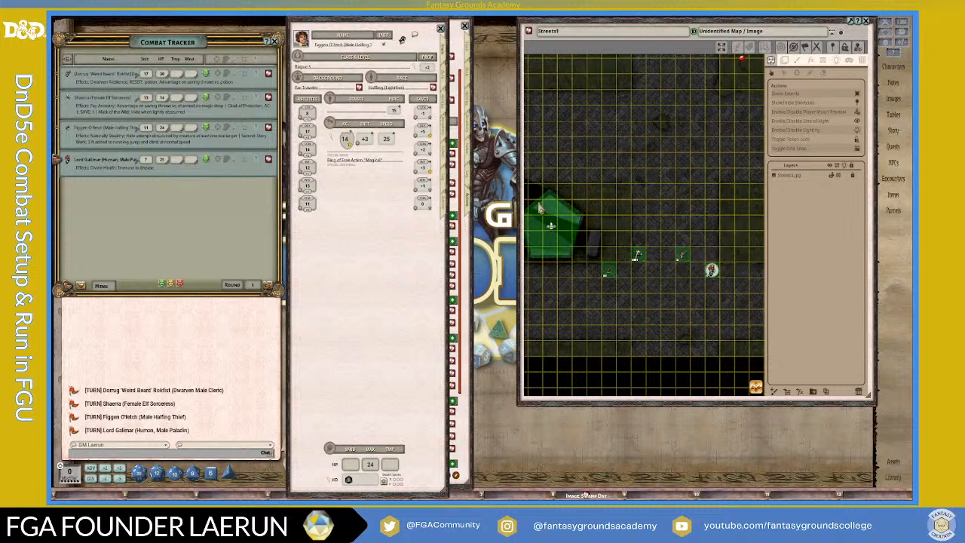
{"action": "left_click", "coordinate": [269, 160]}
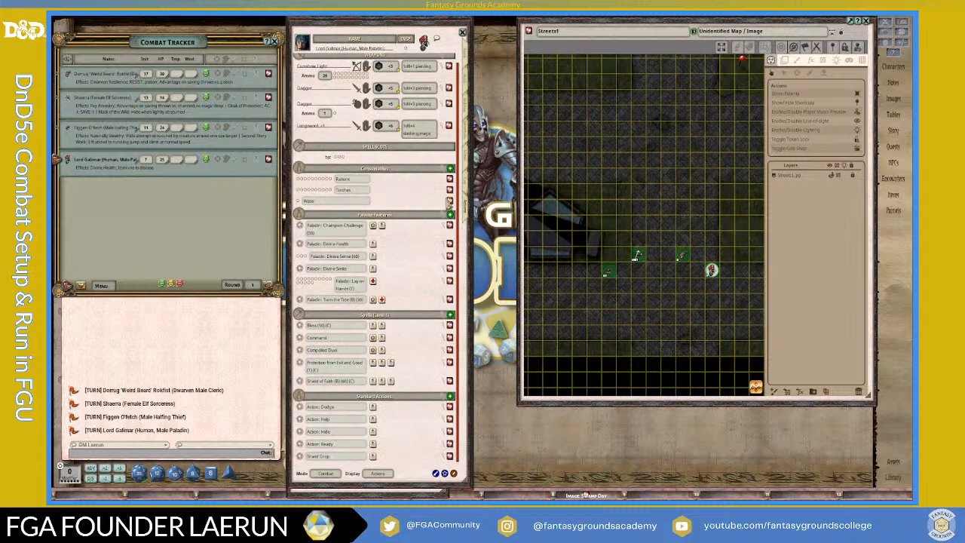
{"action": "left_click", "coordinate": [449, 191]}
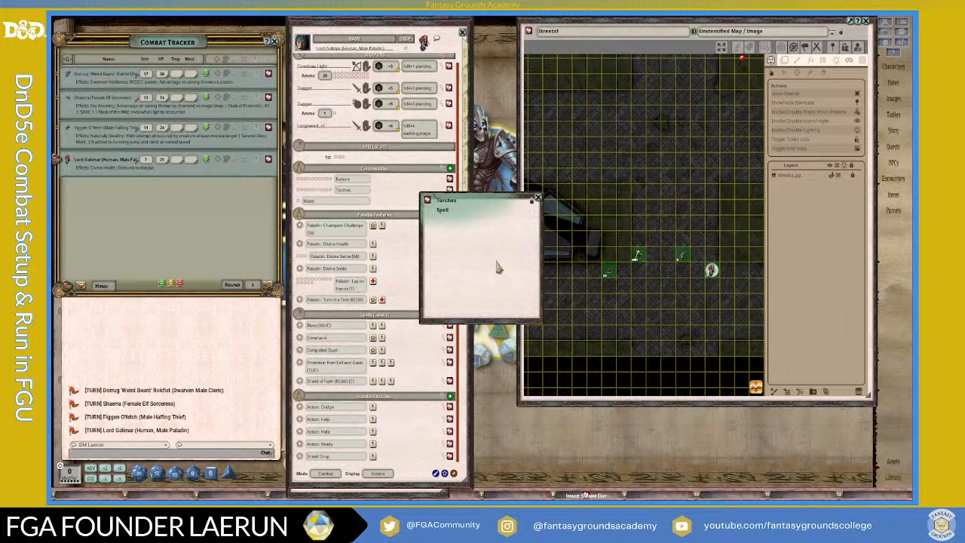
{"action": "left_click", "coordinate": [538, 198]}
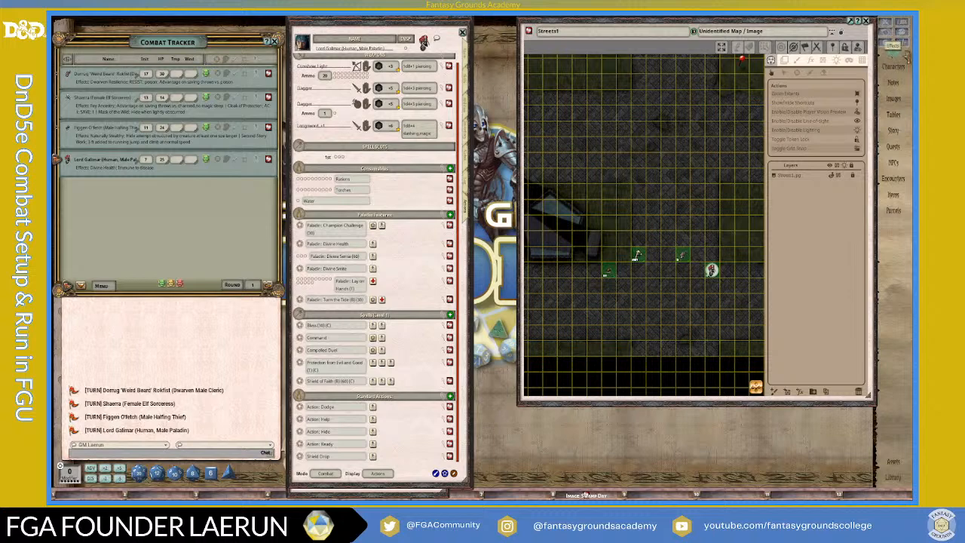
- Open the Effects list and mark one of the paladin's torches as used on his character sheet
{"action": "left_click", "coordinate": [887, 57]}
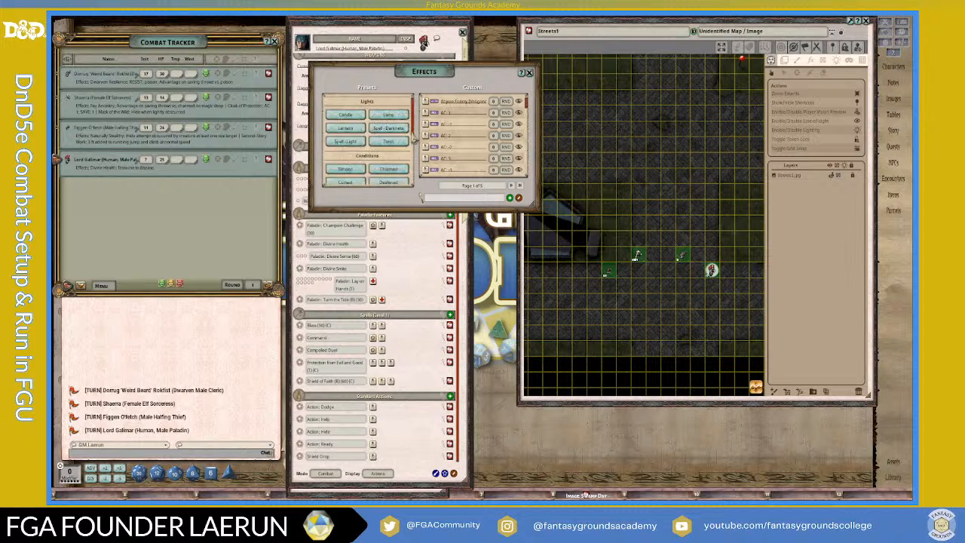
{"action": "left_click_drag", "start_coordinate": [442, 80], "coordinate": [144, 241]}
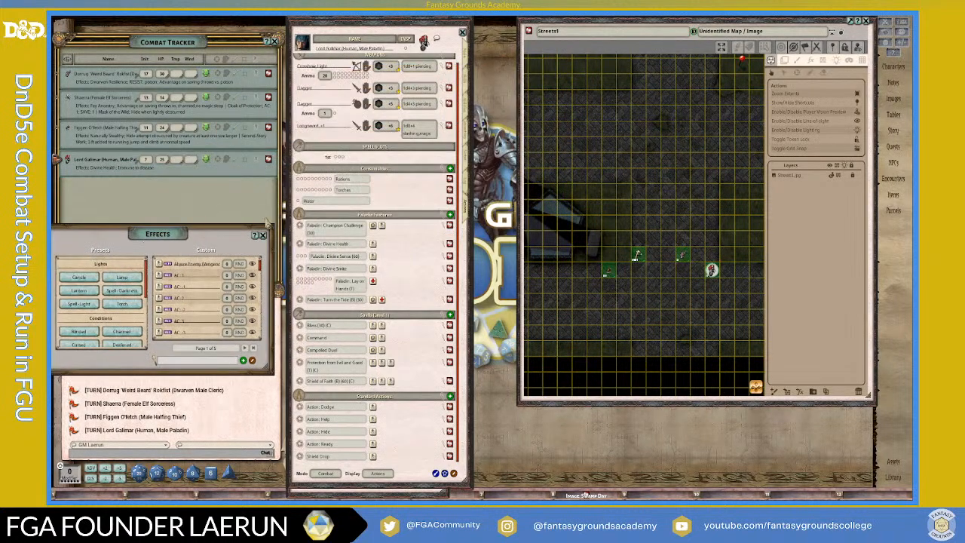
{"action": "left_click", "coordinate": [301, 195]}
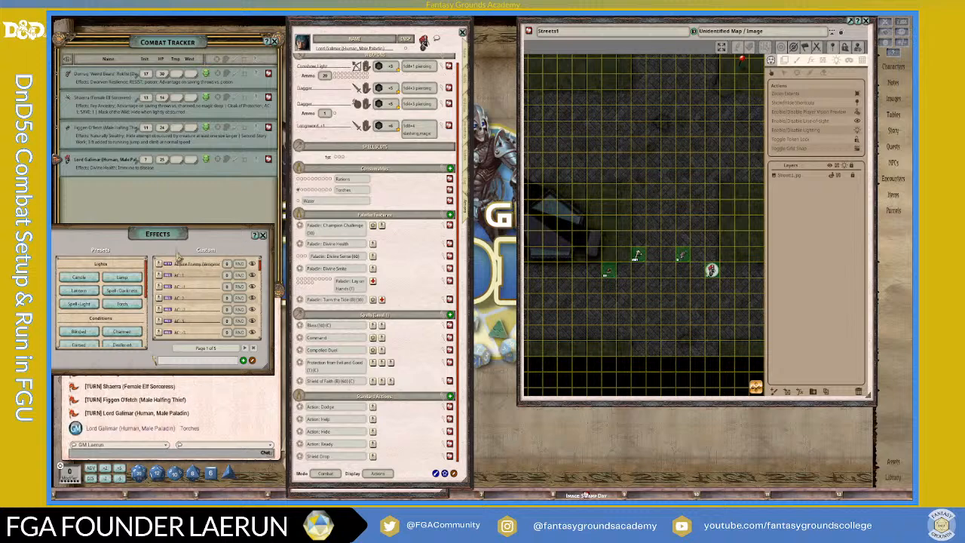
{"action": "left_click_drag", "start_coordinate": [193, 229], "coordinate": [481, 150]}
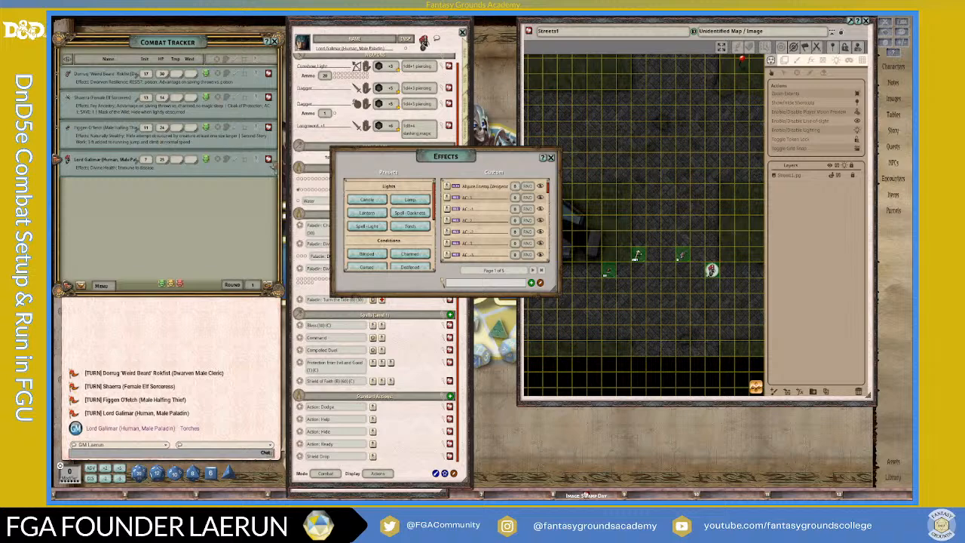
- Apply the Torch light effect to the human paladin's token on the street map
{"action": "scroll", "coordinate": [735, 313], "scroll_direction": "up", "scroll_amount": 3}
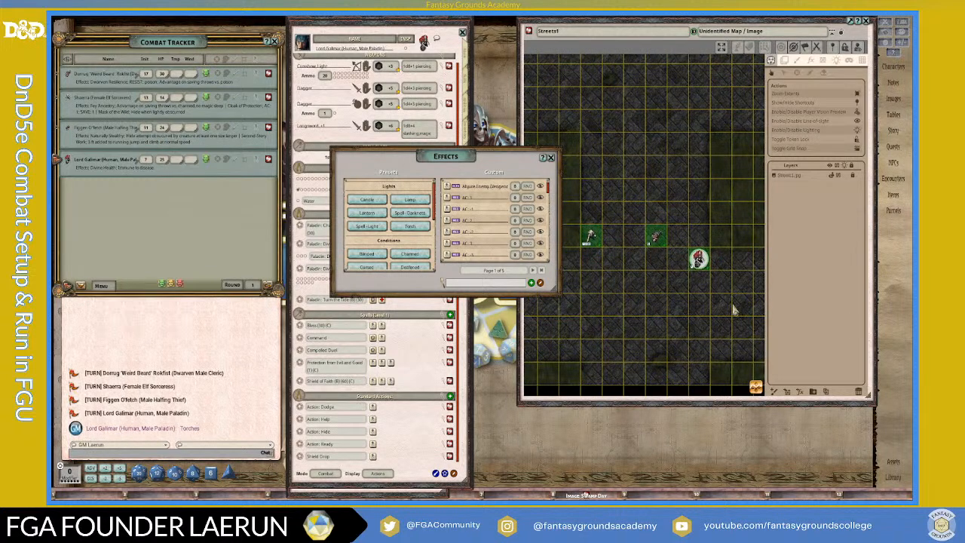
{"action": "scroll", "coordinate": [735, 310], "scroll_direction": "down", "scroll_amount": 2}
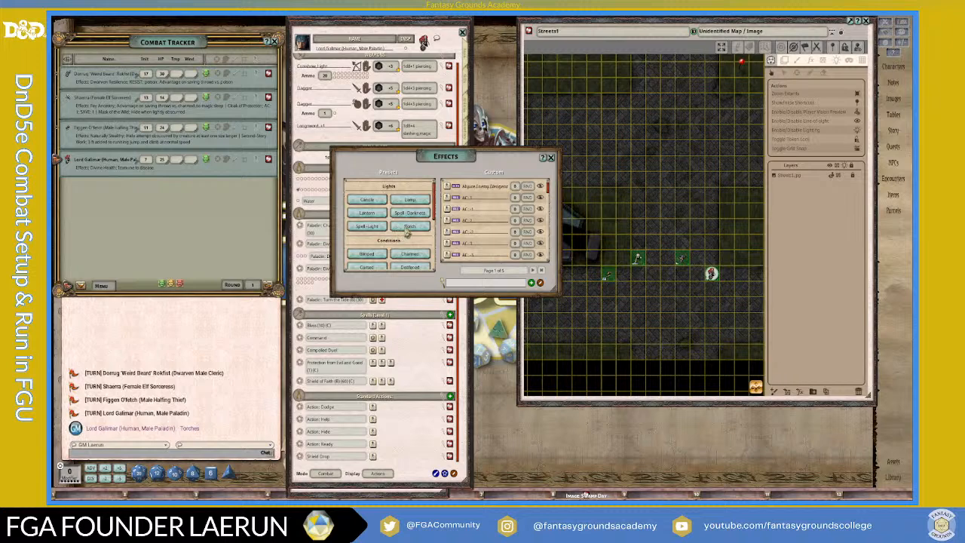
{"action": "left_click_drag", "start_coordinate": [406, 232], "coordinate": [179, 172]}
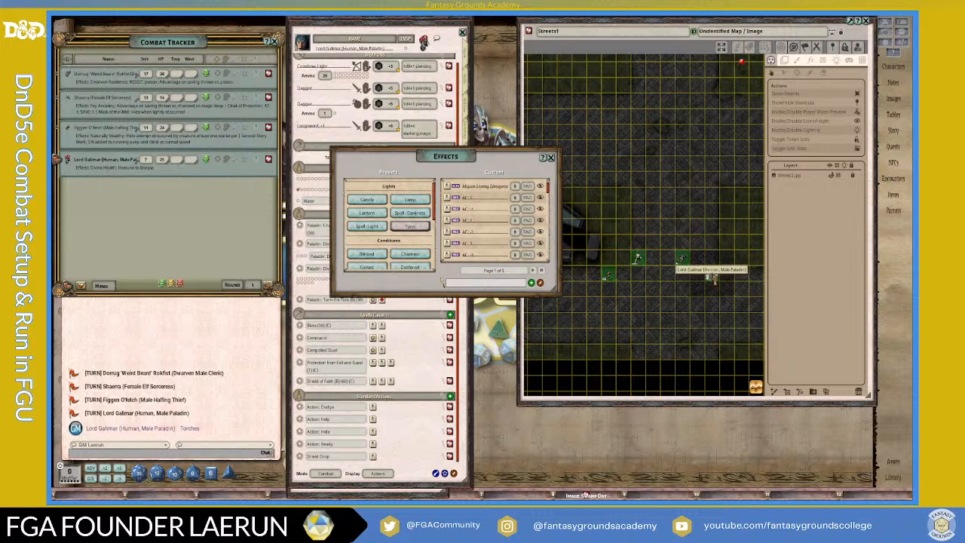
{"action": "left_click_drag", "start_coordinate": [711, 278], "coordinate": [711, 278]}
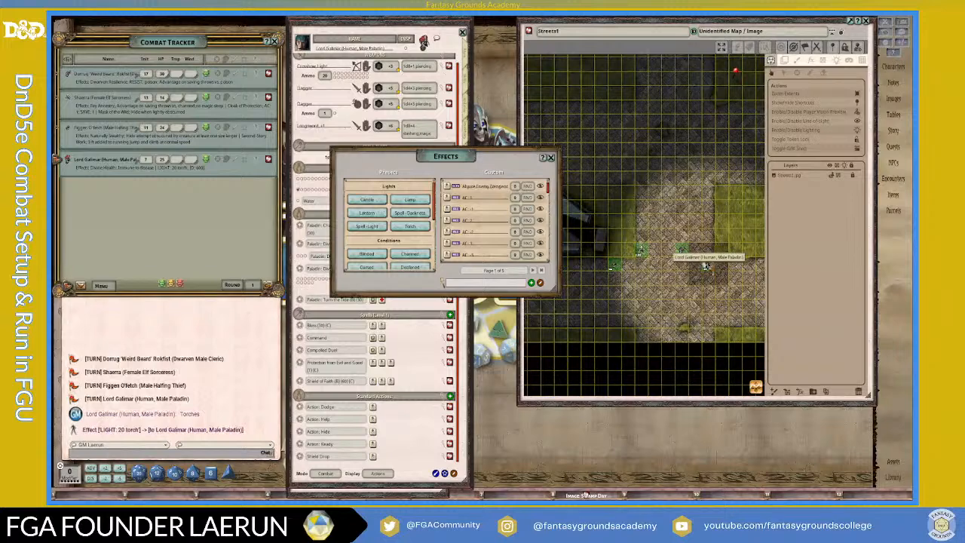
- Check how far the torchlight reaches around the party on the street map and close the Effects list
{"action": "left_click", "coordinate": [706, 265]}
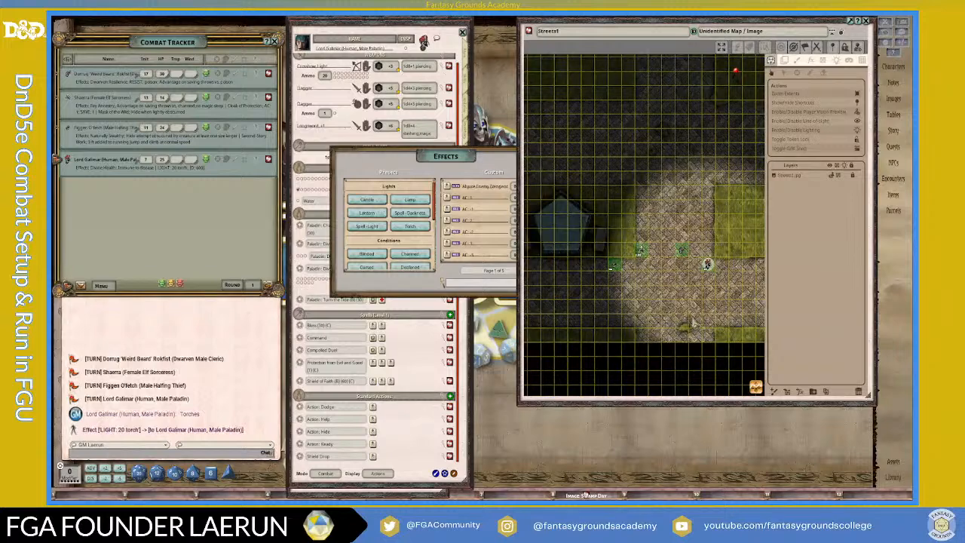
{"action": "scroll", "coordinate": [708, 306], "scroll_direction": "up", "scroll_amount": 1}
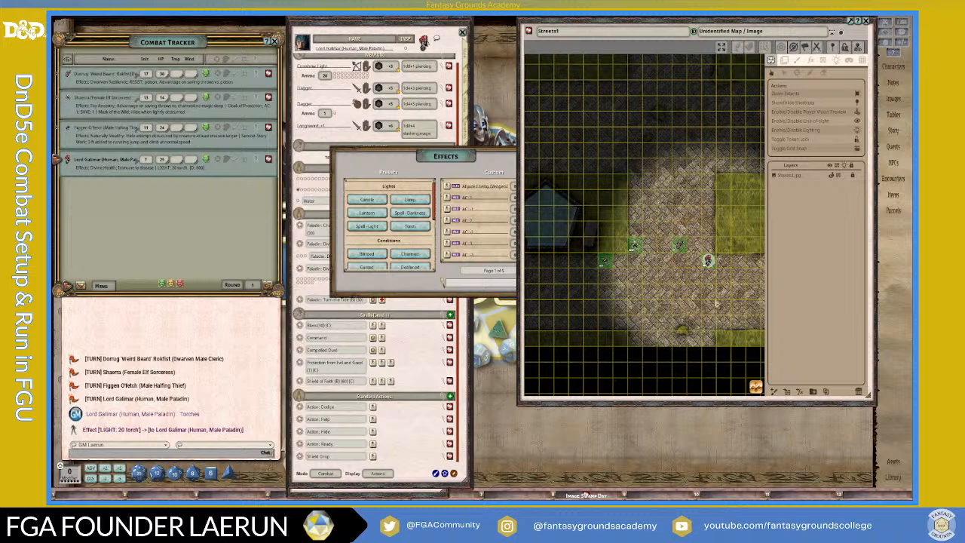
{"action": "scroll", "coordinate": [717, 295], "scroll_direction": "up", "scroll_amount": 2}
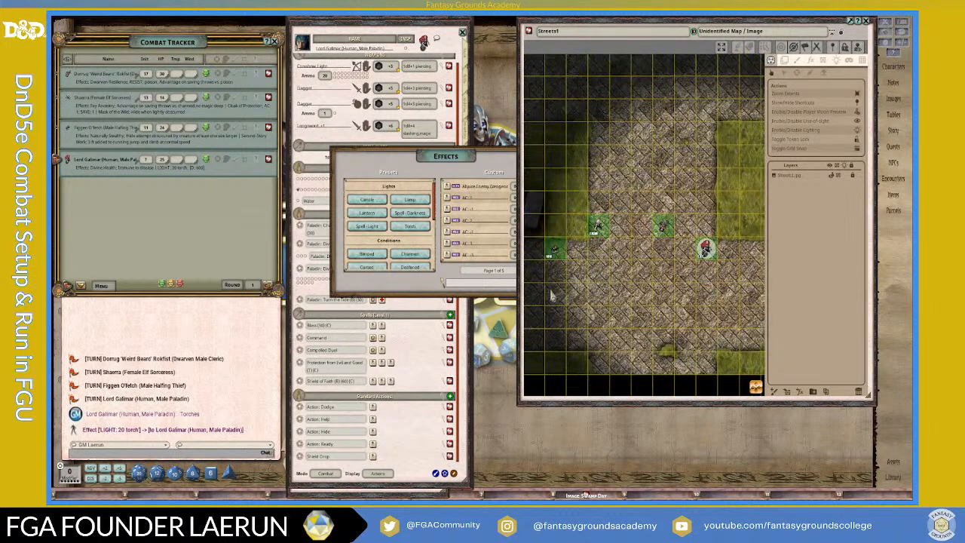
{"action": "scroll", "coordinate": [692, 349], "scroll_direction": "down", "scroll_amount": 3}
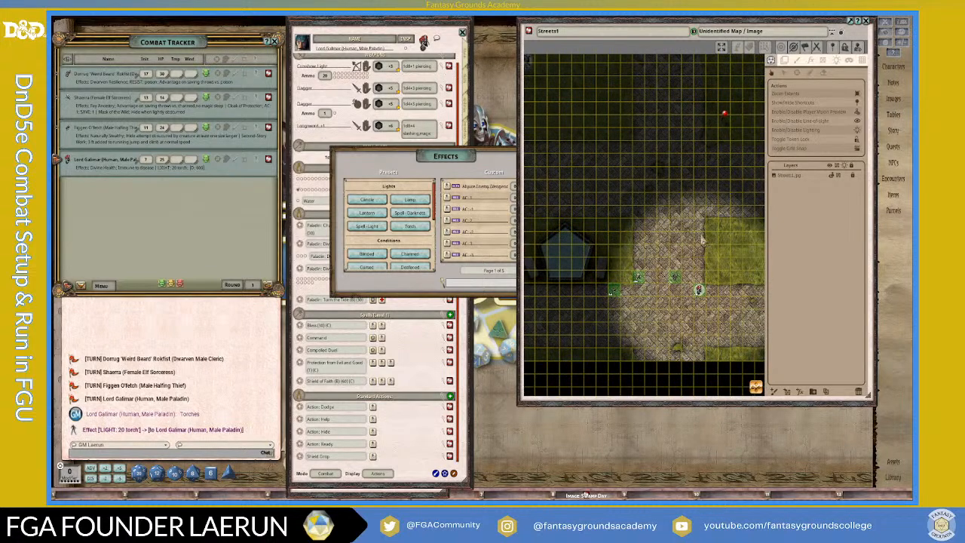
{"action": "left_click_drag", "start_coordinate": [439, 151], "coordinate": [402, 147]}
{"action": "left_click", "coordinate": [513, 153]}
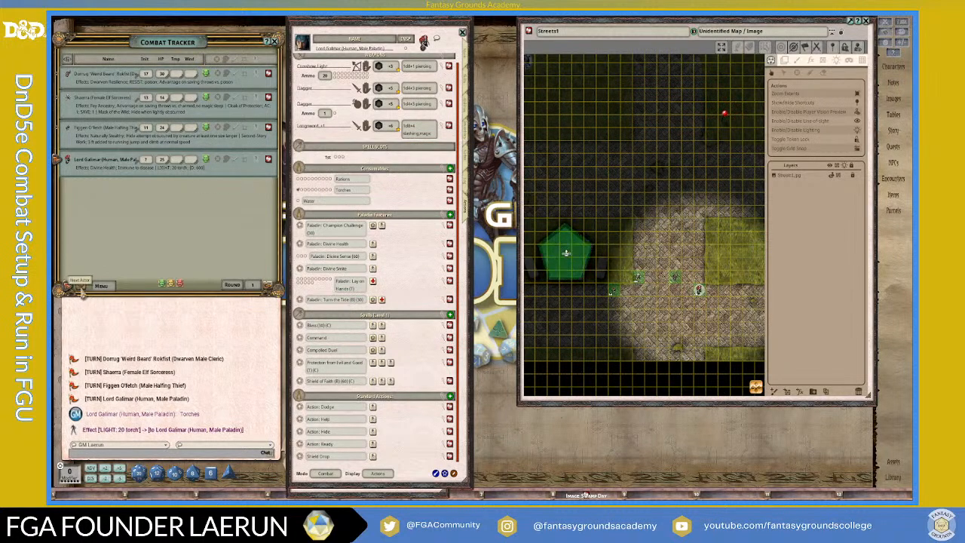
- Start round 2 with the elf sorceress's turn, move her token one square diagonally onto the grass and open her character sheet
{"action": "left_click", "coordinate": [82, 287]}
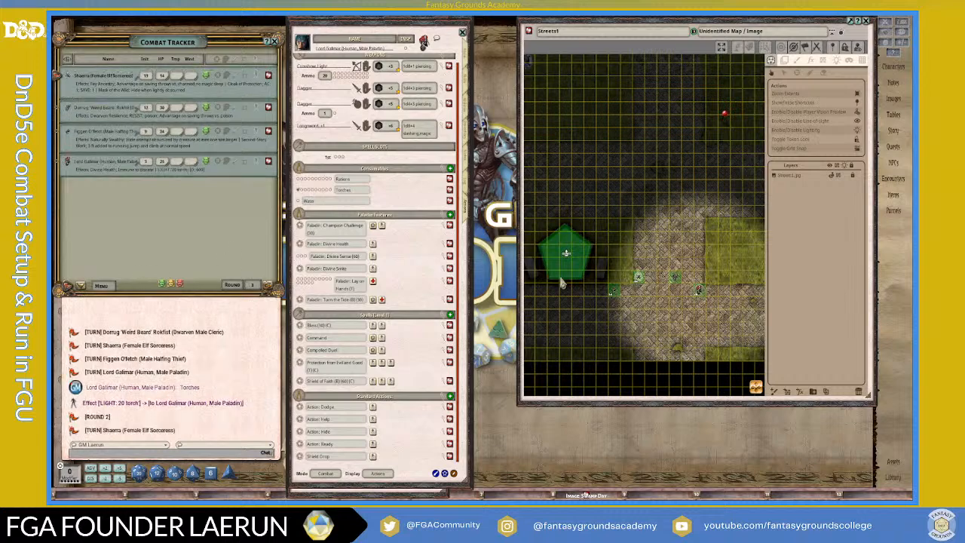
{"action": "scroll", "coordinate": [653, 295], "scroll_direction": "up", "scroll_amount": 5}
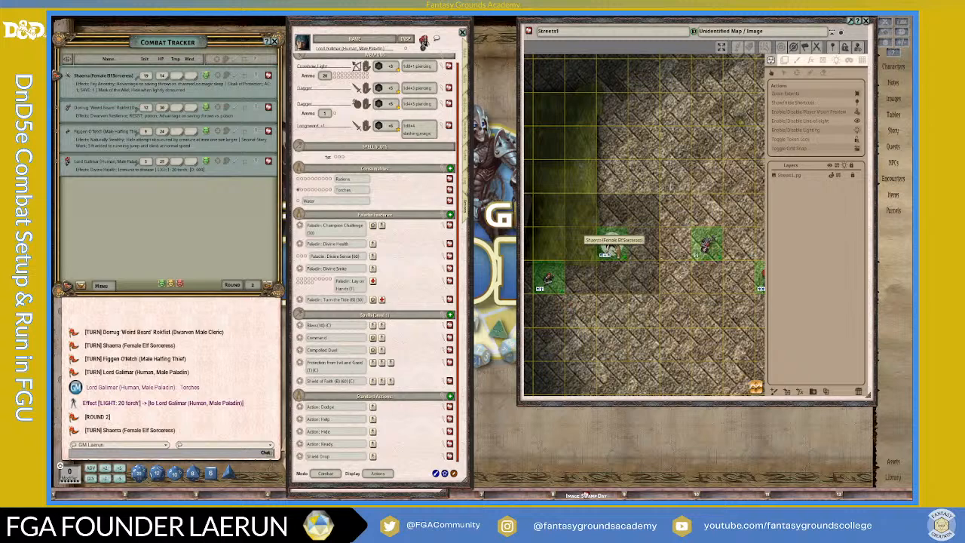
{"action": "mouse_move", "coordinate": [607, 250]}
{"action": "left_mouse_down"}
{"action": "mouse_move", "coordinate": [581, 243]}
{"action": "mouse_move", "coordinate": [584, 209]}
{"action": "left_mouse_up"}
{"action": "left_click", "coordinate": [570, 227]}
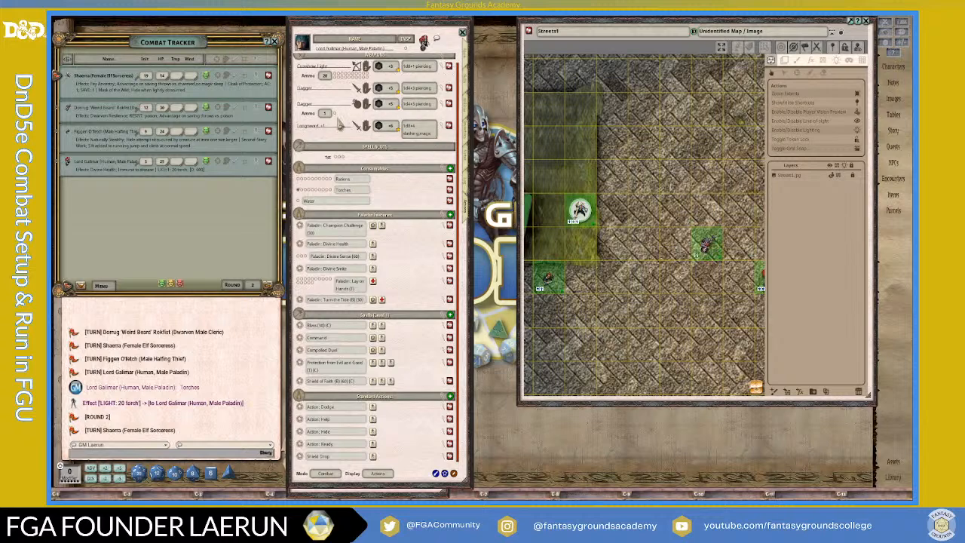
{"action": "left_click", "coordinate": [269, 77]}
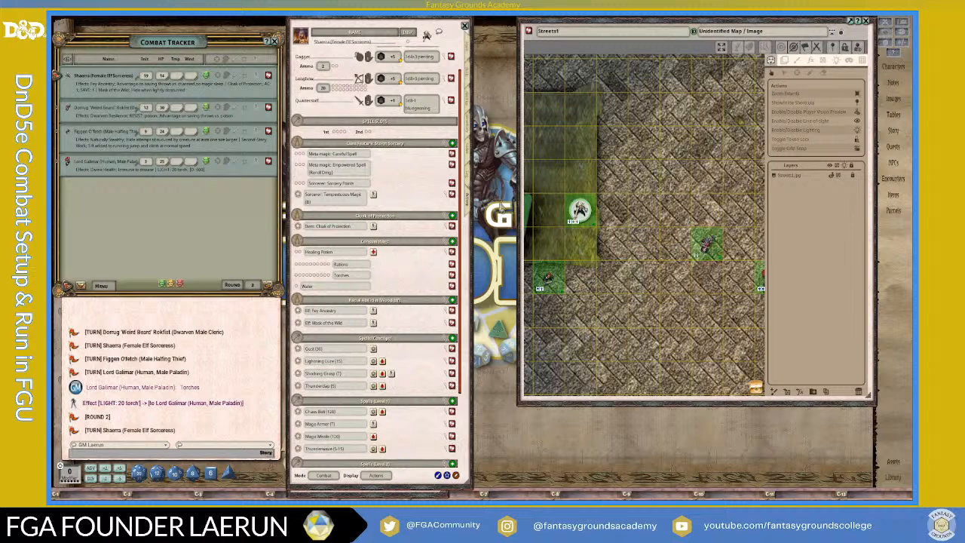
- Open the Goblin Attack! encounter from its pin on the street map and move its window clear of the party's tokens
{"action": "scroll", "coordinate": [701, 252], "scroll_direction": "down", "scroll_amount": 5}
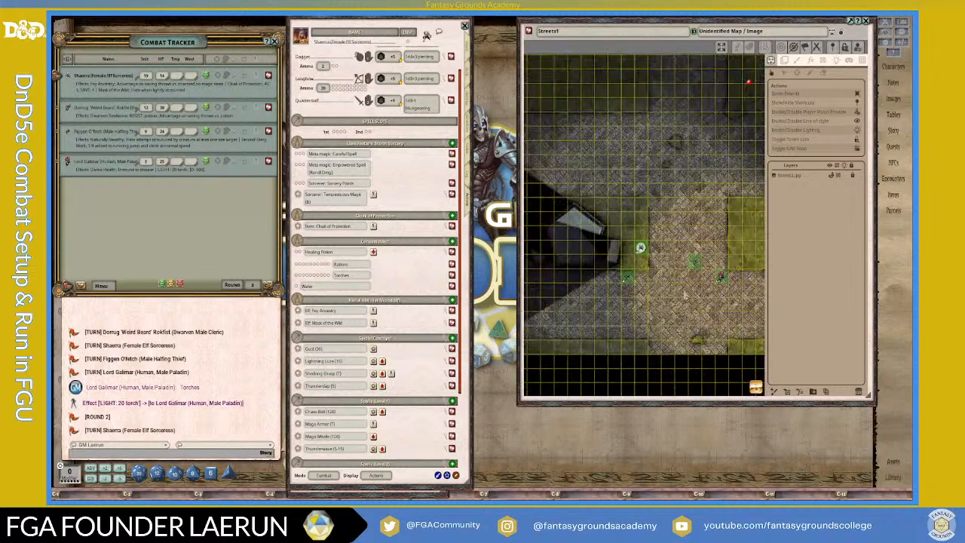
{"action": "left_click_drag", "start_coordinate": [757, 389], "coordinate": [785, 336]}
{"action": "scroll", "coordinate": [630, 242], "scroll_direction": "up", "scroll_amount": 3}
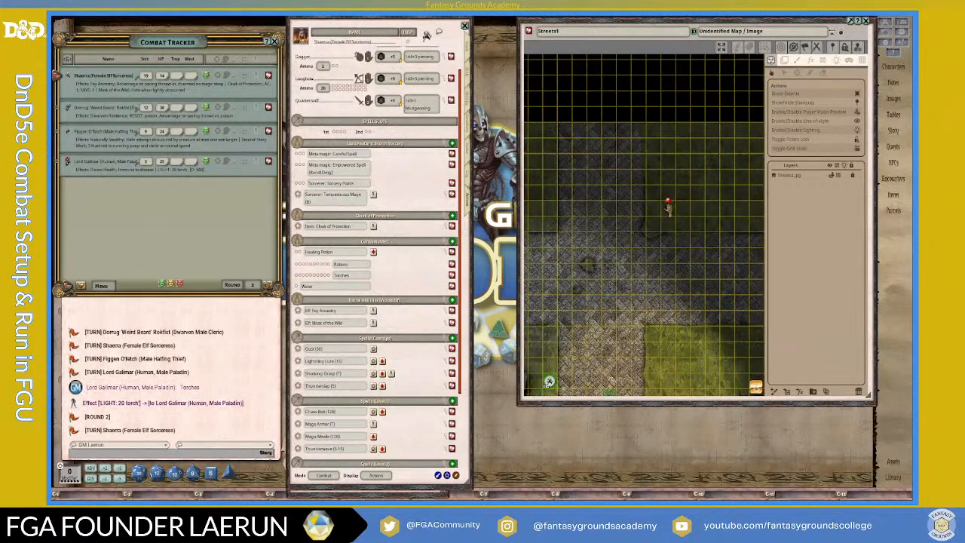
{"action": "scroll", "coordinate": [668, 209], "scroll_direction": "down", "scroll_amount": 2}
{"action": "double_click", "coordinate": [668, 201]}
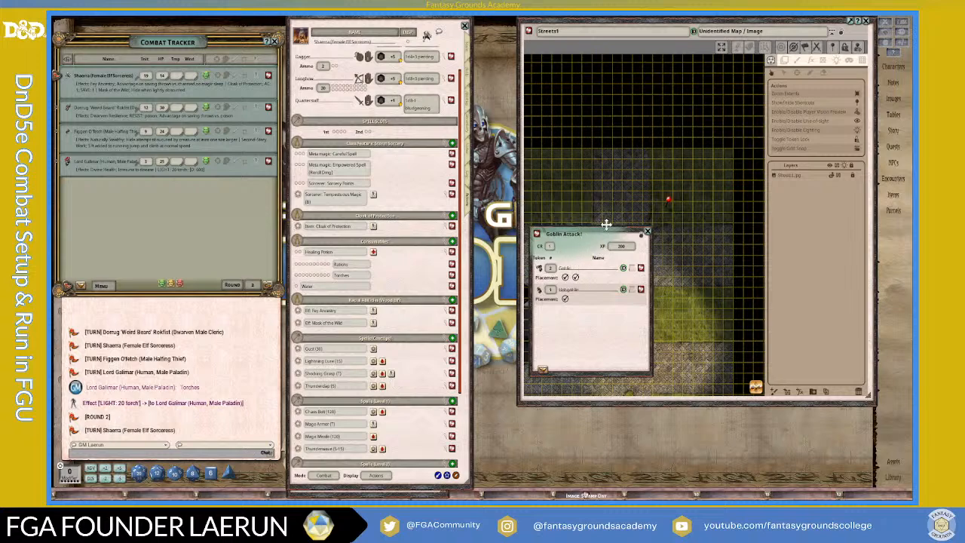
{"action": "left_click_drag", "start_coordinate": [603, 242], "coordinate": [598, 72]}
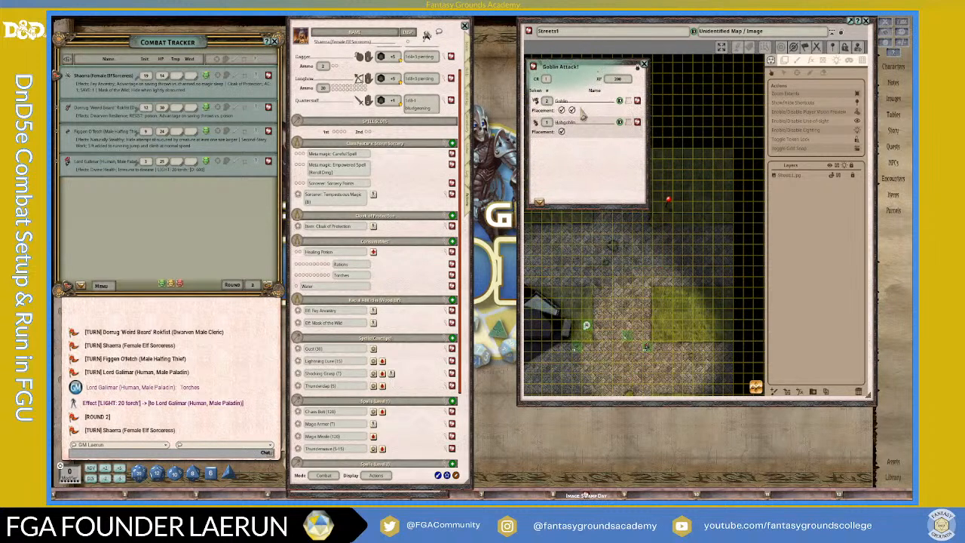
- Add the Goblin Attack! encounter's creatures to the Combat Tracker, close the encounter window and check the enemy tokens on the street map
{"action": "left_click", "coordinate": [542, 209]}
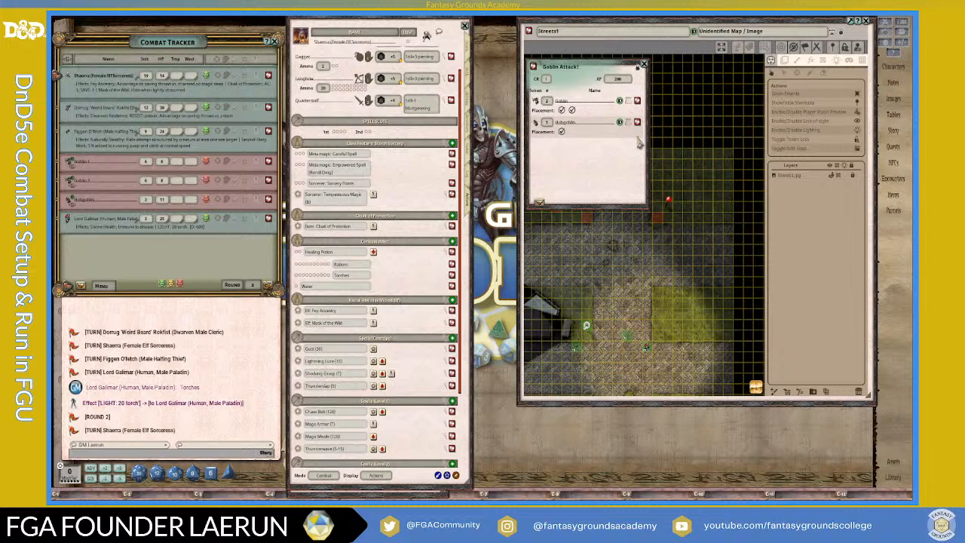
{"action": "left_click", "coordinate": [644, 65]}
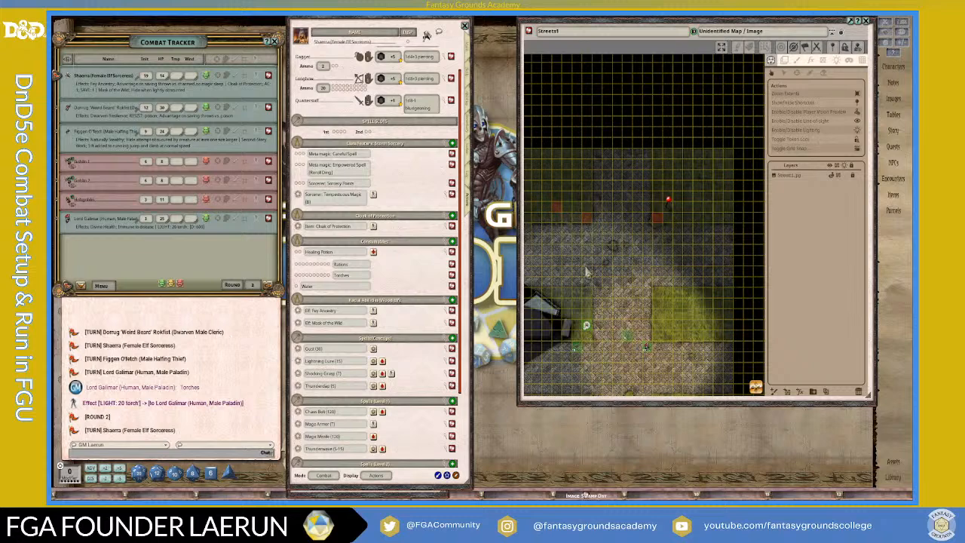
{"action": "scroll", "coordinate": [566, 234], "scroll_direction": "up", "scroll_amount": 2}
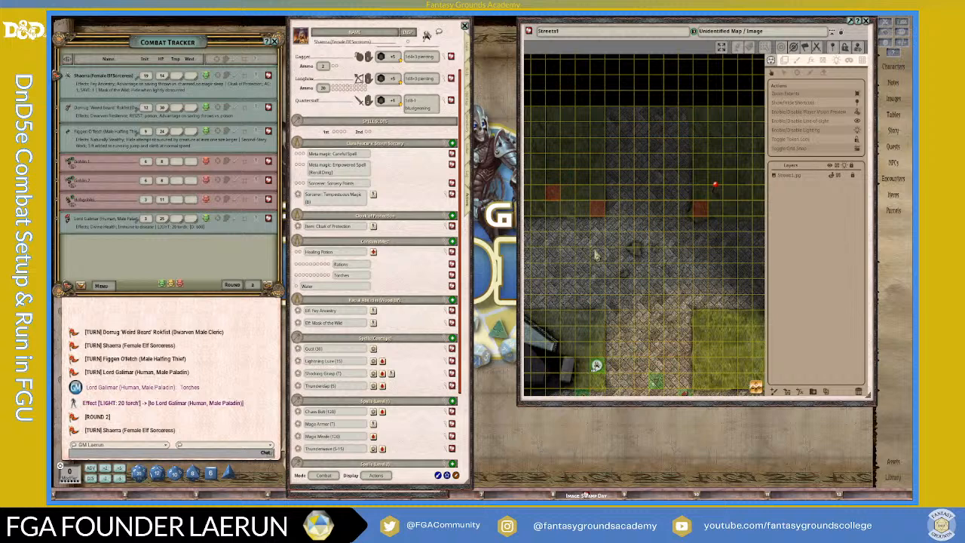
{"action": "scroll", "coordinate": [595, 255], "scroll_direction": "down", "scroll_amount": 2}
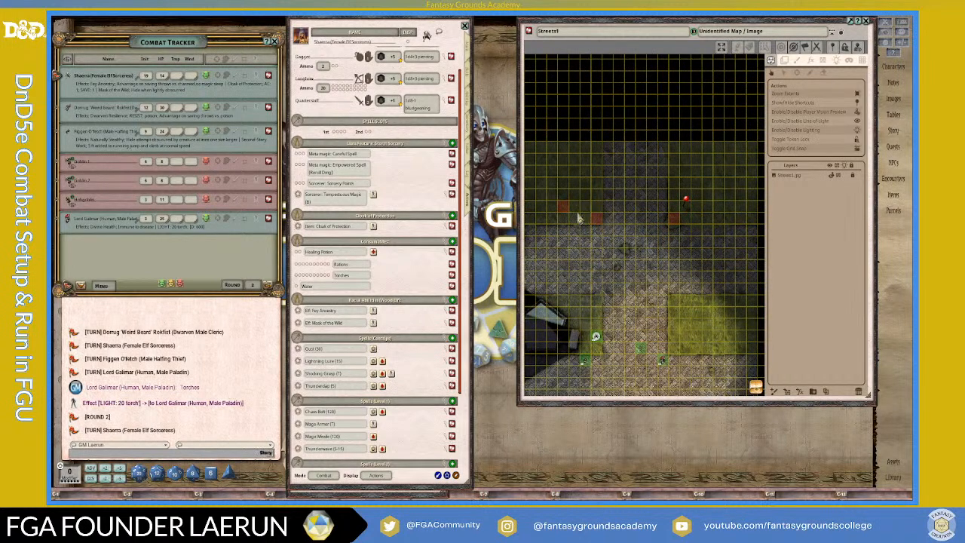
{"action": "scroll", "coordinate": [655, 245], "scroll_direction": "up", "scroll_amount": 1}
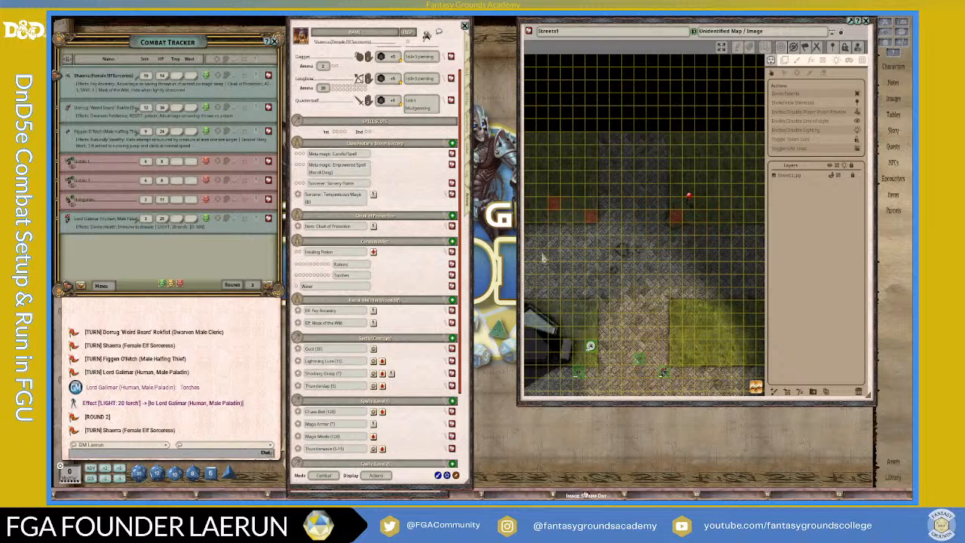
{"action": "scroll", "coordinate": [542, 257], "scroll_direction": "up", "scroll_amount": 1}
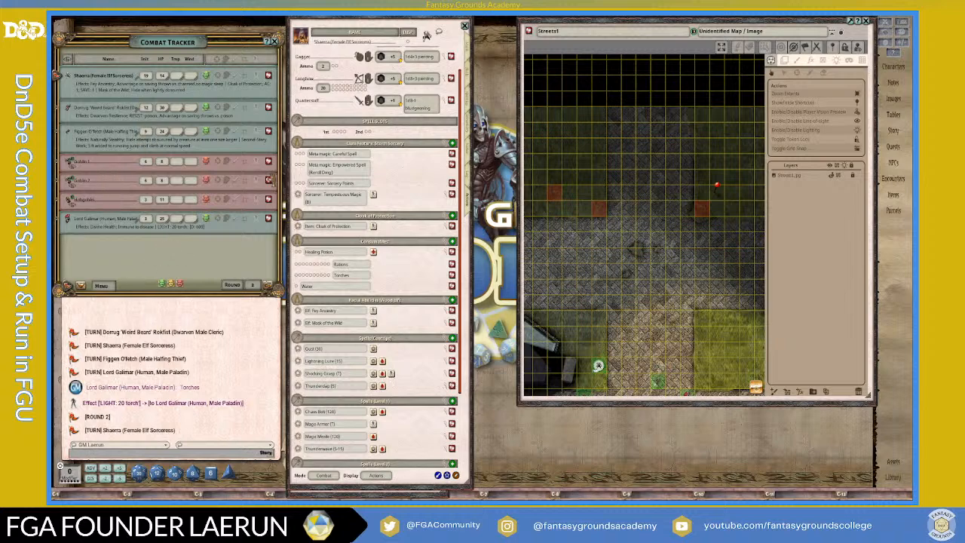
- Open the sheets of both goblins from the Combat Tracker, stack them over the character sheet and lengthen them to show their actions
{"action": "left_click", "coordinate": [269, 162]}
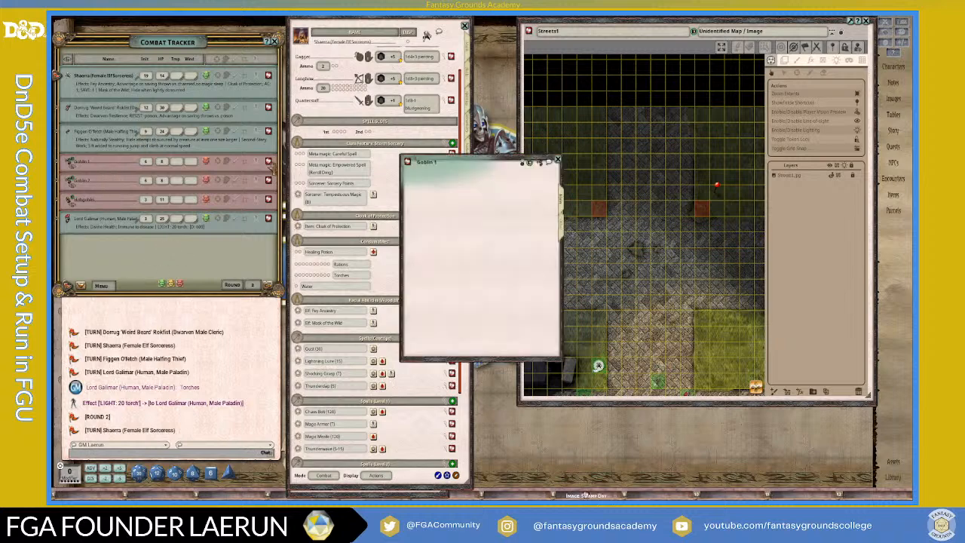
{"action": "left_click_drag", "start_coordinate": [460, 156], "coordinate": [340, 21]}
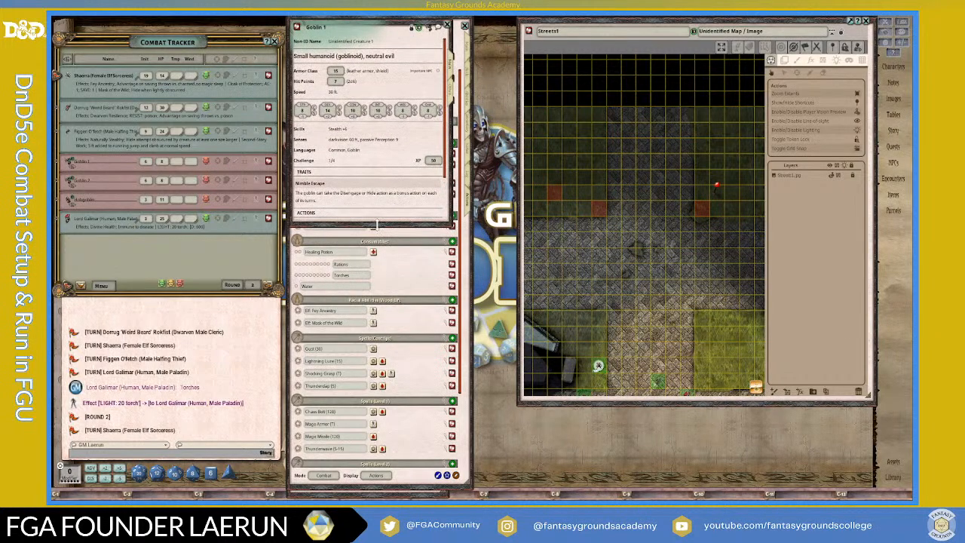
{"action": "left_click_drag", "start_coordinate": [377, 224], "coordinate": [373, 400]}
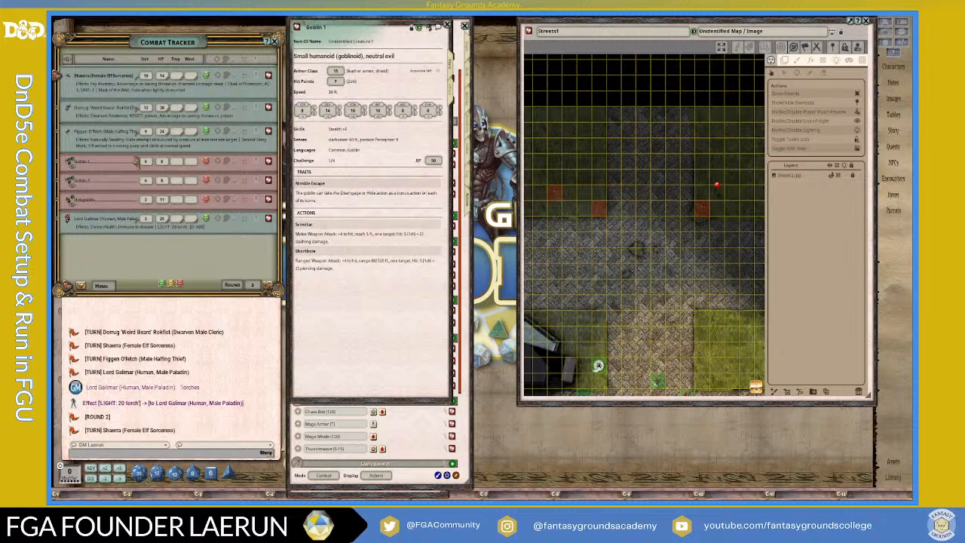
{"action": "left_click", "coordinate": [269, 181]}
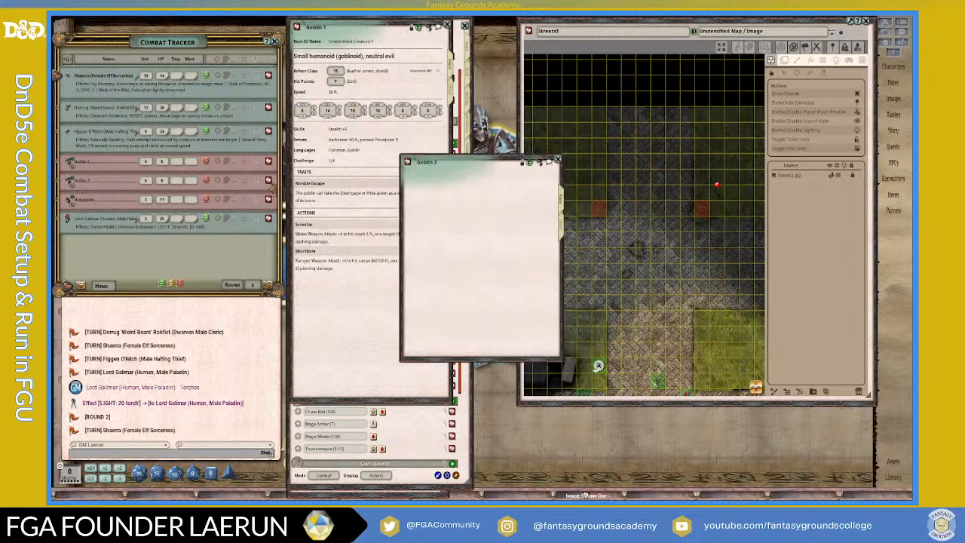
{"action": "left_click_drag", "start_coordinate": [494, 165], "coordinate": [381, 25]}
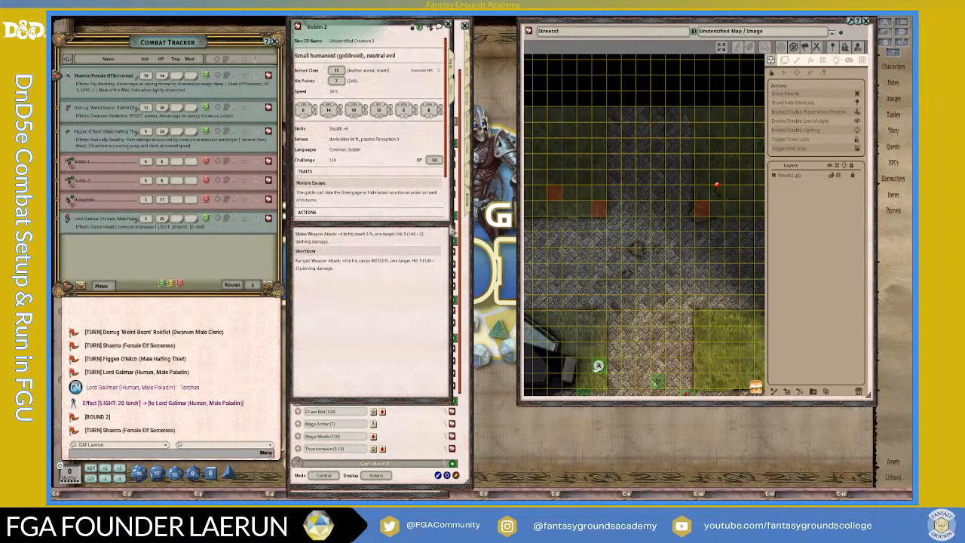
{"action": "left_click_drag", "start_coordinate": [450, 228], "coordinate": [448, 404]}
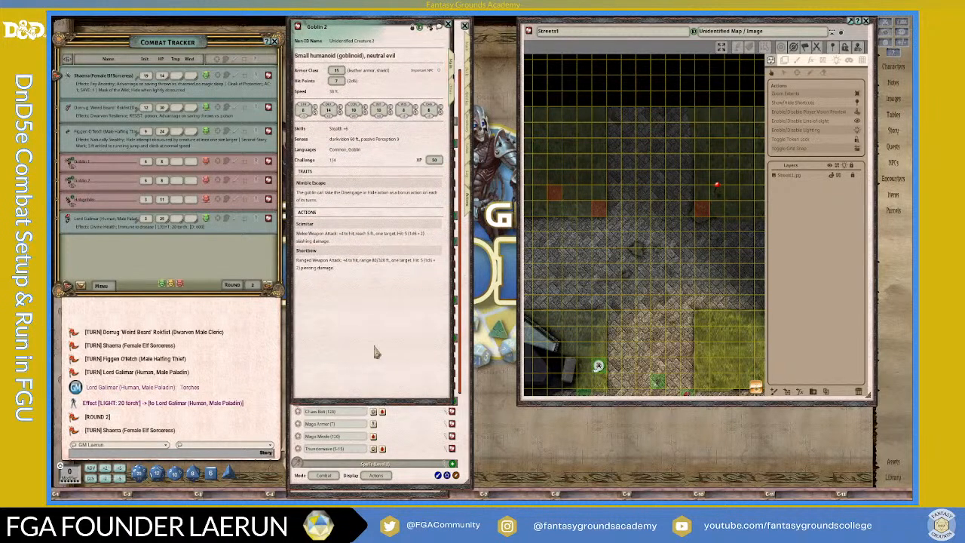
- Open the hobgoblin's sheet from the Combat Tracker, place it over the goblin sheets and lengthen it to show its actions
{"action": "left_click", "coordinate": [269, 199]}
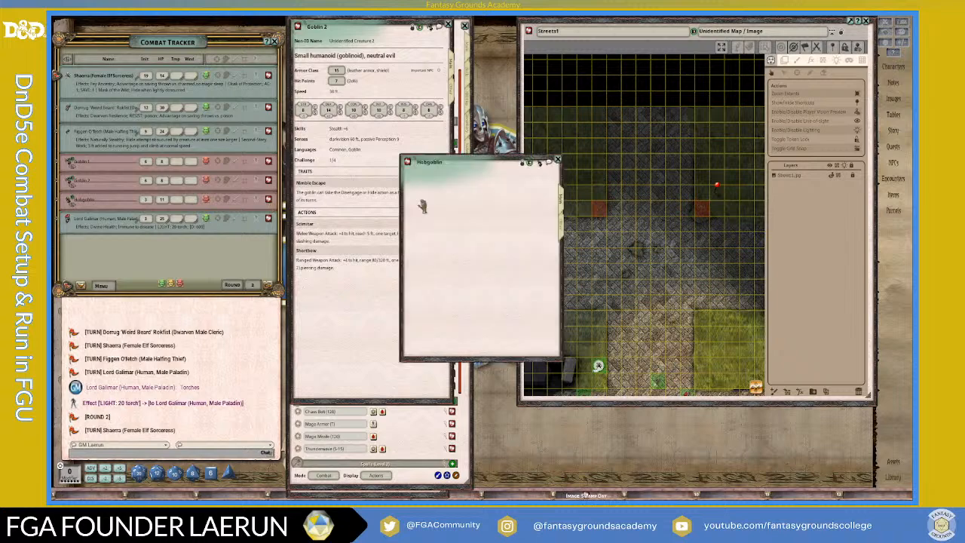
{"action": "left_click_drag", "start_coordinate": [468, 168], "coordinate": [355, 27]}
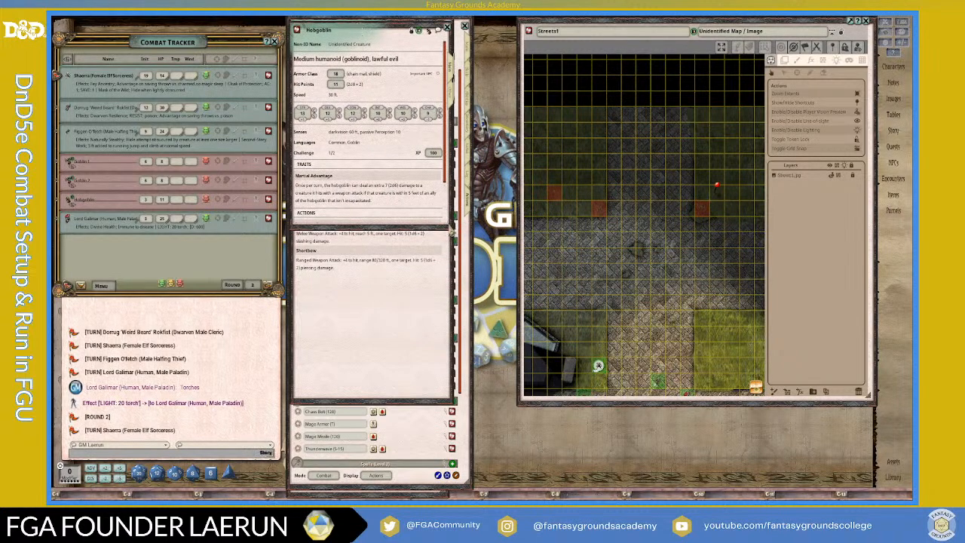
{"action": "left_click_drag", "start_coordinate": [453, 224], "coordinate": [456, 398]}
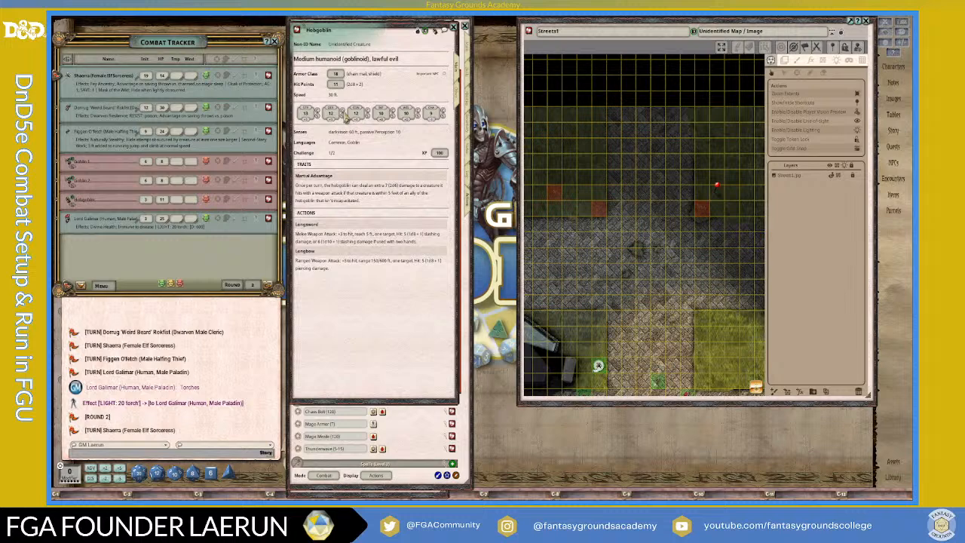
- Pull out the dice tower, roll the hobgoblin's Dexterity check in it and tuck the tower back beside the chat
{"action": "left_click_drag", "start_coordinate": [348, 115], "coordinate": [289, 449]}
{"action": "key", "text": "ctrl"}
{"action": "left_click_drag", "start_coordinate": [286, 454], "coordinate": [237, 450]}
{"action": "key", "text": "ctrl"}
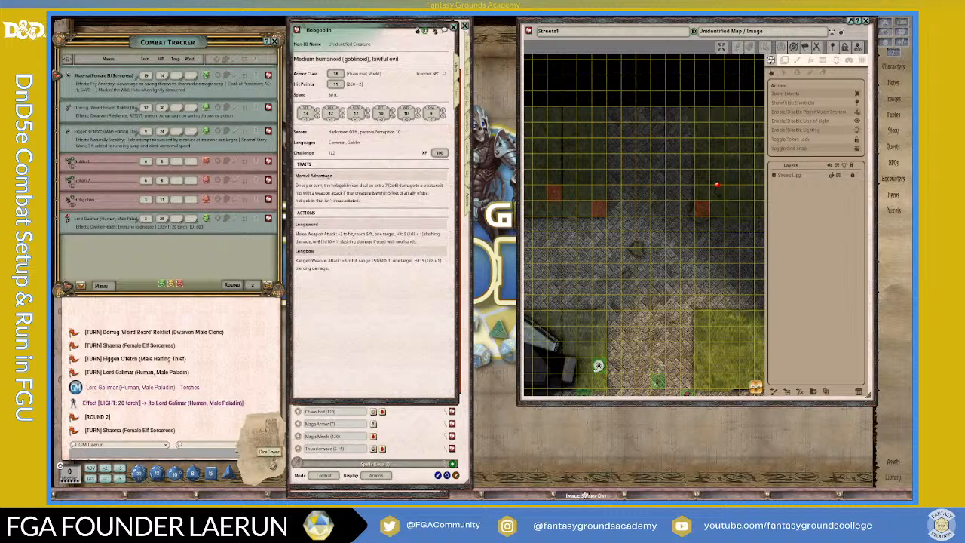
{"action": "right_click", "coordinate": [269, 457]}
{"action": "left_click", "coordinate": [269, 425]}
{"action": "key", "text": "ctrl"}
{"action": "key", "text": "ctrl"}
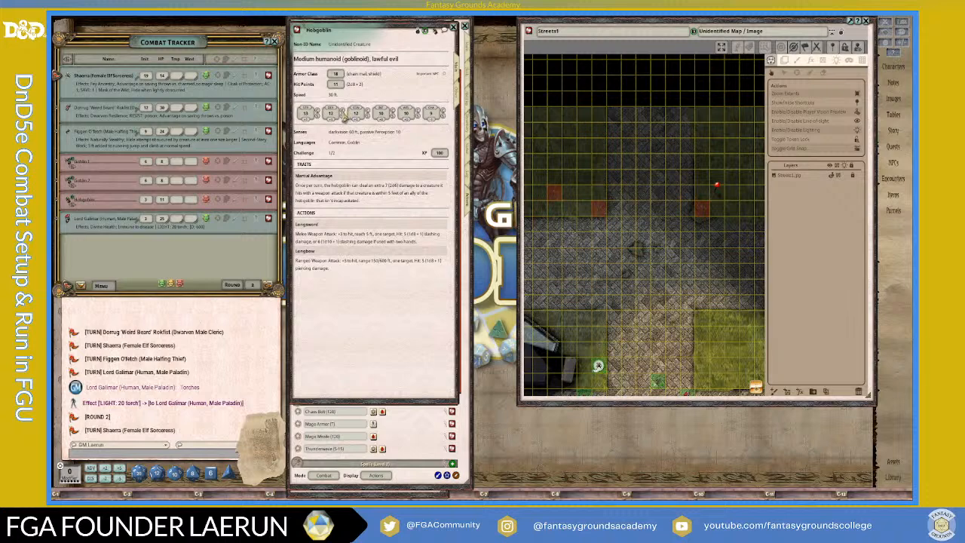
{"action": "left_click_drag", "start_coordinate": [344, 114], "coordinate": [264, 449]}
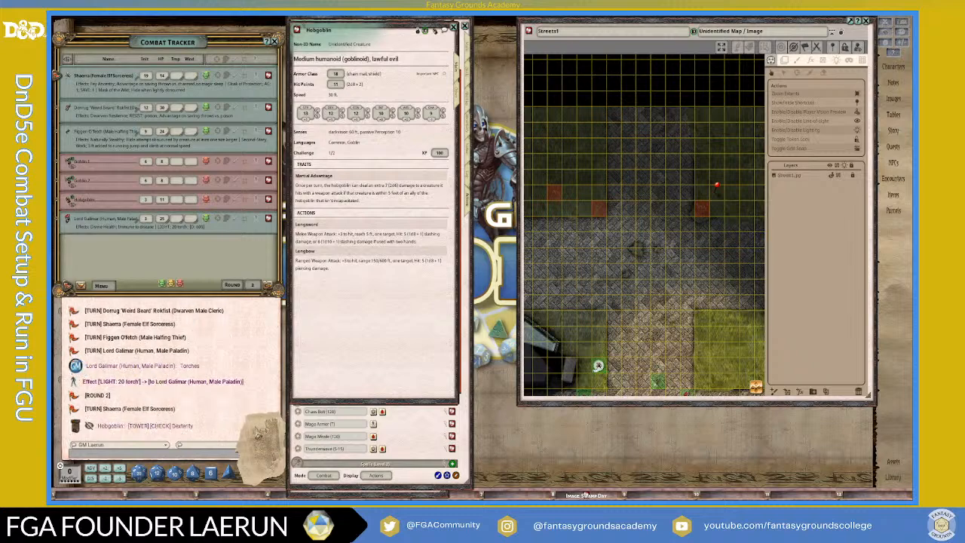
{"action": "left_click_drag", "start_coordinate": [258, 436], "coordinate": [284, 437]}
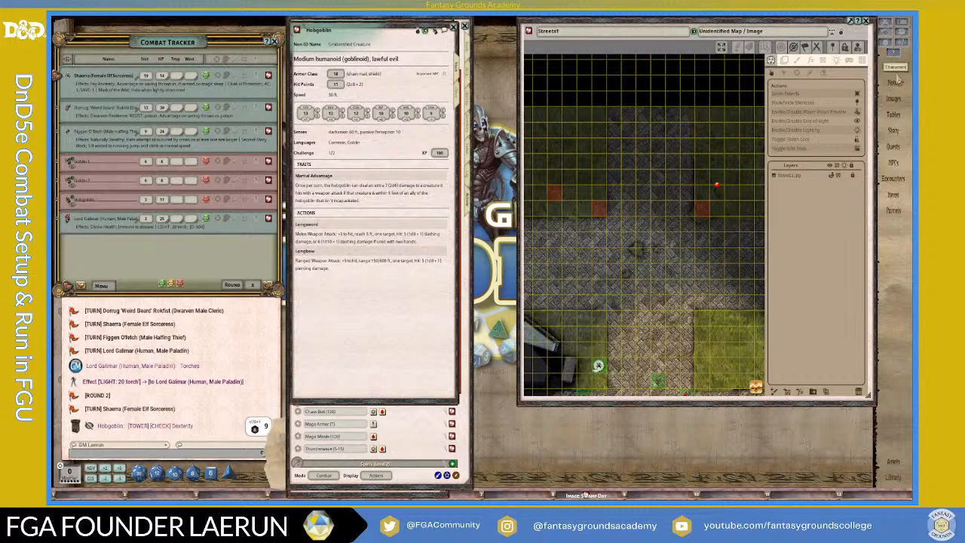
- Look over the party's abilities and the group ability, save, skill and attack rolls on the Party Sheet
{"action": "left_click", "coordinate": [894, 28]}
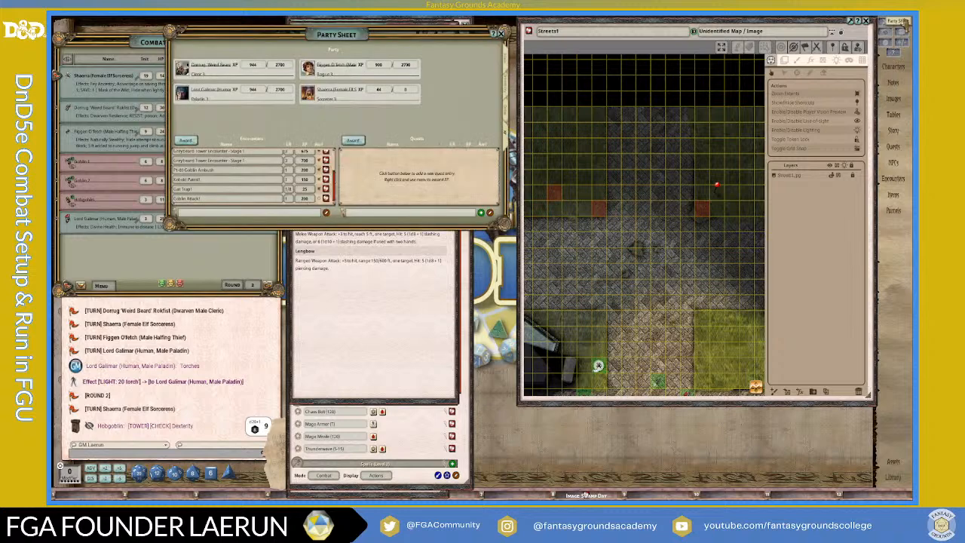
{"action": "left_click", "coordinate": [508, 65]}
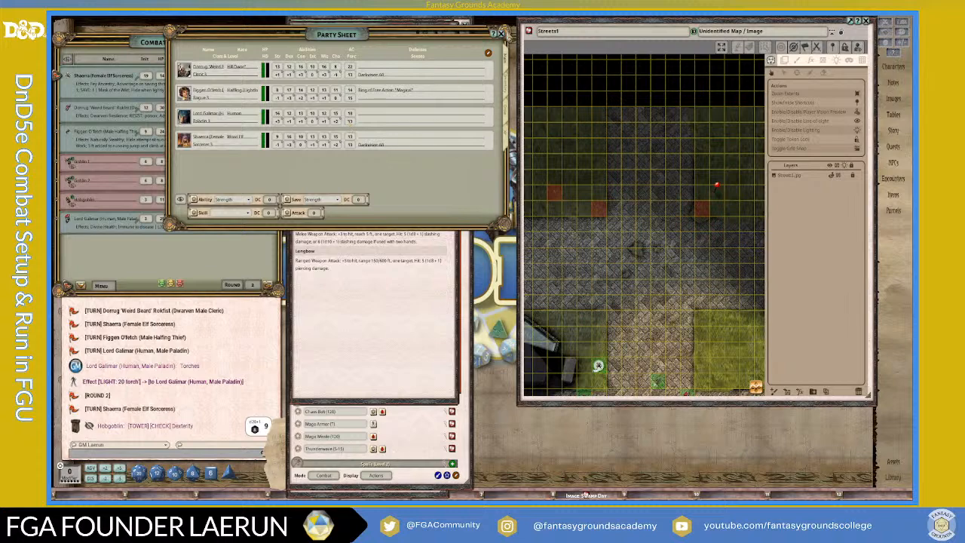
{"action": "left_click", "coordinate": [501, 34]}
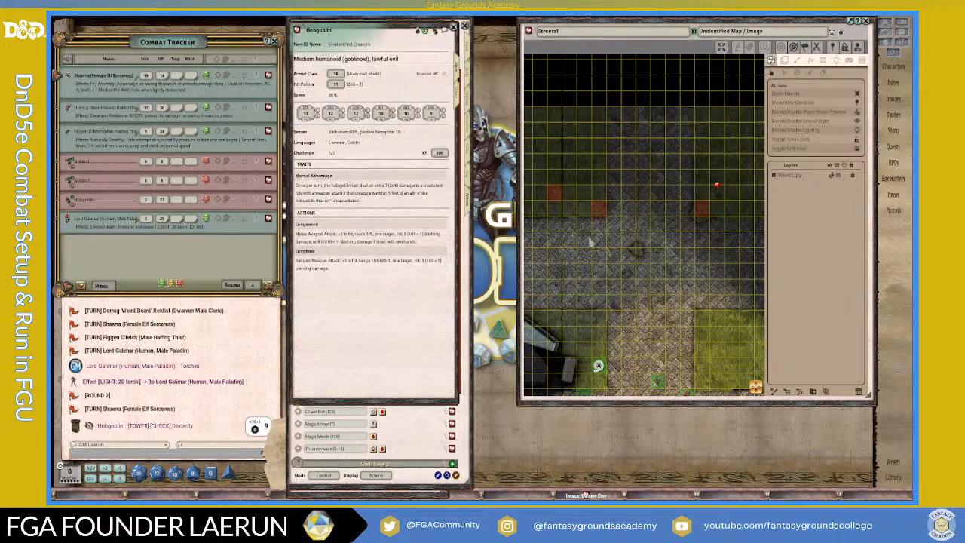
- Apply the sorceress's Mage Armor effect (AC: 3) to herself from her character sheet and mark one 1st-level spell slot as used
{"action": "scroll", "coordinate": [632, 356], "scroll_direction": "up", "scroll_amount": 3}
{"action": "left_click", "coordinate": [587, 369]}
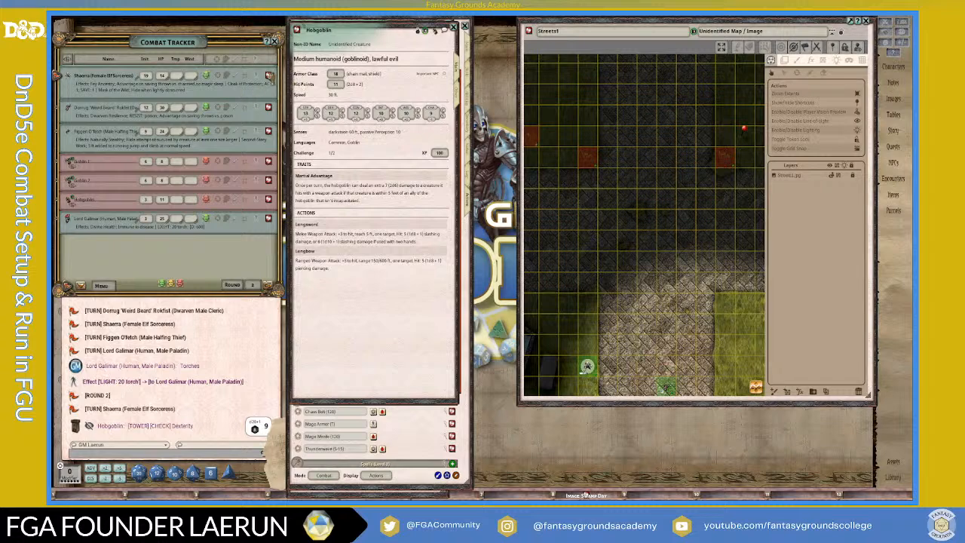
{"action": "left_click", "coordinate": [269, 75]}
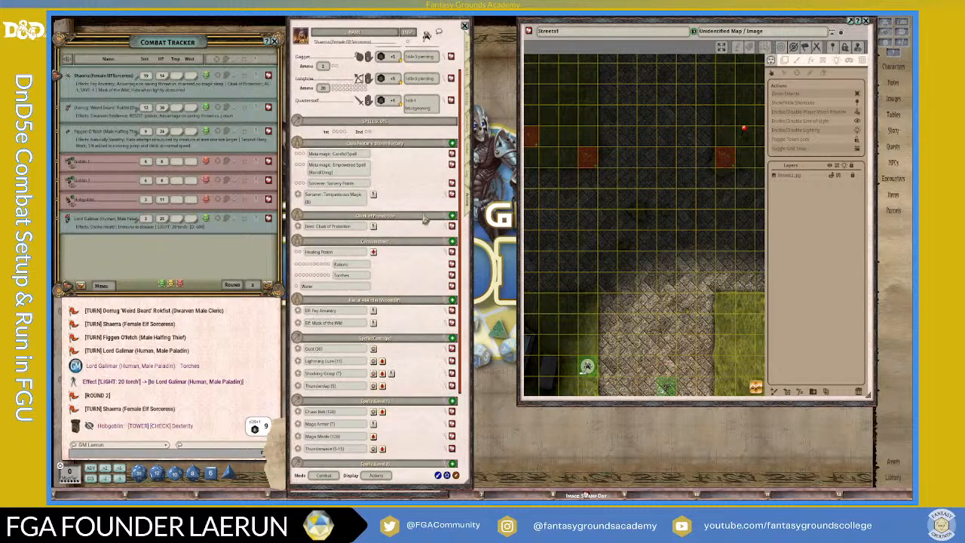
{"action": "scroll", "coordinate": [424, 217], "scroll_direction": "down", "scroll_amount": 5}
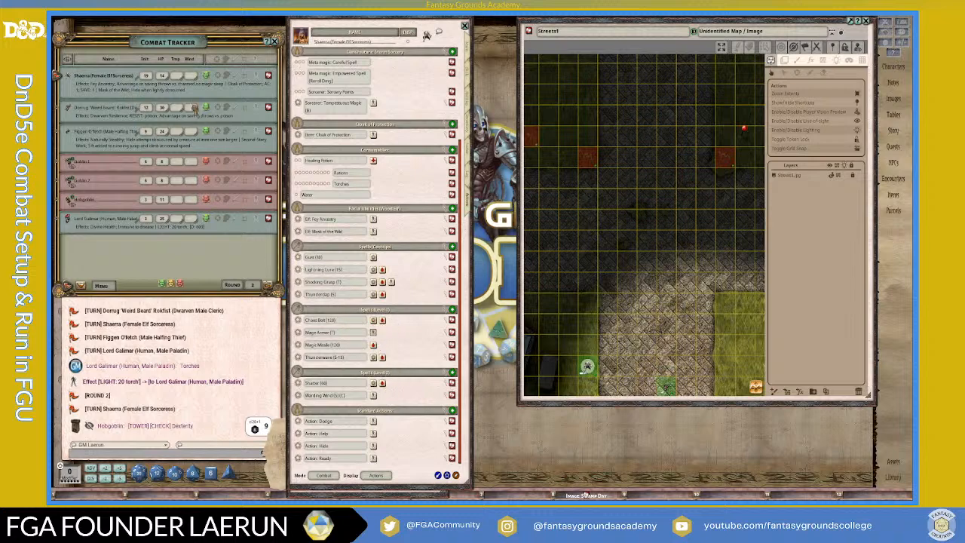
{"action": "left_click_drag", "start_coordinate": [143, 80], "coordinate": [125, 88]}
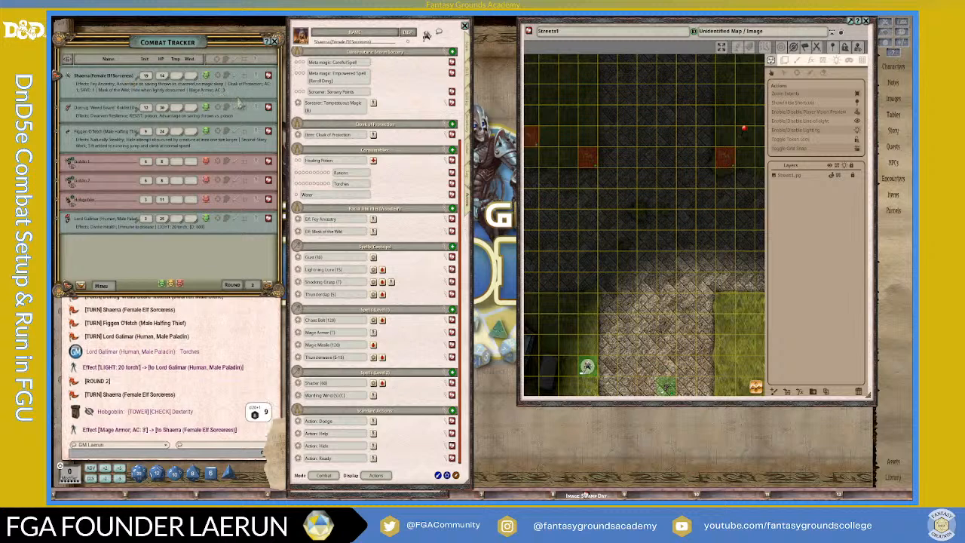
{"action": "scroll", "coordinate": [311, 134], "scroll_direction": "up", "scroll_amount": 3}
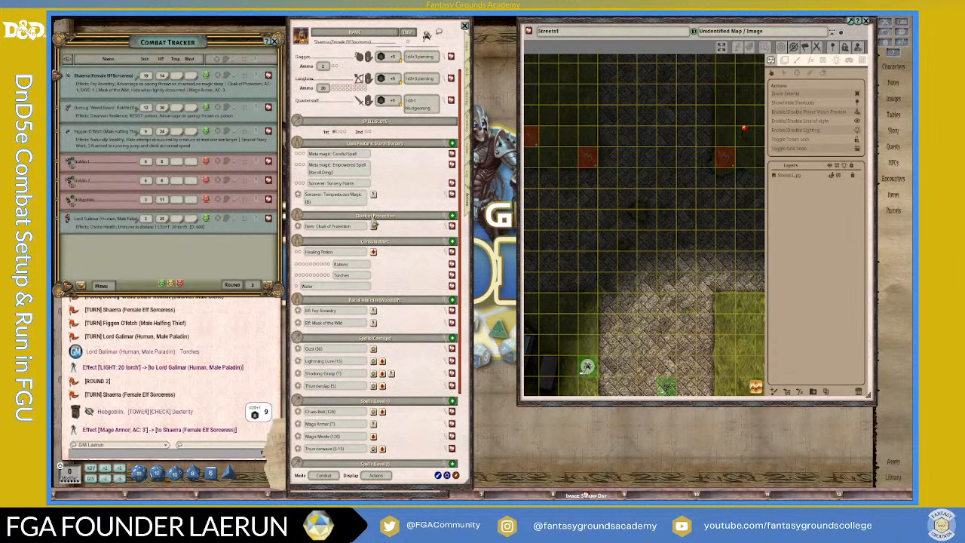
- Move the elf sorceress's token one square across the grass so it stands beside the wagon
{"action": "scroll", "coordinate": [624, 331], "scroll_direction": "up", "scroll_amount": 3}
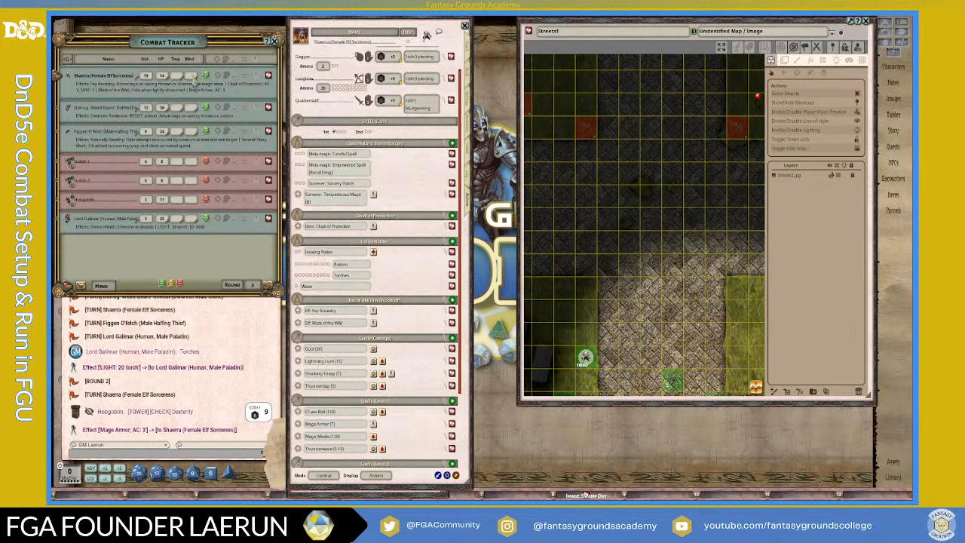
{"action": "scroll", "coordinate": [589, 353], "scroll_direction": "down", "scroll_amount": 3}
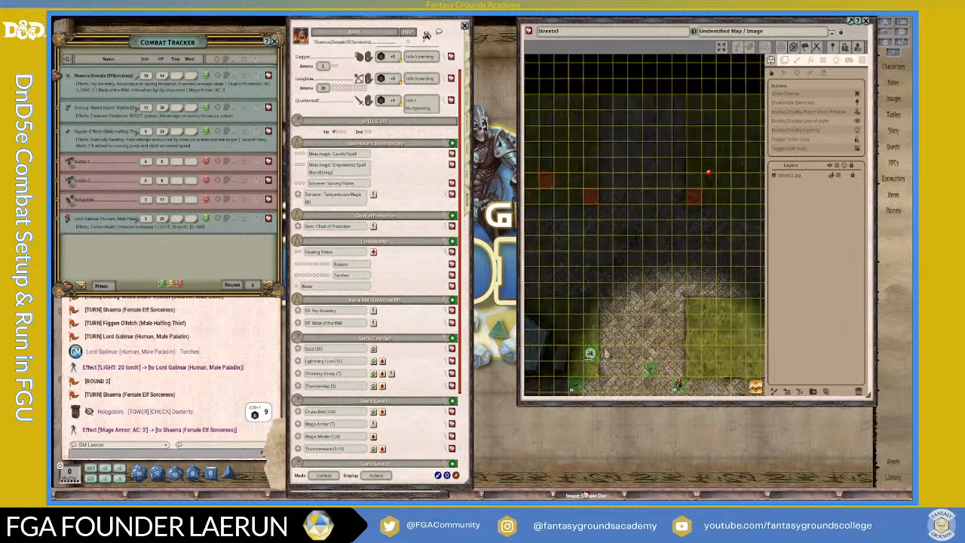
{"action": "scroll", "coordinate": [589, 356], "scroll_direction": "up", "scroll_amount": 1}
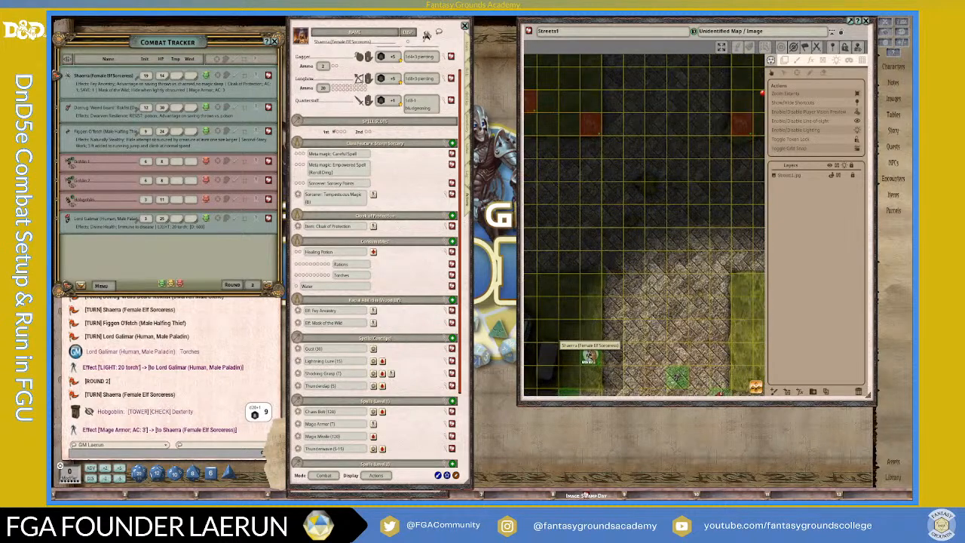
{"action": "scroll", "coordinate": [590, 356], "scroll_direction": "down", "scroll_amount": 1}
{"action": "left_click_drag", "start_coordinate": [590, 356], "coordinate": [635, 305]}
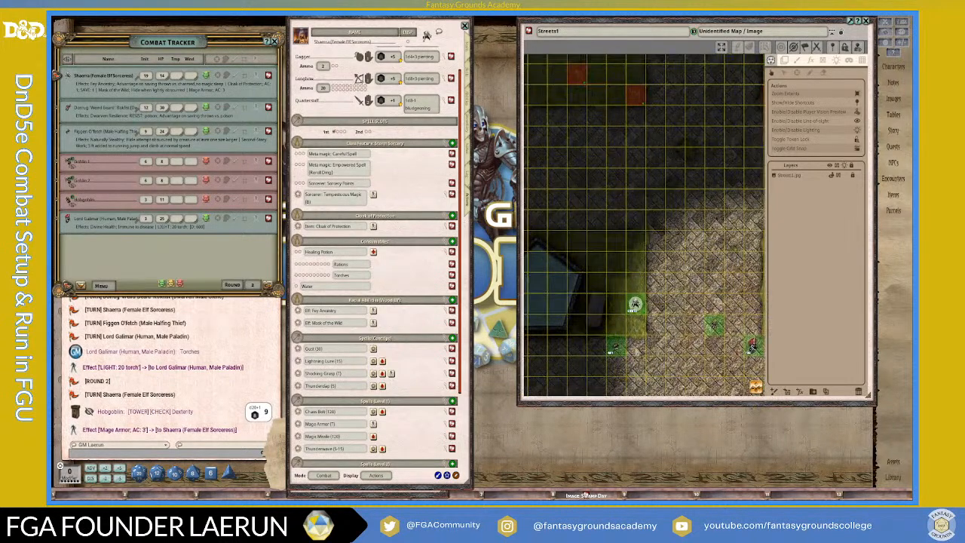
{"action": "scroll", "coordinate": [635, 305], "scroll_direction": "up", "scroll_amount": 2}
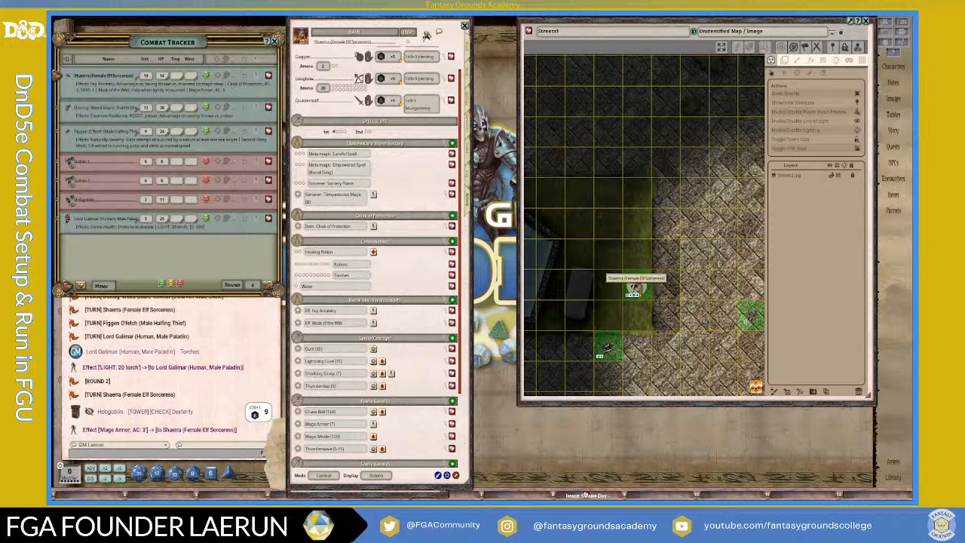
{"action": "left_click_drag", "start_coordinate": [633, 290], "coordinate": [604, 306]}
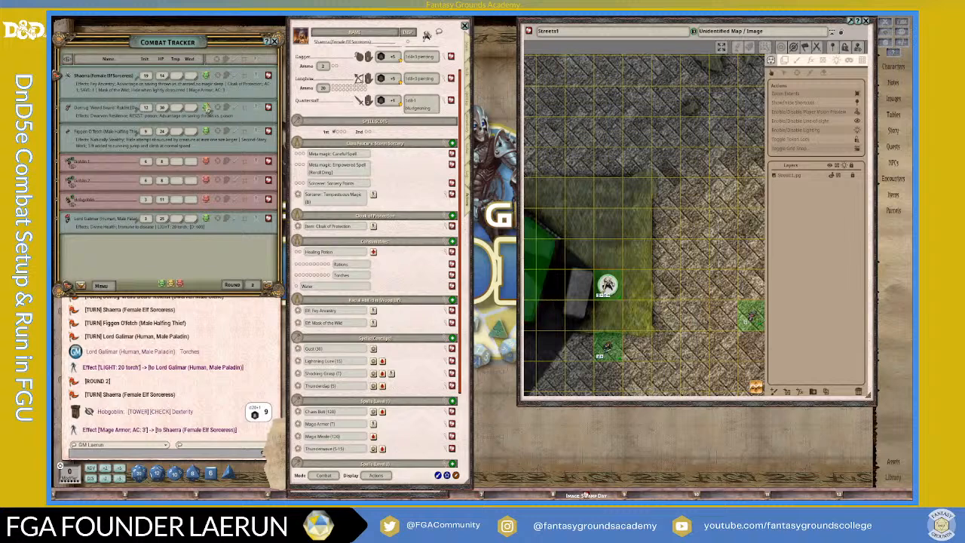
- Advance the combat to the dwarven cleric's turn and select his token on the street map
{"action": "left_click", "coordinate": [73, 287]}
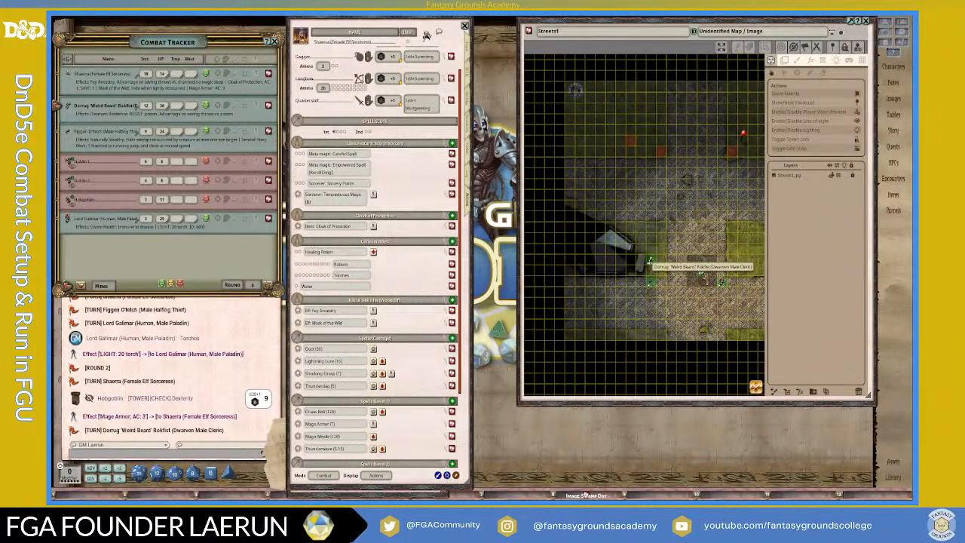
{"action": "left_click", "coordinate": [704, 276]}
{"action": "scroll", "coordinate": [704, 275], "scroll_direction": "up", "scroll_amount": 3}
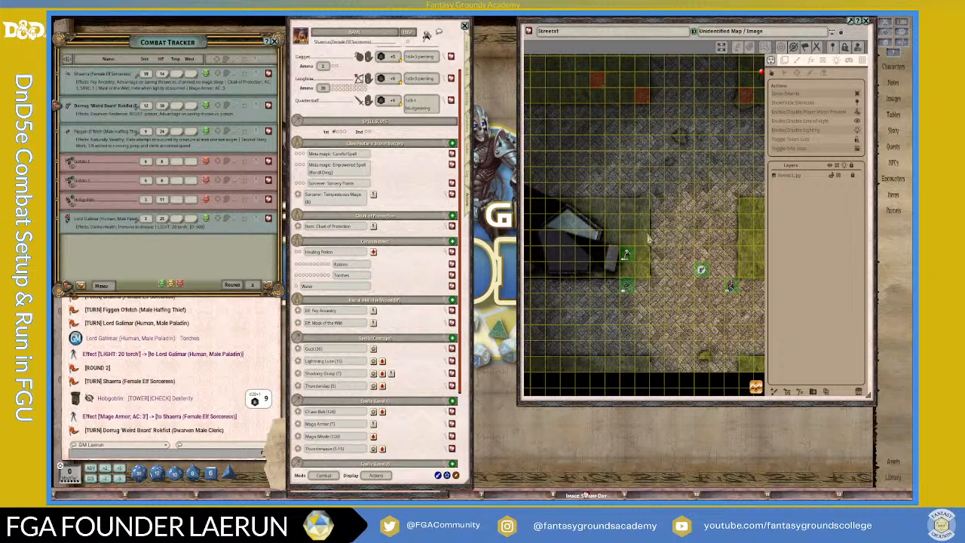
- Move the dwarven cleric's token 15 ft north along the cobbled road and approve the move
{"action": "scroll", "coordinate": [663, 279], "scroll_direction": "up", "scroll_amount": 1}
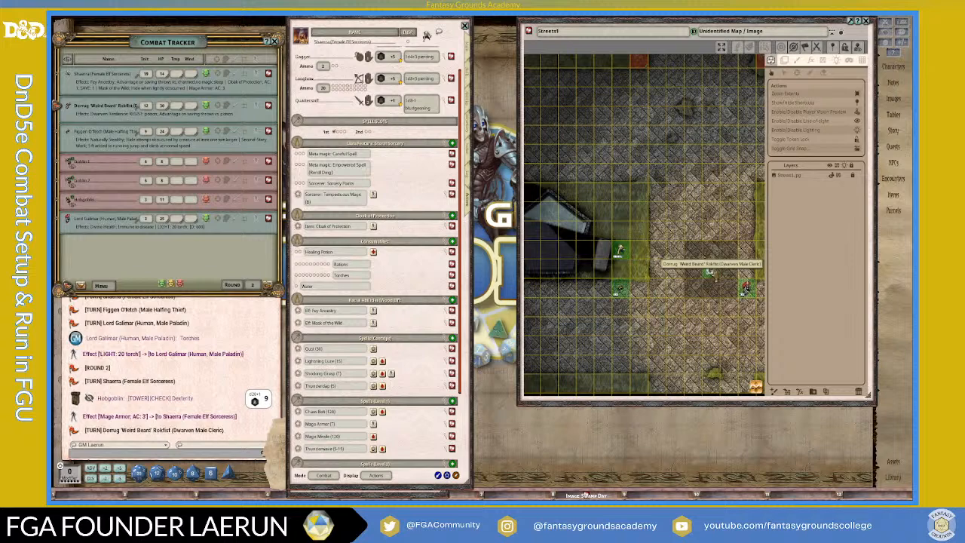
{"action": "key", "text": "alt"}
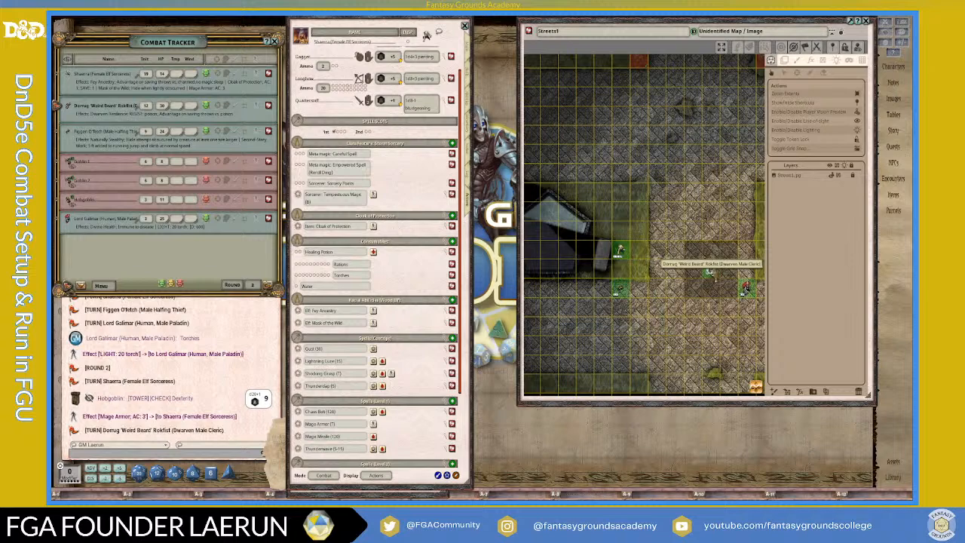
{"action": "left_click_drag", "start_coordinate": [709, 270], "coordinate": [711, 212]}
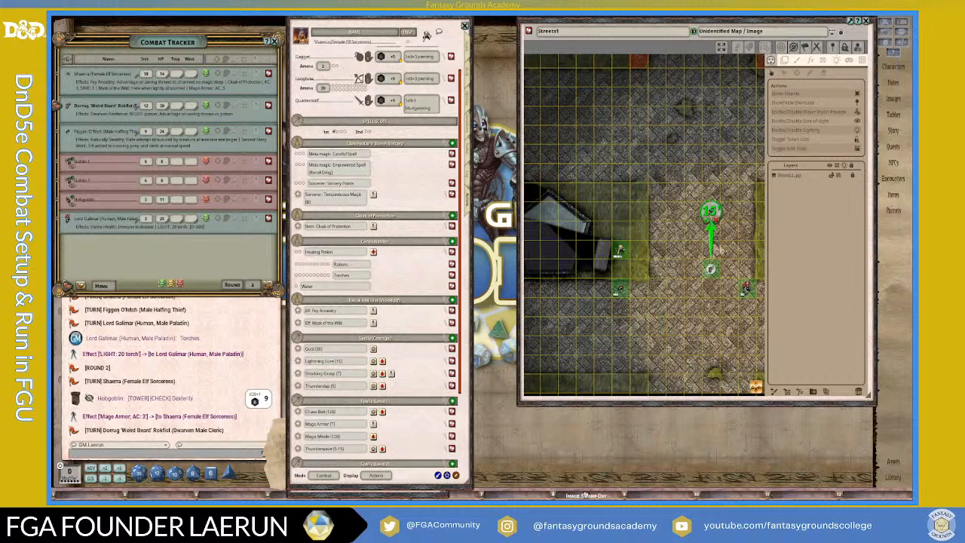
{"action": "left_click_drag", "start_coordinate": [719, 249], "coordinate": [713, 224]}
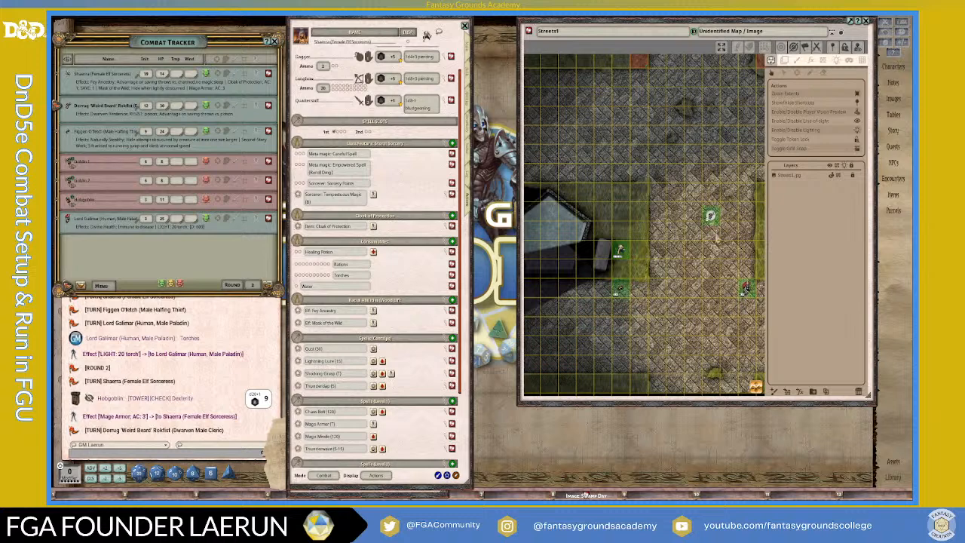
{"action": "scroll", "coordinate": [721, 236], "scroll_direction": "up", "scroll_amount": 2}
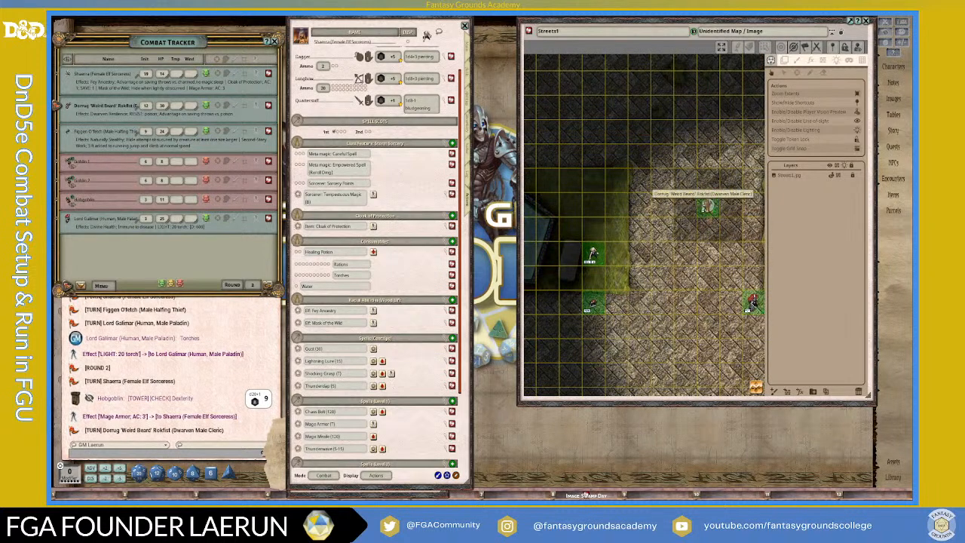
- Open the dwarven cleric's character sheet and apply the Bless (C) concentration effect to himself
{"action": "scroll", "coordinate": [430, 274], "scroll_direction": "down", "scroll_amount": 5}
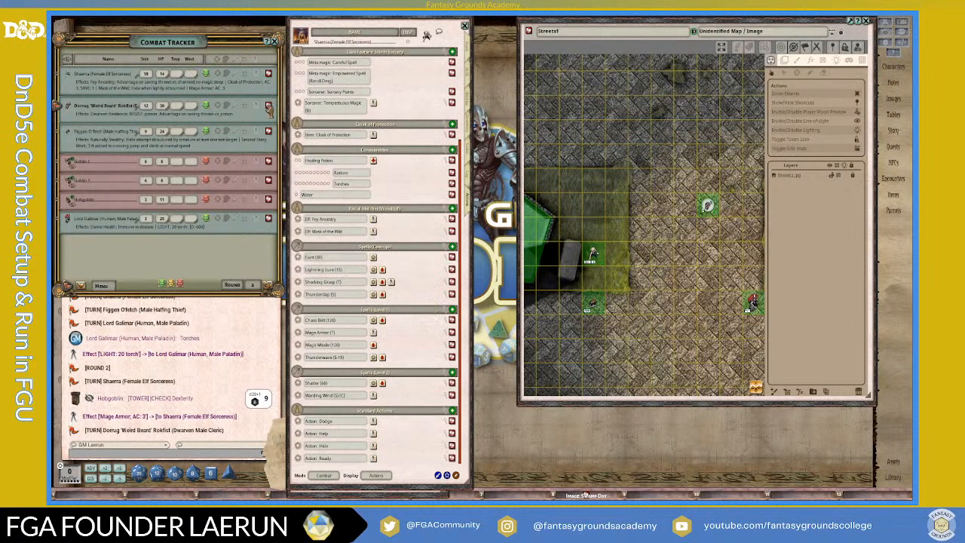
{"action": "left_click", "coordinate": [269, 106]}
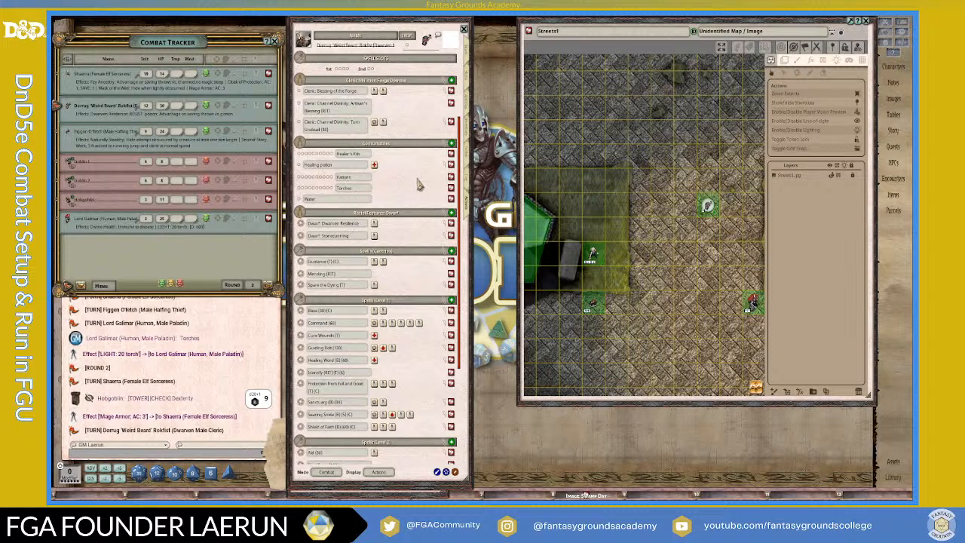
{"action": "scroll", "coordinate": [419, 185], "scroll_direction": "down", "scroll_amount": 3}
{"action": "scroll", "coordinate": [431, 230], "scroll_direction": "down", "scroll_amount": 4}
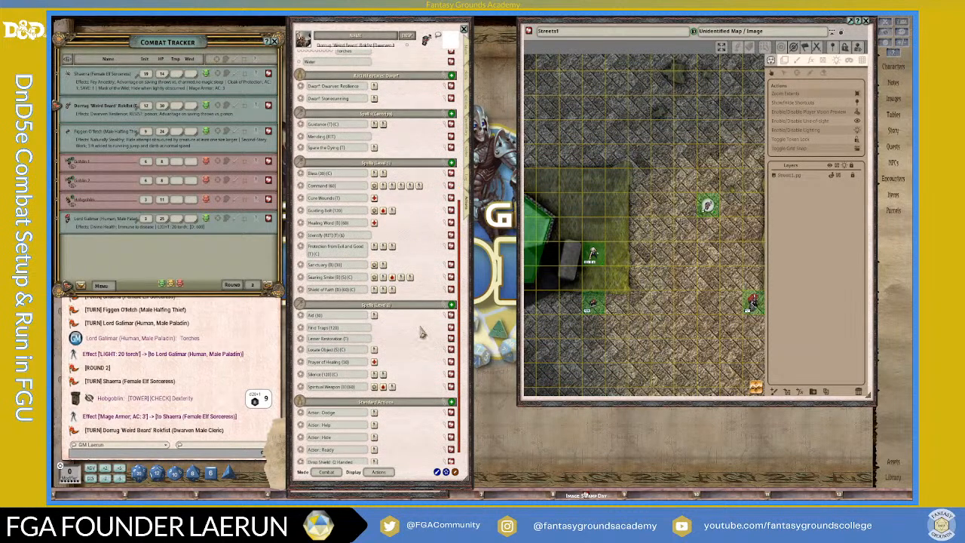
{"action": "scroll", "coordinate": [422, 332], "scroll_direction": "down", "scroll_amount": 1}
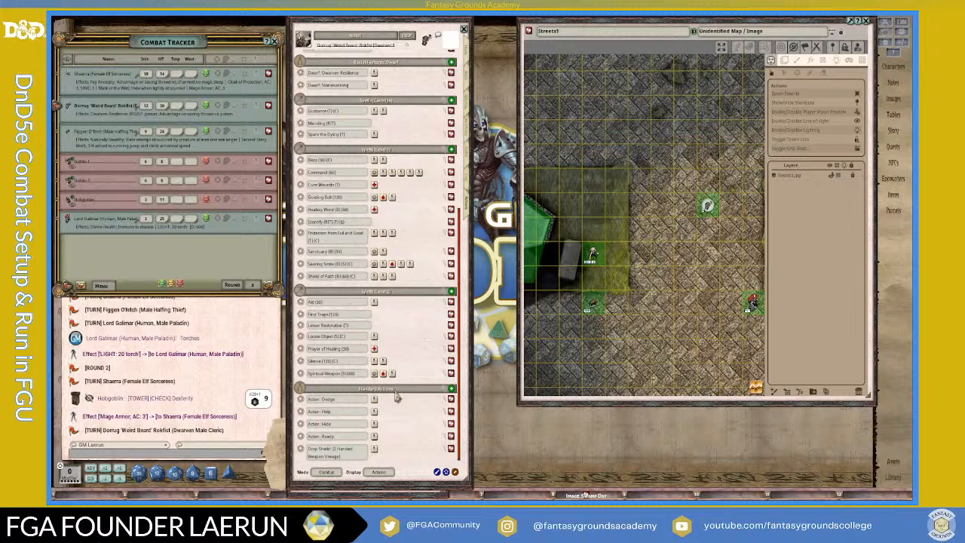
{"action": "scroll", "coordinate": [411, 336], "scroll_direction": "up", "scroll_amount": 1}
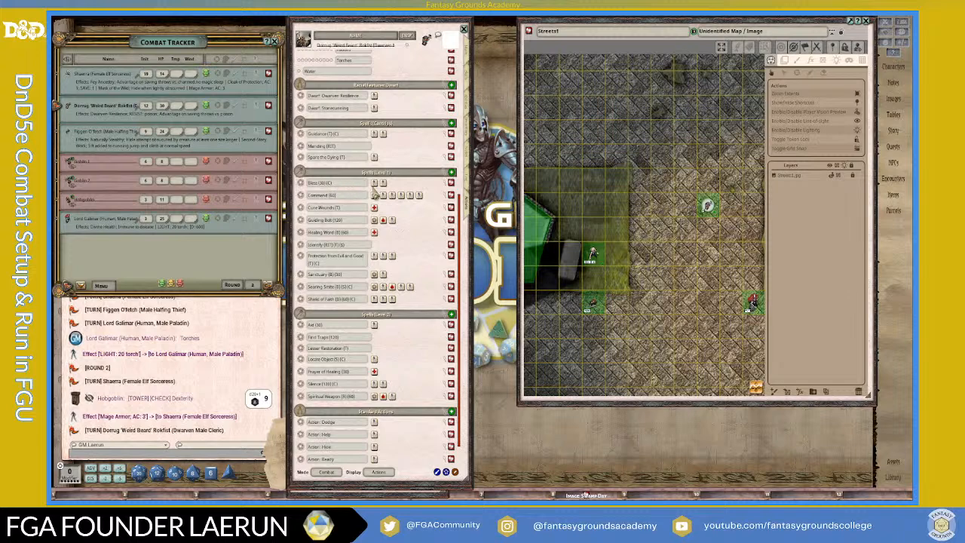
{"action": "left_click", "coordinate": [374, 183]}
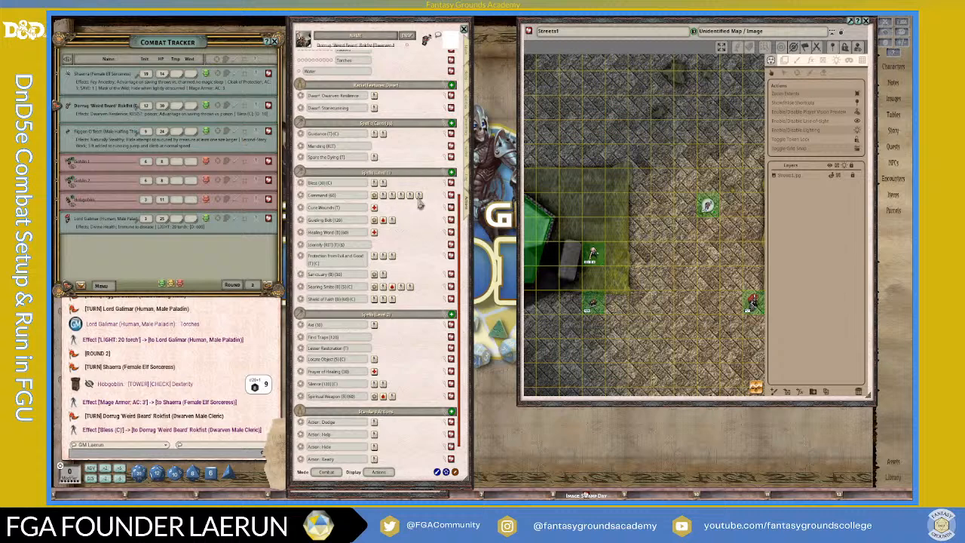
- Mark one 2nd-level spell slot as used on the cleric's sheet
{"action": "scroll", "coordinate": [705, 260], "scroll_direction": "down", "scroll_amount": 3}
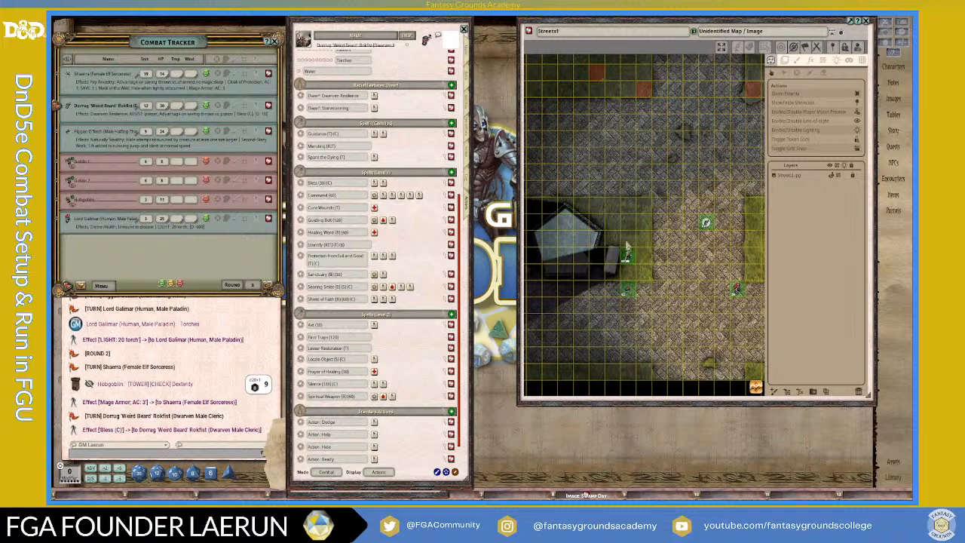
{"action": "scroll", "coordinate": [397, 160], "scroll_direction": "up", "scroll_amount": 3}
{"action": "scroll", "coordinate": [393, 121], "scroll_direction": "up", "scroll_amount": 3}
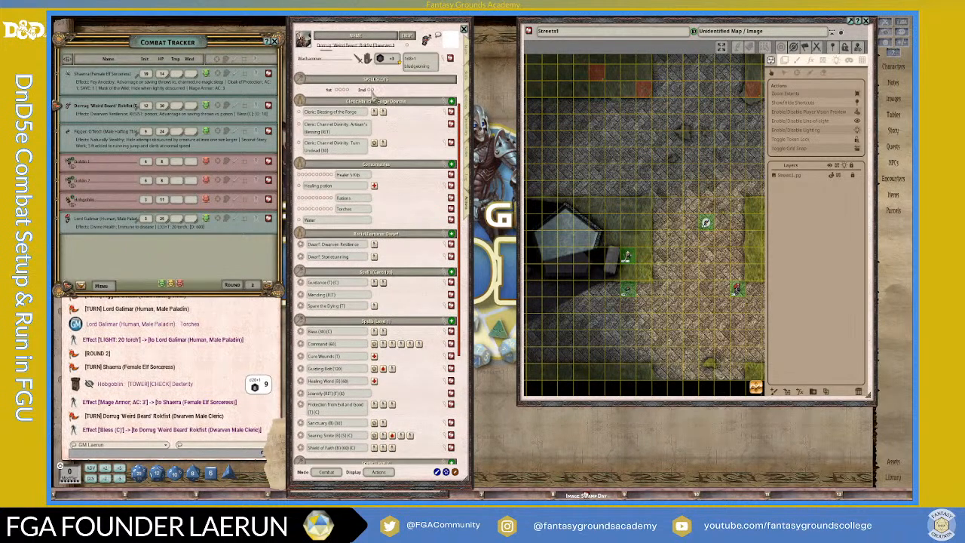
{"action": "left_click", "coordinate": [369, 90]}
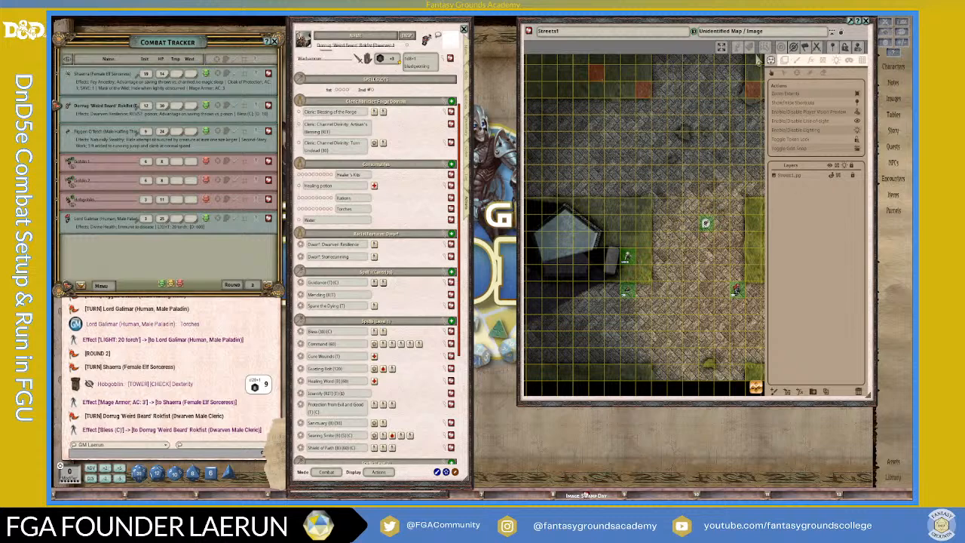
- Lock the street map, draw a circular pointer with a 30 ft radius and centre it on the cleric's token
{"action": "left_click", "coordinate": [843, 34]}
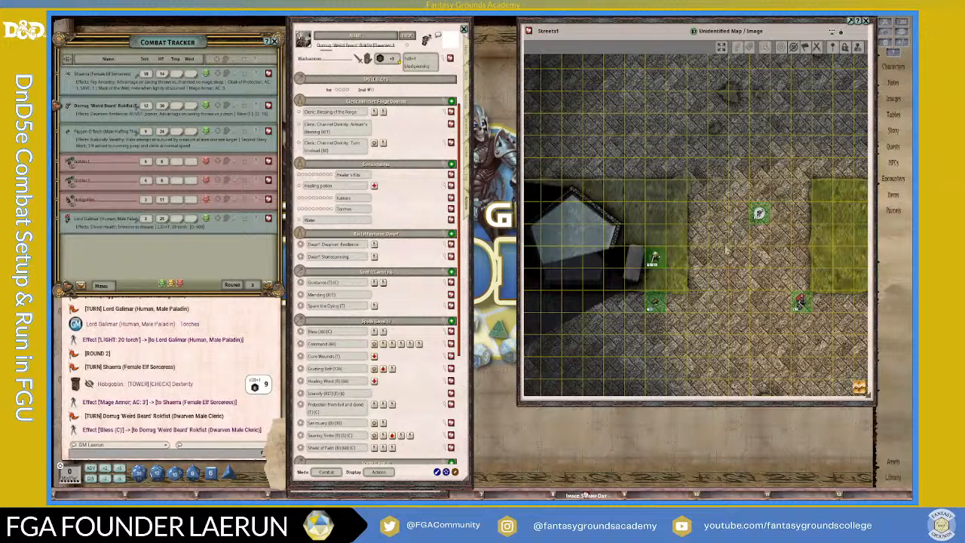
{"action": "right_click", "coordinate": [726, 249]}
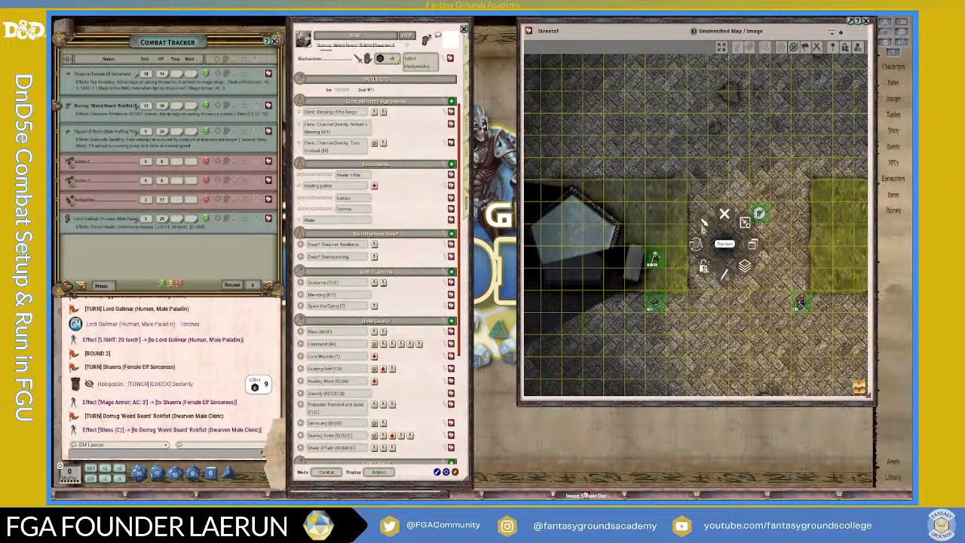
{"action": "left_click", "coordinate": [706, 228]}
{"action": "left_click", "coordinate": [683, 229]}
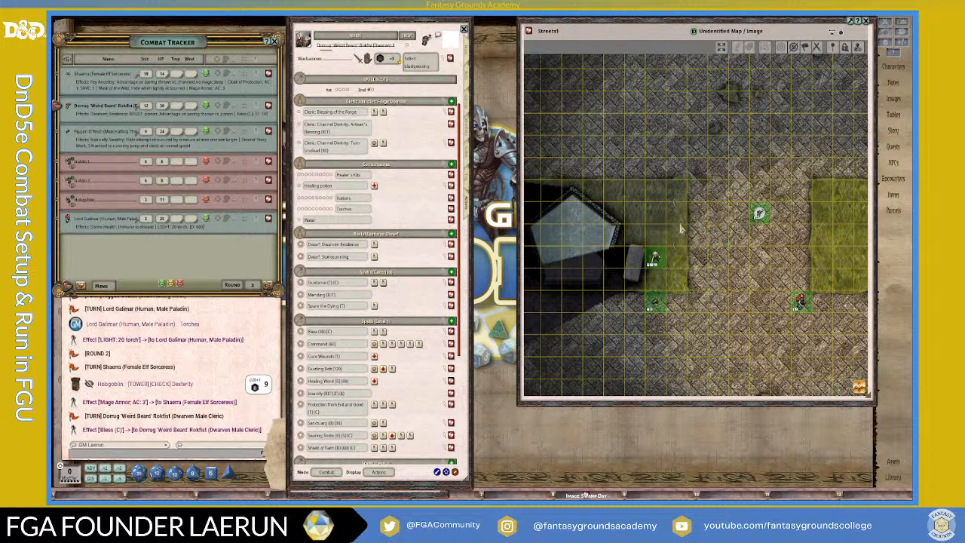
{"action": "left_click_drag", "start_coordinate": [678, 143], "coordinate": [737, 240]}
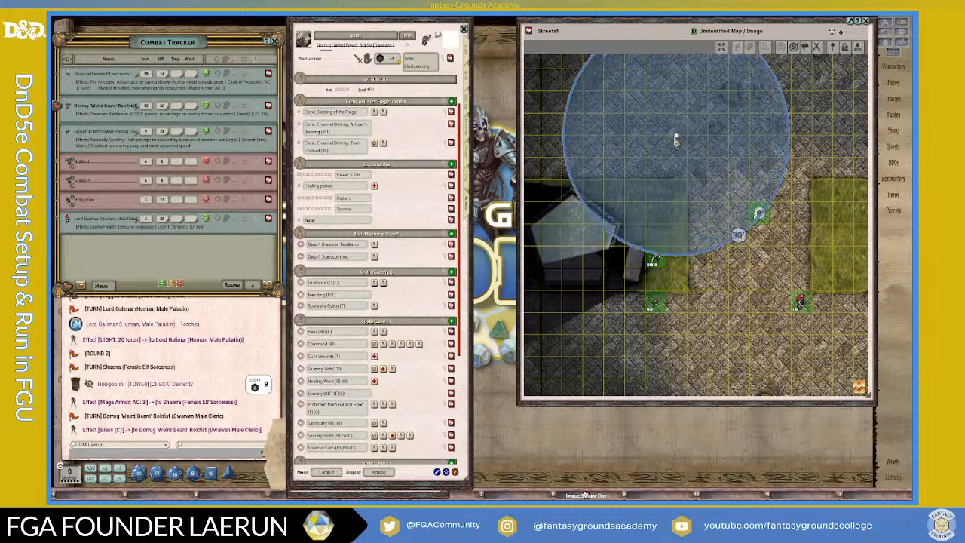
{"action": "left_click_drag", "start_coordinate": [676, 139], "coordinate": [760, 215]}
{"action": "scroll", "coordinate": [760, 270], "scroll_direction": "down", "scroll_amount": 1}
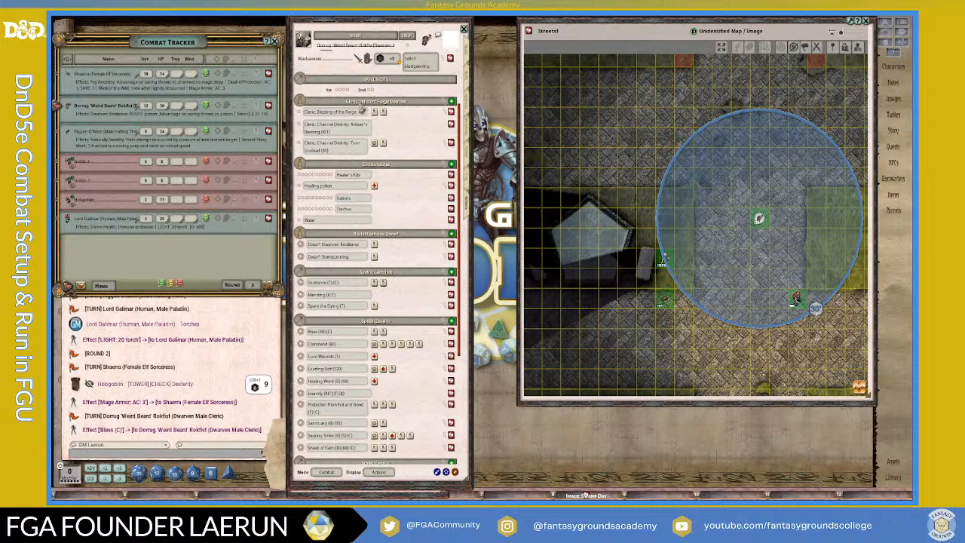
- Mark one 1st-level spell slot as used and apply the cleric's Bless effect (ATK: 1d4; SAVE: 1d4) to the paladin
{"action": "left_click", "coordinate": [339, 90]}
{"action": "left_click", "coordinate": [660, 267]}
{"action": "left_click_drag", "start_coordinate": [792, 305], "coordinate": [794, 303]}
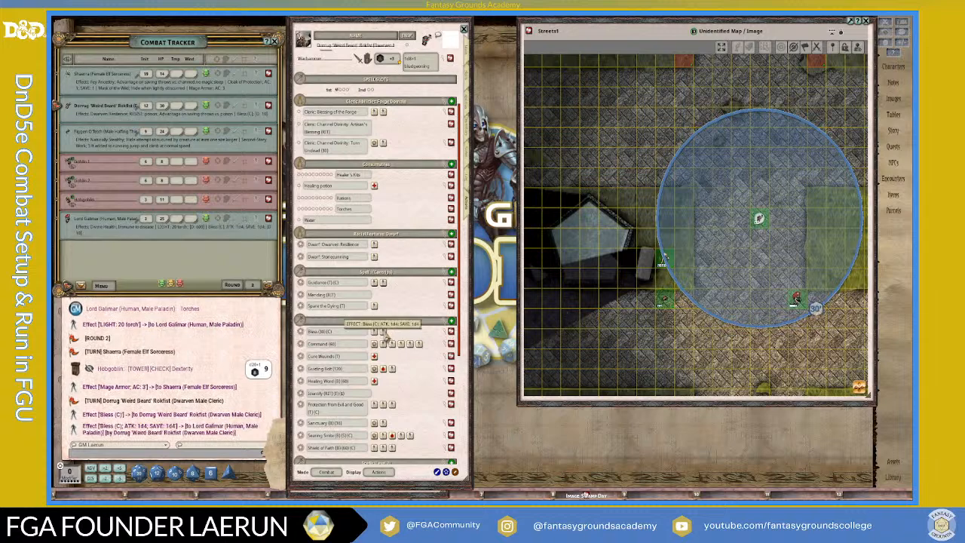
{"action": "left_click_drag", "start_coordinate": [385, 332], "coordinate": [761, 221]}
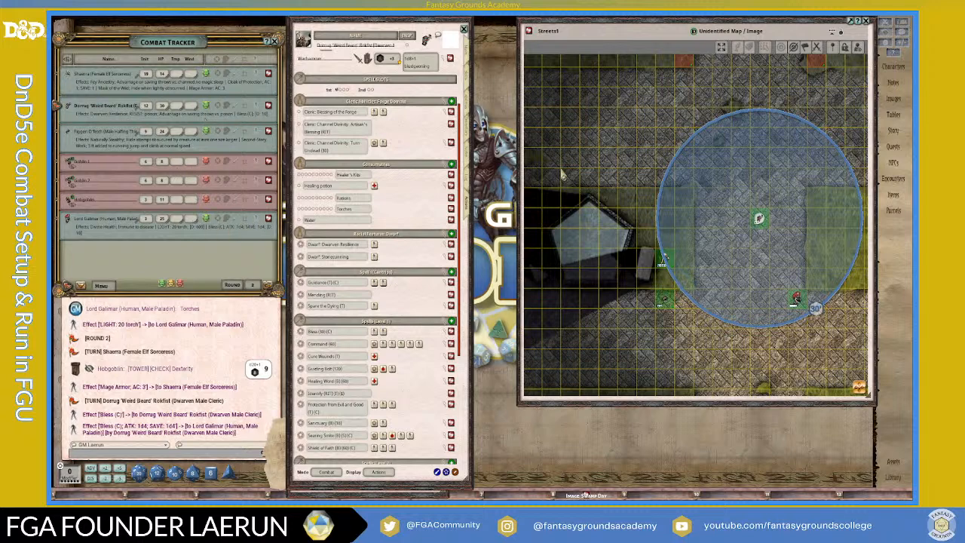
- Delete the 30 ft circular pointer from the street map
{"action": "right_click", "coordinate": [713, 168]}
{"action": "left_click", "coordinate": [691, 143]}
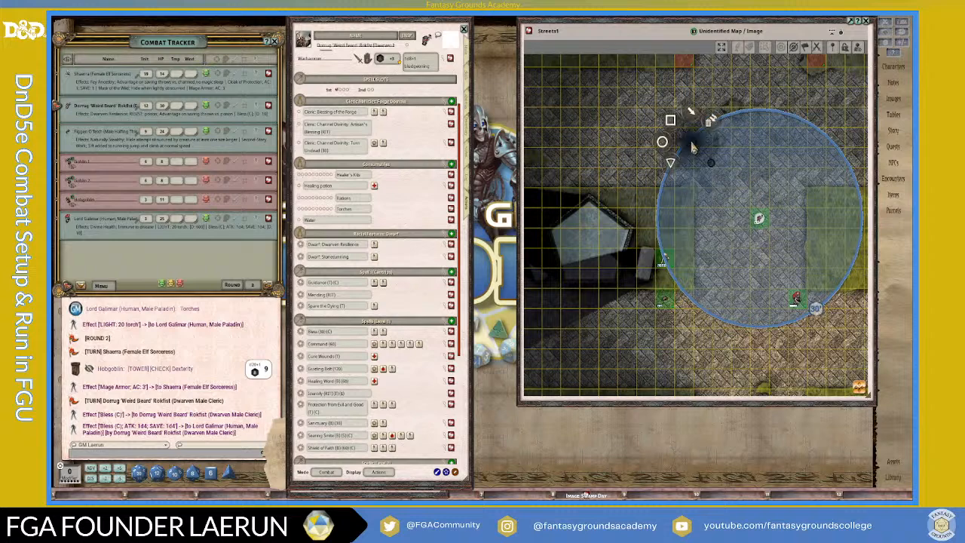
{"action": "left_click", "coordinate": [712, 123]}
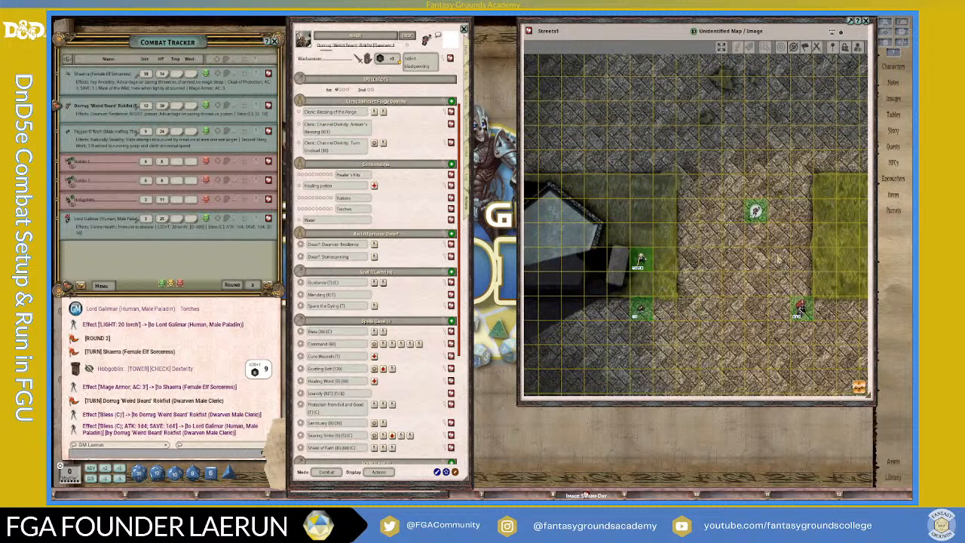
{"action": "scroll", "coordinate": [767, 251], "scroll_direction": "down", "scroll_amount": 1}
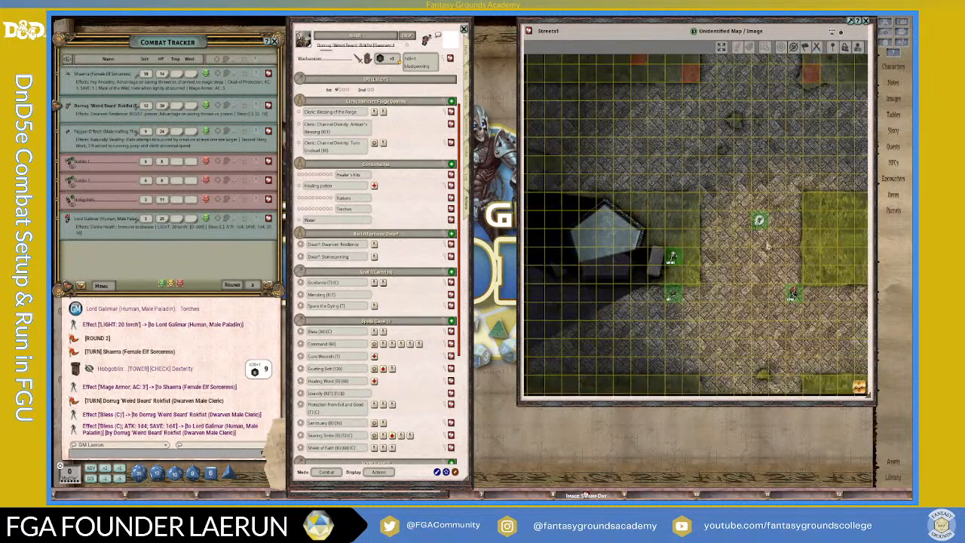
{"action": "scroll", "coordinate": [764, 245], "scroll_direction": "up", "scroll_amount": 1}
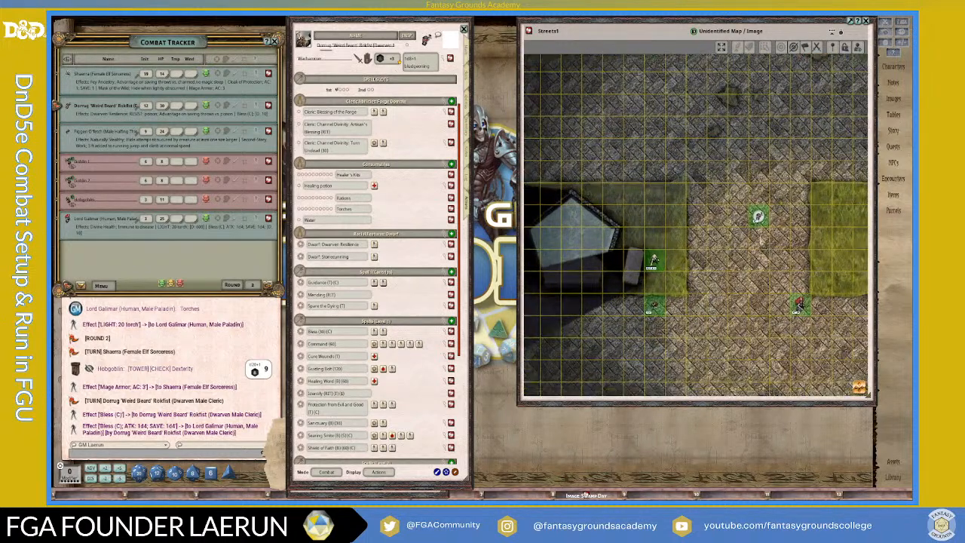
{"action": "scroll", "coordinate": [761, 239], "scroll_direction": "down", "scroll_amount": 1}
{"action": "scroll", "coordinate": [761, 240], "scroll_direction": "up", "scroll_amount": 1}
{"action": "scroll", "coordinate": [775, 235], "scroll_direction": "down", "scroll_amount": 1}
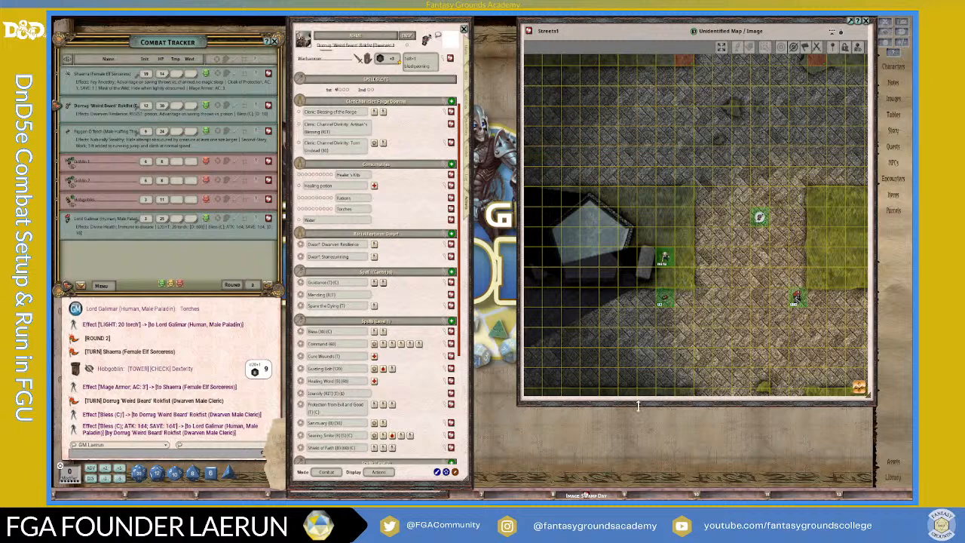
{"action": "scroll", "coordinate": [773, 311], "scroll_direction": "down", "scroll_amount": 2}
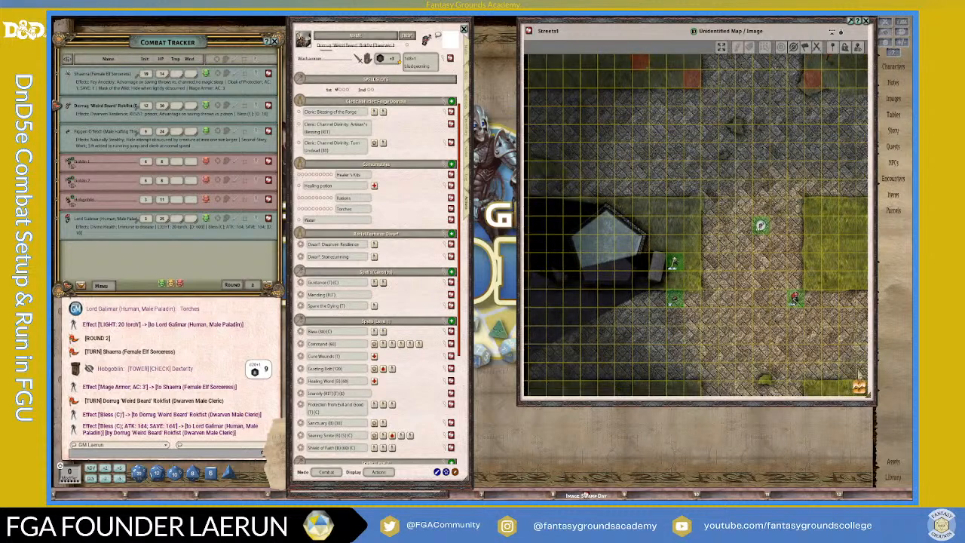
{"action": "left_click_drag", "start_coordinate": [860, 388], "coordinate": [911, 387]}
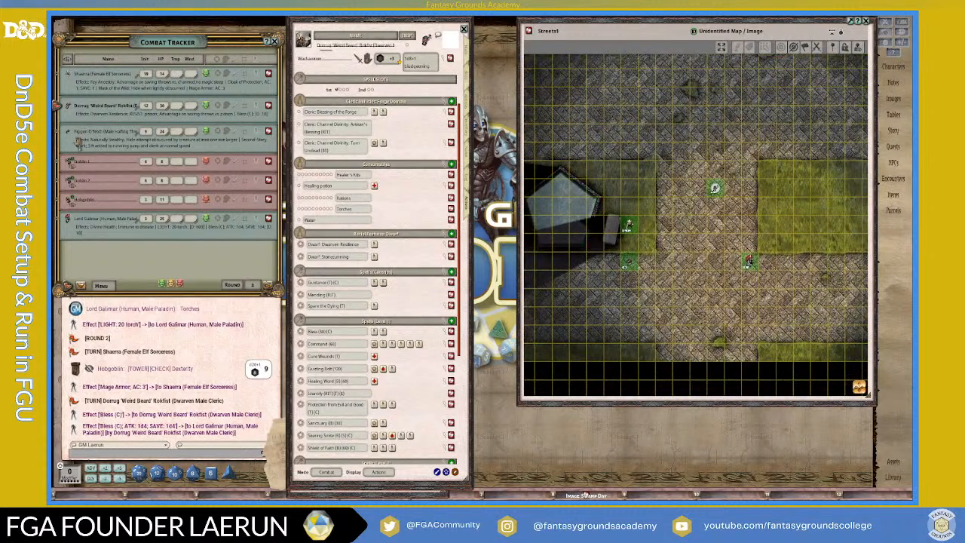
- Advance the combat to the halfling thief's turn and move his token 5 ft north, next to the elf sorceress
{"action": "left_click", "coordinate": [81, 287]}
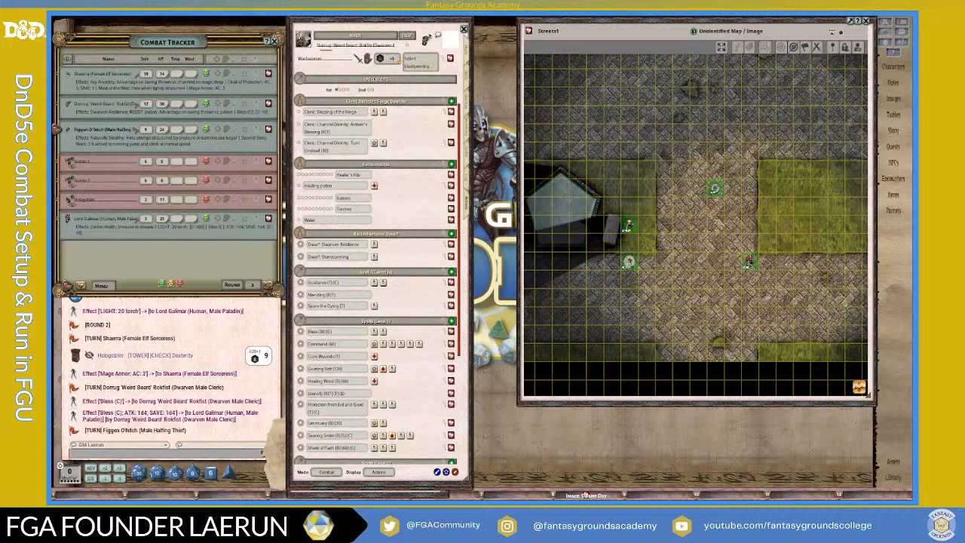
{"action": "scroll", "coordinate": [624, 277], "scroll_direction": "up", "scroll_amount": 2}
{"action": "scroll", "coordinate": [625, 277], "scroll_direction": "up", "scroll_amount": 1}
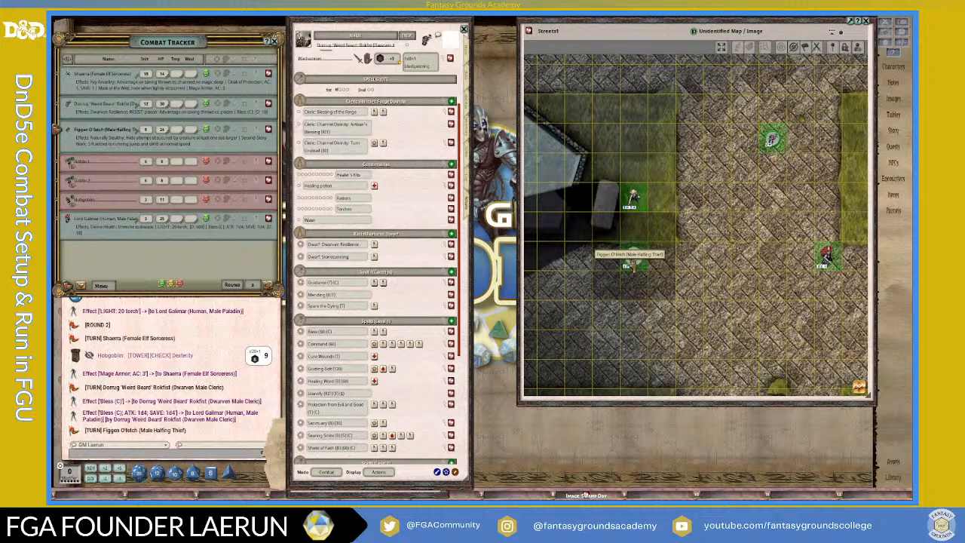
{"action": "left_click", "coordinate": [630, 264]}
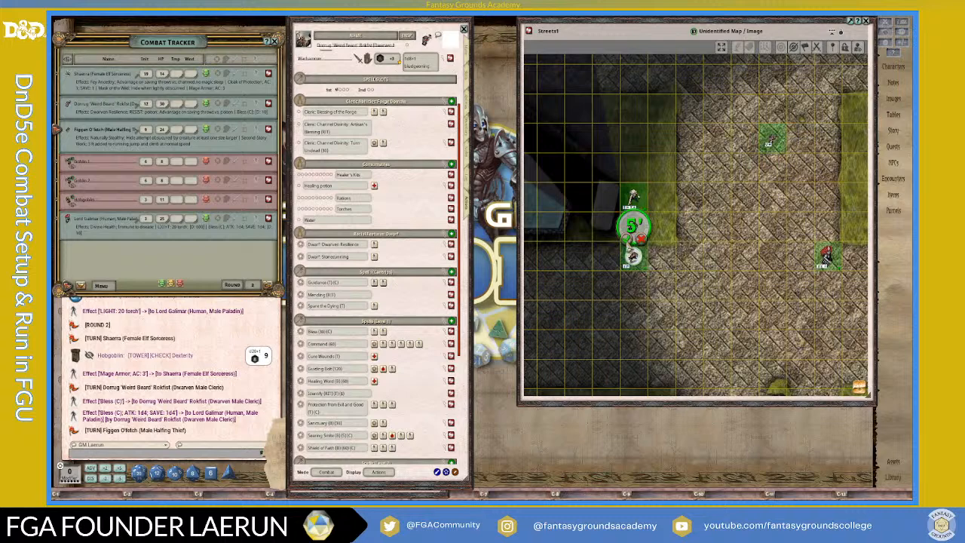
{"action": "left_click_drag", "start_coordinate": [633, 227], "coordinate": [634, 228]}
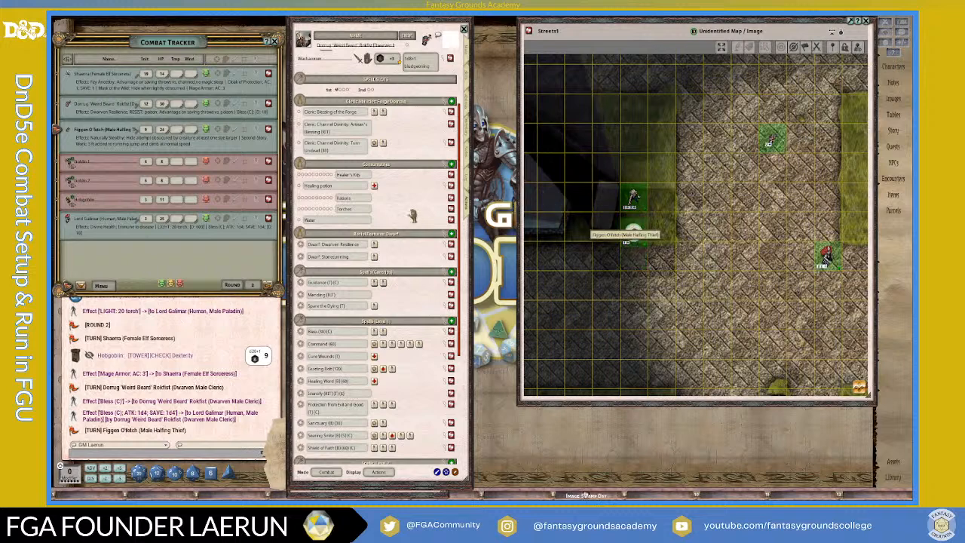
- Open the halfling thief's skills and make a secret Stealth roll for him in the dice tower
{"action": "left_click", "coordinate": [268, 130]}
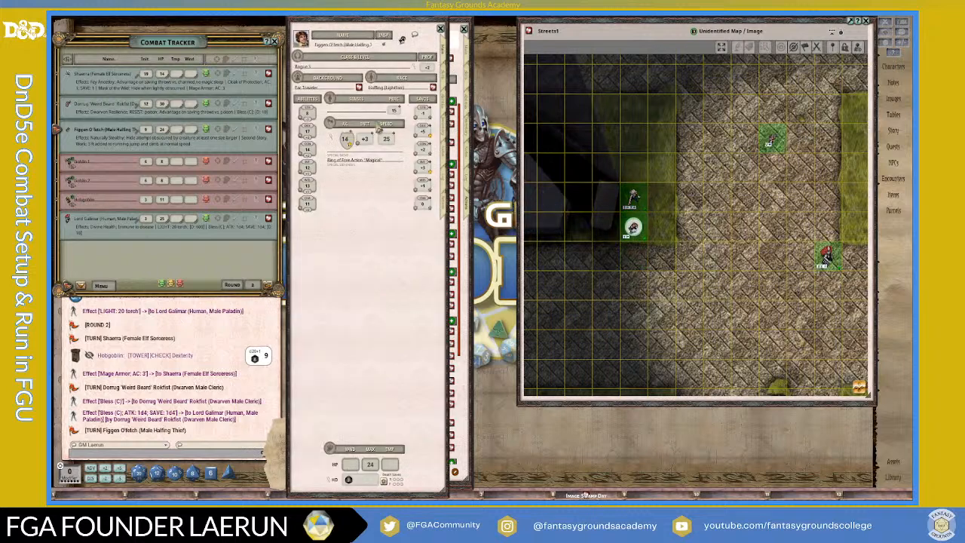
{"action": "left_click", "coordinate": [445, 87]}
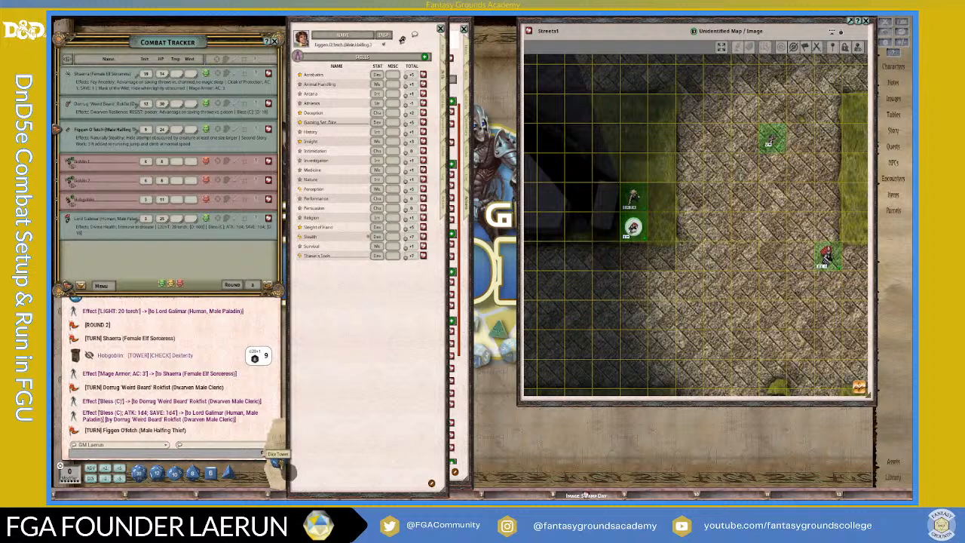
{"action": "left_click_drag", "start_coordinate": [277, 464], "coordinate": [279, 465]}
{"action": "left_click_drag", "start_coordinate": [374, 405], "coordinate": [385, 404]}
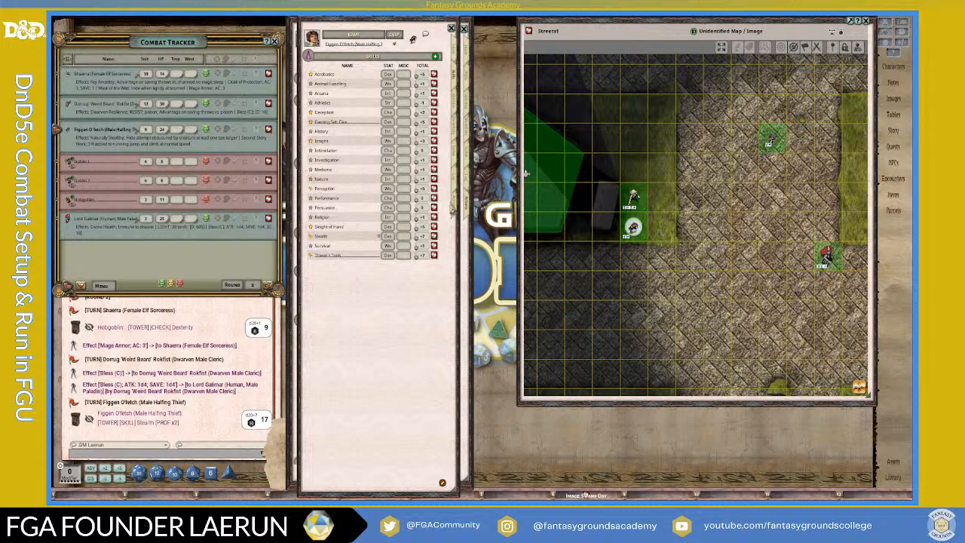
- Show the halfling thief's weapons and actions and examine where the enemies stand on the street map
{"action": "left_click", "coordinate": [454, 212]}
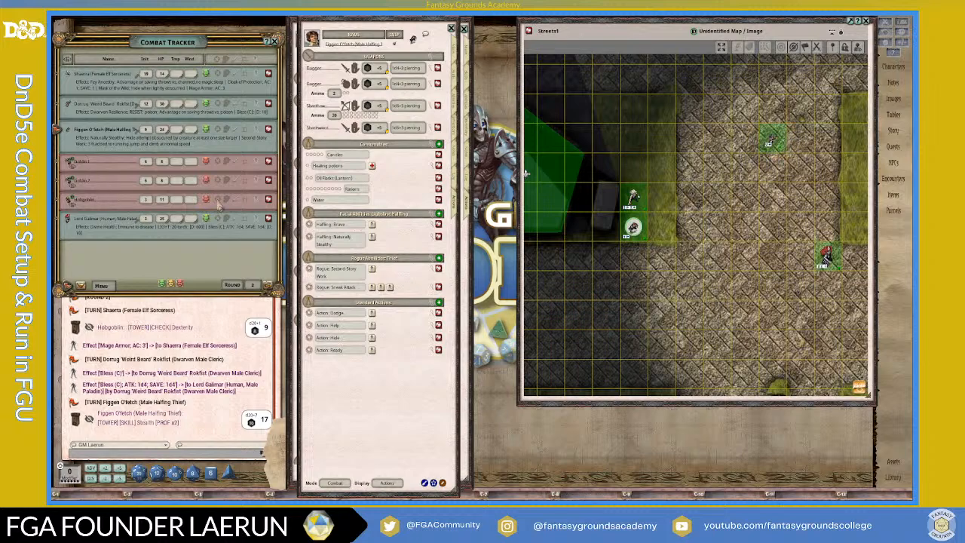
{"action": "scroll", "coordinate": [742, 276], "scroll_direction": "down", "scroll_amount": 4}
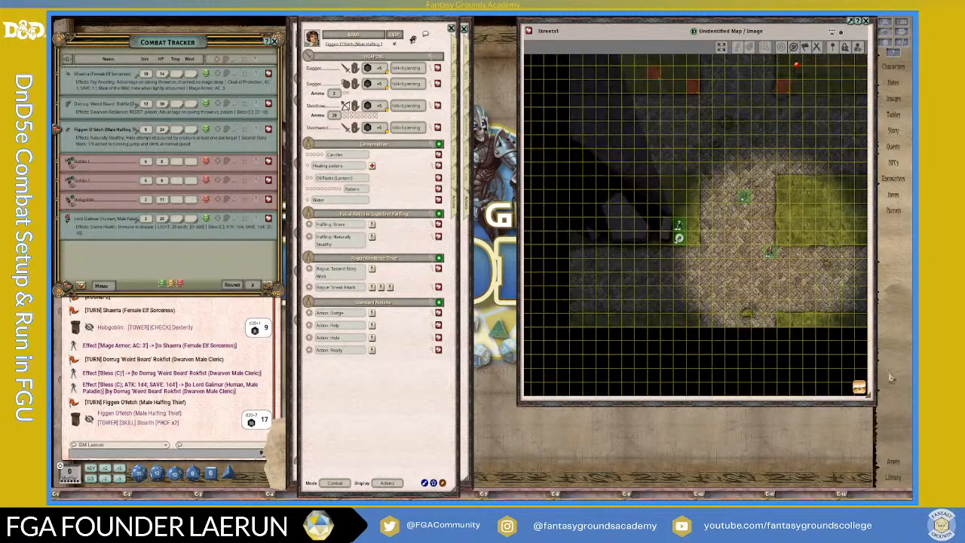
{"action": "left_click_drag", "start_coordinate": [646, 64], "coordinate": [579, 172]}
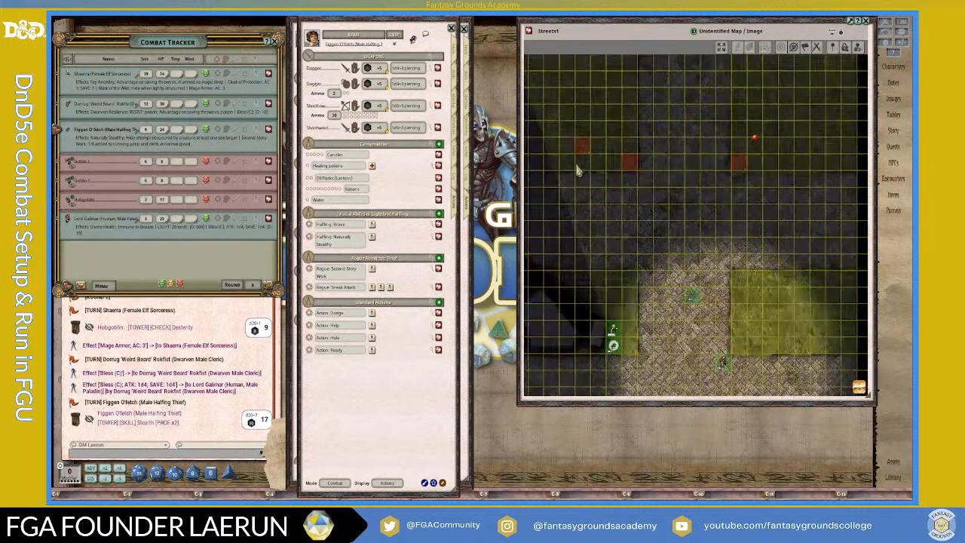
{"action": "scroll", "coordinate": [599, 215], "scroll_direction": "down", "scroll_amount": 2}
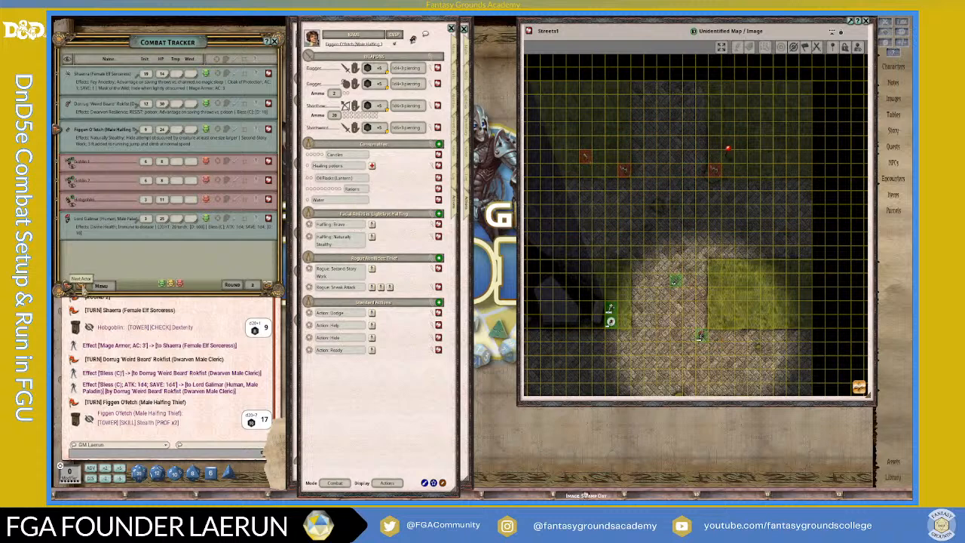
- Advance the combat to Goblin 1's turn and move its token 5 ft south
{"action": "left_click", "coordinate": [80, 286]}
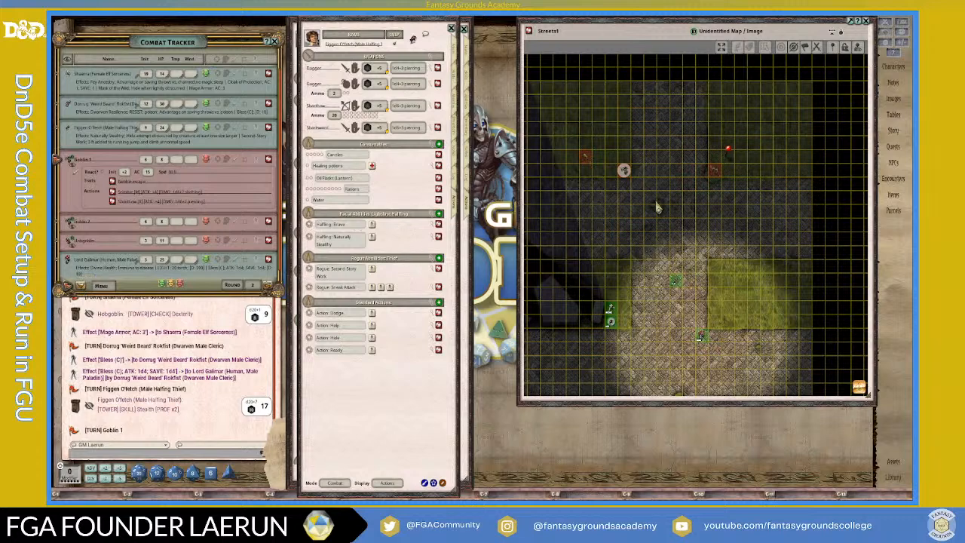
{"action": "scroll", "coordinate": [657, 208], "scroll_direction": "up", "scroll_amount": 2}
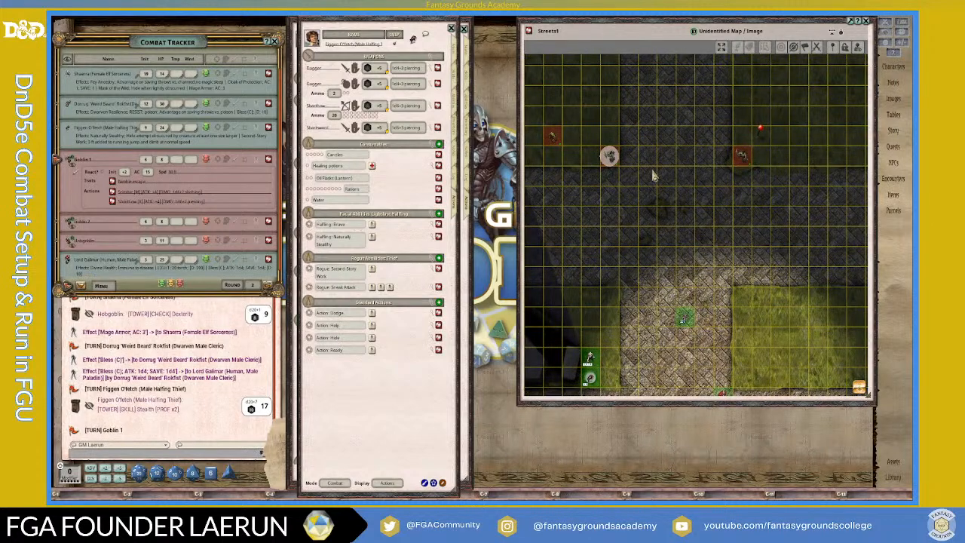
{"action": "left_click", "coordinate": [613, 156]}
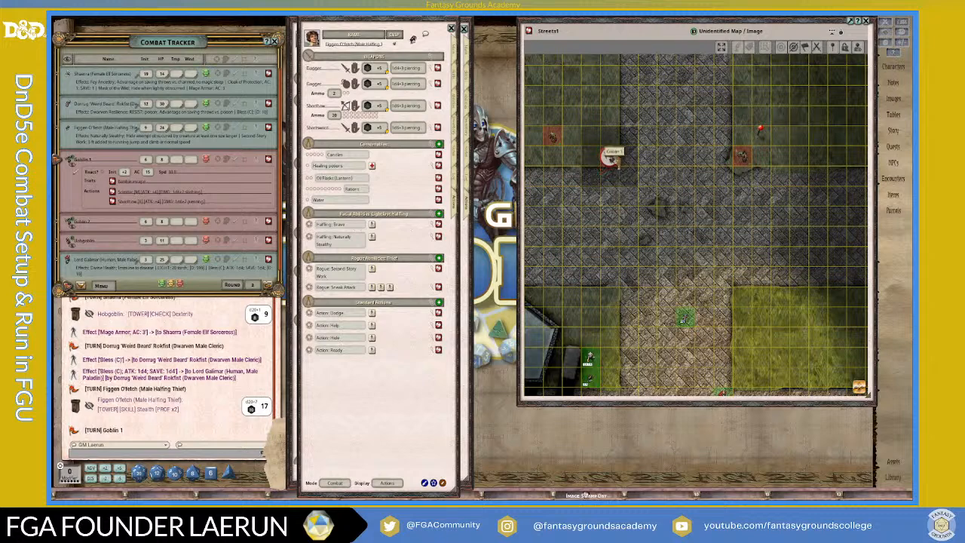
{"action": "left_click_drag", "start_coordinate": [613, 159], "coordinate": [611, 180]}
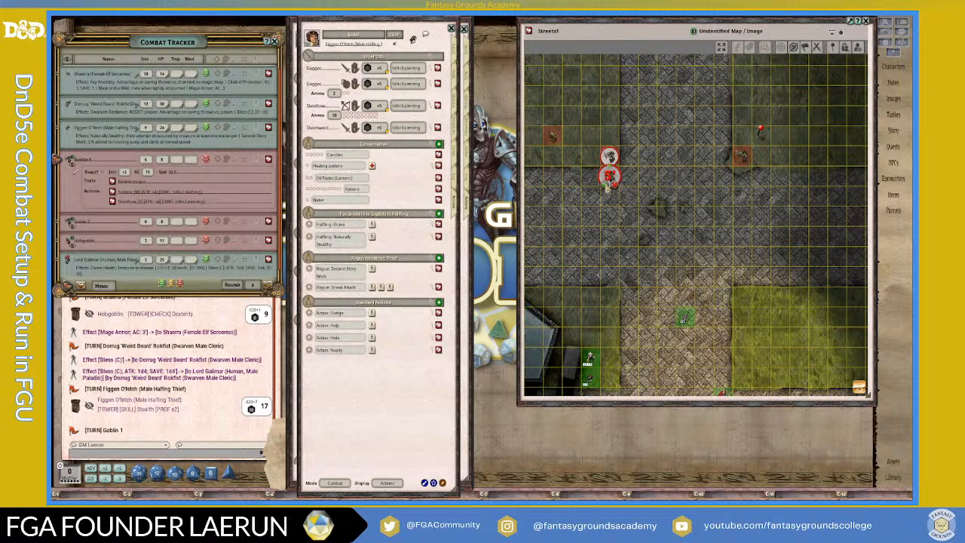
{"action": "left_click_drag", "start_coordinate": [610, 179], "coordinate": [612, 182]}
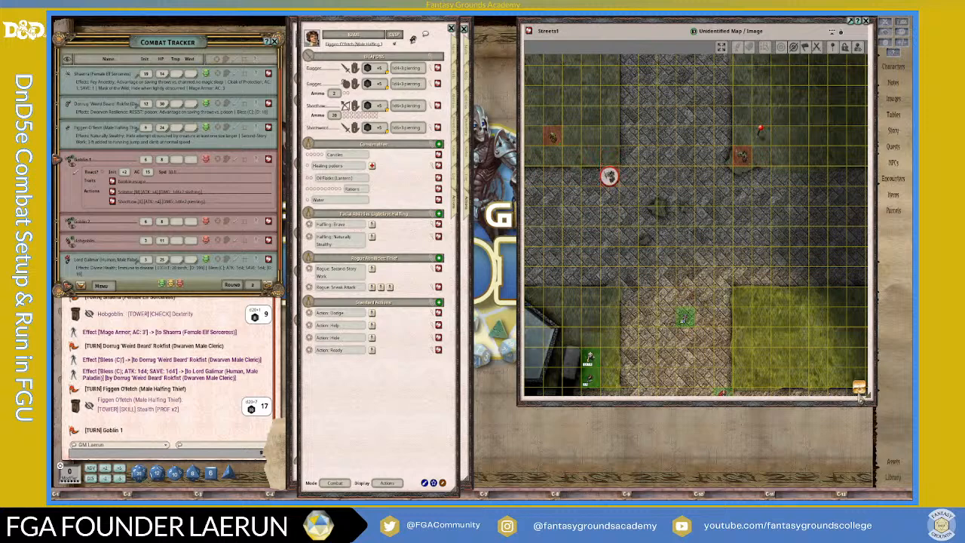
- Select Goblin 1's token on the map and target the elf sorceress with it
{"action": "left_click_drag", "start_coordinate": [579, 375], "coordinate": [577, 320]}
{"action": "scroll", "coordinate": [577, 320], "scroll_direction": "up", "scroll_amount": 2}
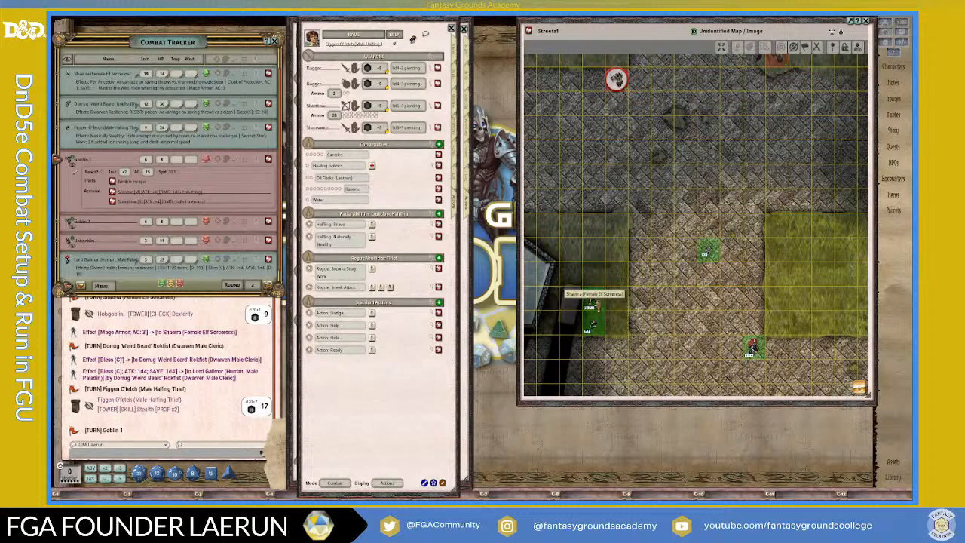
{"action": "left_click", "coordinate": [619, 82]}
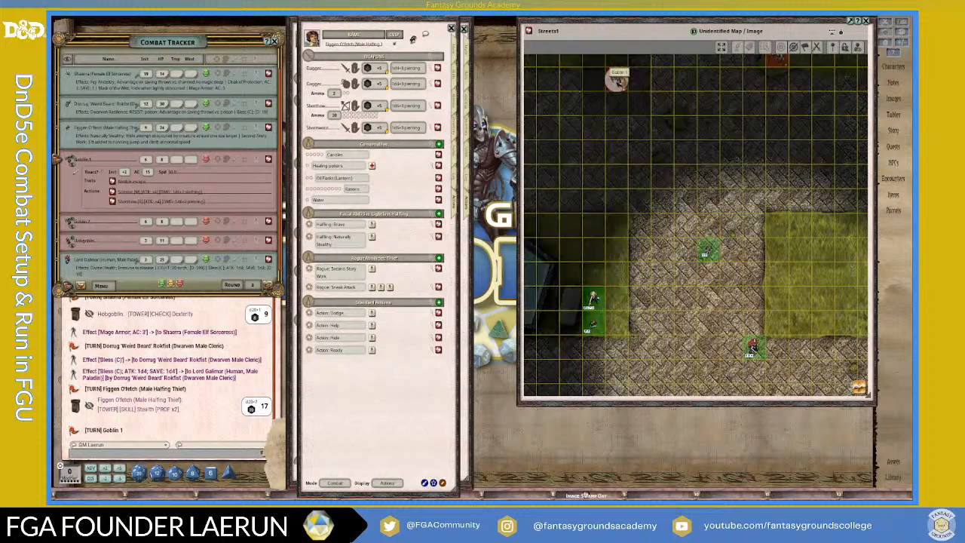
{"action": "left_click", "coordinate": [617, 81]}
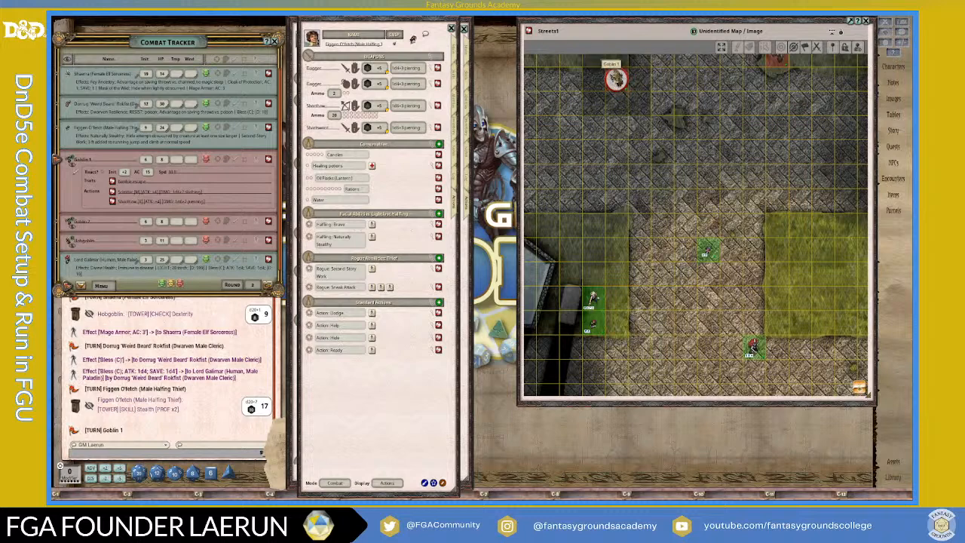
{"action": "left_click", "coordinate": [638, 143]}
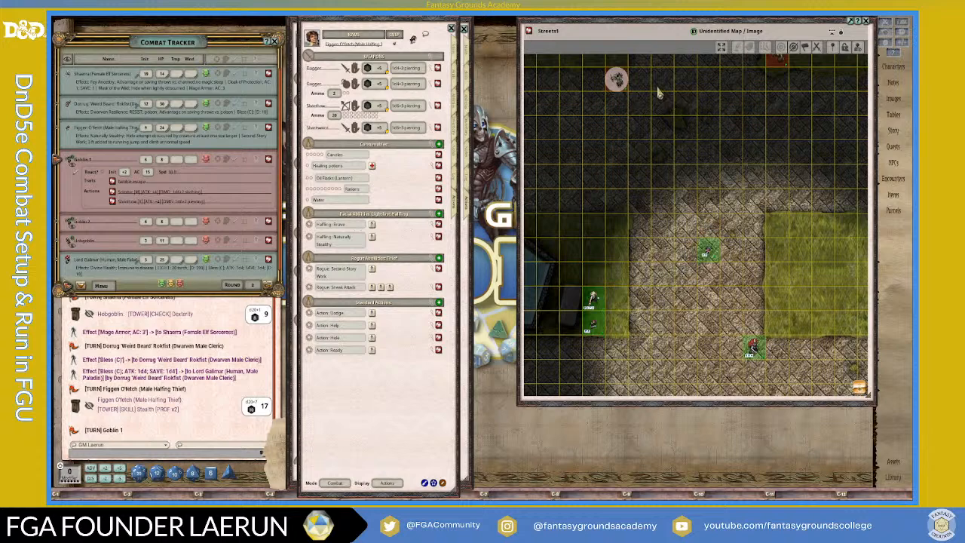
{"action": "left_click", "coordinate": [616, 78]}
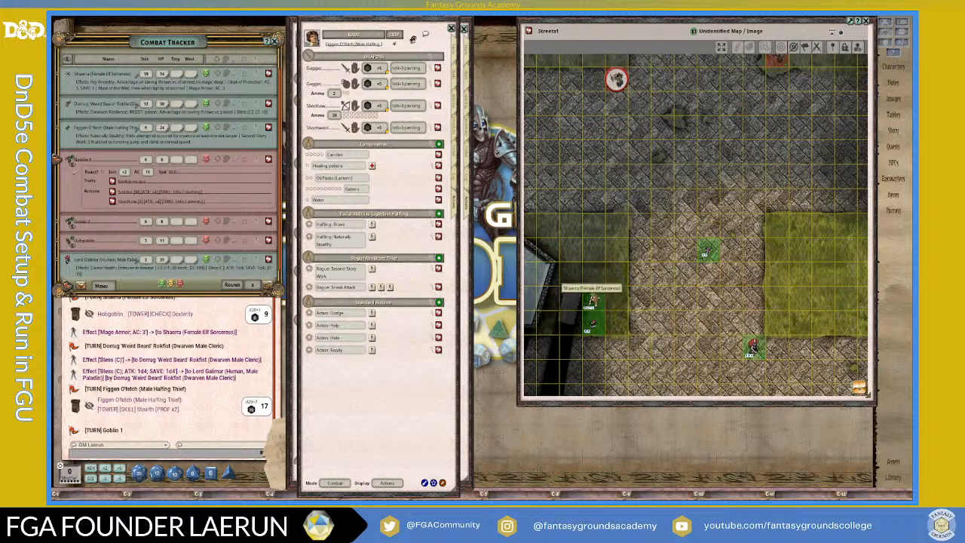
{"action": "left_click", "coordinate": [592, 300], "text": "ctrl"}
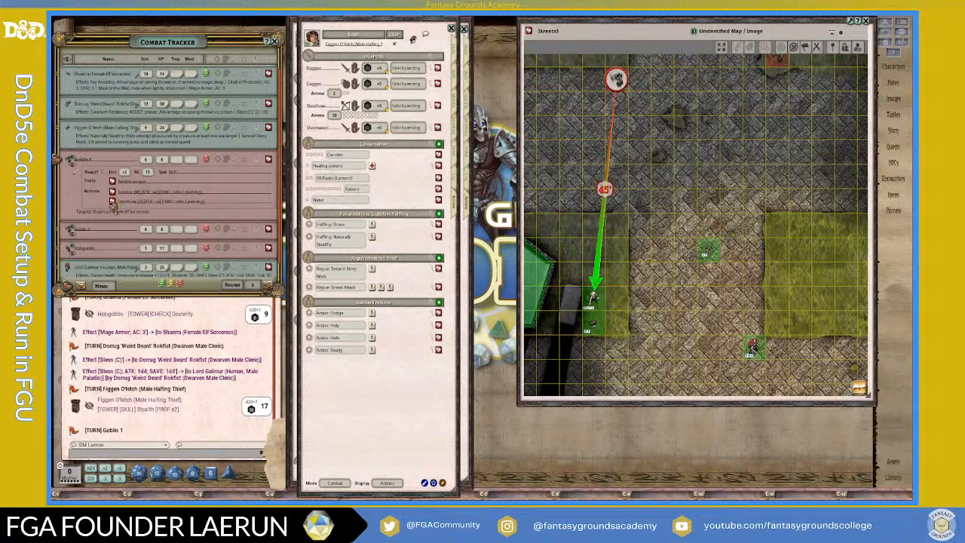
- Check the Shortbow description and roll Goblin 1's shortbow attack against the targeted elf sorceress
{"action": "left_click", "coordinate": [112, 202]}
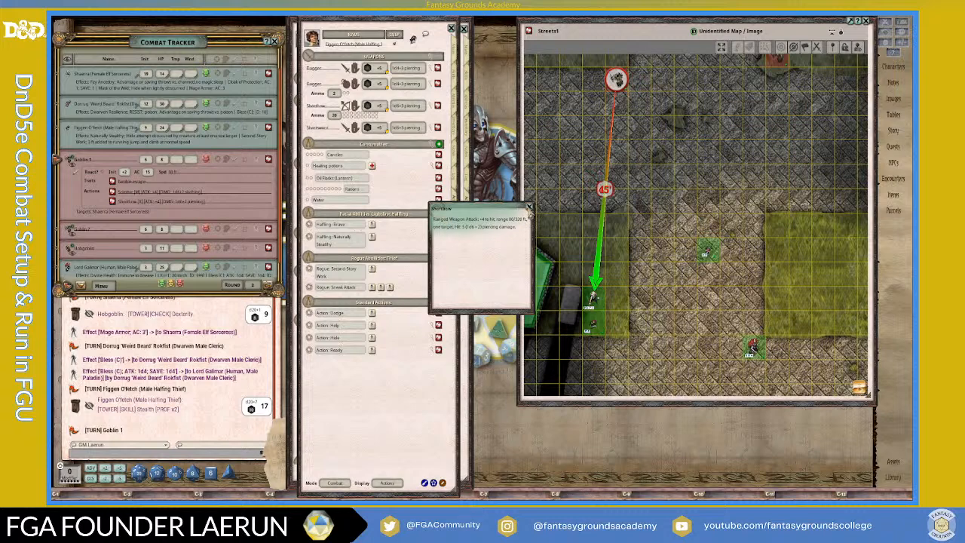
{"action": "left_click", "coordinate": [529, 208]}
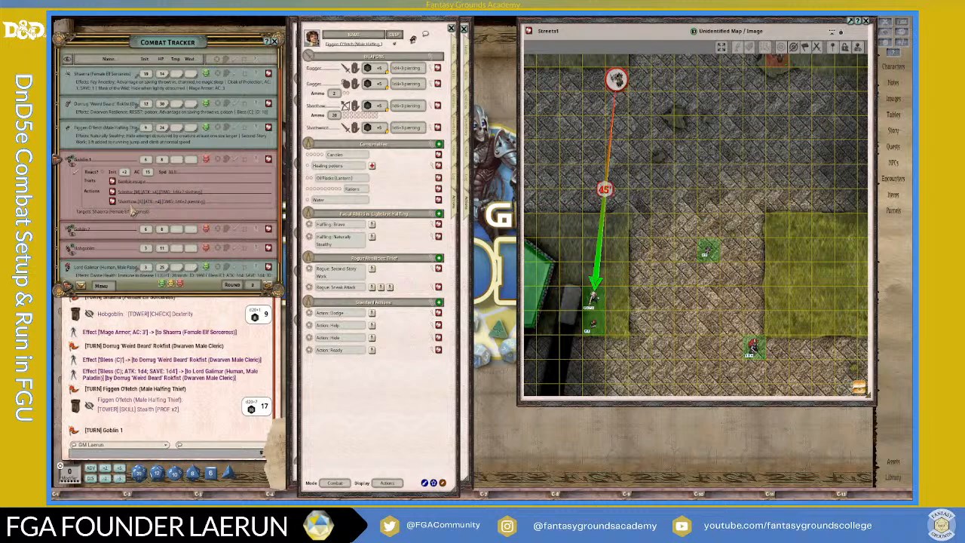
{"action": "double_click", "coordinate": [154, 202]}
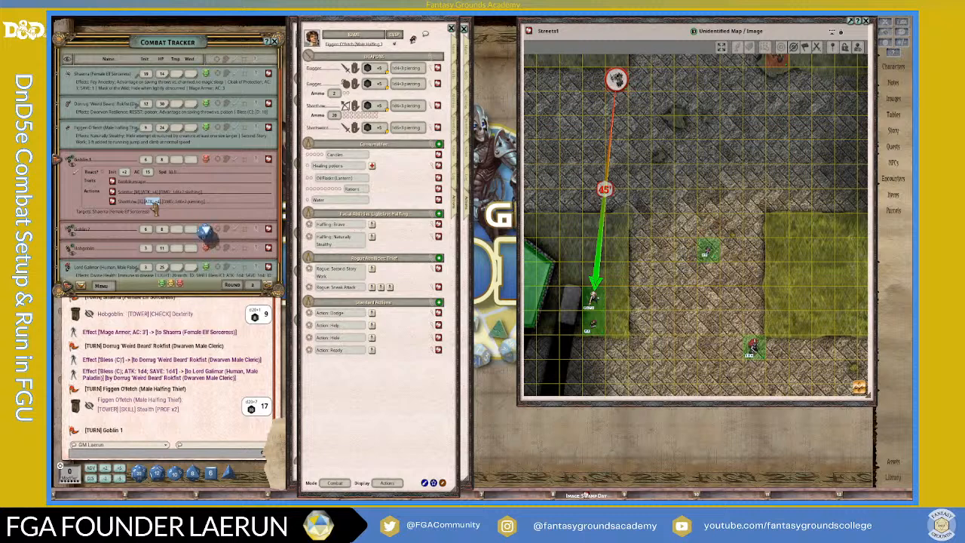
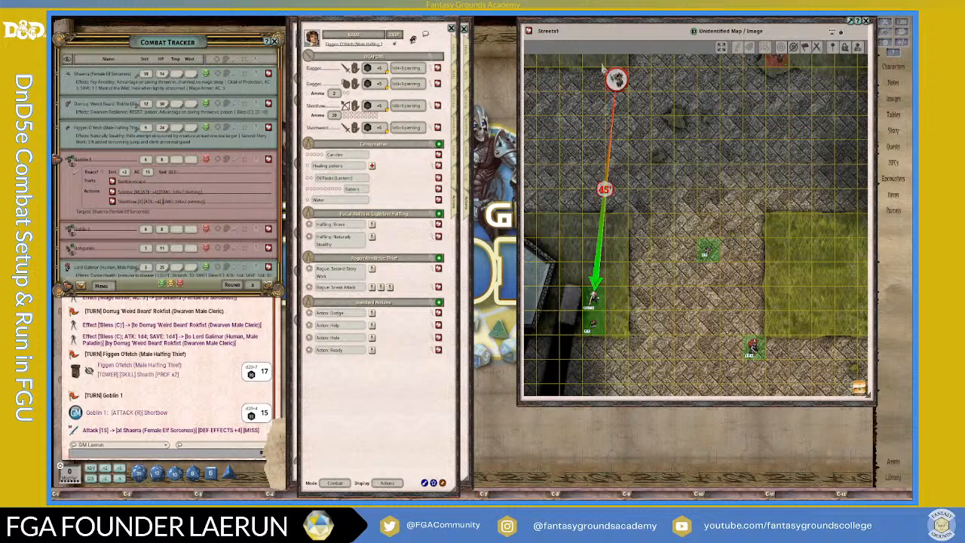
- Advance the combat to Goblin 2's turn and move its token 10 ft south
{"action": "scroll", "coordinate": [660, 114], "scroll_direction": "down", "scroll_amount": 1}
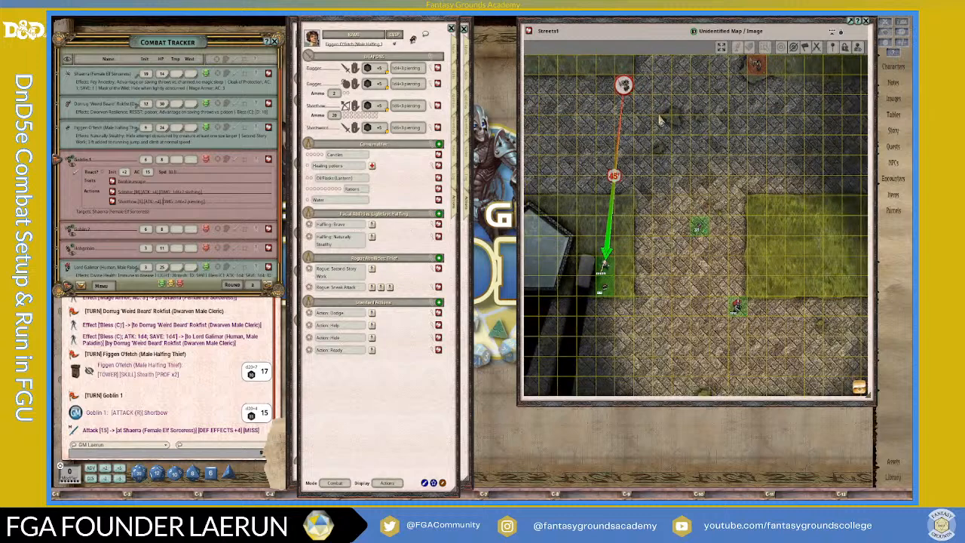
{"action": "scroll", "coordinate": [635, 143], "scroll_direction": "up", "scroll_amount": 1}
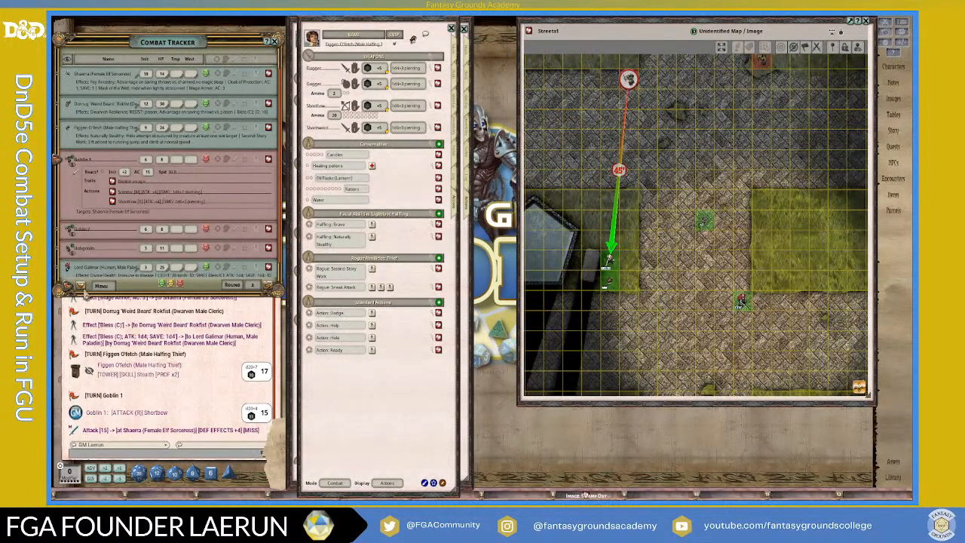
{"action": "left_click", "coordinate": [70, 286]}
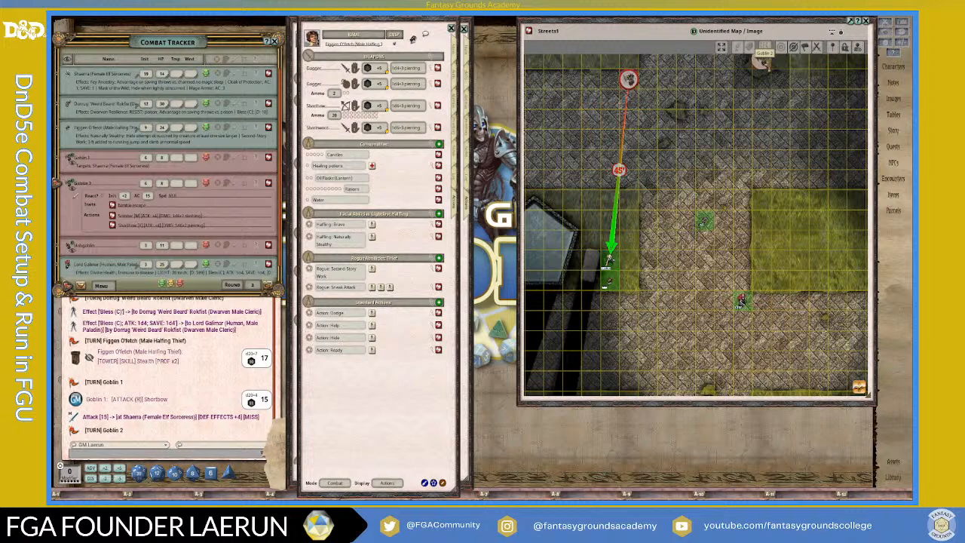
{"action": "left_click_drag", "start_coordinate": [764, 65], "coordinate": [775, 117]}
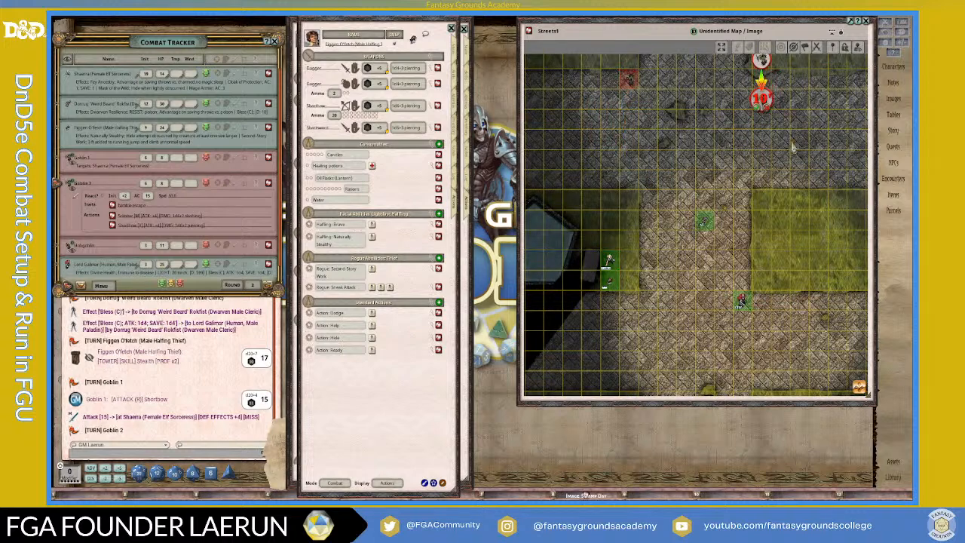
{"action": "left_click", "coordinate": [760, 112]}
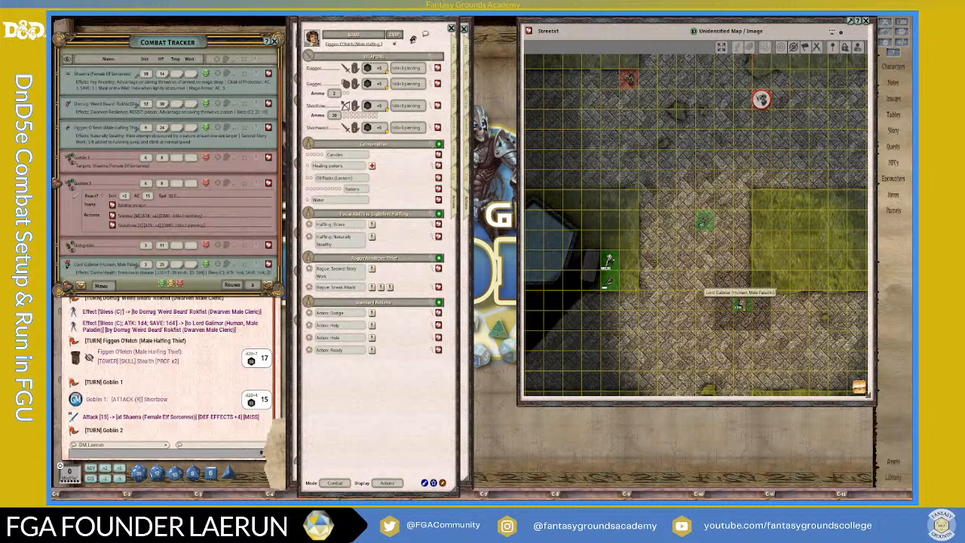
- Target the human paladin with Goblin 2 and roll its shortbow attack
{"action": "left_click", "coordinate": [740, 304], "text": "ctrl"}
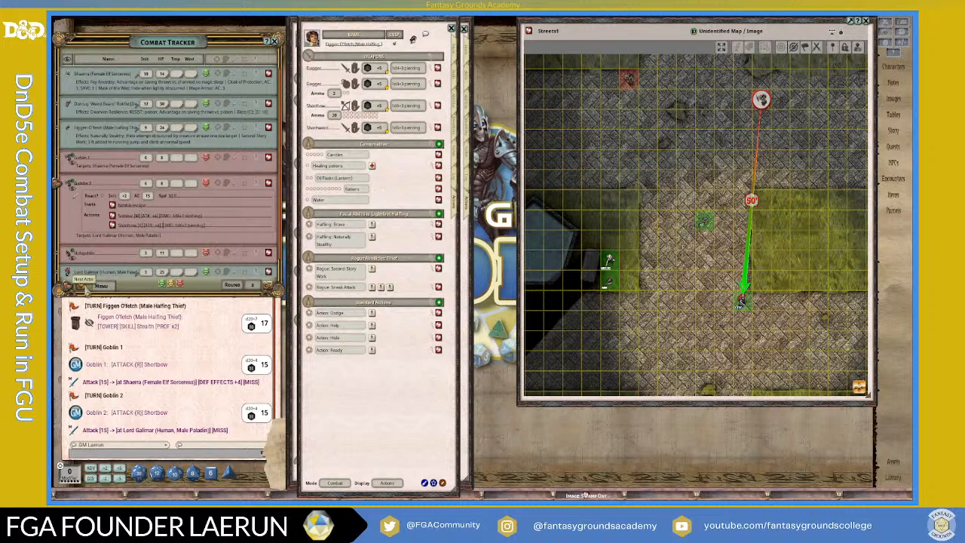
- Advance the combat to the hobgoblin's turn and plan its path 15 ft south, continuing two squares diagonally southeast
{"action": "left_click", "coordinate": [81, 285]}
{"action": "scroll", "coordinate": [669, 168], "scroll_direction": "down", "scroll_amount": 2}
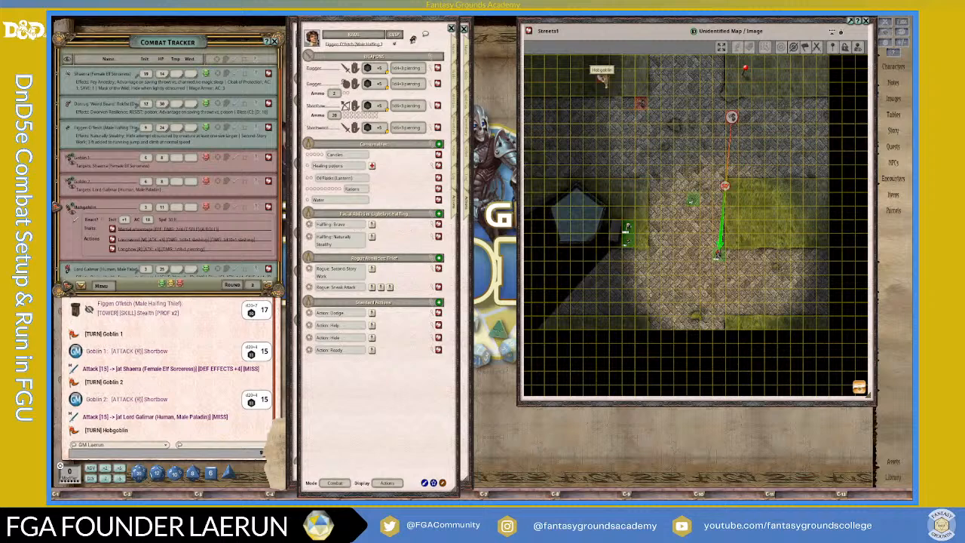
{"action": "left_click_drag", "start_coordinate": [604, 81], "coordinate": [604, 125]}
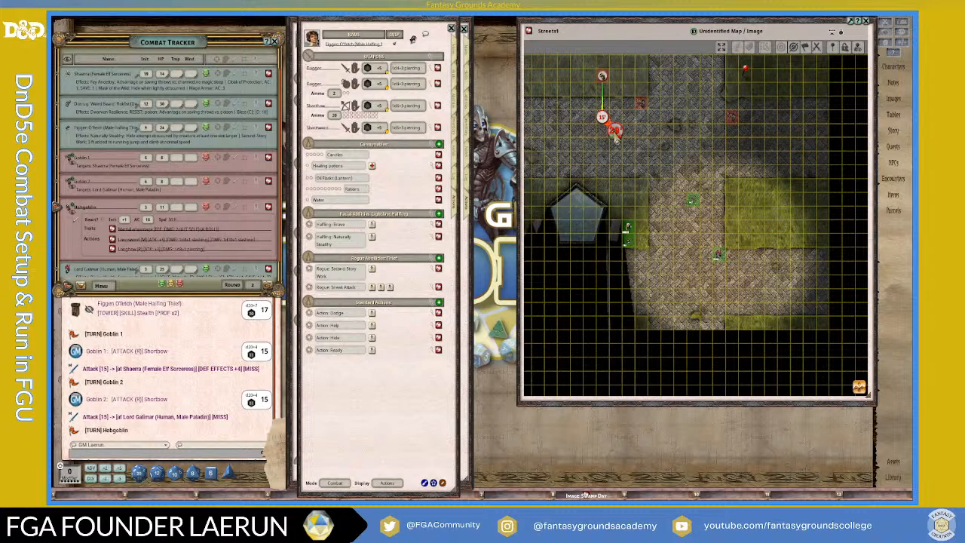
{"action": "left_click_drag", "start_coordinate": [616, 138], "coordinate": [631, 149]}
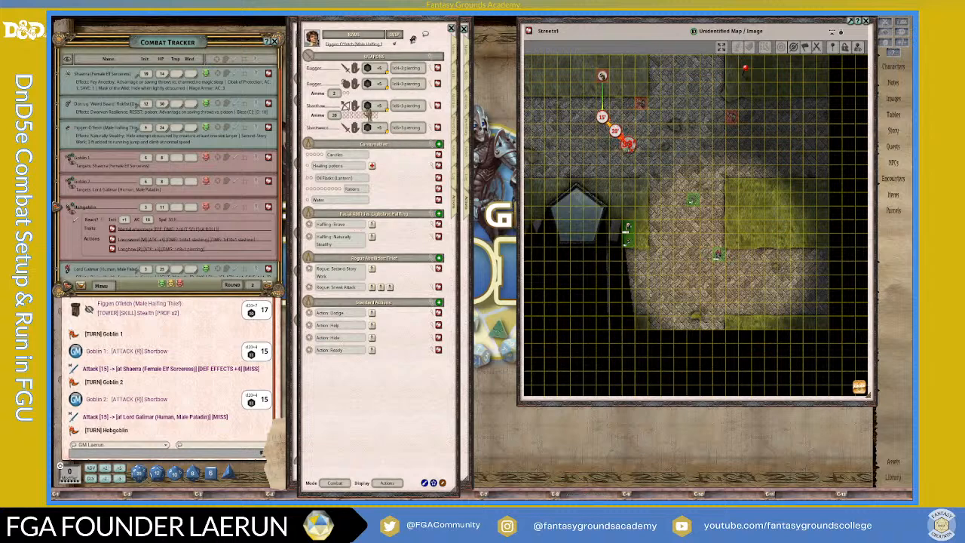
- Mark the hobgoblin as an important NPC in its record and read its Longsword and Longbow descriptions
{"action": "left_click", "coordinate": [269, 208]}
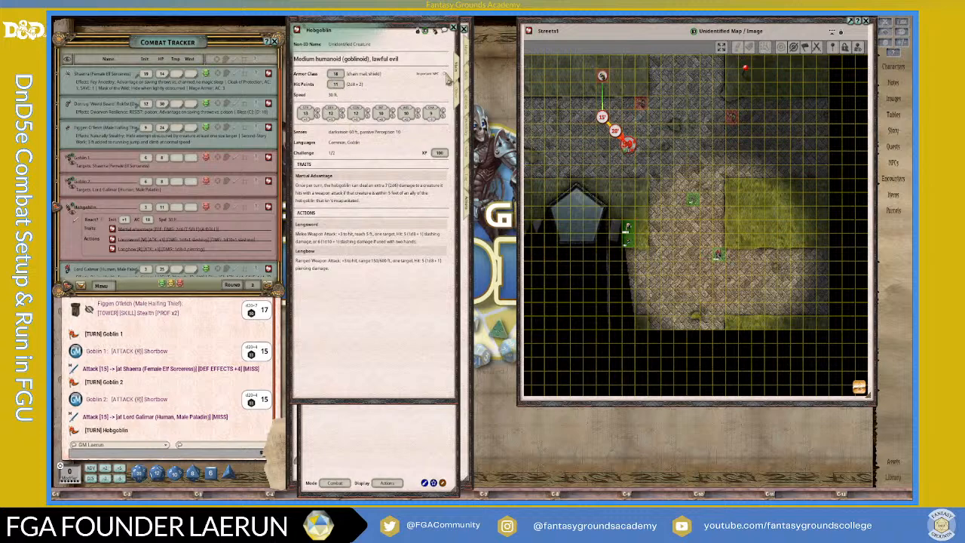
{"action": "left_click", "coordinate": [445, 74]}
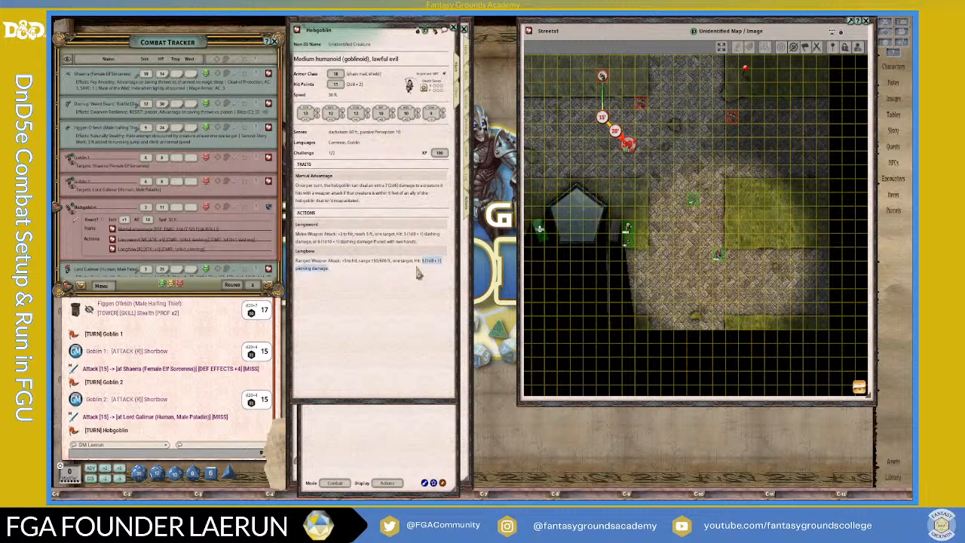
{"action": "left_click_drag", "start_coordinate": [296, 234], "coordinate": [351, 235]}
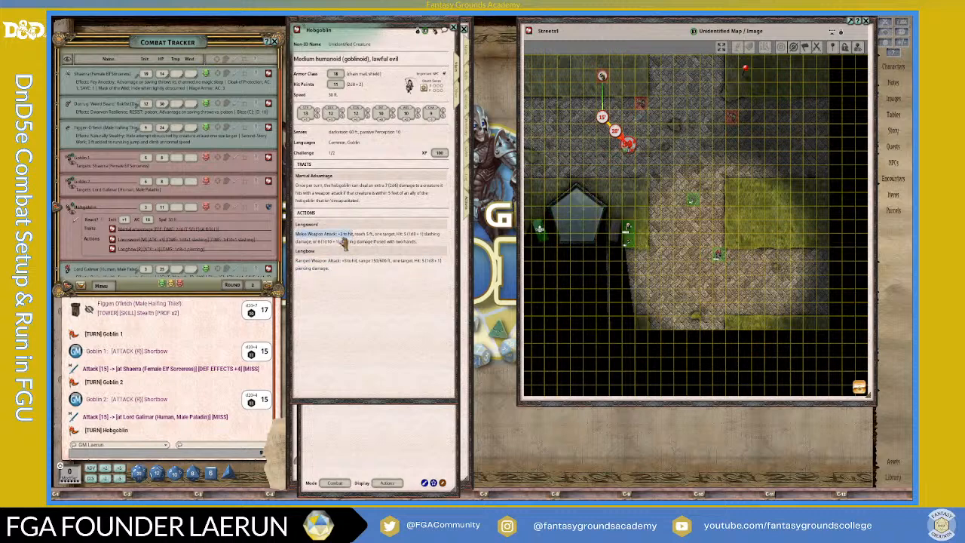
{"action": "left_click", "coordinate": [326, 239]}
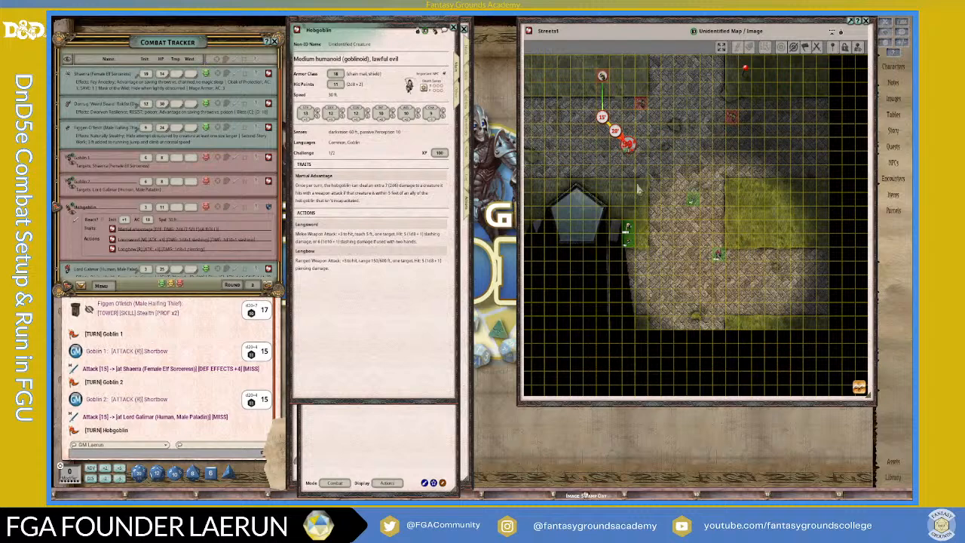
- Approve the hobgoblin's planned move and roll its longbow attack with the dwarven cleric as target
{"action": "left_click_drag", "start_coordinate": [629, 157], "coordinate": [629, 154]}
{"action": "scroll", "coordinate": [709, 275], "scroll_direction": "up", "scroll_amount": 4}
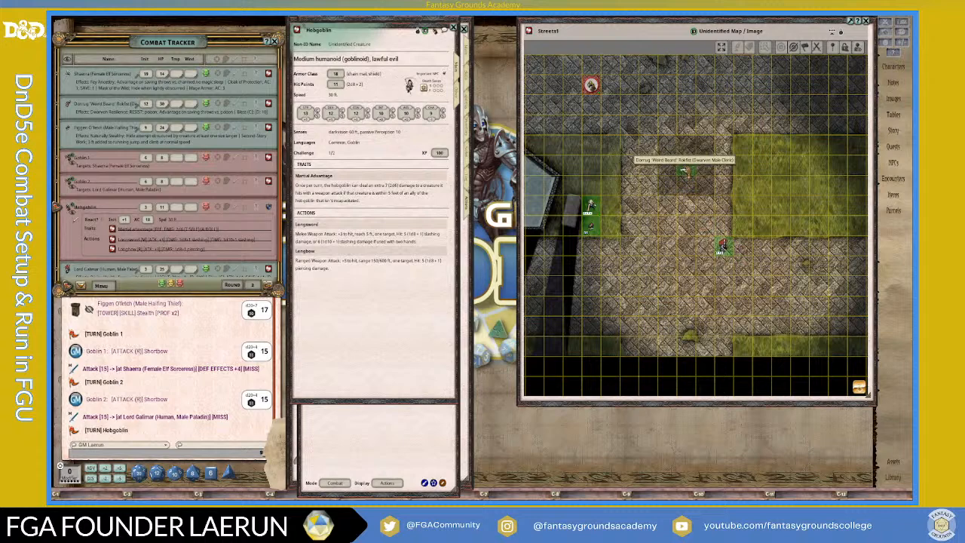
{"action": "left_click", "coordinate": [684, 169], "text": "ctrl"}
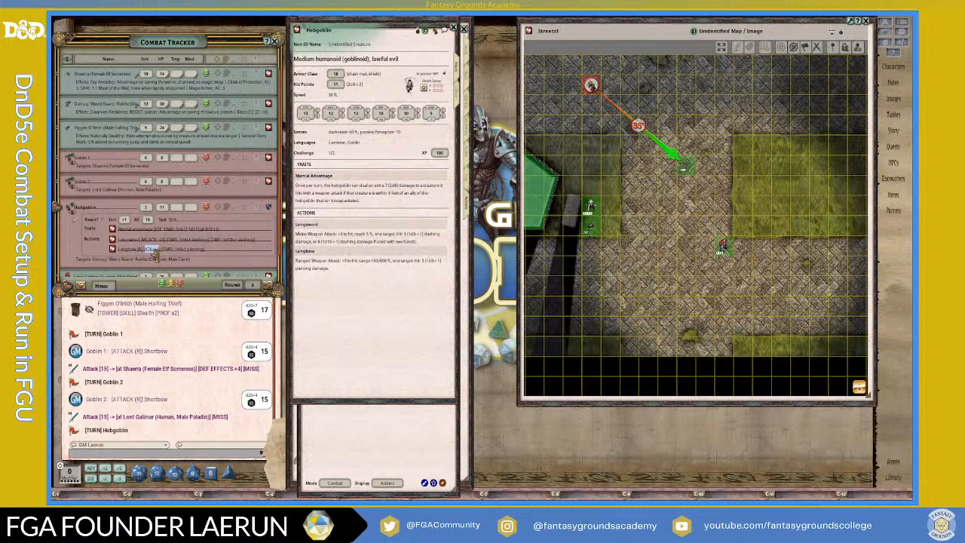
{"action": "double_click", "coordinate": [153, 250]}
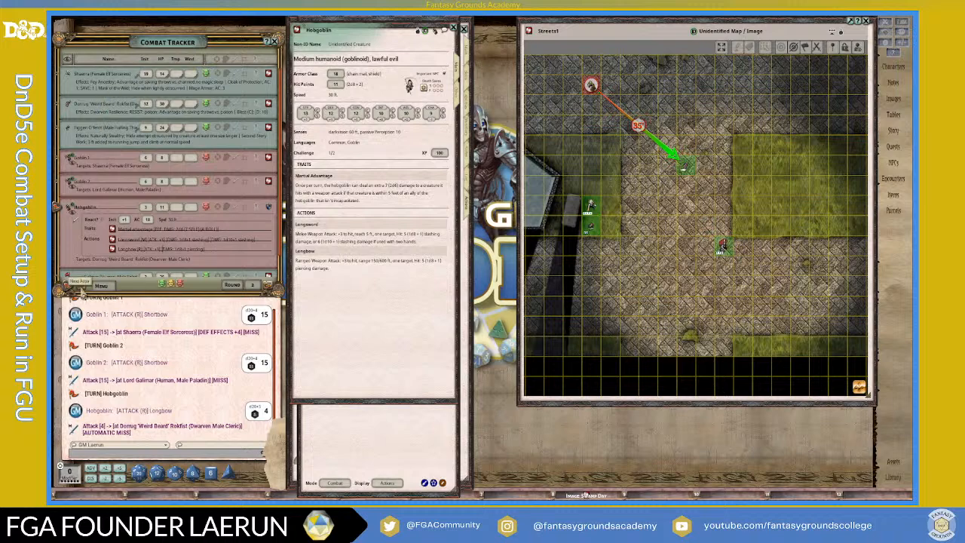
- Advance the combat to the human paladin's turn and move his token next to the hobgoblin, on its east side
{"action": "left_click", "coordinate": [78, 287]}
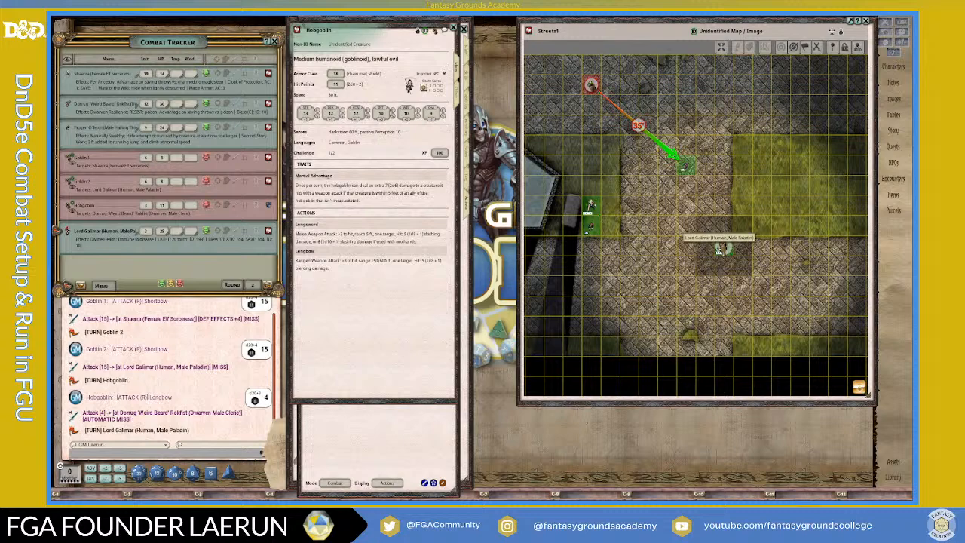
{"action": "mouse_move", "coordinate": [720, 251]}
{"action": "left_mouse_down"}
{"action": "mouse_move", "coordinate": [723, 204]}
{"action": "mouse_move", "coordinate": [704, 184]}
{"action": "mouse_move", "coordinate": [704, 145]}
{"action": "mouse_move", "coordinate": [650, 88]}
{"action": "mouse_move", "coordinate": [612, 91]}
{"action": "mouse_move", "coordinate": [629, 87]}
{"action": "left_mouse_up"}
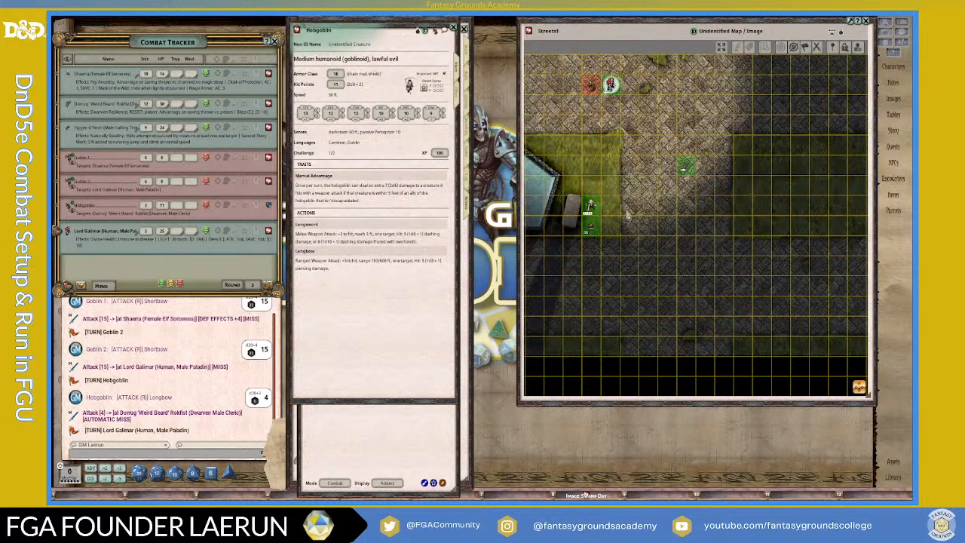
{"action": "scroll", "coordinate": [633, 172], "scroll_direction": "down", "scroll_amount": 1}
{"action": "scroll", "coordinate": [621, 116], "scroll_direction": "up", "scroll_amount": 2}
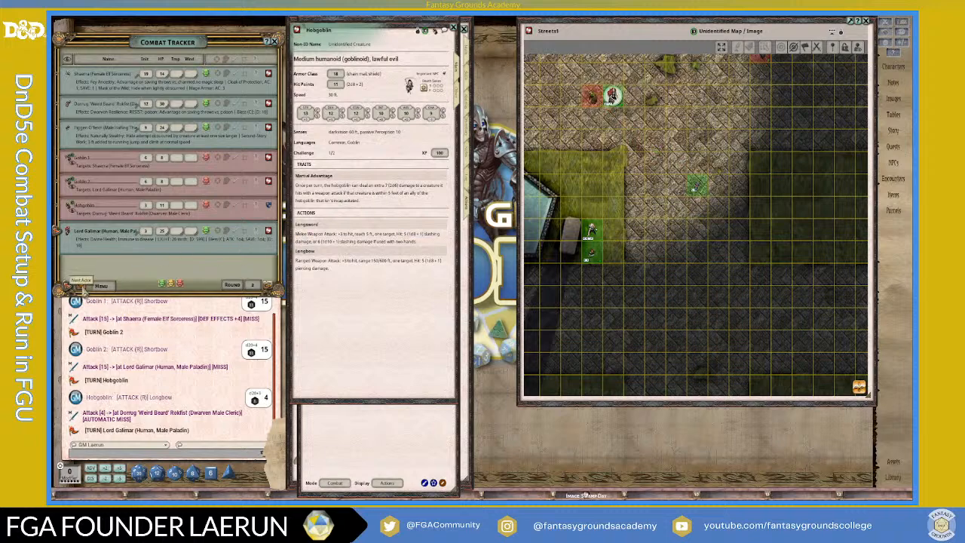
- Advance the combat to Goblin 2's turn in round 3 and move its token to 10 ft east of the human paladin
{"action": "left_click", "coordinate": [72, 285]}
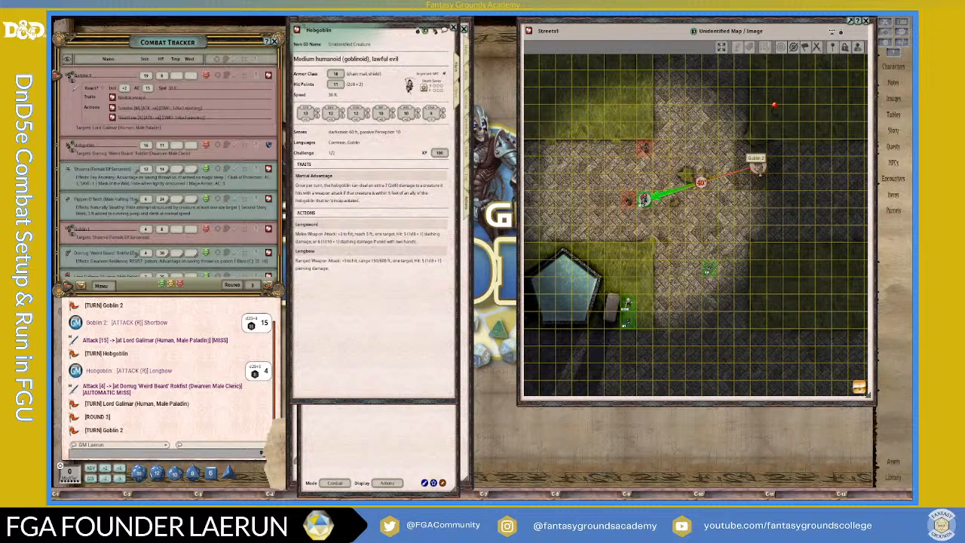
{"action": "mouse_move", "coordinate": [756, 168]}
{"action": "left_click_drag", "start_coordinate": [756, 167], "coordinate": [677, 205]}
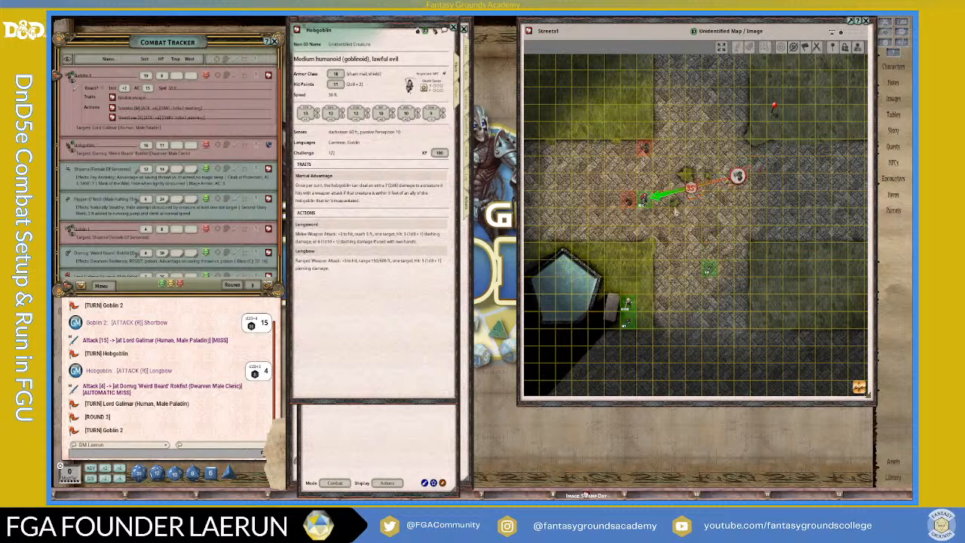
{"action": "scroll", "coordinate": [673, 215], "scroll_direction": "up", "scroll_amount": 1}
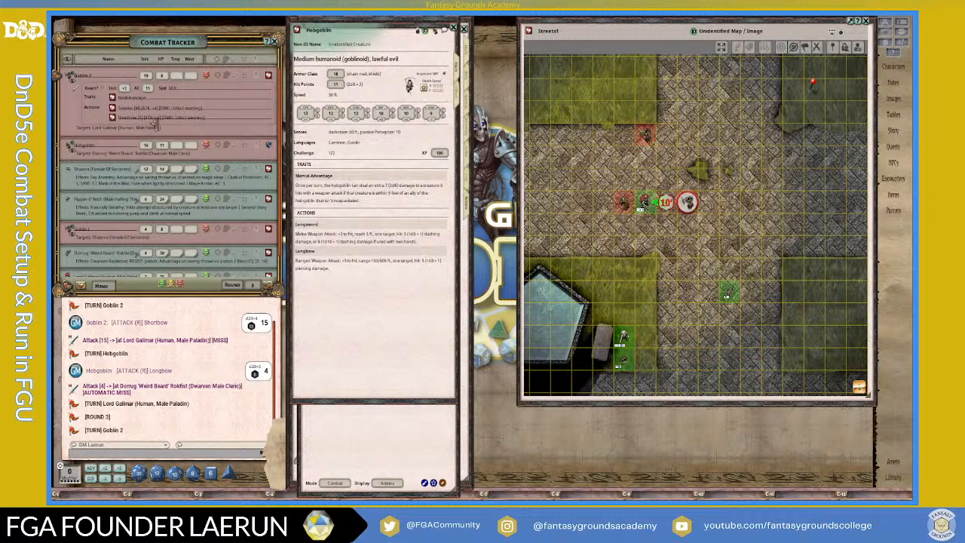
- Roll Goblin 2's shortbow attack and its piercing damage against the human paladin
{"action": "double_click", "coordinate": [153, 118]}
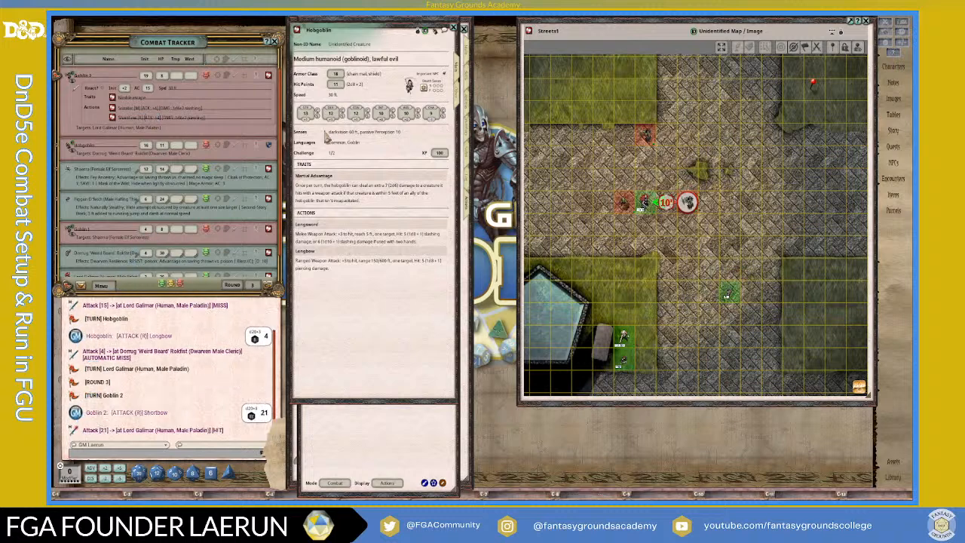
{"action": "double_click", "coordinate": [178, 119]}
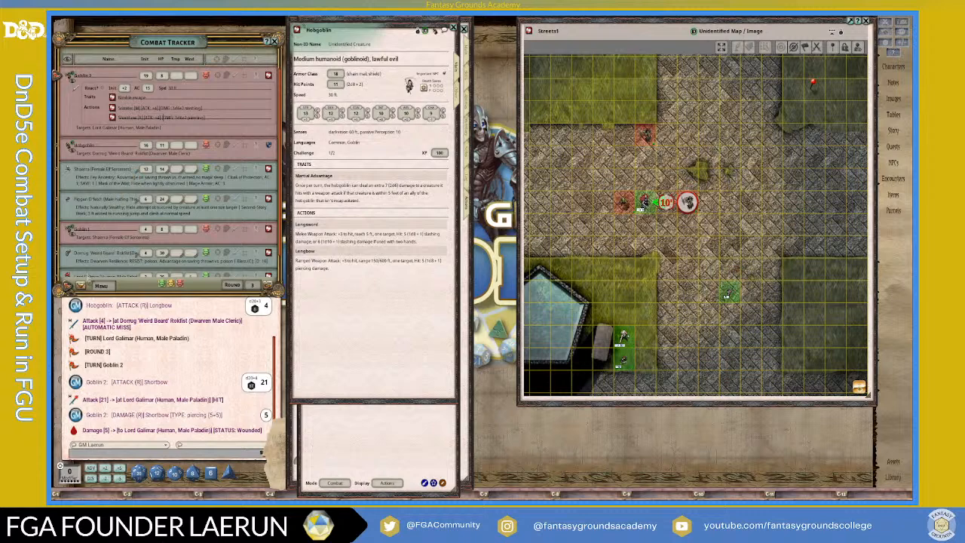
- Advance the combat to the hobgoblin's turn and clear its targeting of the dwarven cleric
{"action": "left_click", "coordinate": [74, 286]}
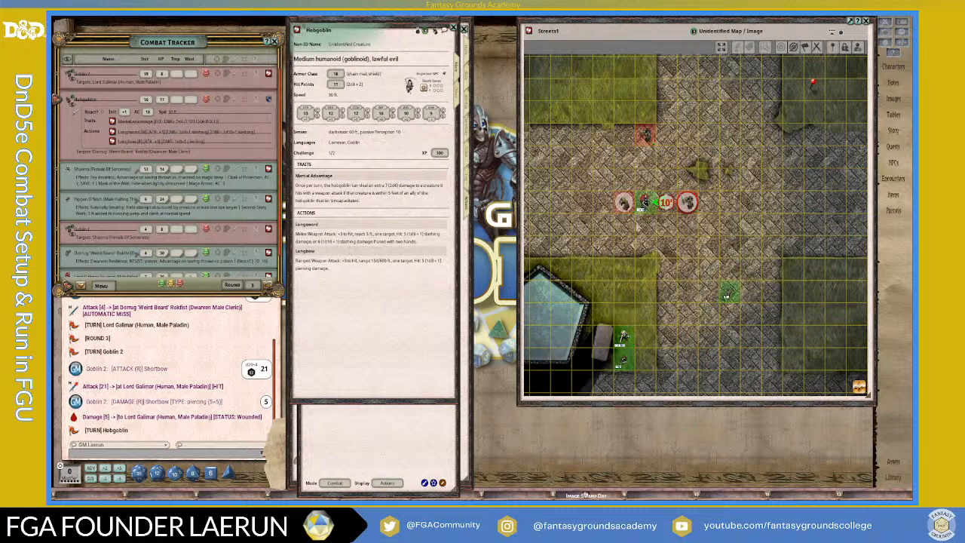
{"action": "left_click", "coordinate": [726, 296], "text": "ctrl"}
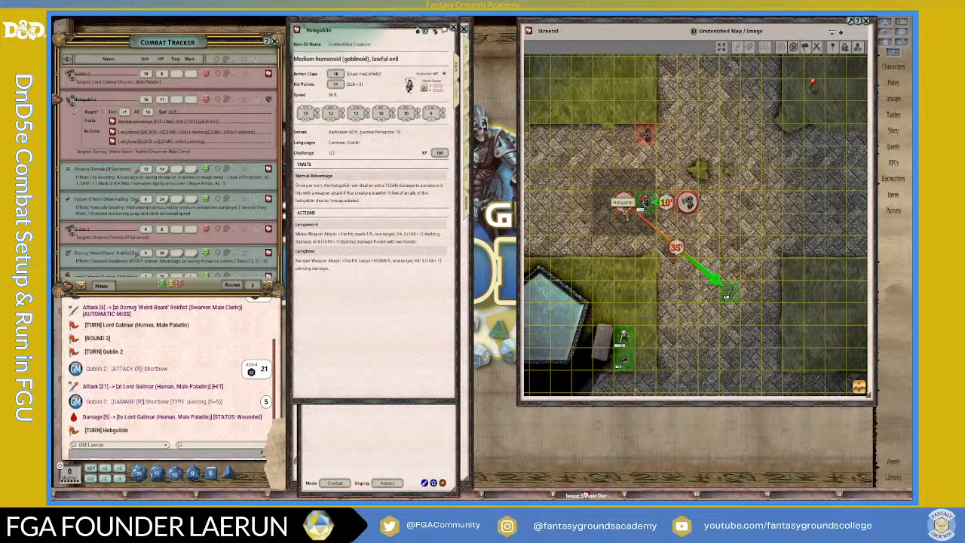
{"action": "left_click", "coordinate": [627, 210]}
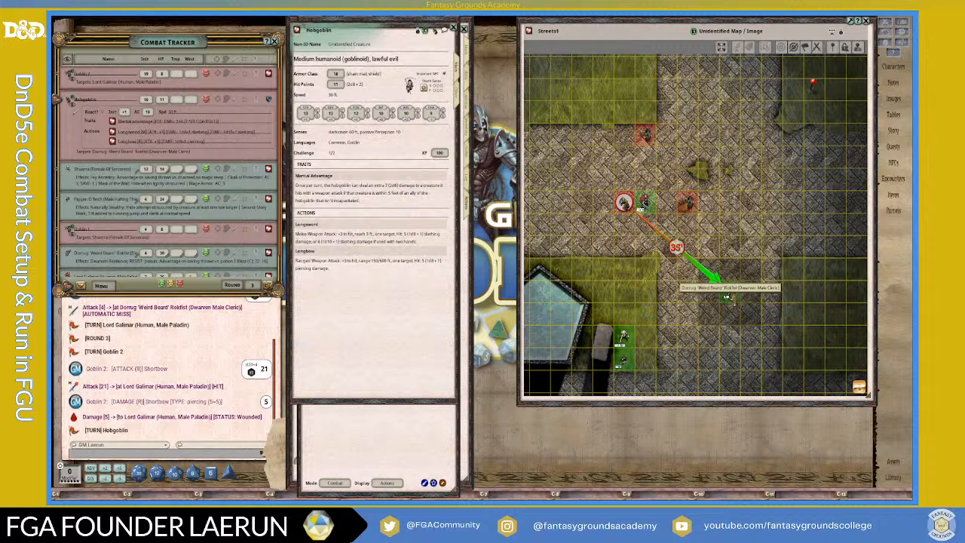
{"action": "left_click_drag", "start_coordinate": [726, 296], "coordinate": [726, 297]}
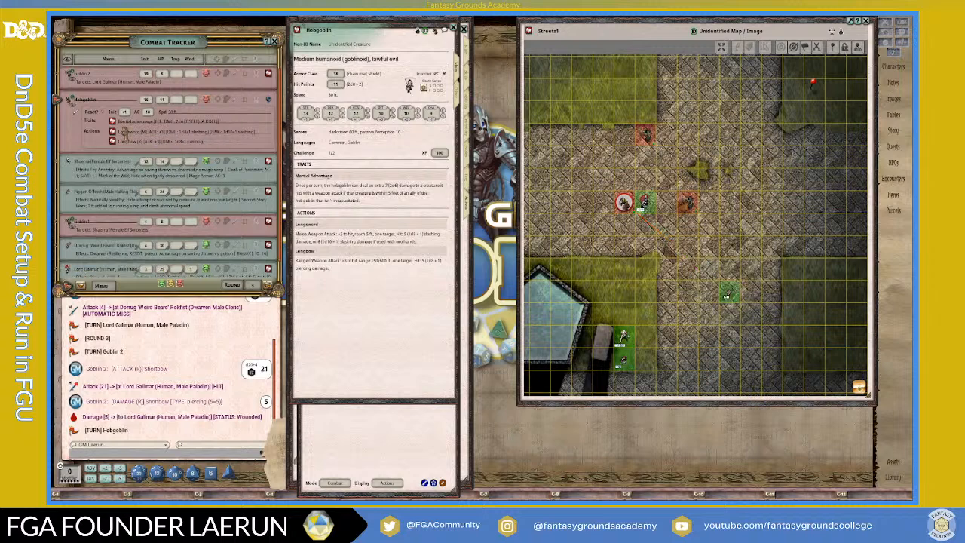
- Roll the hobgoblin's Longsword attack directly on the adjacent human paladin
{"action": "scroll", "coordinate": [702, 239], "scroll_direction": "up", "scroll_amount": 2}
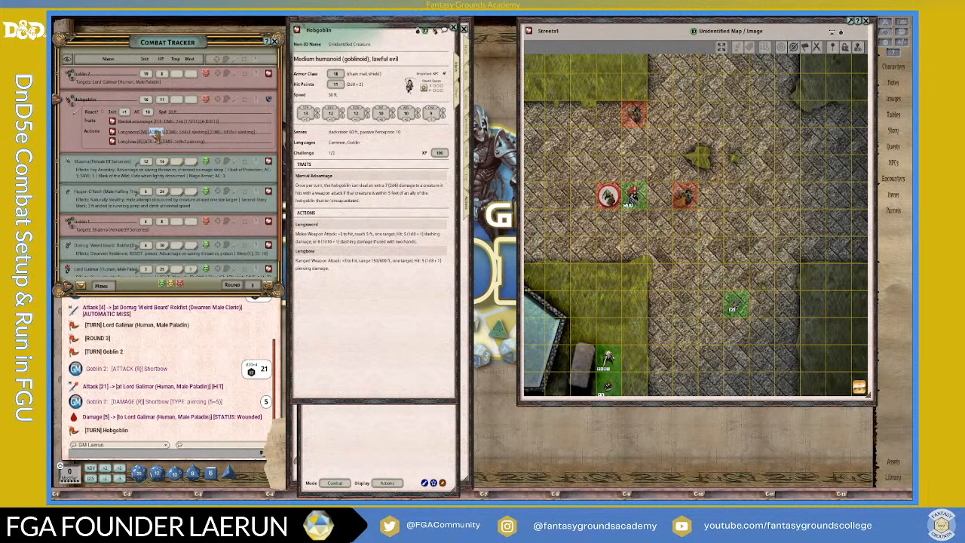
{"action": "left_click_drag", "start_coordinate": [155, 132], "coordinate": [630, 198]}
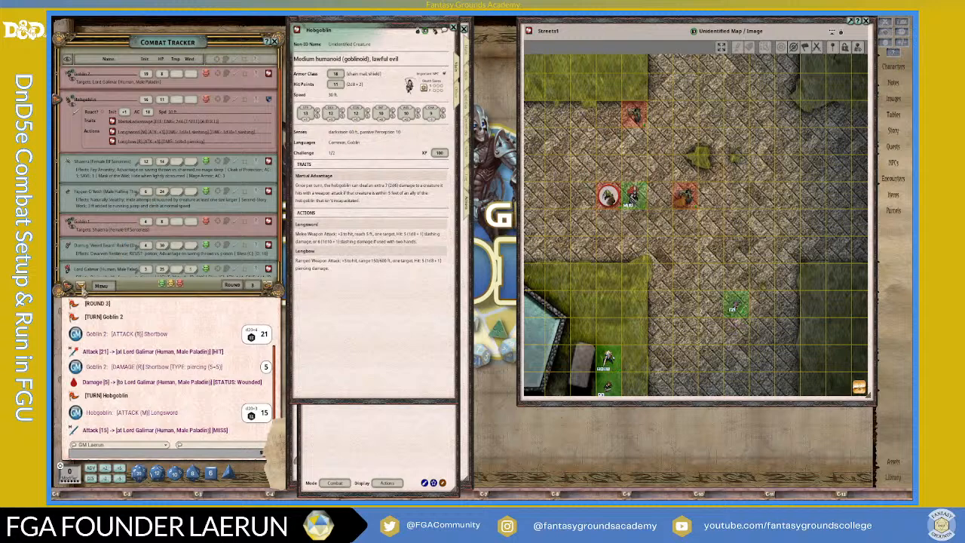
- Advance the combat to the elf sorceress's turn and roll her Magic Missile damage on the hobgoblin from her character sheet
{"action": "left_click", "coordinate": [69, 285]}
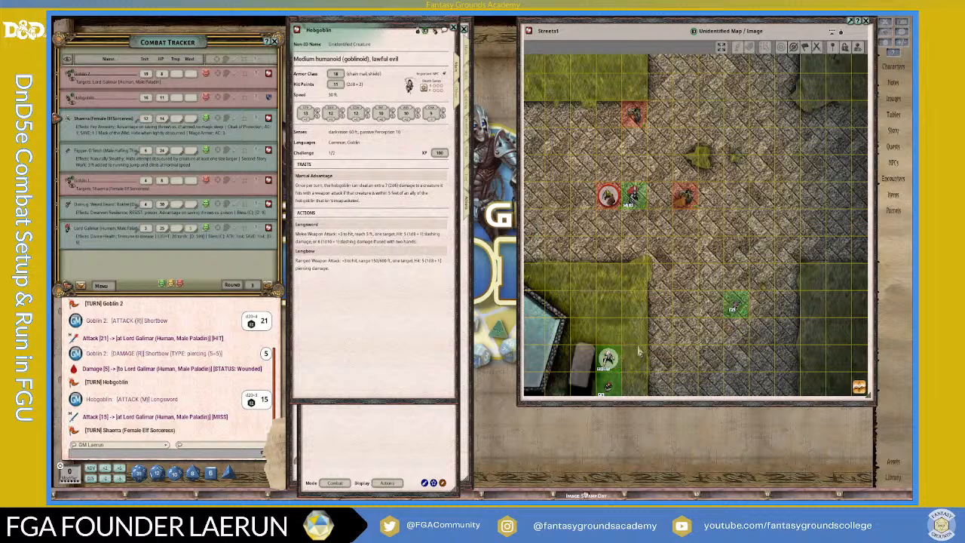
{"action": "left_click", "coordinate": [268, 119]}
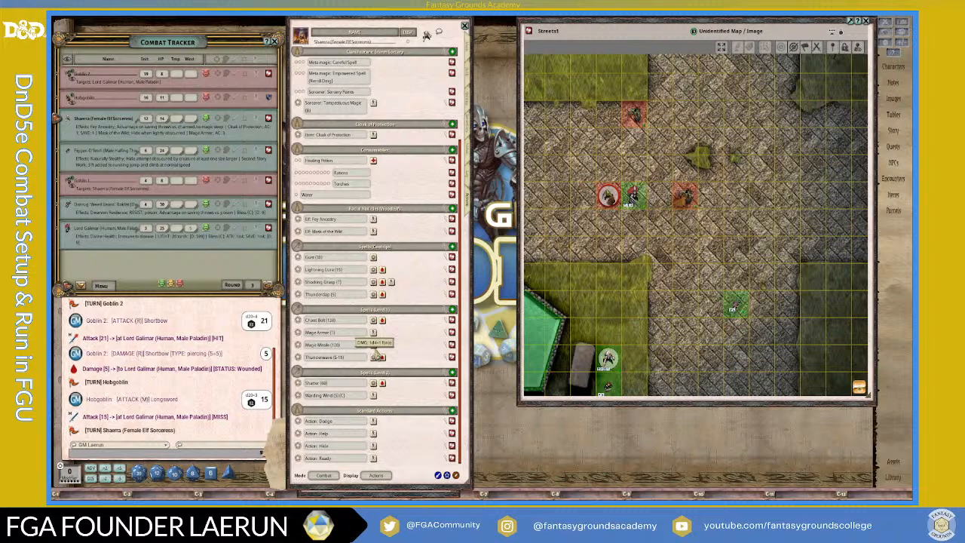
{"action": "scroll", "coordinate": [381, 261], "scroll_direction": "up", "scroll_amount": 2}
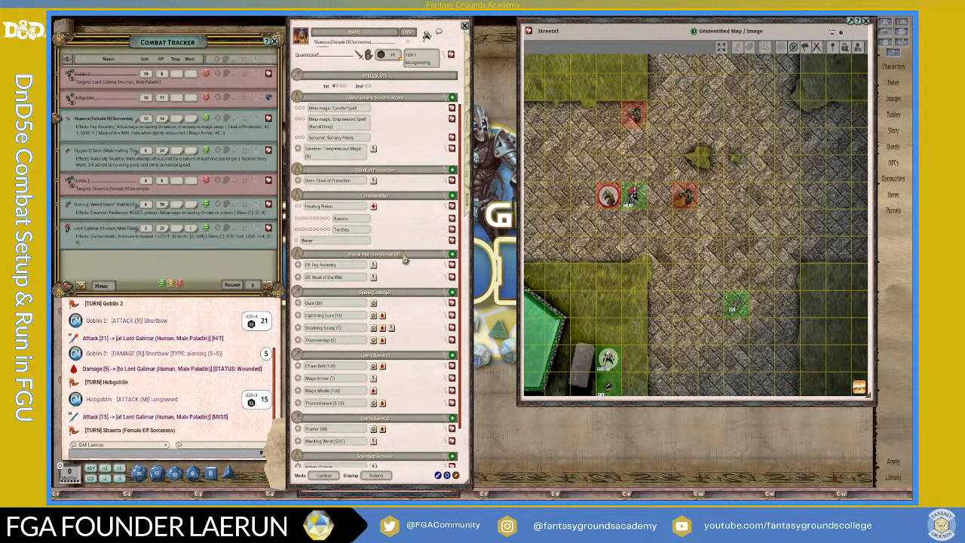
{"action": "scroll", "coordinate": [419, 303], "scroll_direction": "down", "scroll_amount": 2}
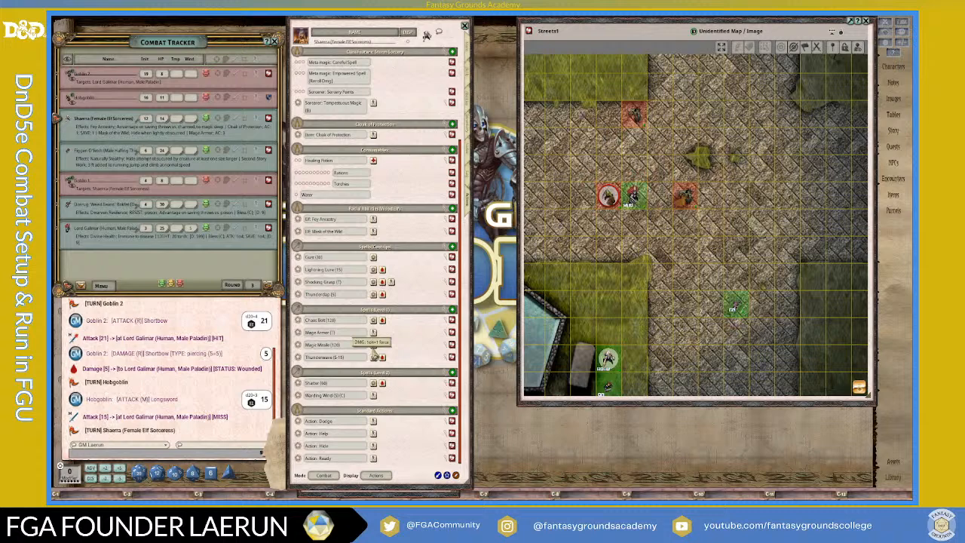
{"action": "left_click_drag", "start_coordinate": [374, 345], "coordinate": [609, 198]}
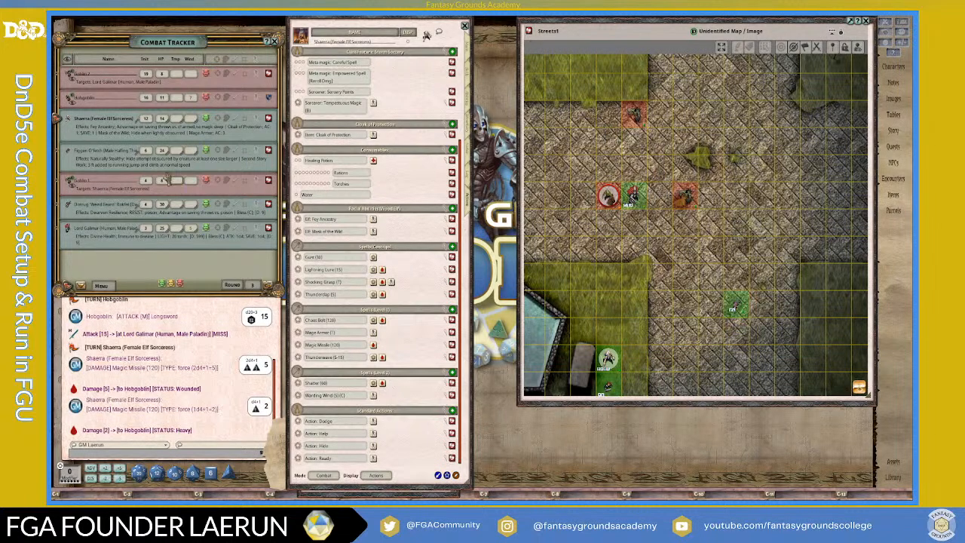
{"action": "scroll", "coordinate": [328, 202], "scroll_direction": "up", "scroll_amount": 3}
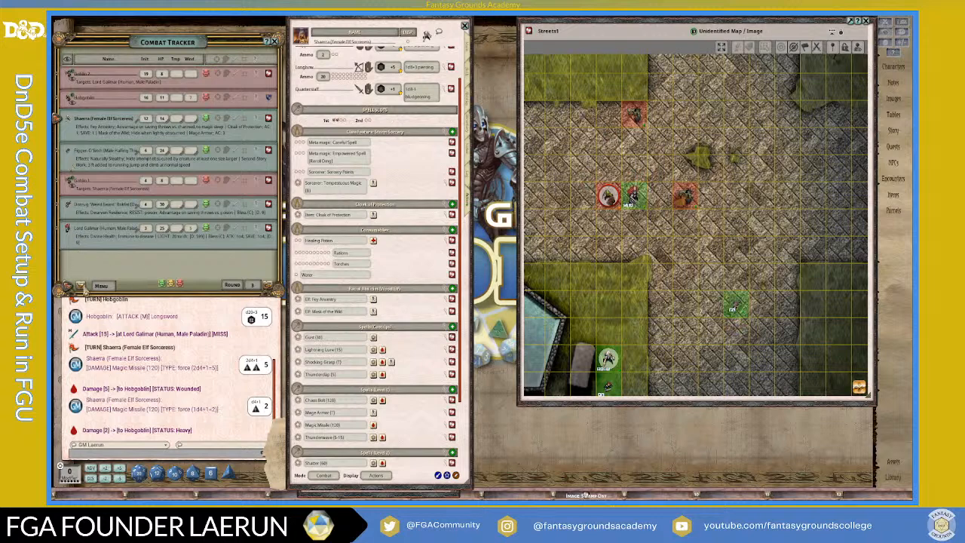
- Advance the combat to the halfling thief's turn and bring the thief's part of the street map into closer view
{"action": "left_click", "coordinate": [81, 286]}
{"action": "scroll", "coordinate": [679, 332], "scroll_direction": "down", "scroll_amount": 2}
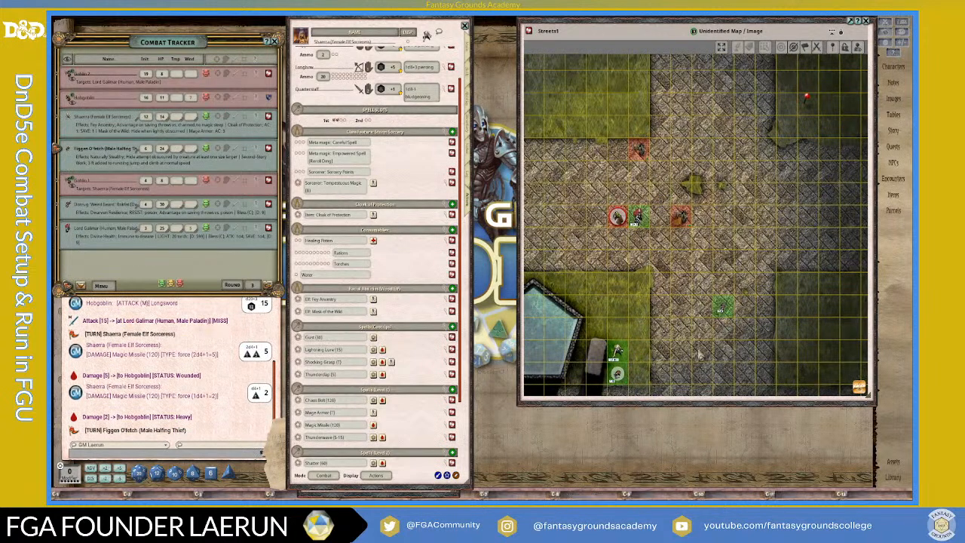
{"action": "left_click_drag", "start_coordinate": [867, 394], "coordinate": [864, 438]}
{"action": "scroll", "coordinate": [630, 352], "scroll_direction": "up", "scroll_amount": 5}
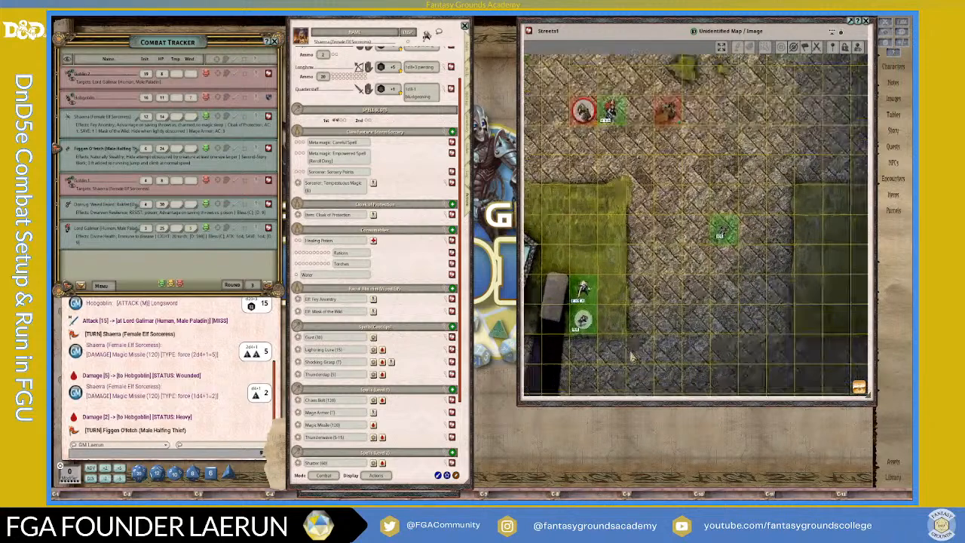
- Apply the Hide effect to the elf sorceress from her standard actions and check the action's description
{"action": "scroll", "coordinate": [396, 323], "scroll_direction": "down", "scroll_amount": 3}
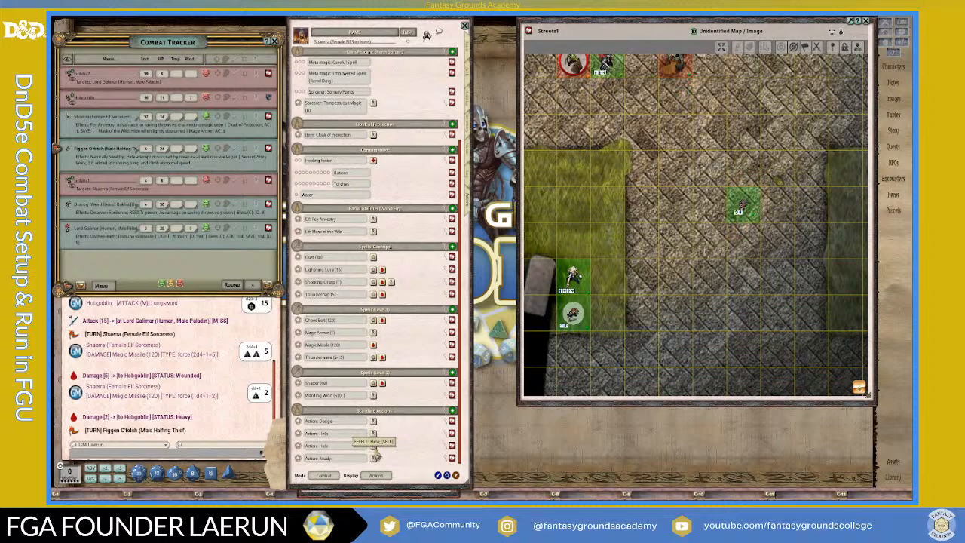
{"action": "left_click", "coordinate": [372, 446]}
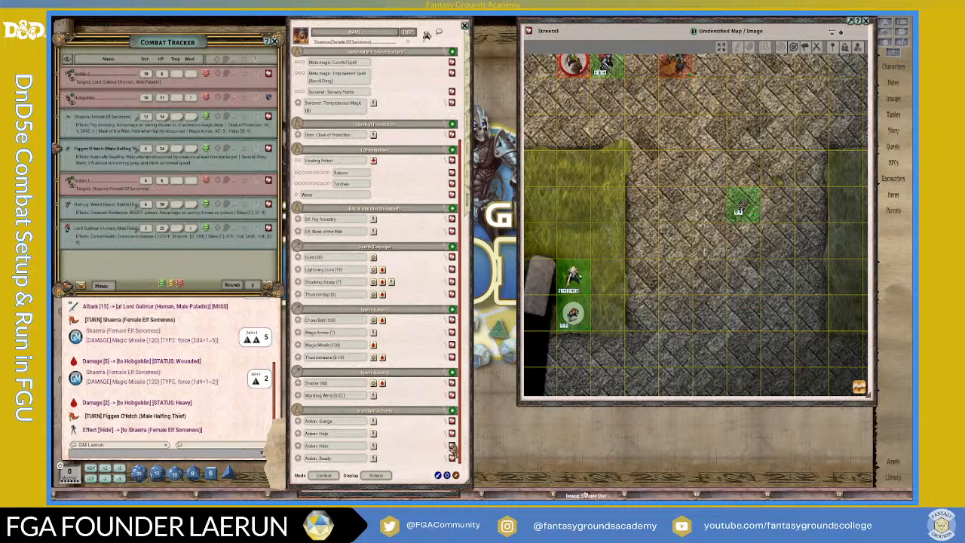
{"action": "left_click", "coordinate": [453, 447]}
{"action": "left_click", "coordinate": [539, 202]}
- Target Goblin 2 with the halfling thief and roll the shortbow attack from the thief's character sheet
{"action": "scroll", "coordinate": [683, 162], "scroll_direction": "down", "scroll_amount": 2}
{"action": "left_click_drag", "start_coordinate": [619, 81], "coordinate": [677, 81]}
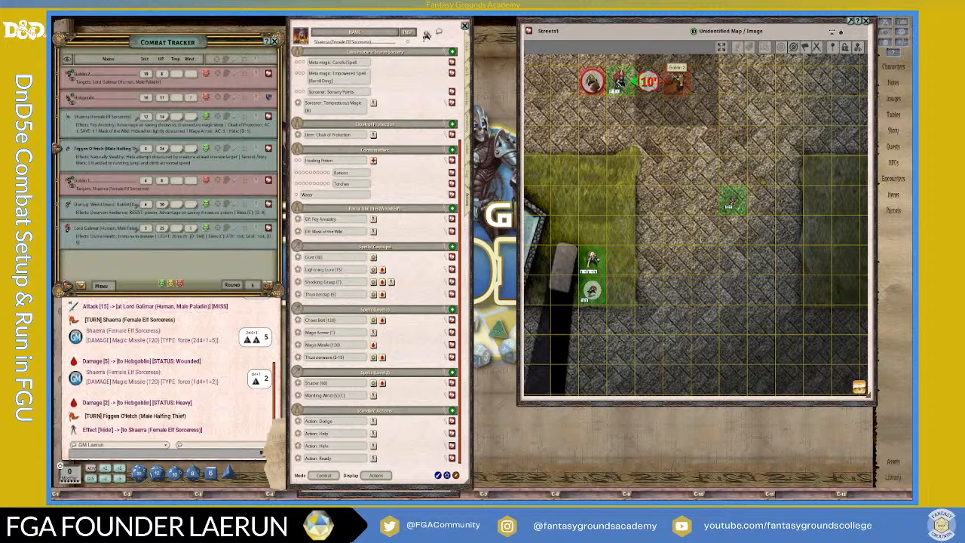
{"action": "left_click", "coordinate": [592, 290]}
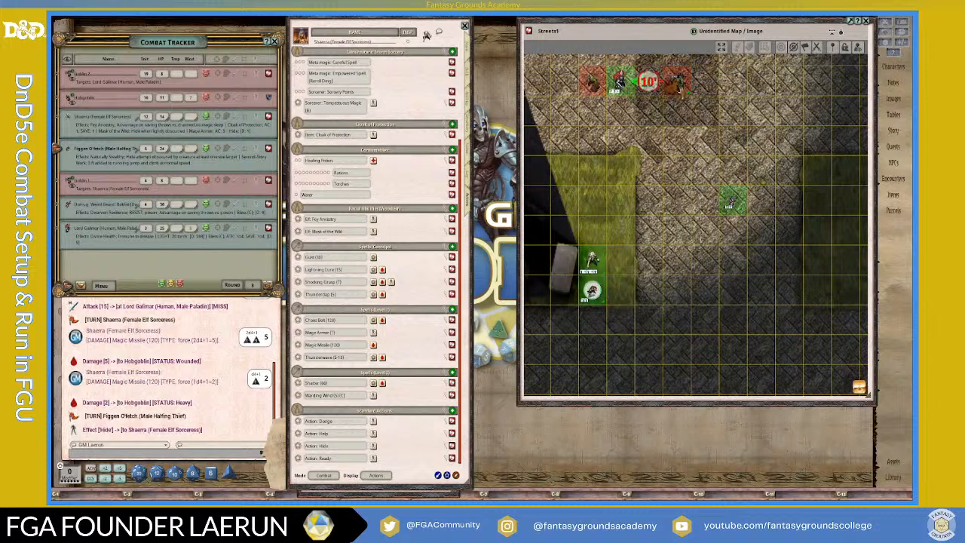
{"action": "left_click", "coordinate": [677, 83], "text": "ctrl"}
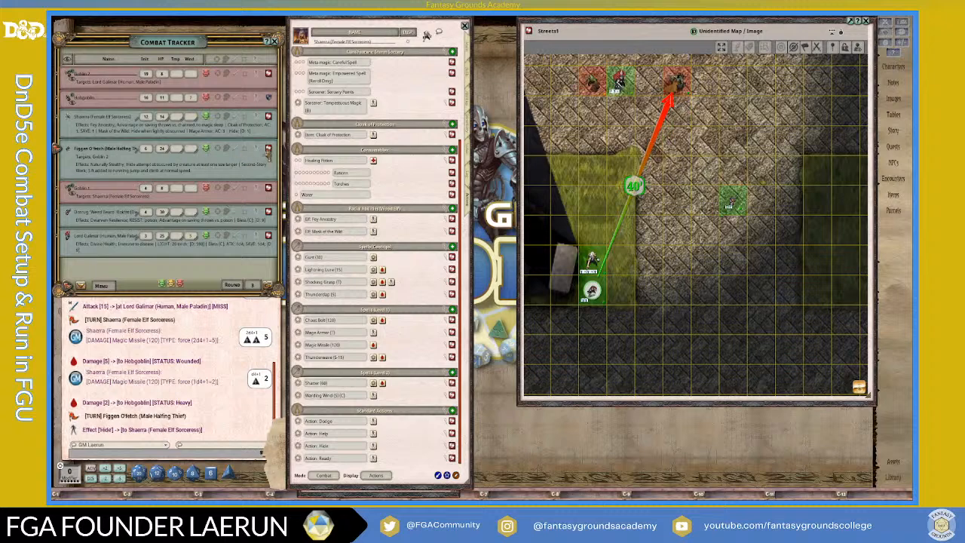
{"action": "left_click", "coordinate": [267, 152]}
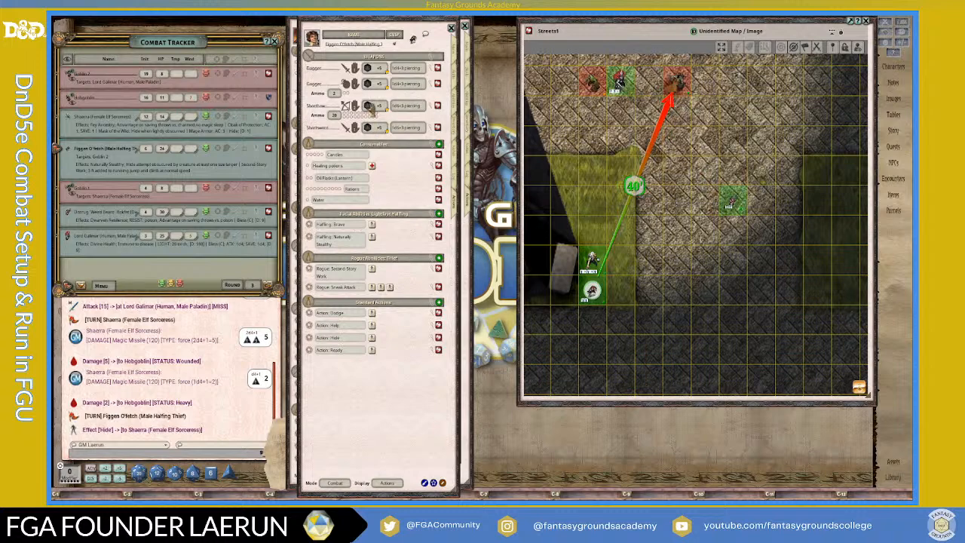
{"action": "double_click", "coordinate": [369, 105]}
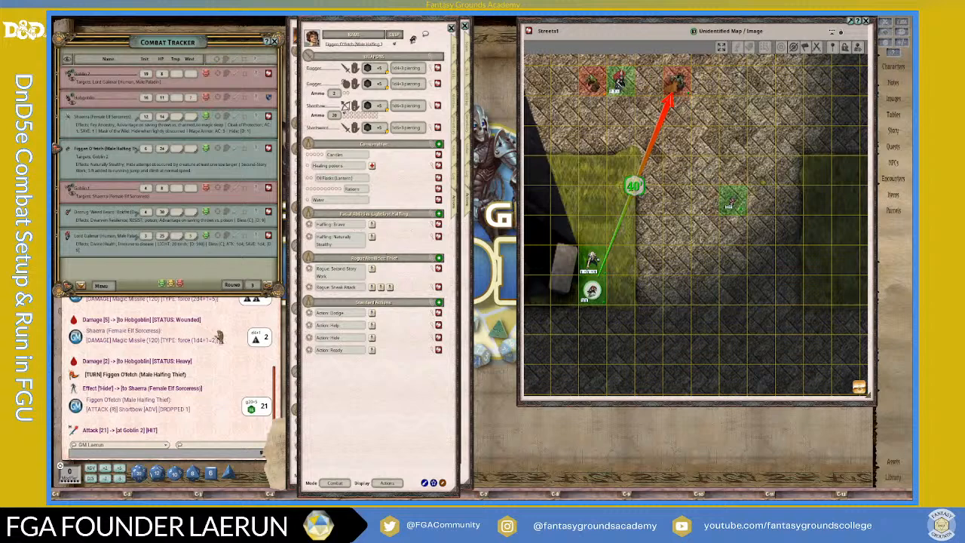
- Apply the Rogue Sneak Attack effect of 2d6 piercing to the halfling thief and roll the shortbow damage against Goblin 2
{"action": "mouse_move", "coordinate": [680, 88]}
{"action": "left_click", "coordinate": [372, 289]}
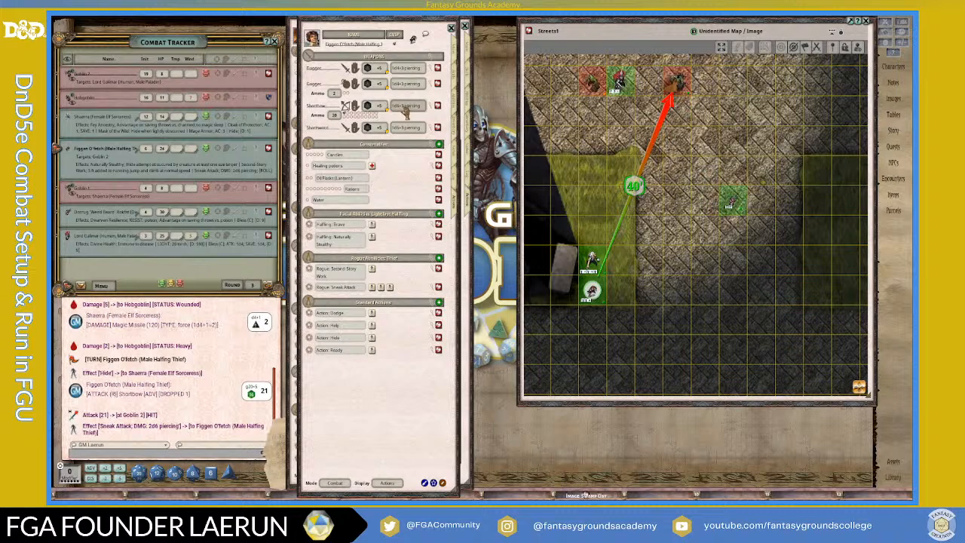
{"action": "double_click", "coordinate": [405, 111]}
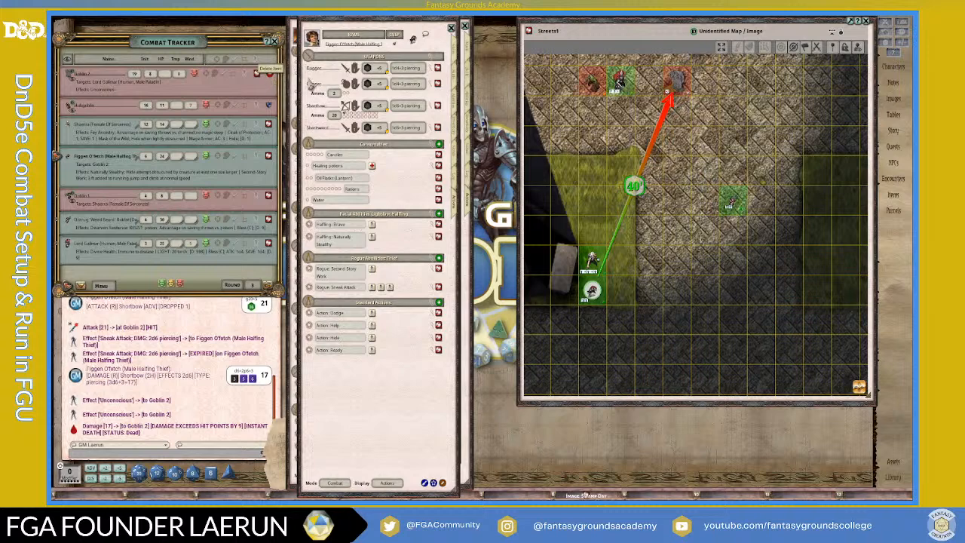
- Remove the slain Goblin 2 from the combat tracker and shift the hobgoblin's record slightly
{"action": "left_click", "coordinate": [259, 72]}
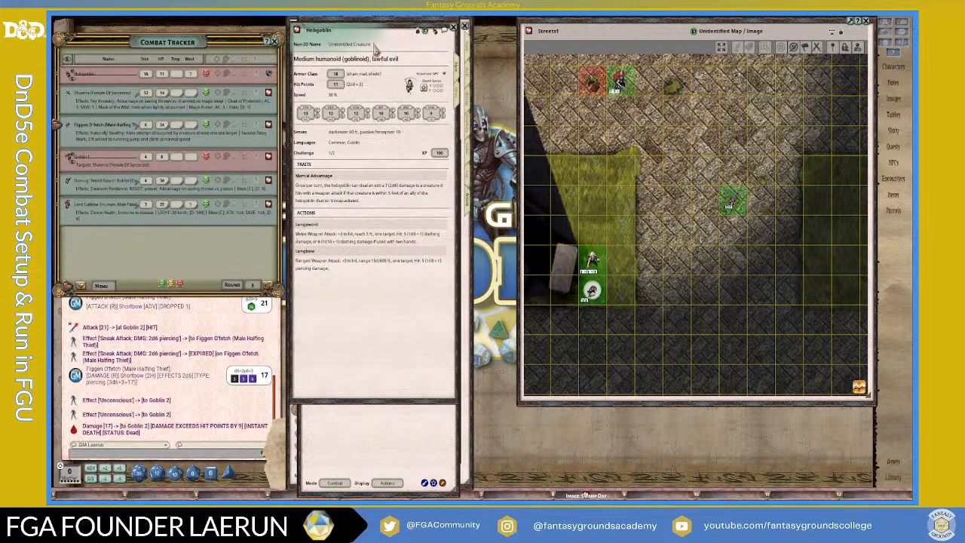
{"action": "left_click_drag", "start_coordinate": [374, 48], "coordinate": [379, 57]}
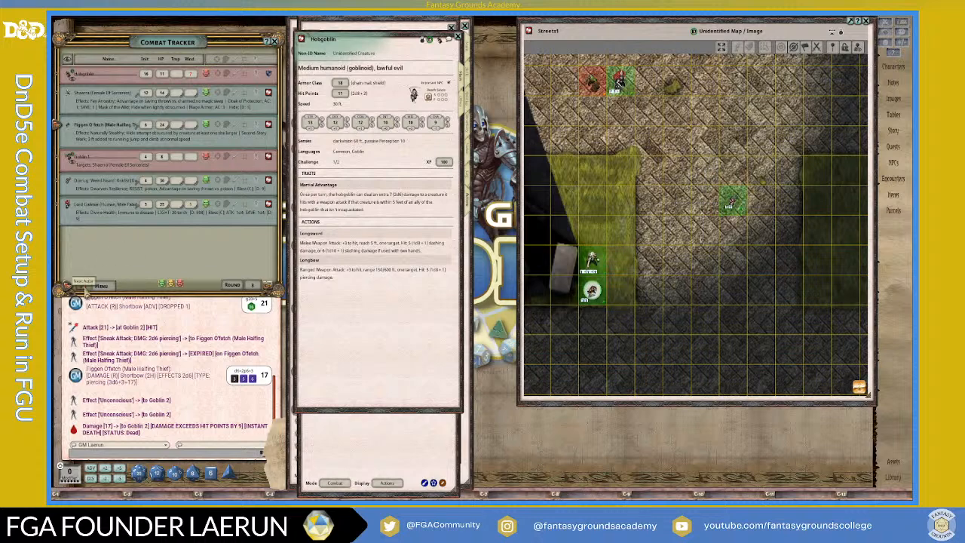
- Start Goblin 1's turn by clearing its target on the elf sorceress and moving its token to the square directly above the paladin
{"action": "left_click", "coordinate": [75, 287]}
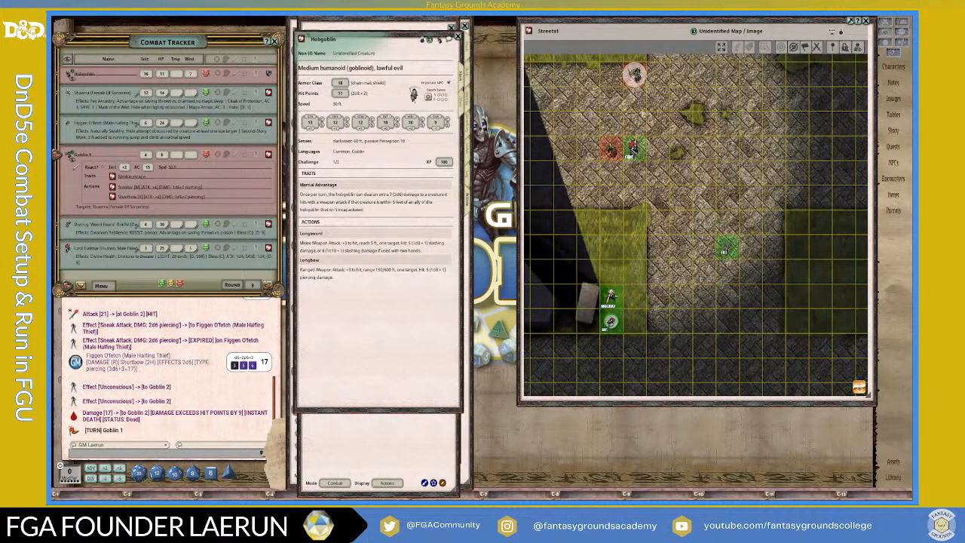
{"action": "left_click_drag", "start_coordinate": [635, 73], "coordinate": [612, 294]}
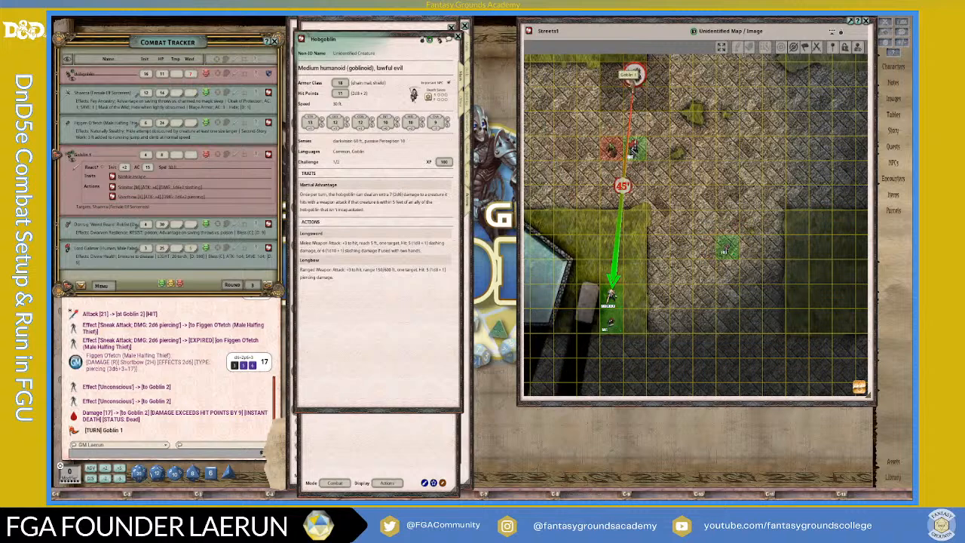
{"action": "left_click", "coordinate": [633, 78], "text": "ctrl"}
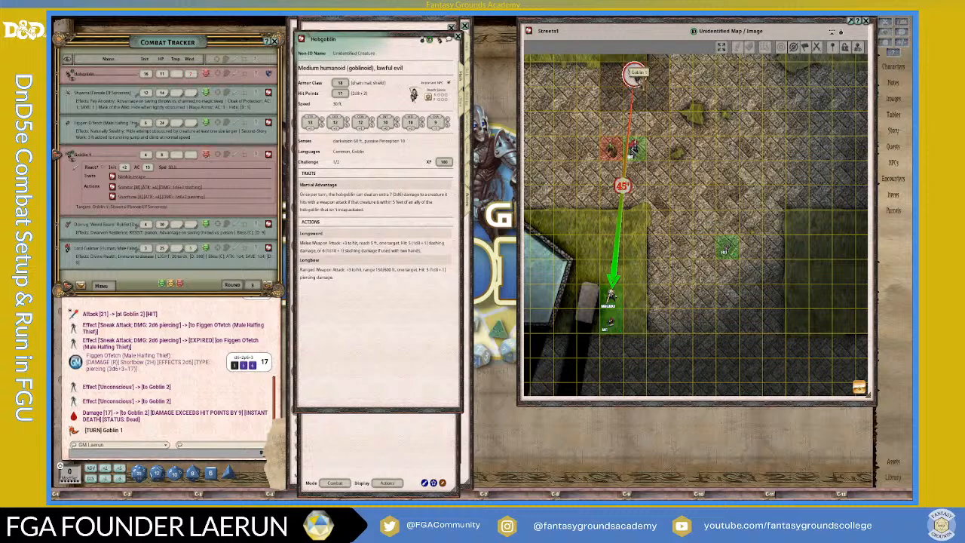
{"action": "left_click", "coordinate": [609, 300], "text": "ctrl"}
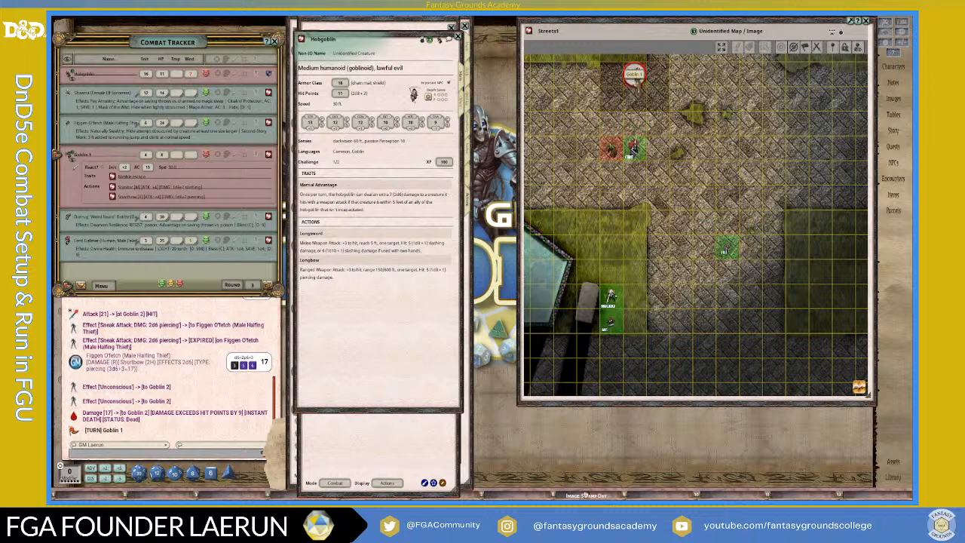
{"action": "left_click_drag", "start_coordinate": [635, 75], "coordinate": [634, 127]}
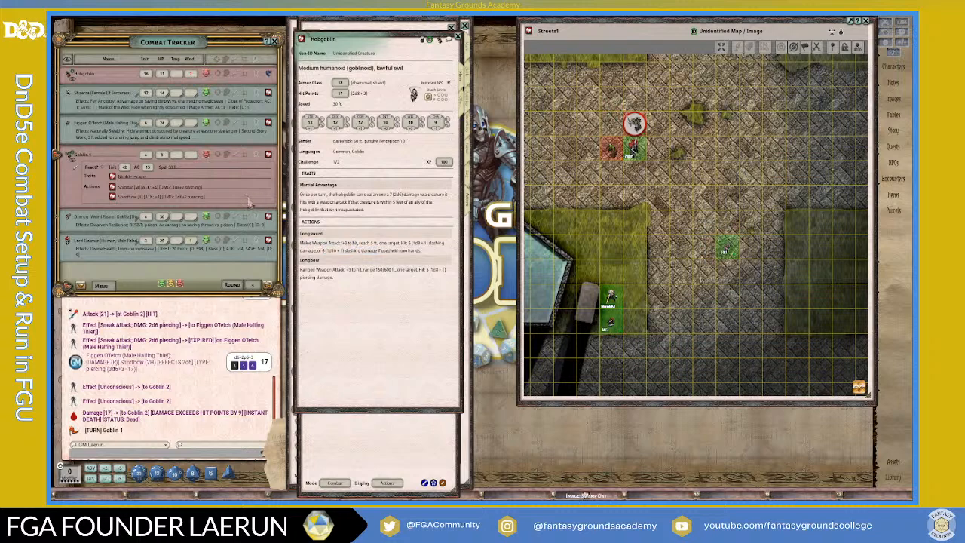
- Open Goblin 1's record beside the combat tracker and roll its Scimitar attack against the human paladin
{"action": "left_click", "coordinate": [268, 155]}
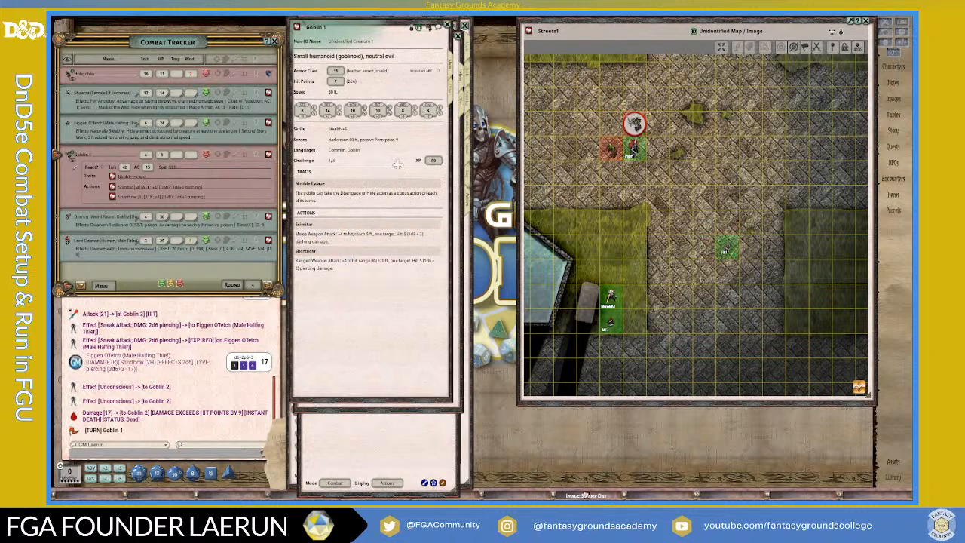
{"action": "left_click_drag", "start_coordinate": [387, 163], "coordinate": [393, 168]}
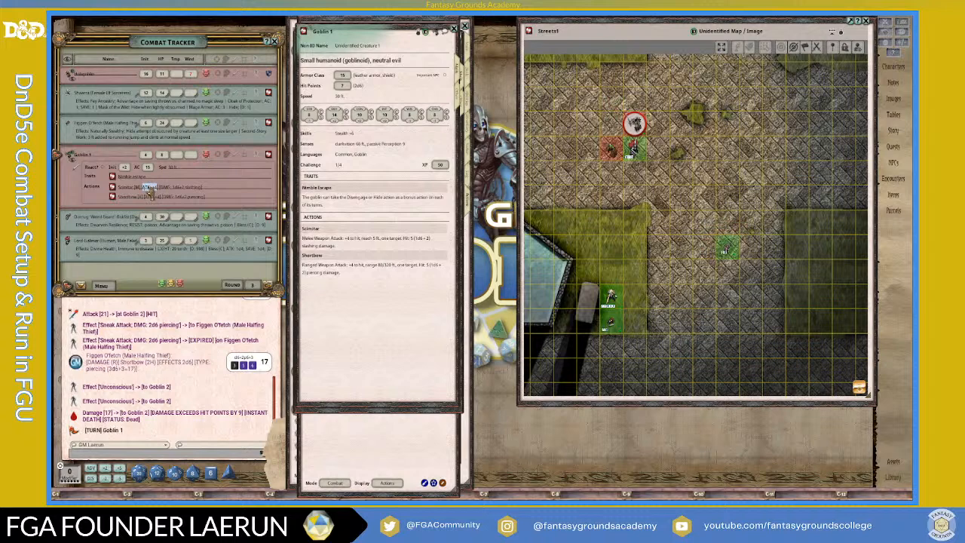
{"action": "left_click_drag", "start_coordinate": [149, 193], "coordinate": [630, 153]}
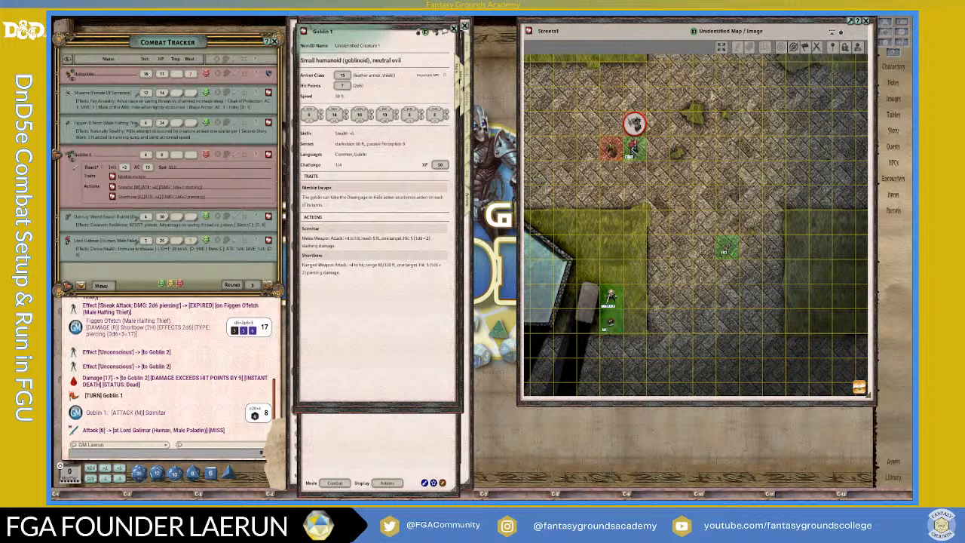
{"action": "scroll", "coordinate": [668, 138], "scroll_direction": "up", "scroll_amount": 2}
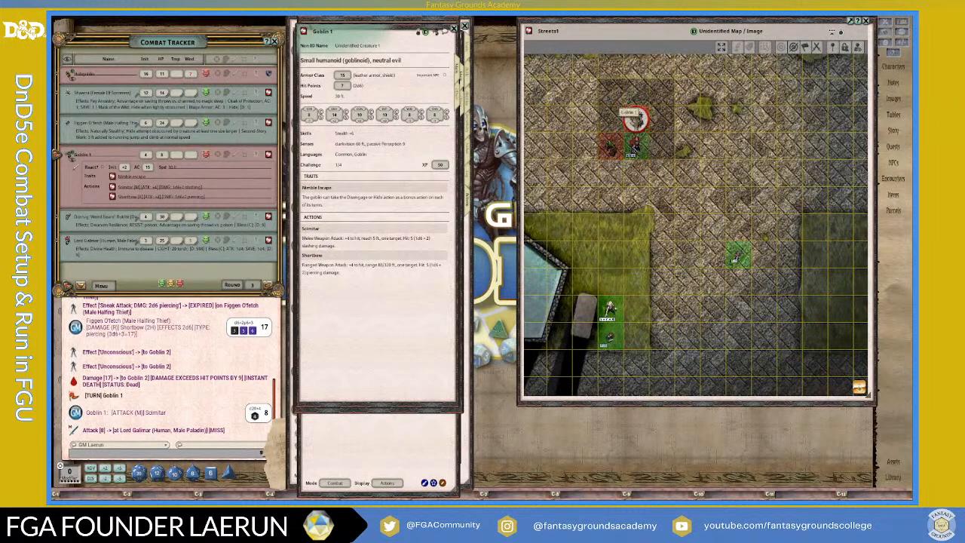
{"action": "scroll", "coordinate": [662, 160], "scroll_direction": "up", "scroll_amount": 1}
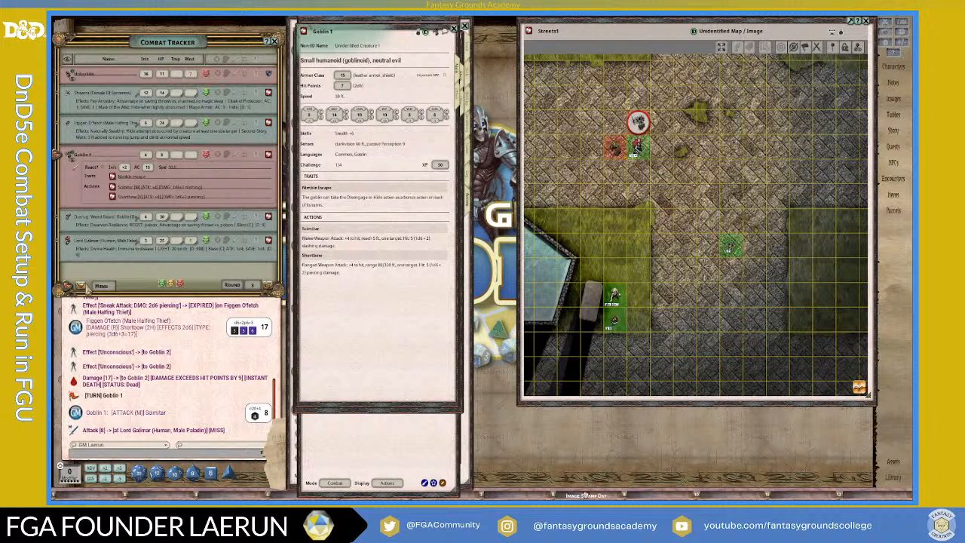
- Advance to the dwarven cleric's turn and move the cleric's token diagonally adjacent to the paladin
{"action": "left_click", "coordinate": [70, 286]}
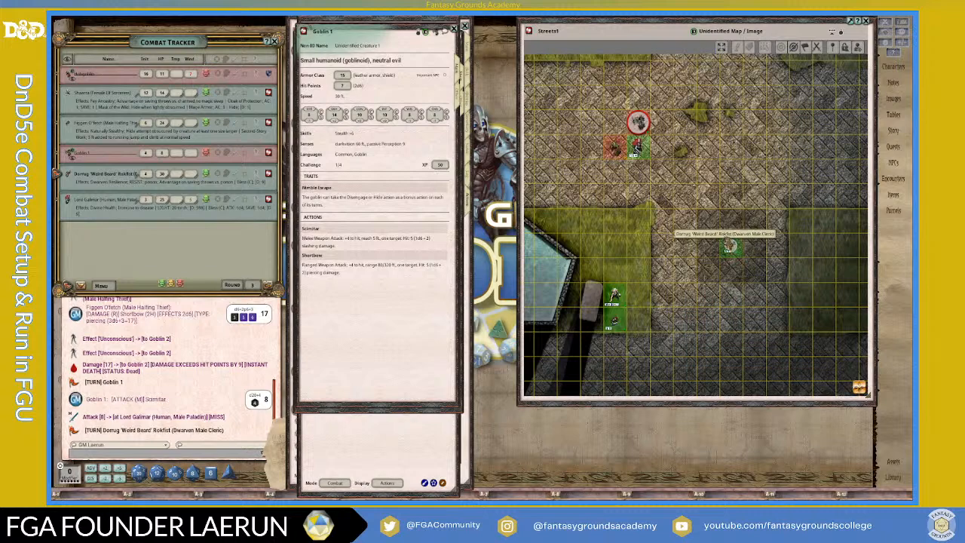
{"action": "mouse_move", "coordinate": [730, 246]}
{"action": "left_mouse_down"}
{"action": "mouse_move", "coordinate": [708, 222]}
{"action": "mouse_move", "coordinate": [708, 196]}
{"action": "mouse_move", "coordinate": [684, 171]}
{"action": "mouse_move", "coordinate": [661, 174]}
{"action": "left_mouse_up"}
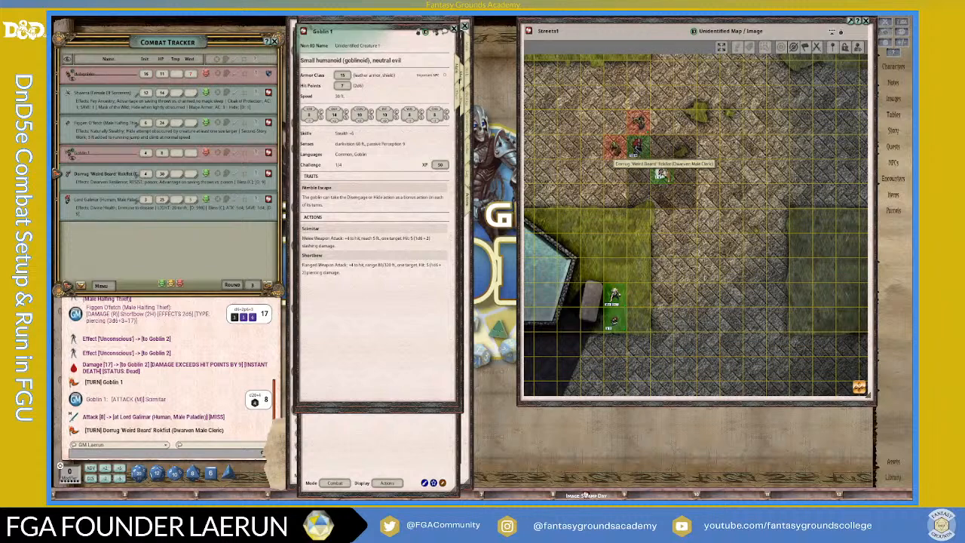
{"action": "left_click", "coordinate": [661, 173]}
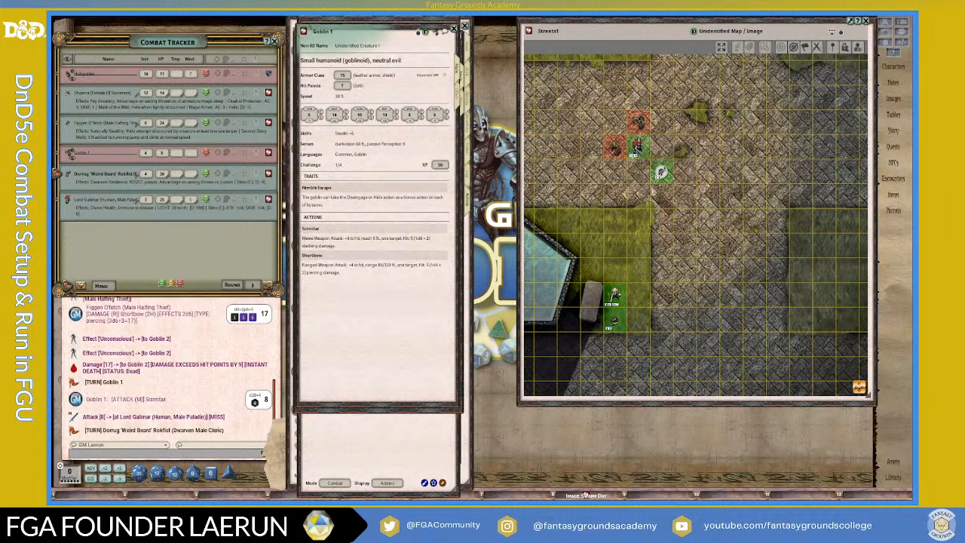
{"action": "scroll", "coordinate": [650, 189], "scroll_direction": "up", "scroll_amount": 3}
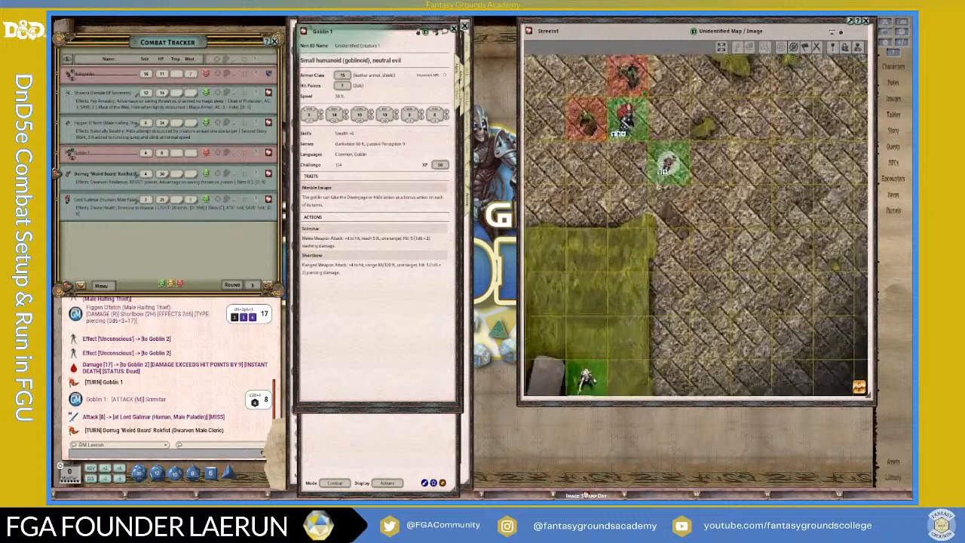
{"action": "scroll", "coordinate": [663, 175], "scroll_direction": "up", "scroll_amount": 1}
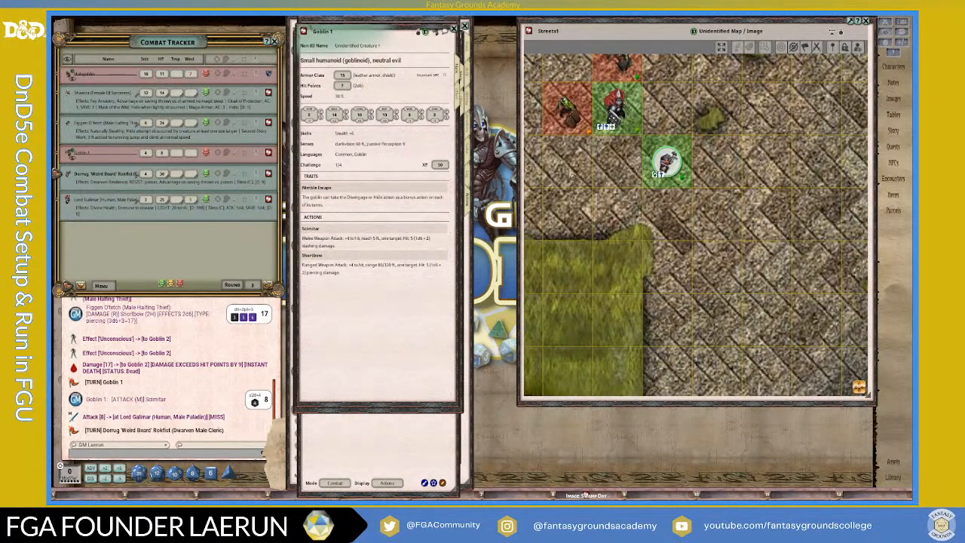
{"action": "scroll", "coordinate": [627, 172], "scroll_direction": "down", "scroll_amount": 1}
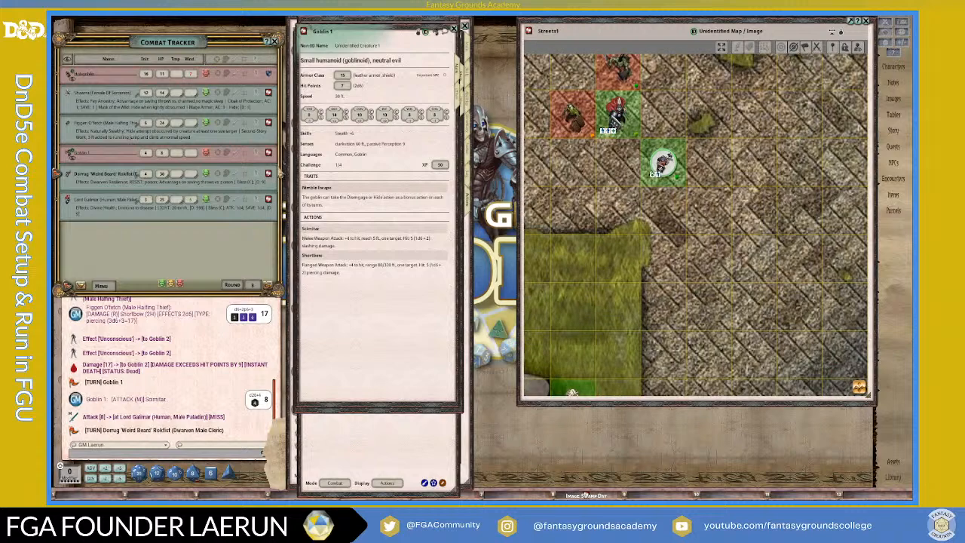
- Open the dwarven cleric's character sheet and roll the level 1 Cure Wounds healing on the paladin
{"action": "left_click", "coordinate": [269, 177]}
{"action": "scroll", "coordinate": [409, 306], "scroll_direction": "down", "scroll_amount": 5}
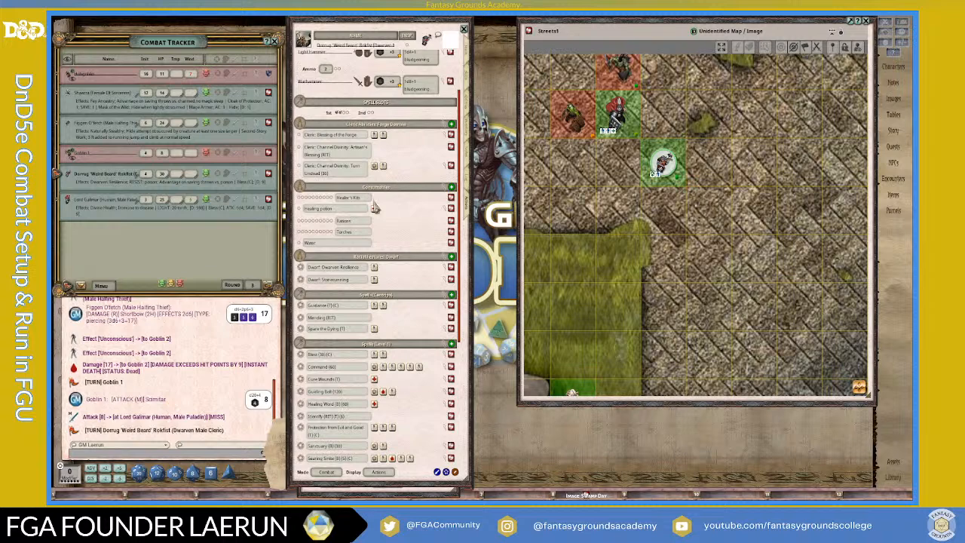
{"action": "scroll", "coordinate": [392, 238], "scroll_direction": "down", "scroll_amount": 2}
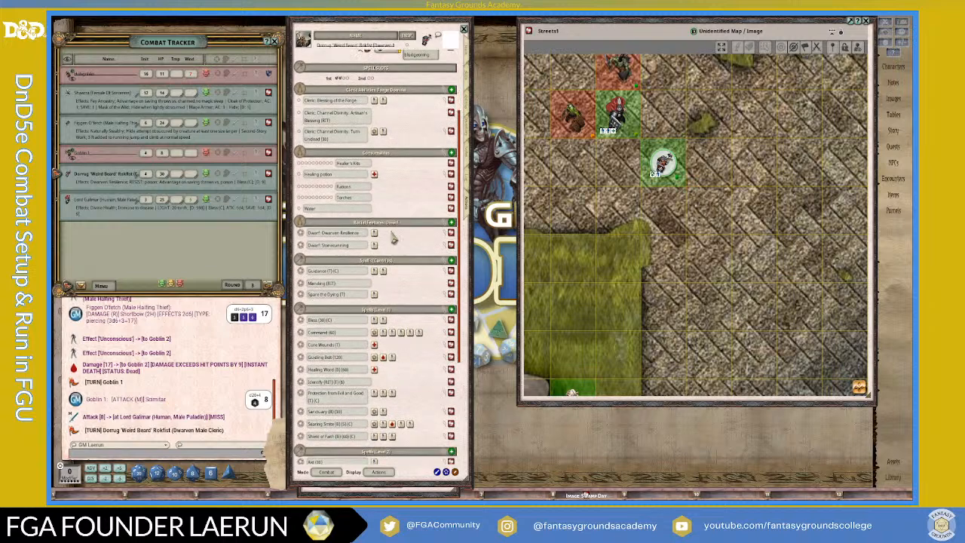
{"action": "scroll", "coordinate": [392, 238], "scroll_direction": "down", "scroll_amount": 5}
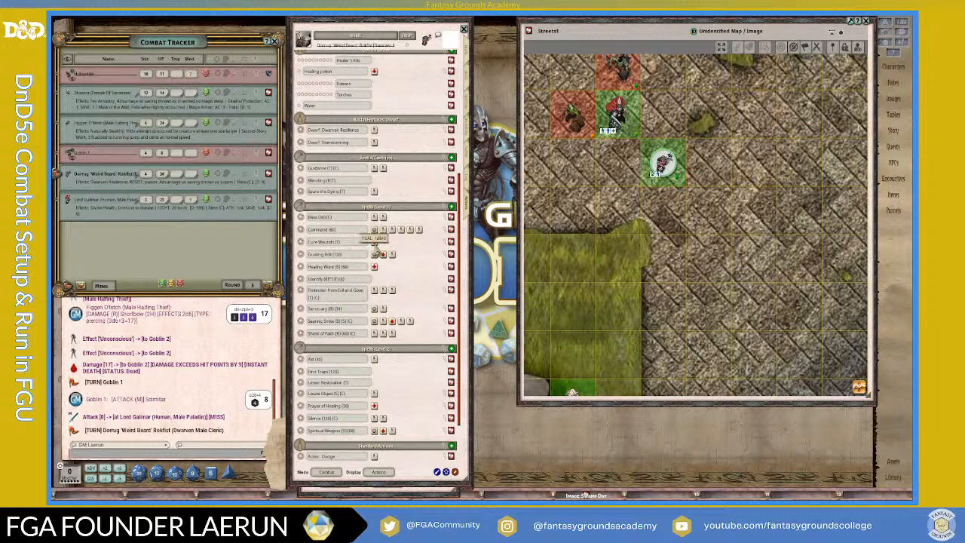
{"action": "mouse_move", "coordinate": [375, 236]}
{"action": "left_mouse_down"}
{"action": "mouse_move", "coordinate": [589, 172]}
{"action": "mouse_move", "coordinate": [614, 115]}
{"action": "left_mouse_up"}
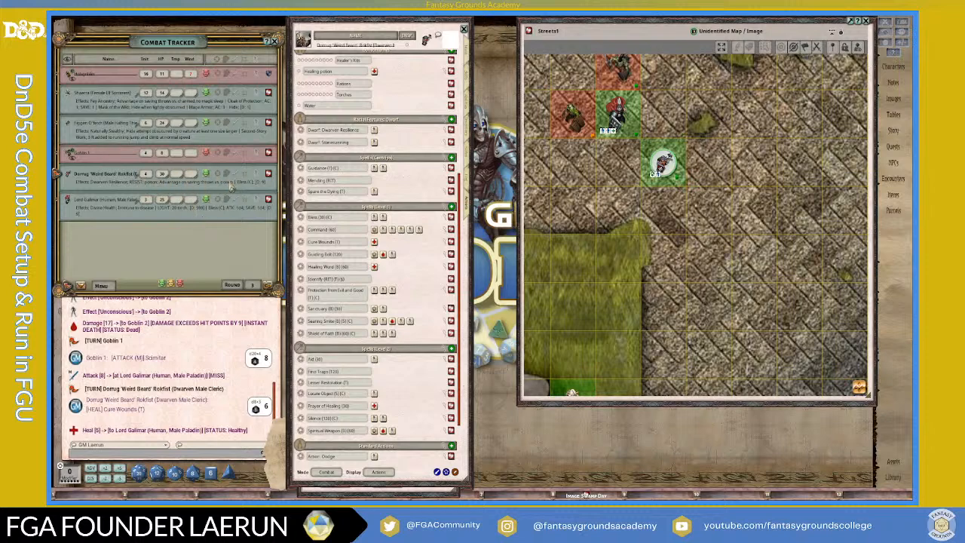
{"action": "scroll", "coordinate": [629, 184], "scroll_direction": "down", "scroll_amount": 2}
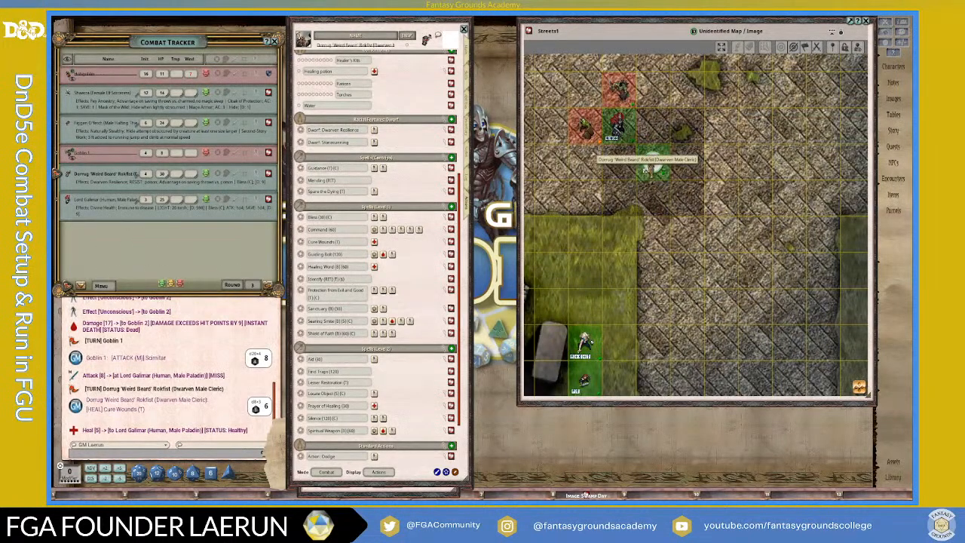
{"action": "scroll", "coordinate": [614, 161], "scroll_direction": "down", "scroll_amount": 2}
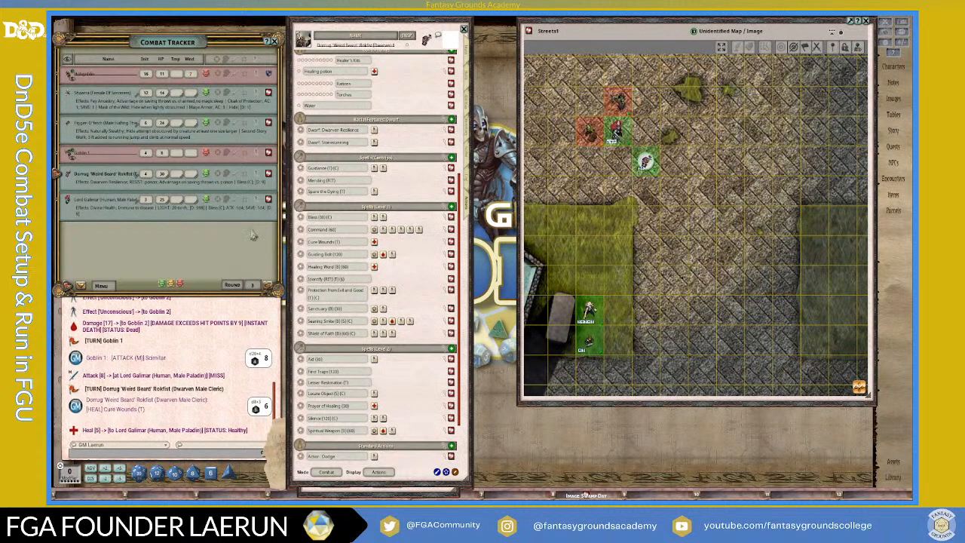
{"action": "scroll", "coordinate": [413, 268], "scroll_direction": "up", "scroll_amount": 3}
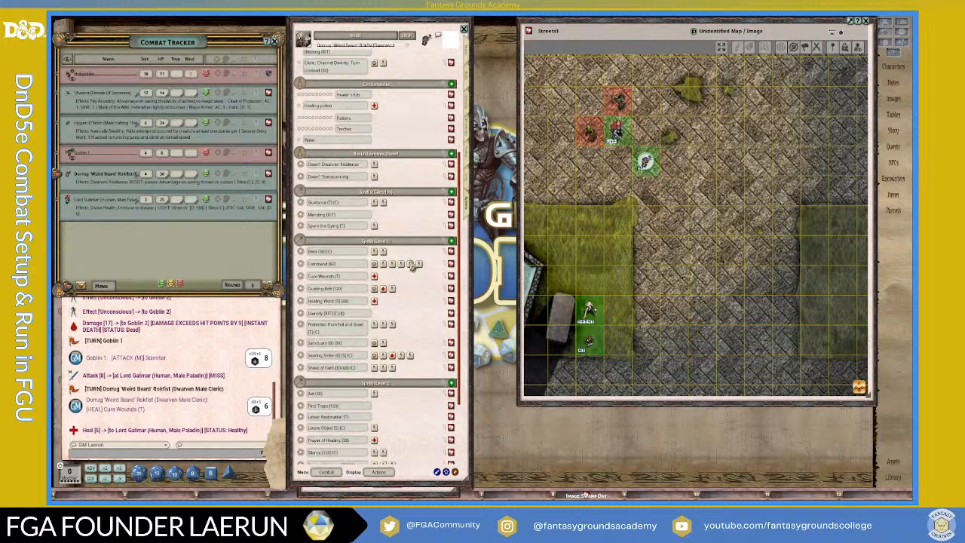
{"action": "scroll", "coordinate": [451, 247], "scroll_direction": "up", "scroll_amount": 3}
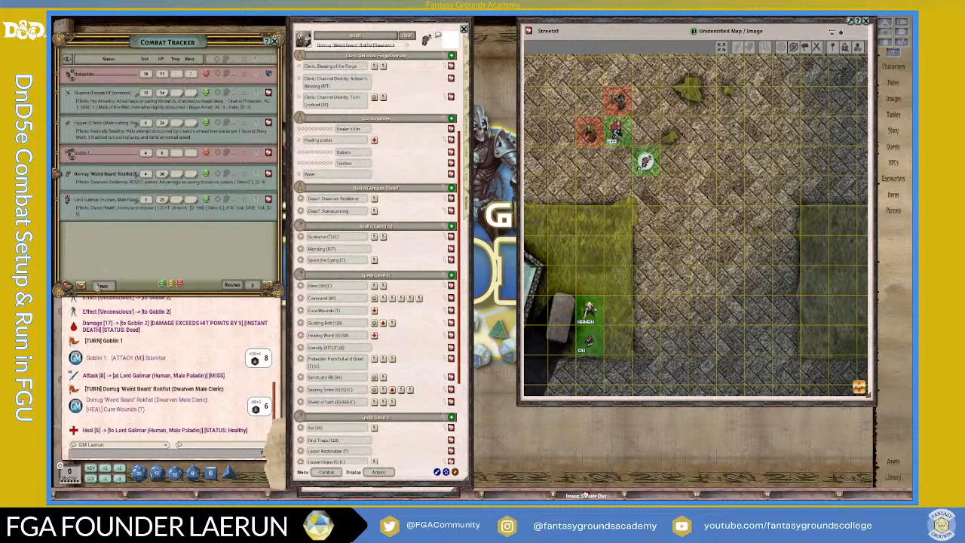
- Advance to the paladin's turn and roll the Longsword, +1 attack and damage against the hobgoblin from the paladin's character sheet
{"action": "left_click", "coordinate": [69, 285]}
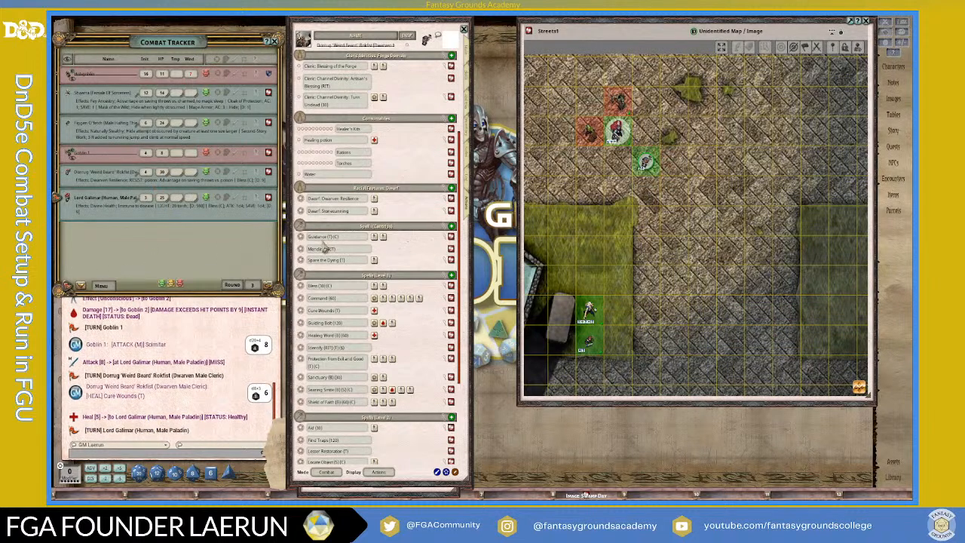
{"action": "left_click", "coordinate": [270, 199]}
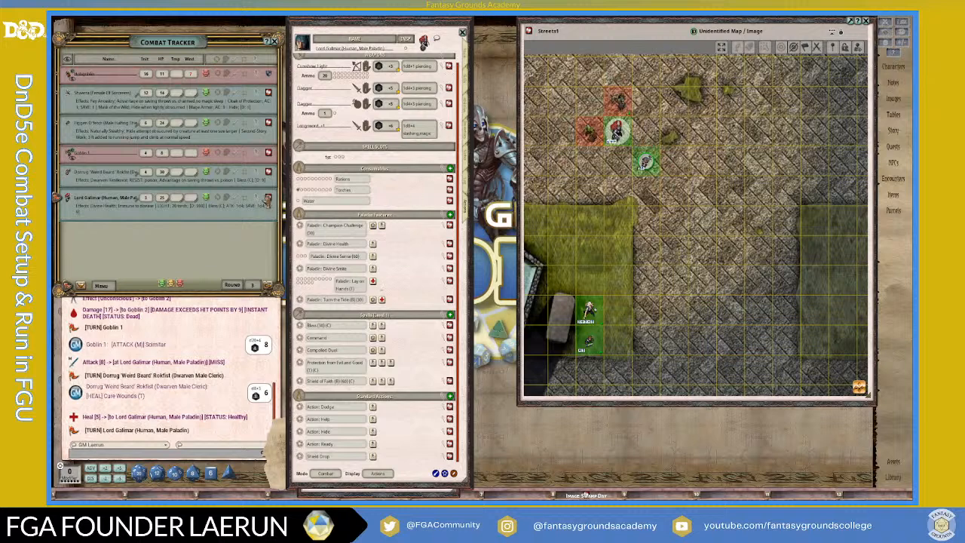
{"action": "scroll", "coordinate": [407, 249], "scroll_direction": "up", "scroll_amount": 1}
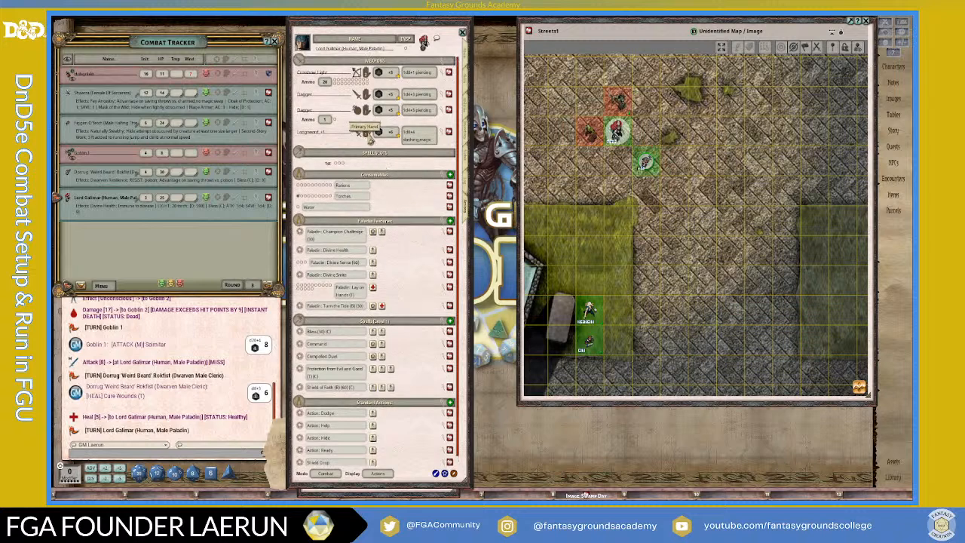
{"action": "left_click_drag", "start_coordinate": [382, 140], "coordinate": [589, 137]}
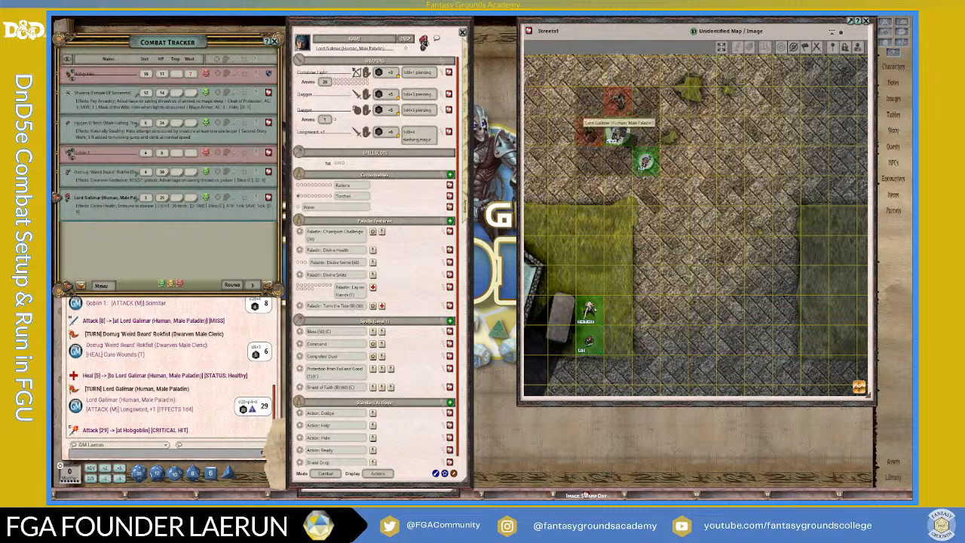
{"action": "left_click_drag", "start_coordinate": [590, 134], "coordinate": [590, 134]}
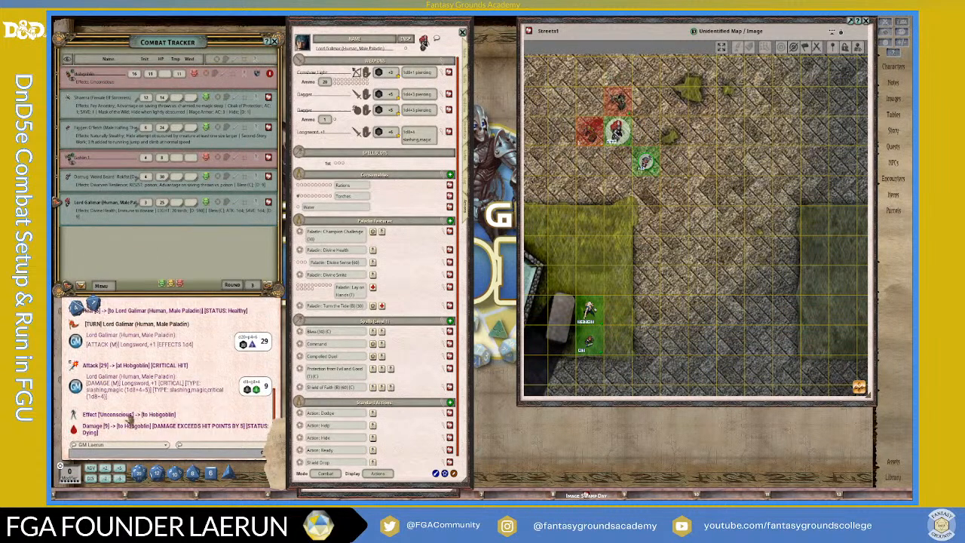
{"action": "scroll", "coordinate": [588, 137], "scroll_direction": "up", "scroll_amount": 2}
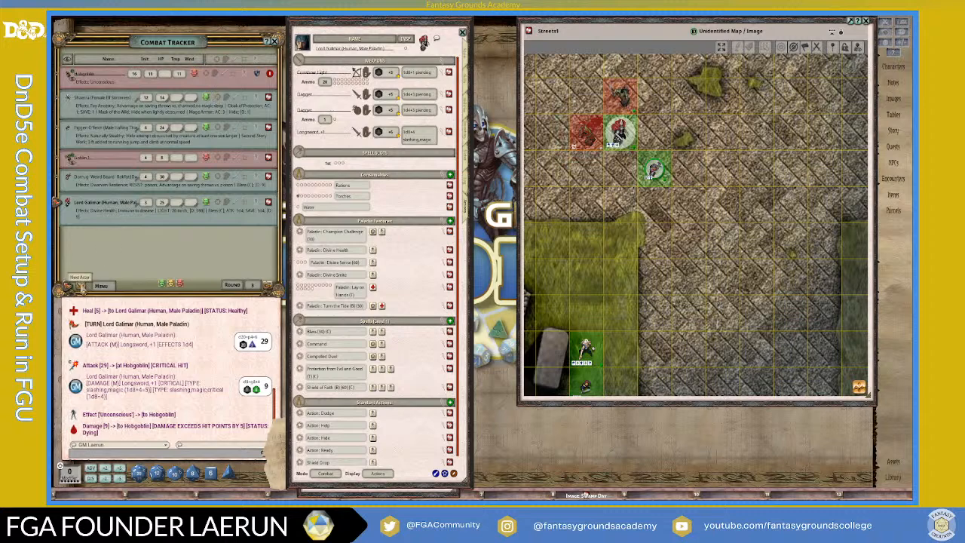
- Advance combat to the paladin's turn in round 4 and roll the Longsword, +1 attack against Goblin 1
{"action": "left_click", "coordinate": [81, 286]}
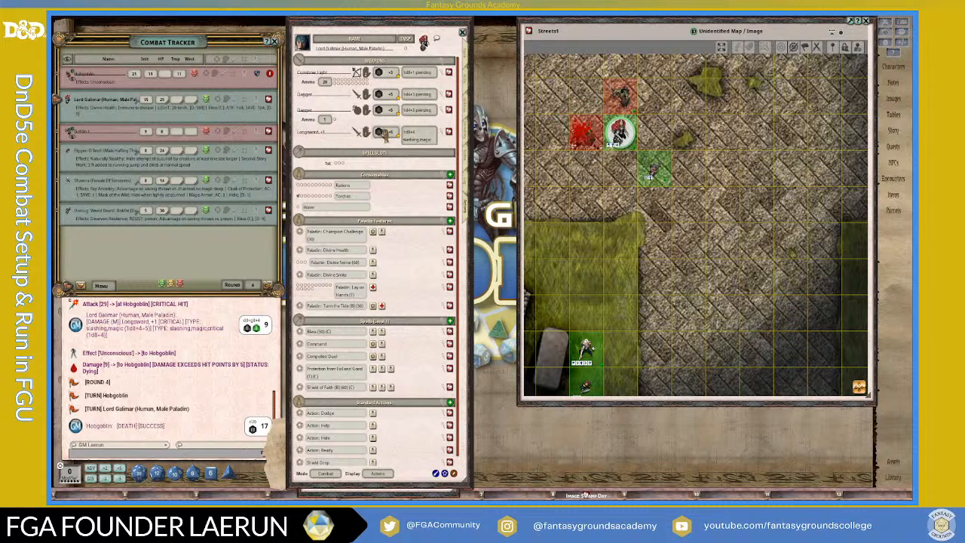
{"action": "left_click_drag", "start_coordinate": [383, 134], "coordinate": [623, 92]}
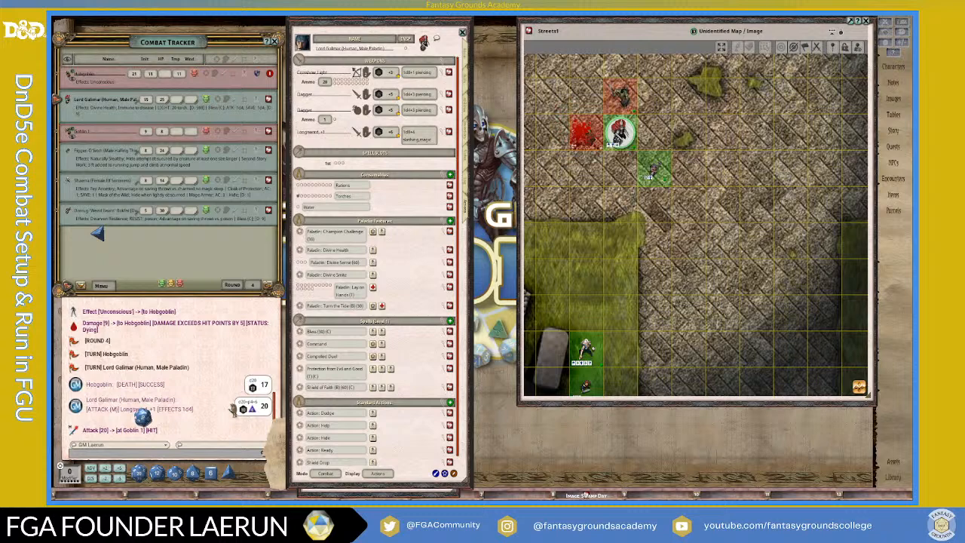
- Roll the paladin's longsword damage with the Divine Smite effect against Goblin 1 and remove the slain goblin from the combat tracker
{"action": "left_click", "coordinate": [373, 280]}
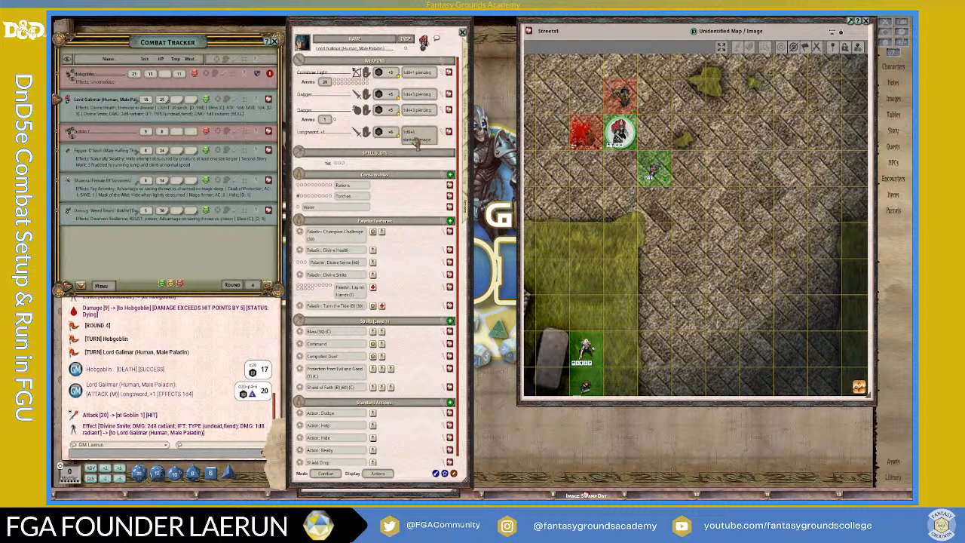
{"action": "left_click_drag", "start_coordinate": [417, 143], "coordinate": [625, 101]}
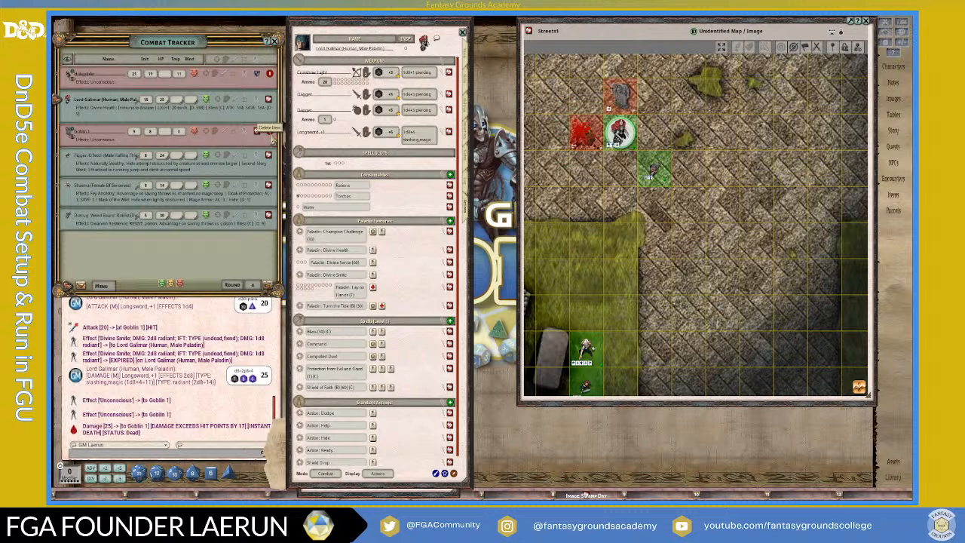
{"action": "left_click", "coordinate": [269, 131]}
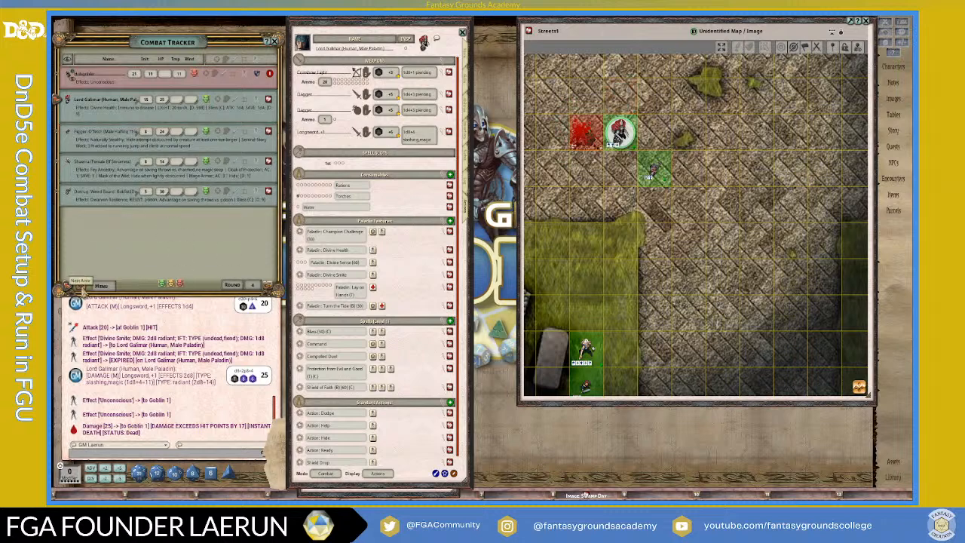
- Advance combat through the halfling thief's turn to the elf sorceress's turn in round 4, without attacking
{"action": "left_click", "coordinate": [72, 286]}
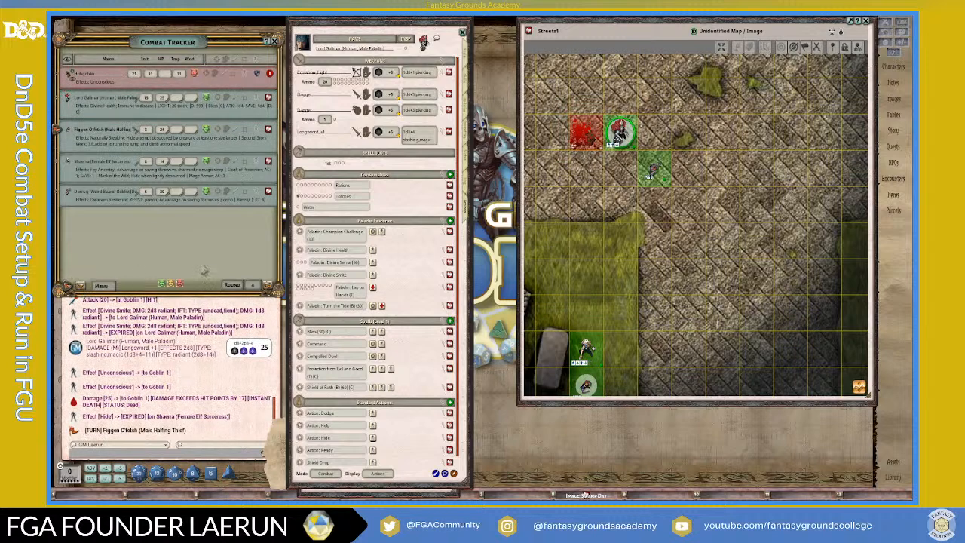
{"action": "scroll", "coordinate": [636, 341], "scroll_direction": "down", "scroll_amount": 4}
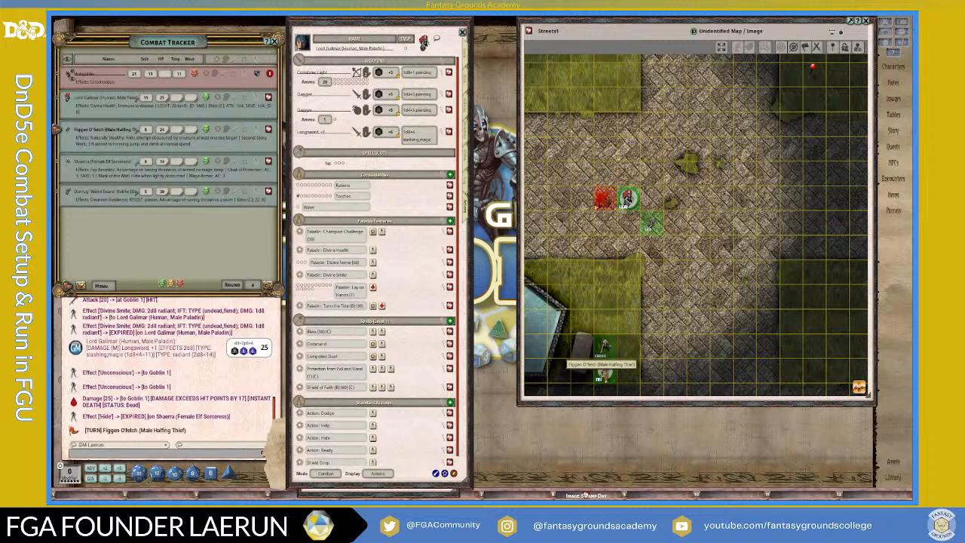
{"action": "left_click", "coordinate": [606, 375]}
{"action": "left_click", "coordinate": [605, 375]}
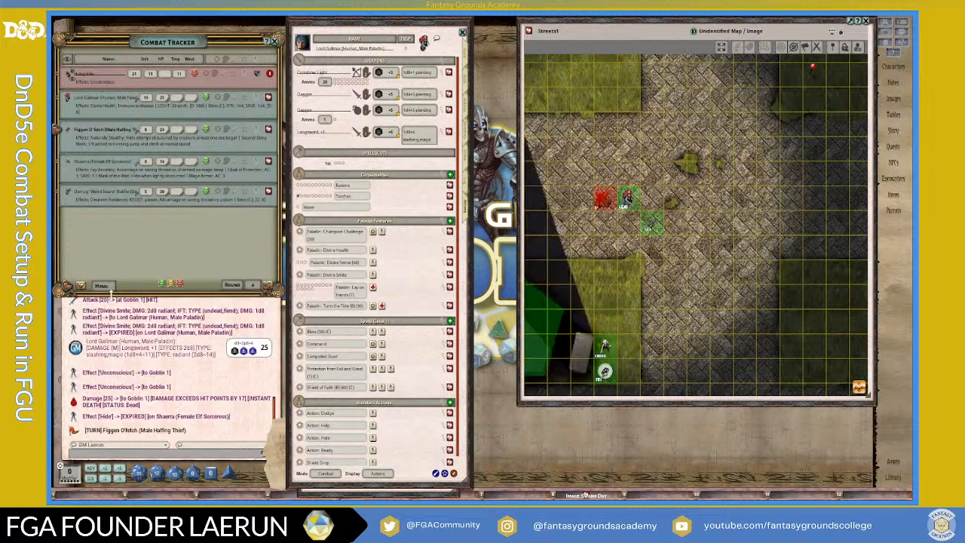
{"action": "left_click", "coordinate": [81, 285]}
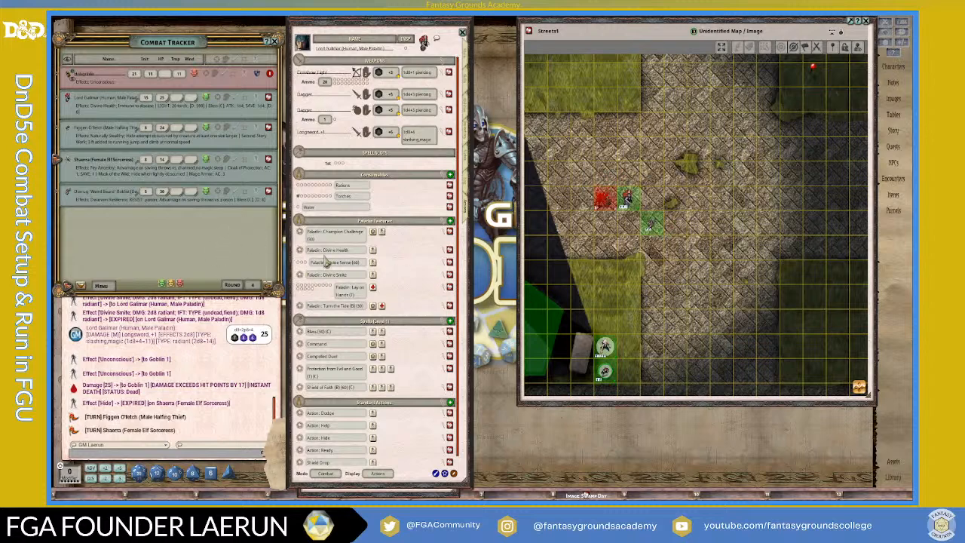
- End the elf sorceress's turn and advance to the dwarven cleric's turn in round 4
{"action": "scroll", "coordinate": [632, 364], "scroll_direction": "up", "scroll_amount": 3}
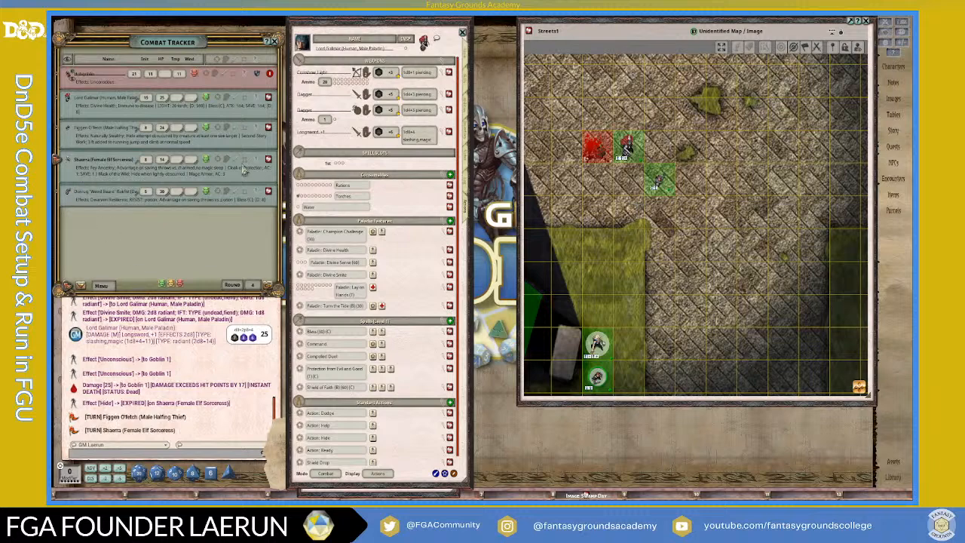
{"action": "scroll", "coordinate": [386, 307], "scroll_direction": "down", "scroll_amount": 1}
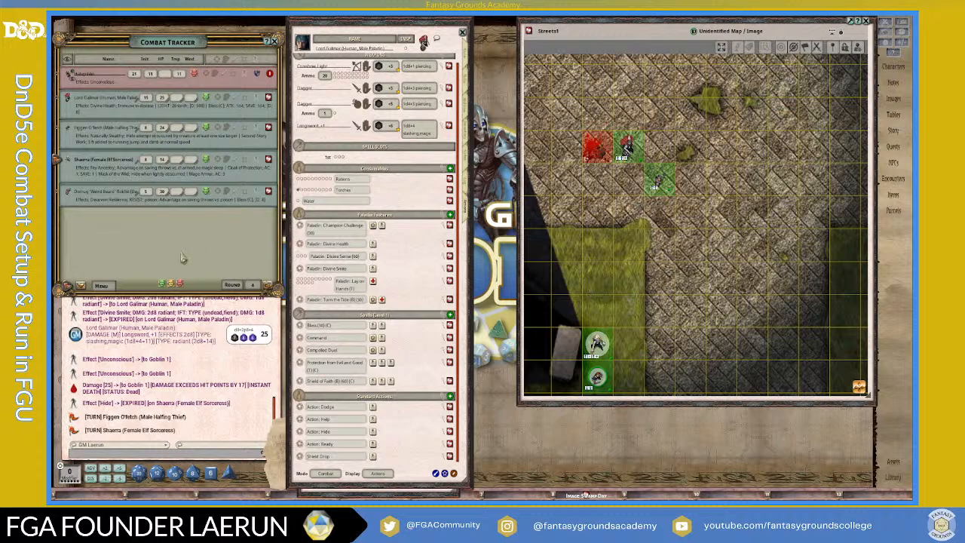
{"action": "left_click", "coordinate": [69, 285]}
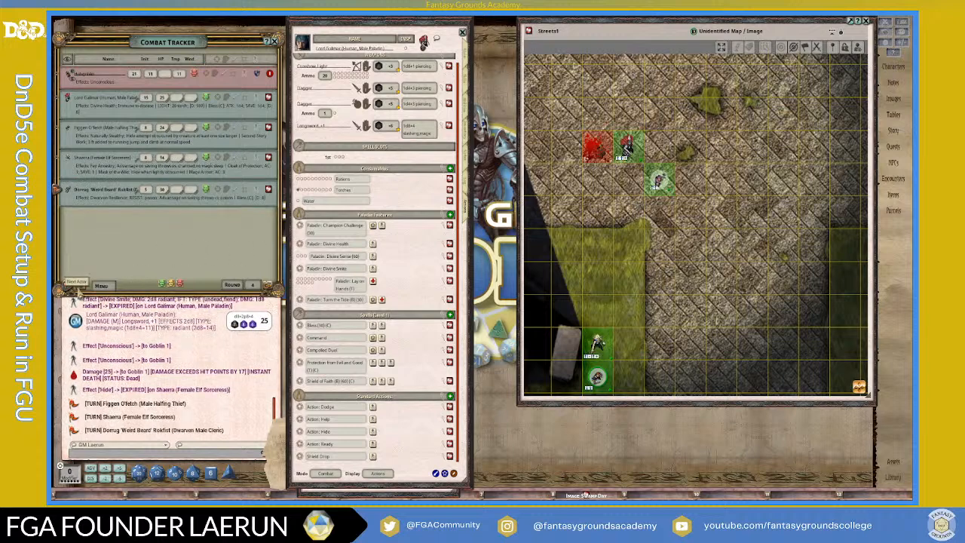
{"action": "scroll", "coordinate": [629, 215], "scroll_direction": "up", "scroll_amount": 1}
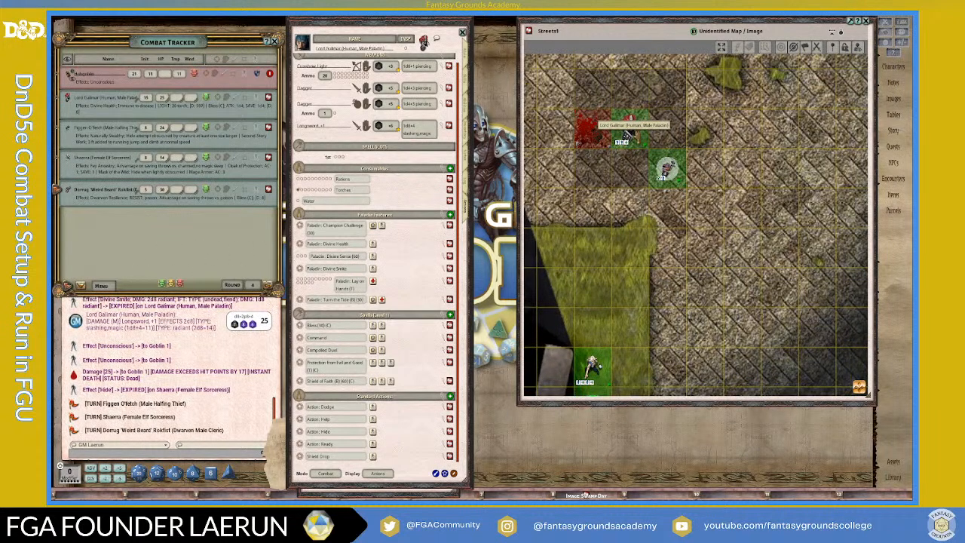
{"action": "scroll", "coordinate": [630, 162], "scroll_direction": "up", "scroll_amount": 2}
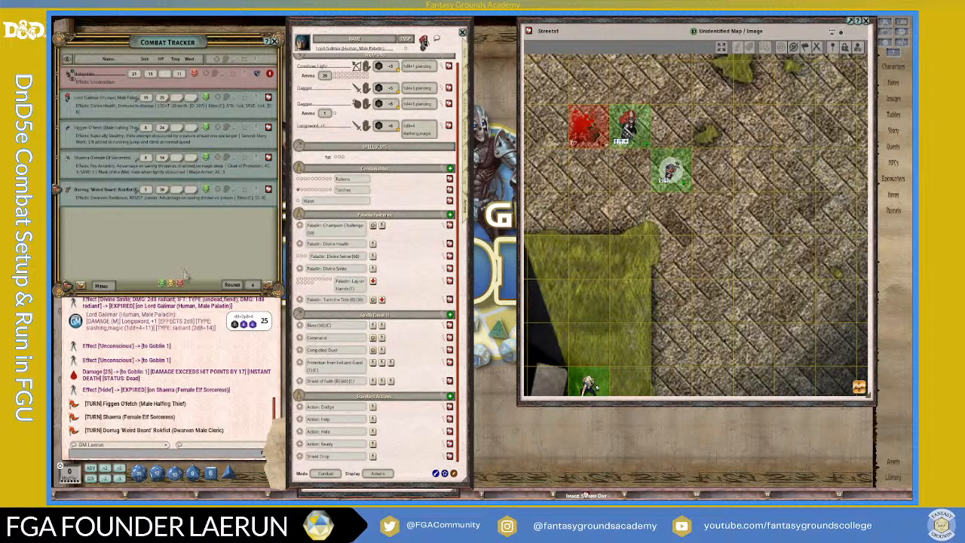
- Start round 5 and advance through every combatant's turn, including the unconscious hobgoblin's, up to the paladin
{"action": "left_click", "coordinate": [81, 284]}
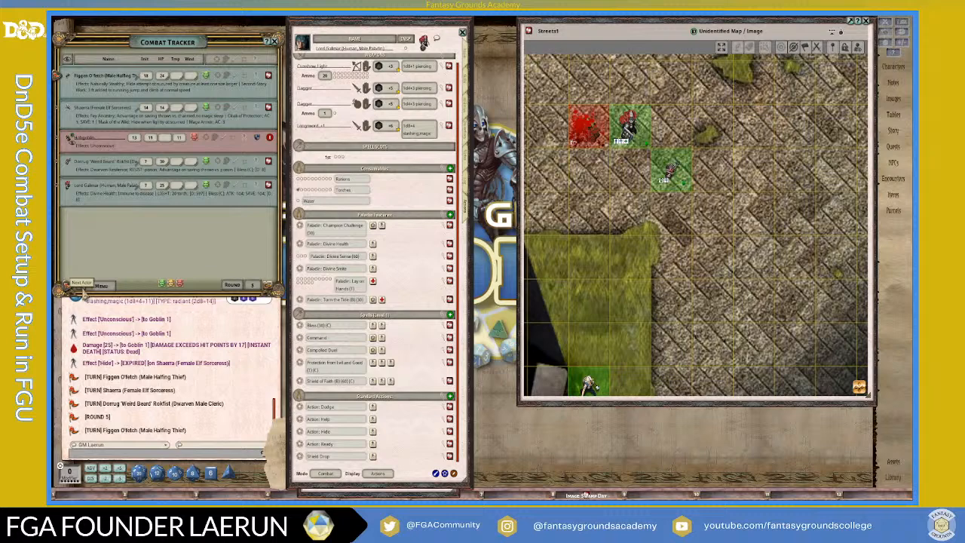
{"action": "left_click", "coordinate": [74, 292]}
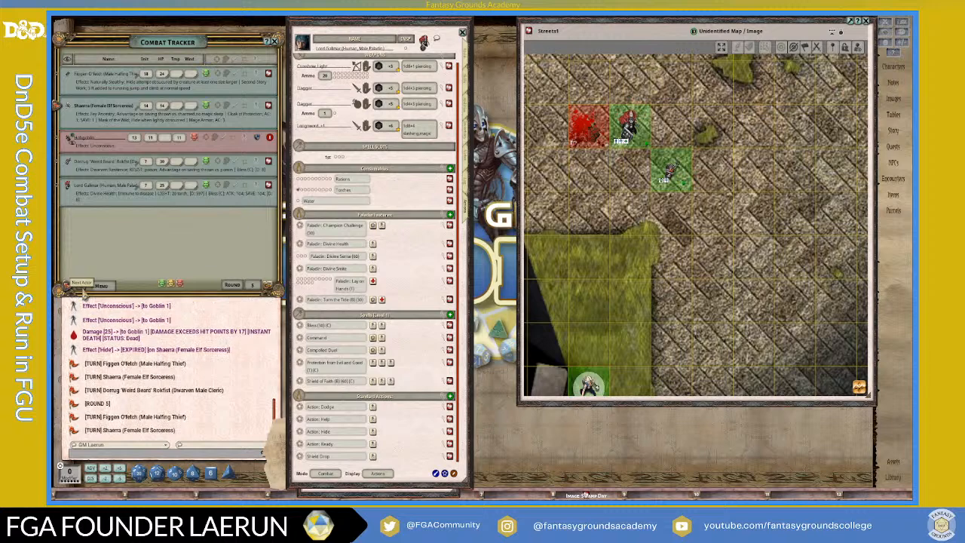
{"action": "left_click", "coordinate": [74, 287]}
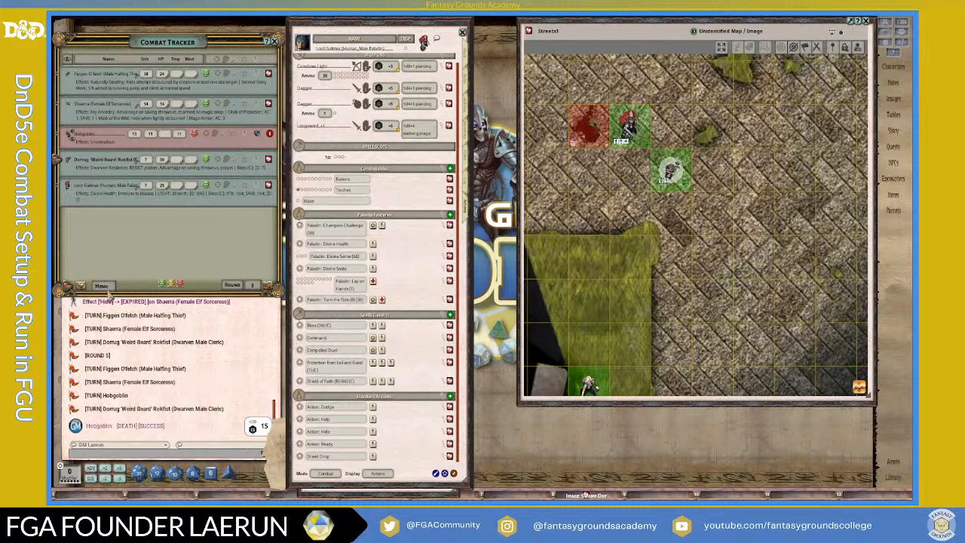
{"action": "left_click", "coordinate": [81, 289]}
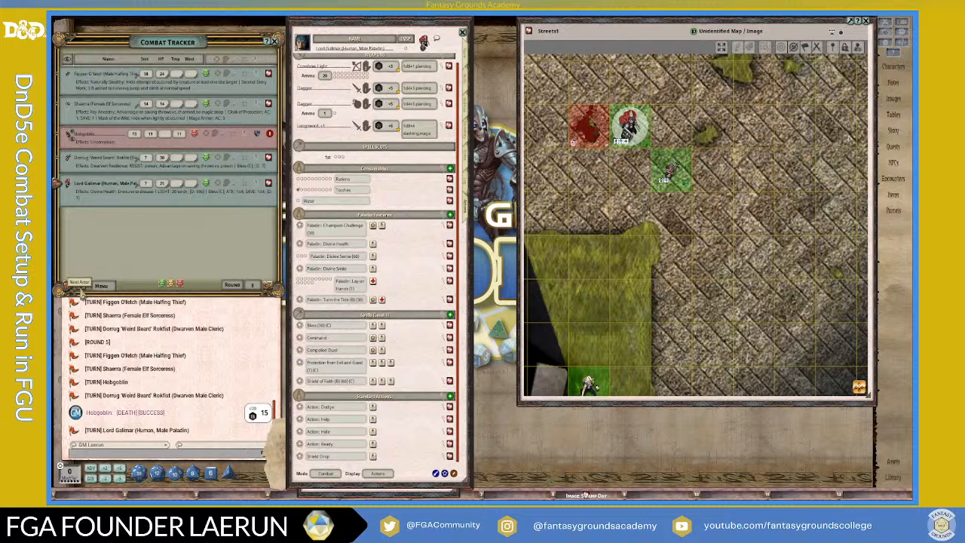
- Start round 6 and advance past the thief, paladin and sorceress to the dwarven cleric's turn
{"action": "left_click", "coordinate": [81, 290]}
{"action": "left_click", "coordinate": [81, 290]}
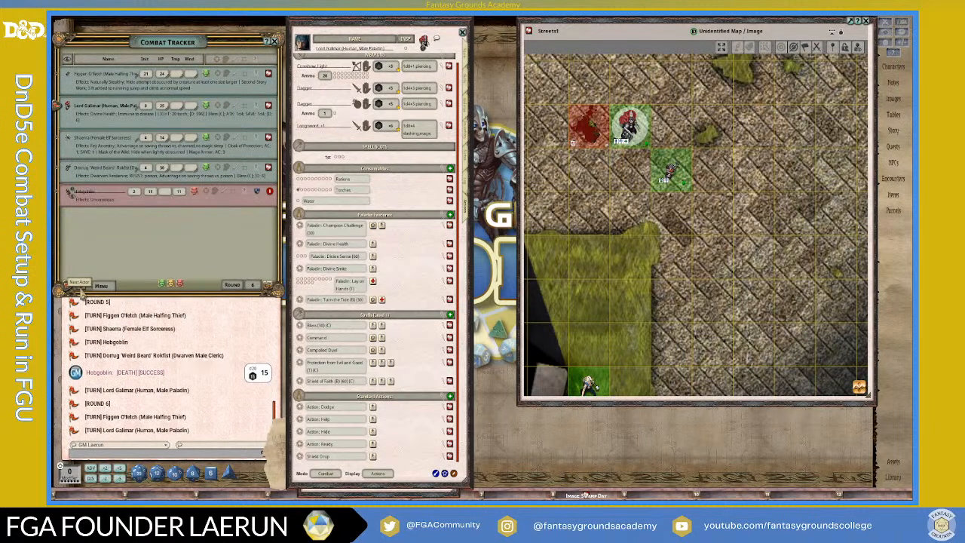
{"action": "left_click", "coordinate": [81, 290]}
{"action": "left_click", "coordinate": [81, 291]}
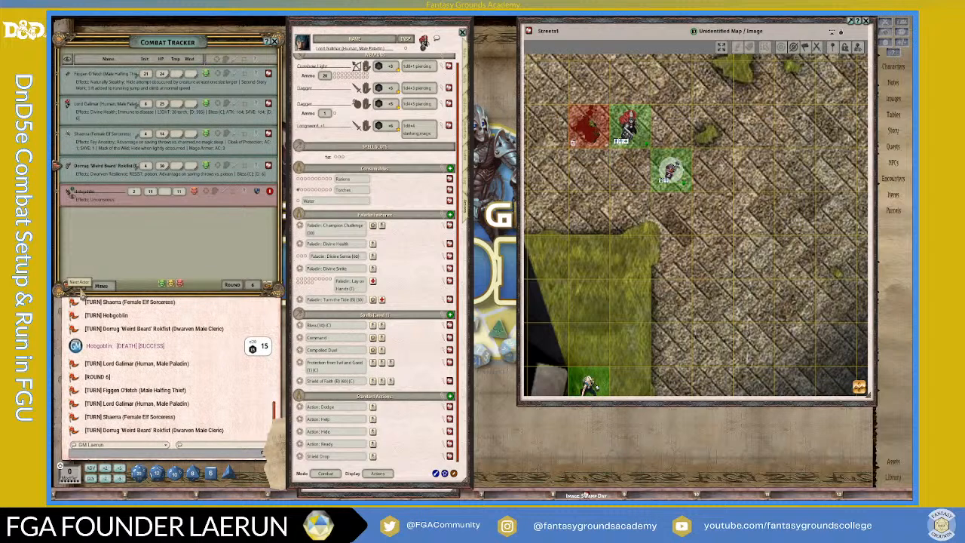
- Advance combat into round 7, check the hobgoblin's record and remove the hobgoblin from the combat tracker
{"action": "left_click", "coordinate": [81, 290]}
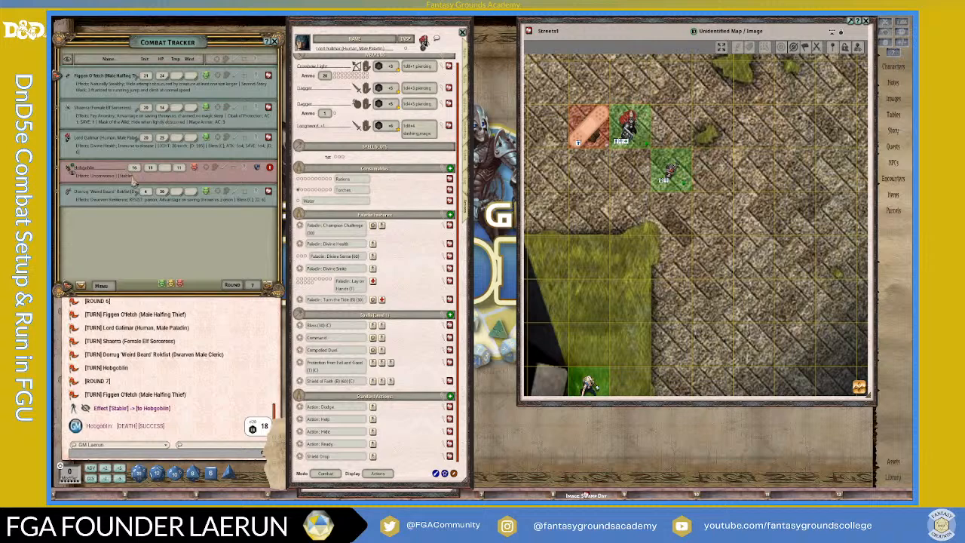
{"action": "left_click", "coordinate": [252, 172]}
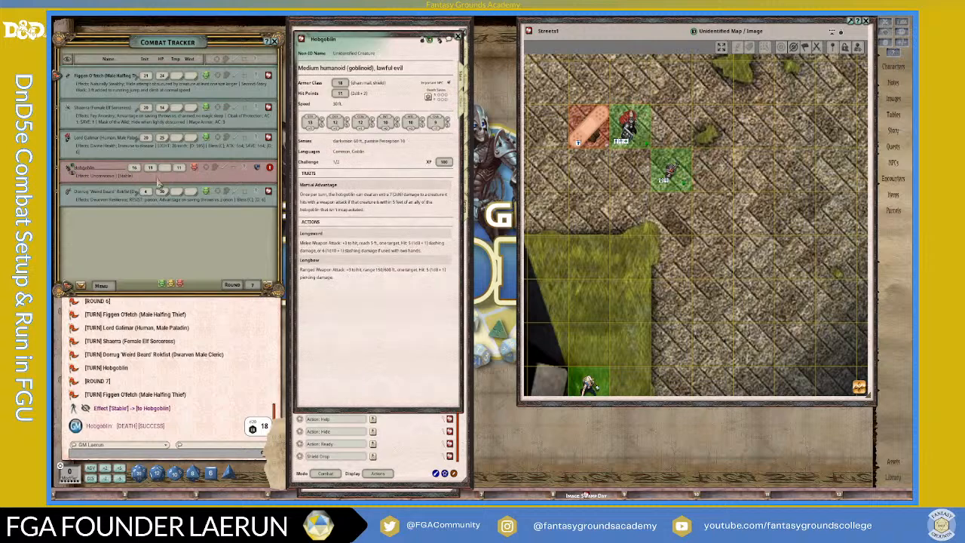
{"action": "left_click", "coordinate": [271, 169]}
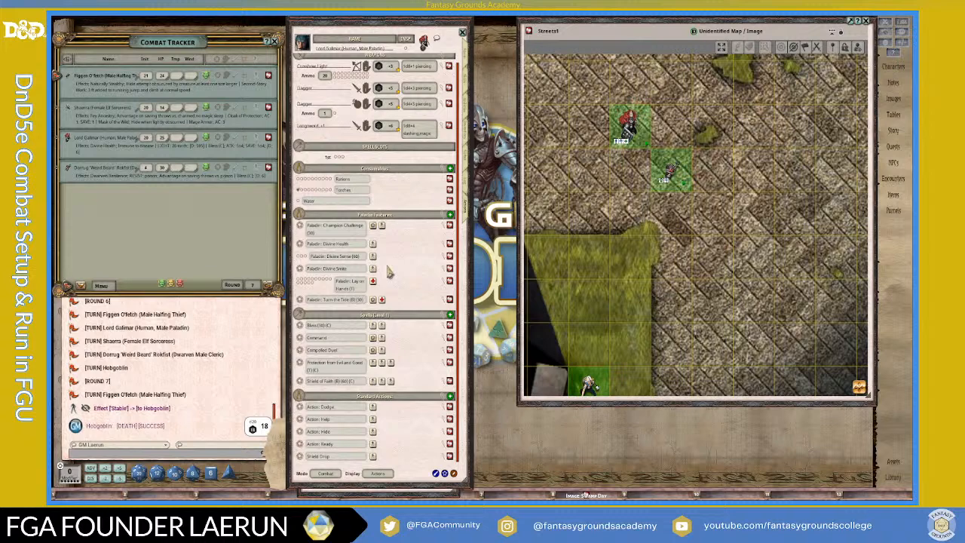
- Give the whole party a short rest from the combat tracker to end the combat
{"action": "scroll", "coordinate": [711, 230], "scroll_direction": "down", "scroll_amount": 3}
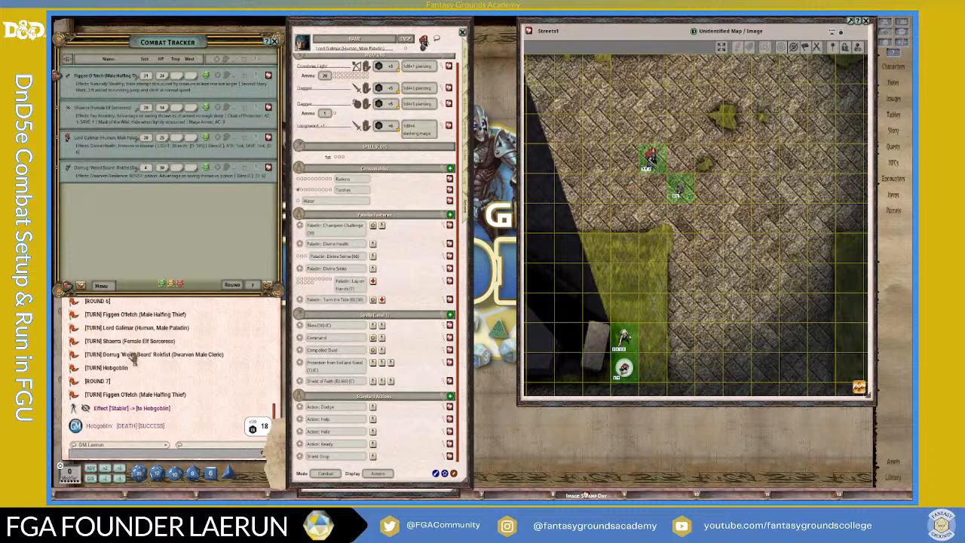
{"action": "scroll", "coordinate": [724, 214], "scroll_direction": "down", "scroll_amount": 2}
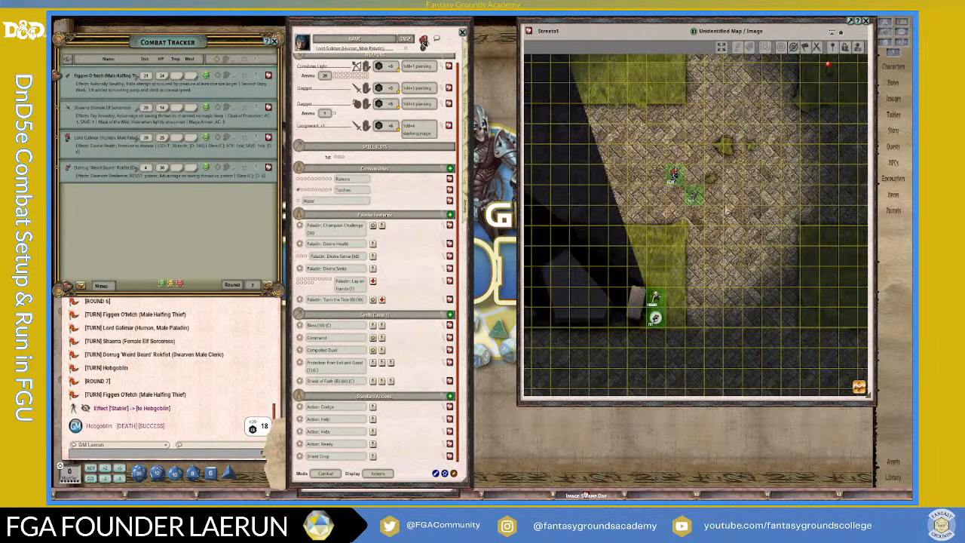
{"action": "scroll", "coordinate": [724, 214], "scroll_direction": "up", "scroll_amount": 2}
{"action": "scroll", "coordinate": [724, 214], "scroll_direction": "down", "scroll_amount": 2}
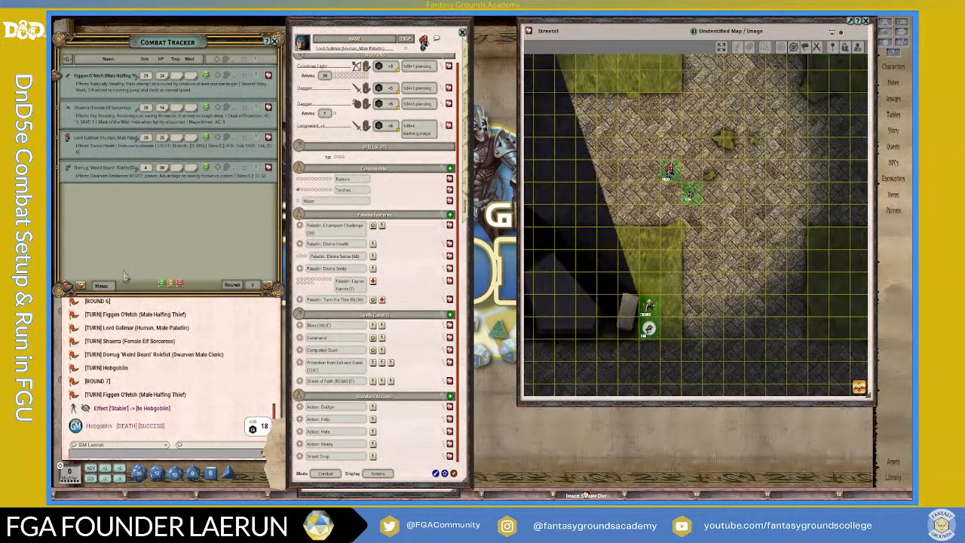
{"action": "right_click", "coordinate": [104, 285]}
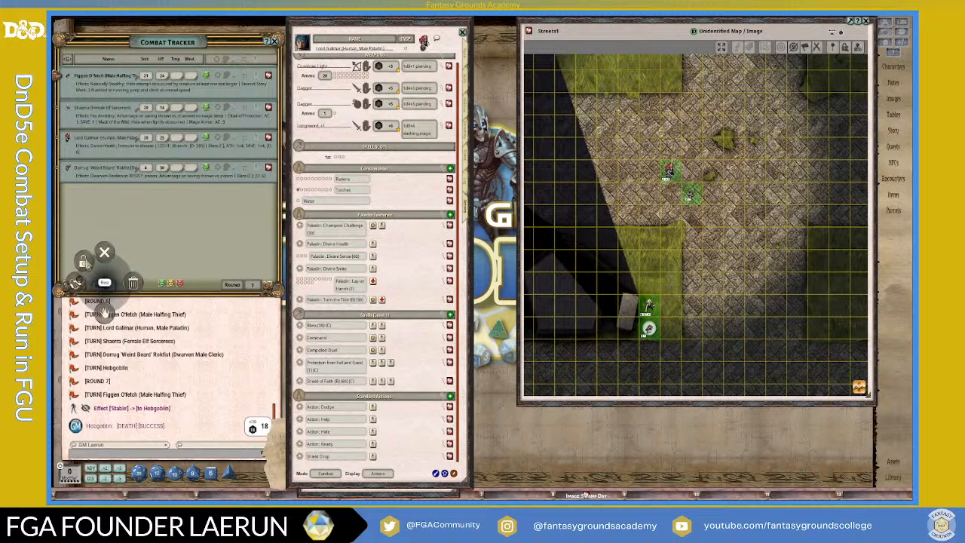
{"action": "left_click", "coordinate": [76, 283]}
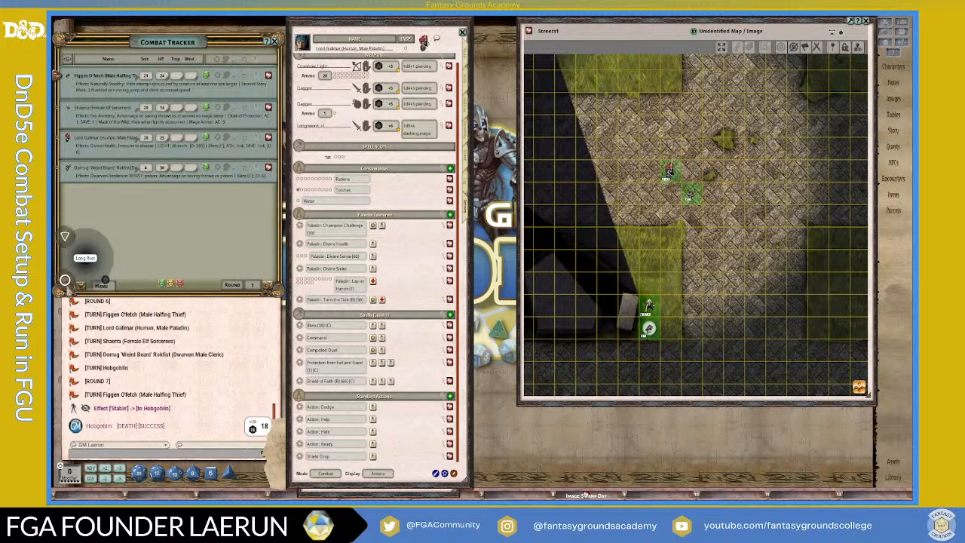
{"action": "left_click", "coordinate": [66, 237]}
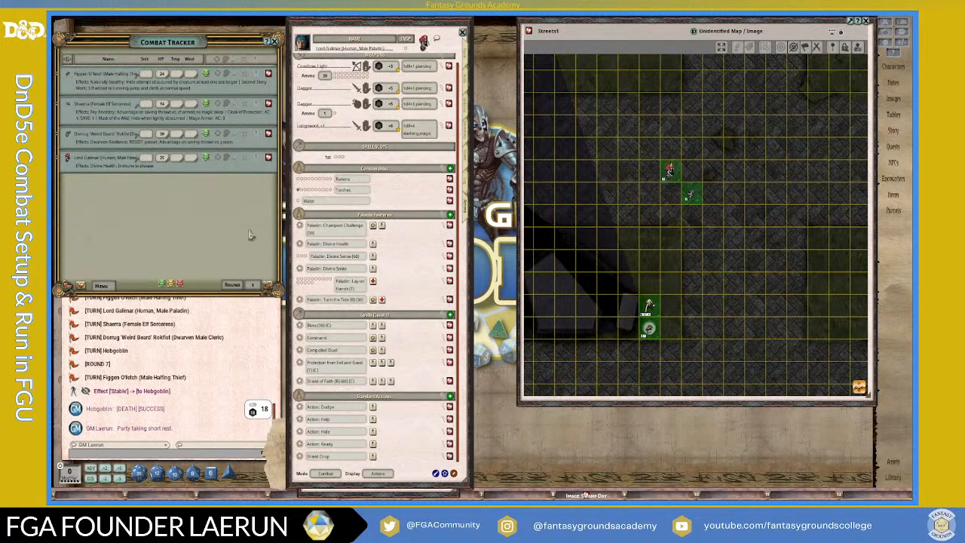
- Move the paladin and cleric tokens onto the grass above the sorceress and thief so the party stands in a single column
{"action": "scroll", "coordinate": [675, 297], "scroll_direction": "up", "scroll_amount": 2}
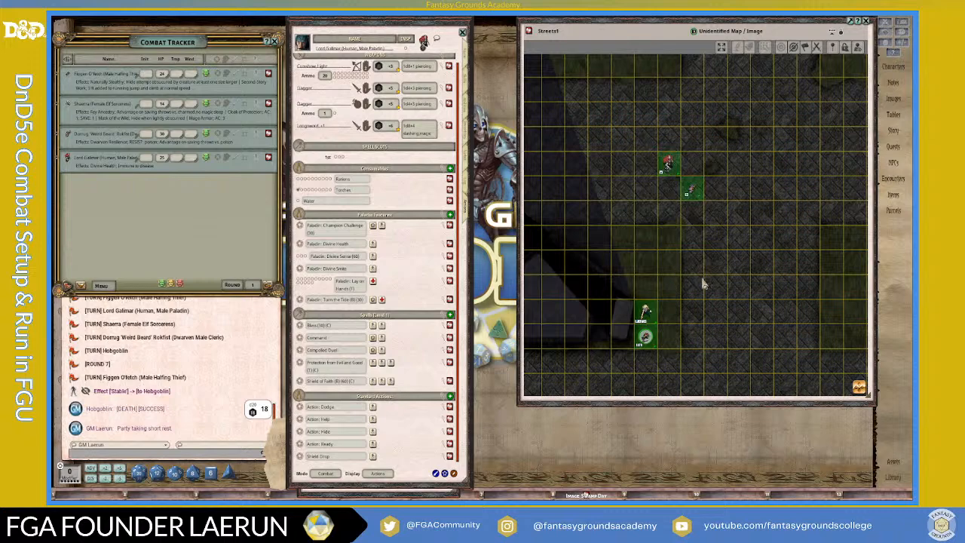
{"action": "scroll", "coordinate": [711, 293], "scroll_direction": "up", "scroll_amount": 2}
{"action": "scroll", "coordinate": [713, 291], "scroll_direction": "down", "scroll_amount": 1}
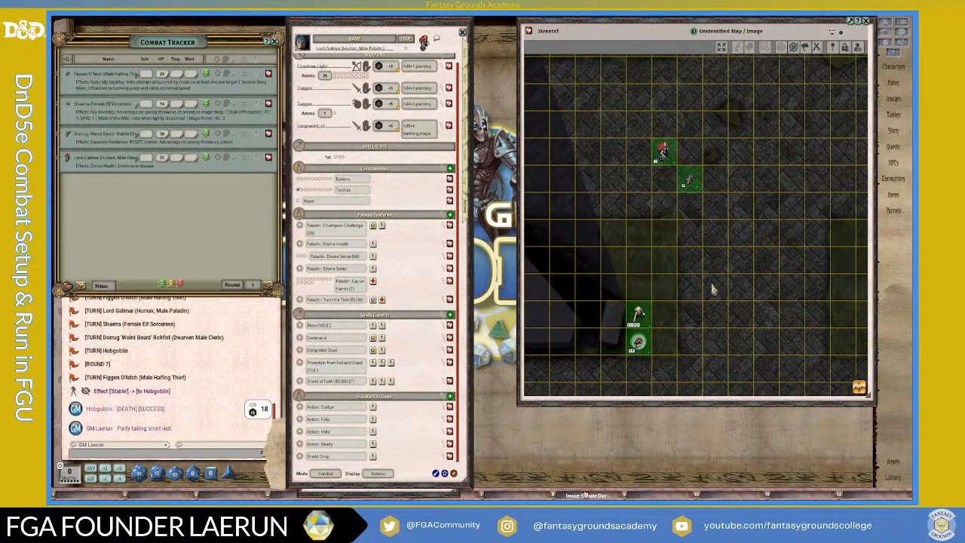
{"action": "left_click_drag", "start_coordinate": [662, 150], "coordinate": [638, 286]}
{"action": "left_click_drag", "start_coordinate": [687, 182], "coordinate": [638, 264]}
{"action": "left_click_drag", "start_coordinate": [660, 312], "coordinate": [635, 308]}
- Make the halfling thief the active combatant in round 1 of the combat tracker
{"action": "scroll", "coordinate": [633, 305], "scroll_direction": "up", "scroll_amount": 4}
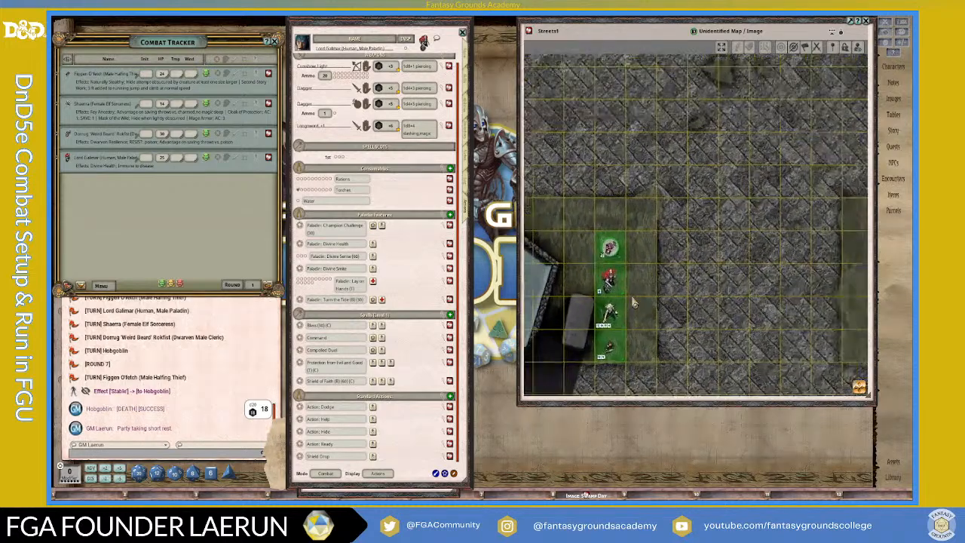
{"action": "scroll", "coordinate": [634, 303], "scroll_direction": "up", "scroll_amount": 1}
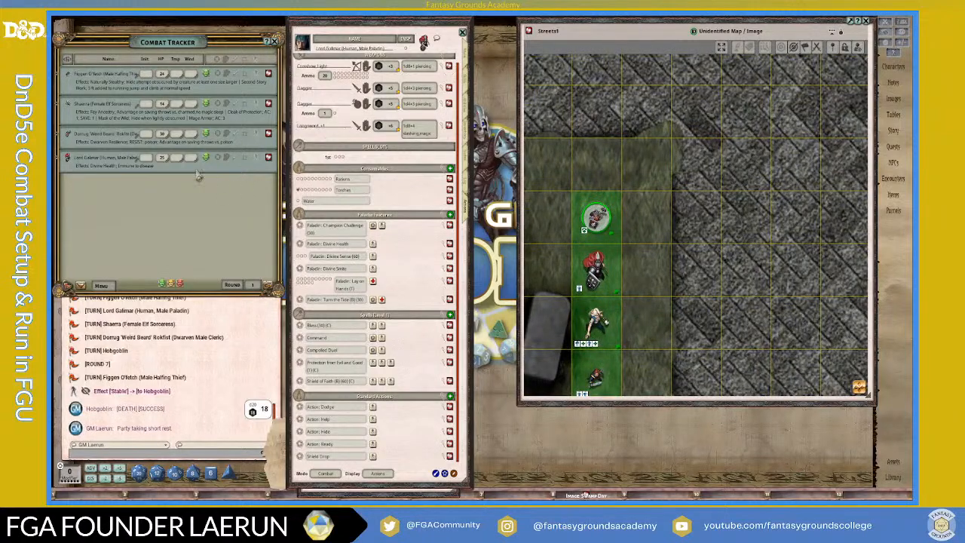
{"action": "left_click", "coordinate": [59, 79]}
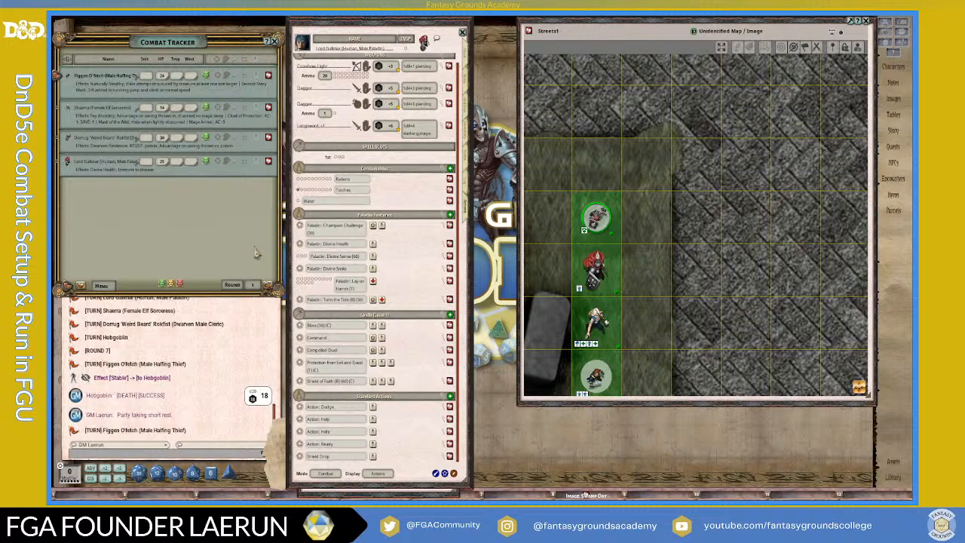
- Examine the Goblin Attack! encounter linked to the red map pin and close its record
{"action": "scroll", "coordinate": [803, 200], "scroll_direction": "down", "scroll_amount": 5}
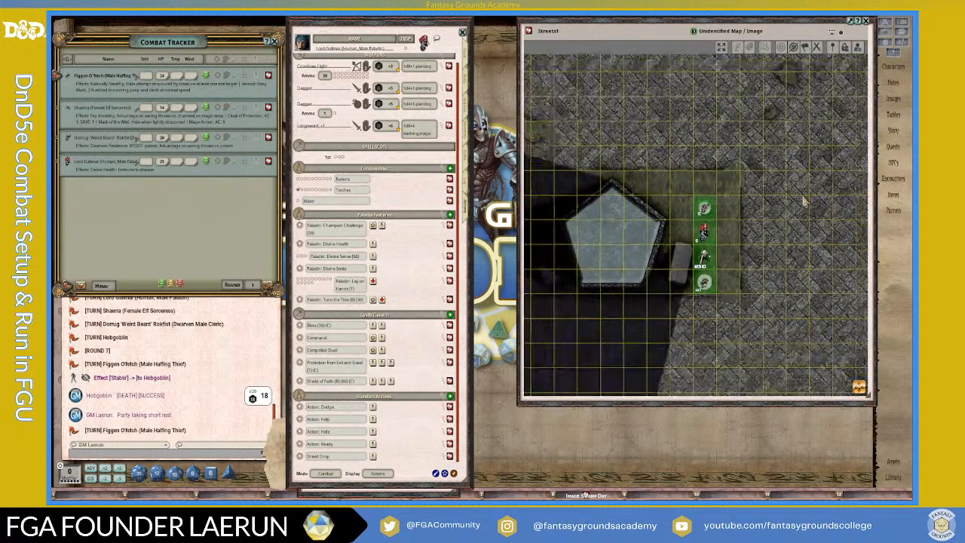
{"action": "left_click_drag", "start_coordinate": [863, 392], "coordinate": [904, 293]}
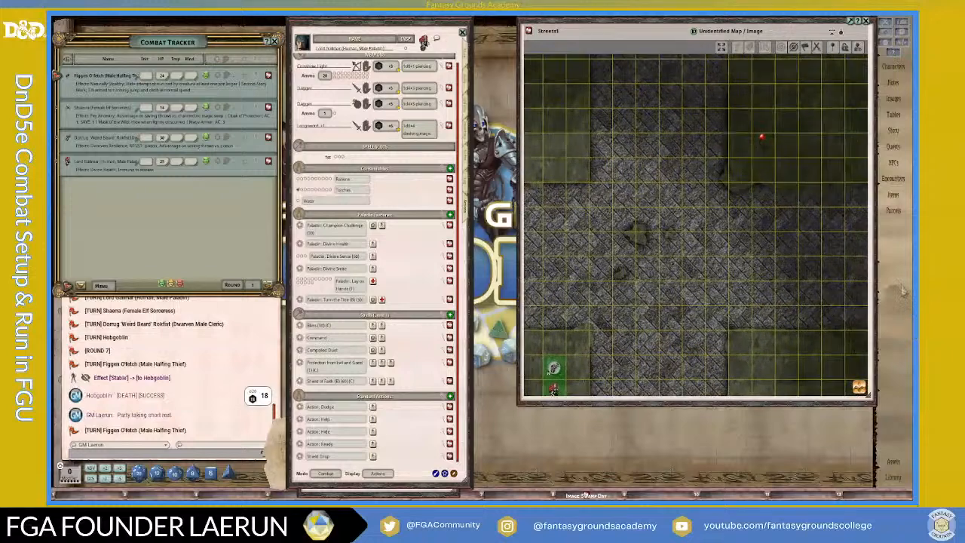
{"action": "left_click", "coordinate": [762, 138]}
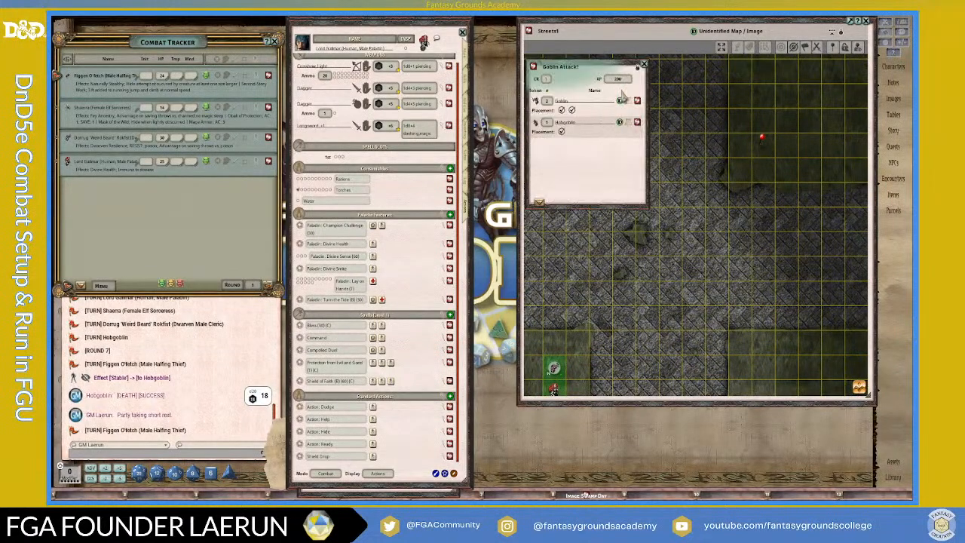
{"action": "left_click", "coordinate": [644, 66]}
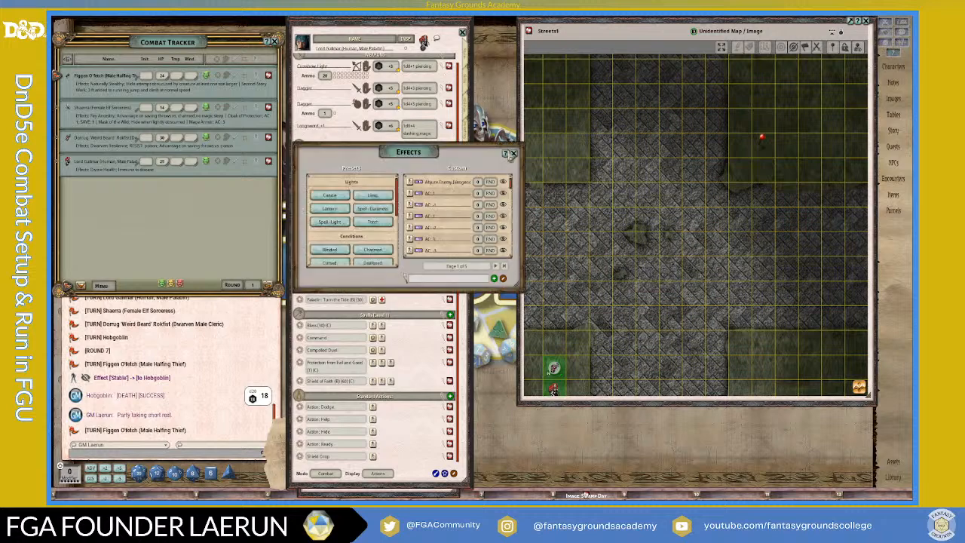
- Award the party the XP for the Goblin Attack! encounter through the party sheet
{"action": "left_click", "coordinate": [512, 153]}
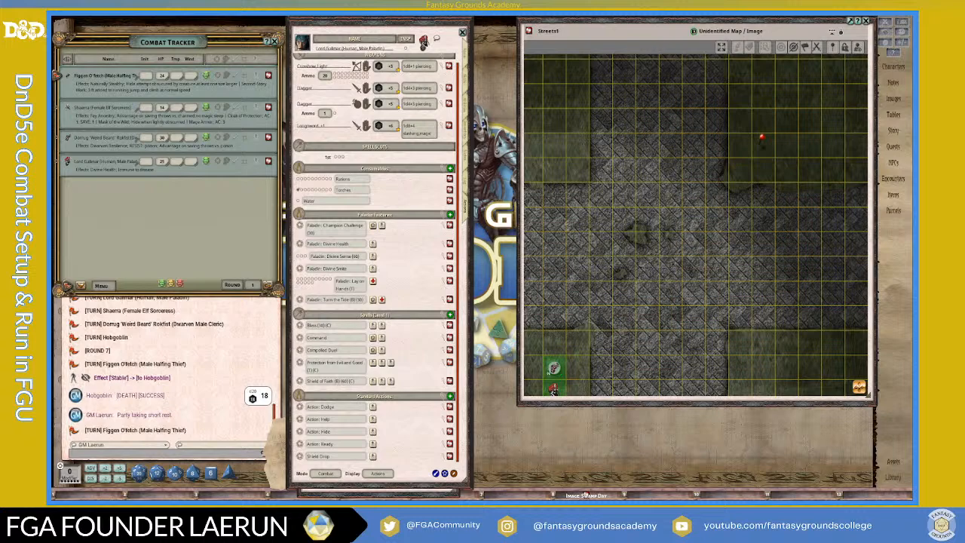
{"action": "left_click", "coordinate": [902, 24]}
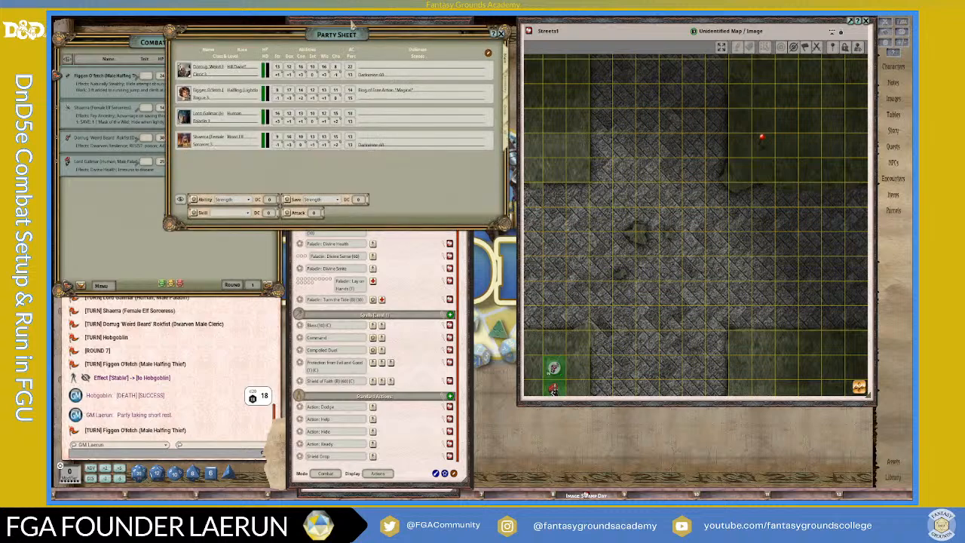
{"action": "left_click_drag", "start_coordinate": [351, 31], "coordinate": [653, 39]}
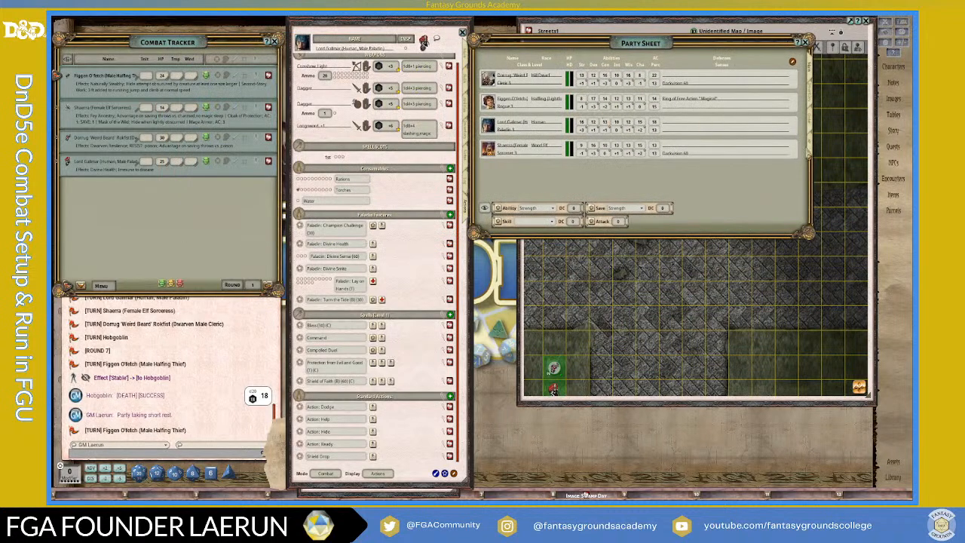
{"action": "left_click", "coordinate": [811, 153]}
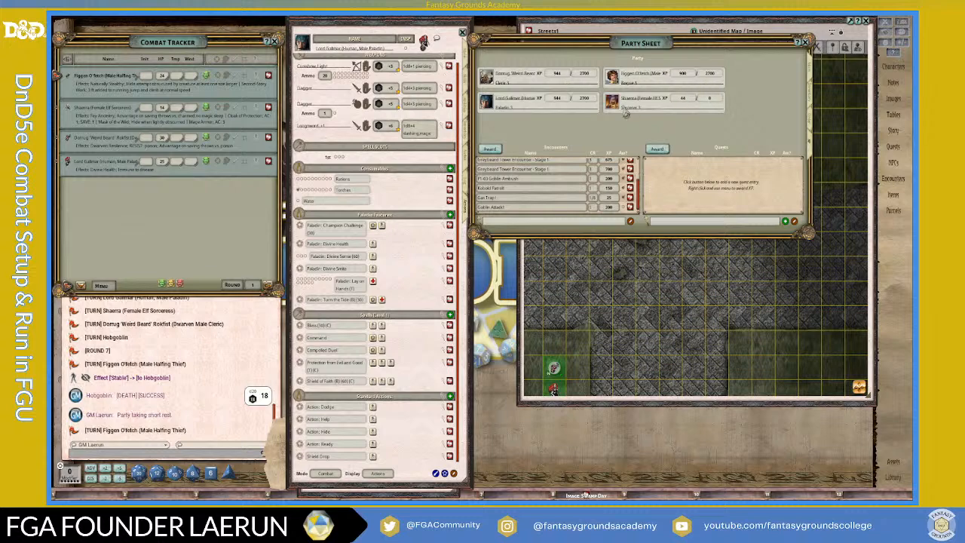
{"action": "left_click", "coordinate": [490, 149]}
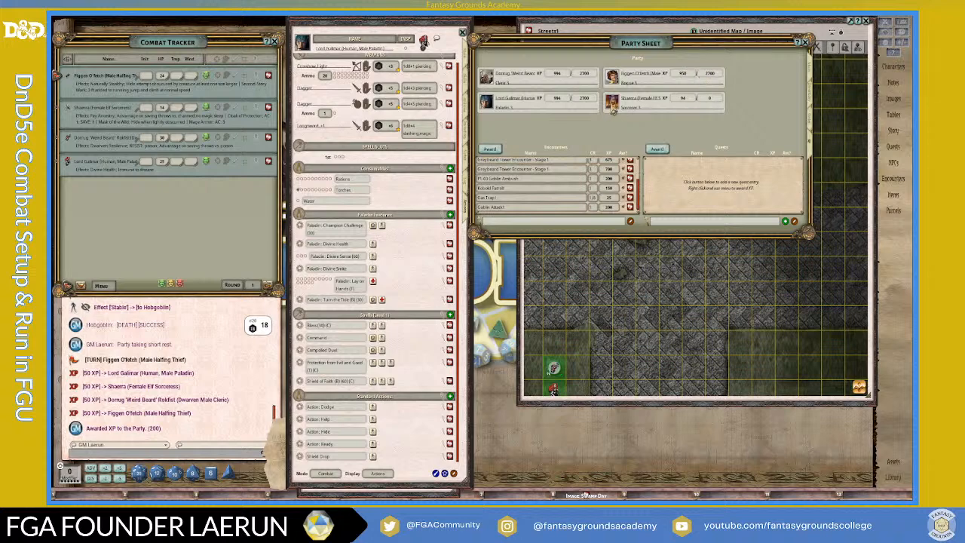
- Set the elf sorceress's next-level XP to 2700 in the class and level details of her character sheet
{"action": "left_click", "coordinate": [612, 106]}
{"action": "left_click", "coordinate": [466, 48]}
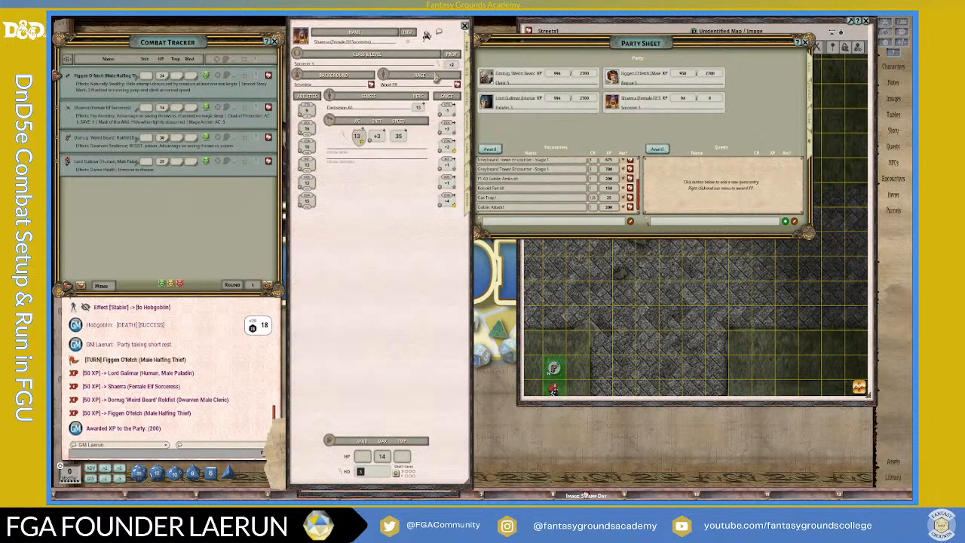
{"action": "left_click", "coordinate": [441, 68]}
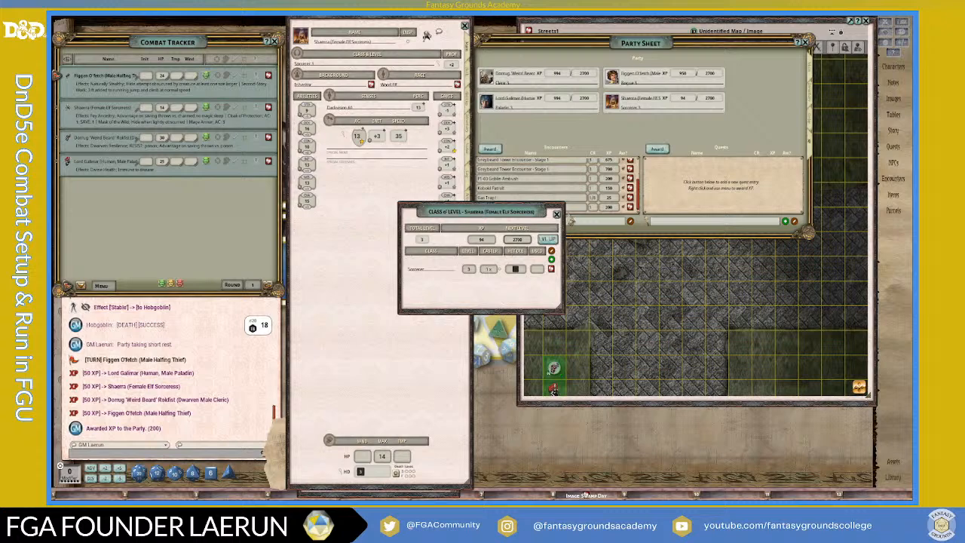
{"action": "left_click", "coordinate": [557, 215]}
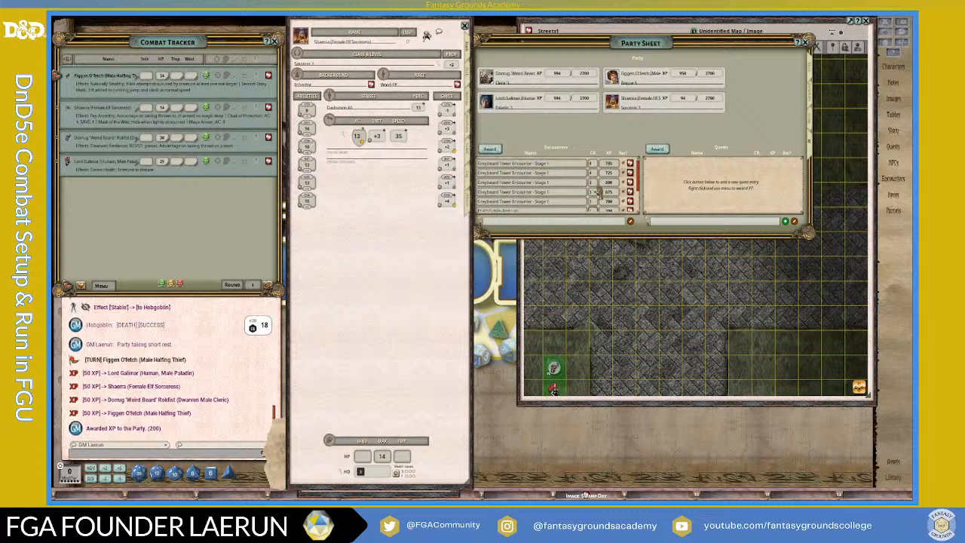
- Review the party's encounter XP list and re-enter 94 as the sorceress's XP in her class and level details
{"action": "scroll", "coordinate": [600, 198], "scroll_direction": "up", "scroll_amount": 3}
{"action": "left_click", "coordinate": [683, 103]}
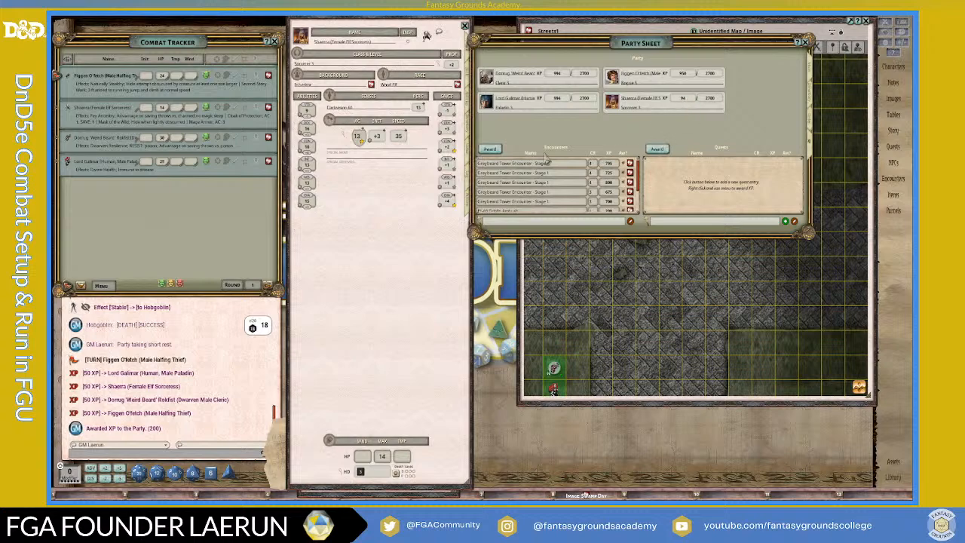
{"action": "left_click", "coordinate": [441, 68]}
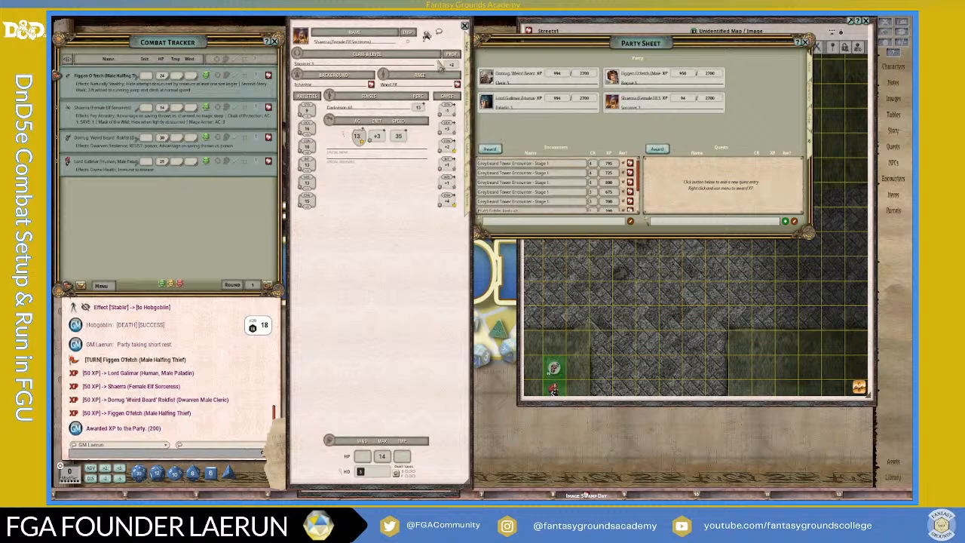
{"action": "left_click", "coordinate": [442, 67]}
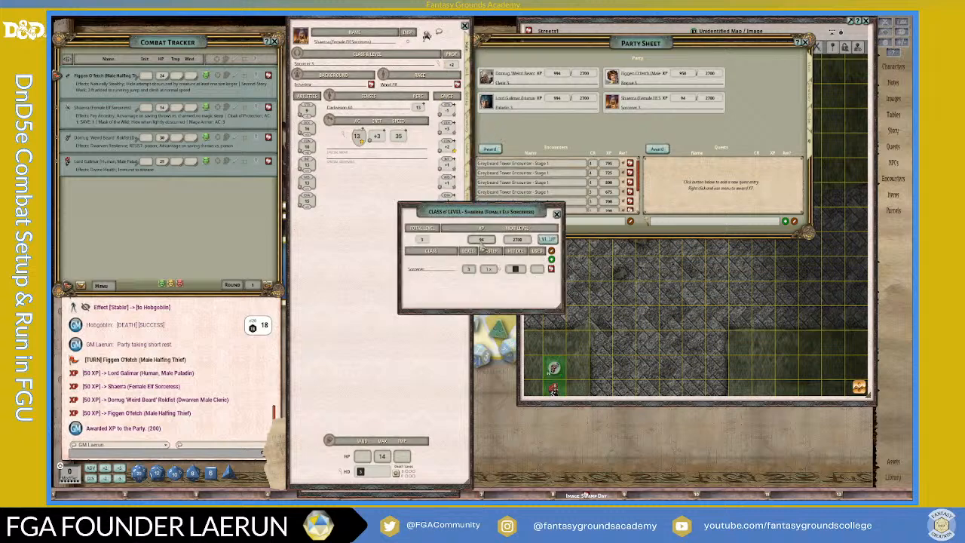
{"action": "key", "text": "BackSpace"}
{"action": "type", "text": "94"}
{"action": "left_click", "coordinate": [556, 214]}
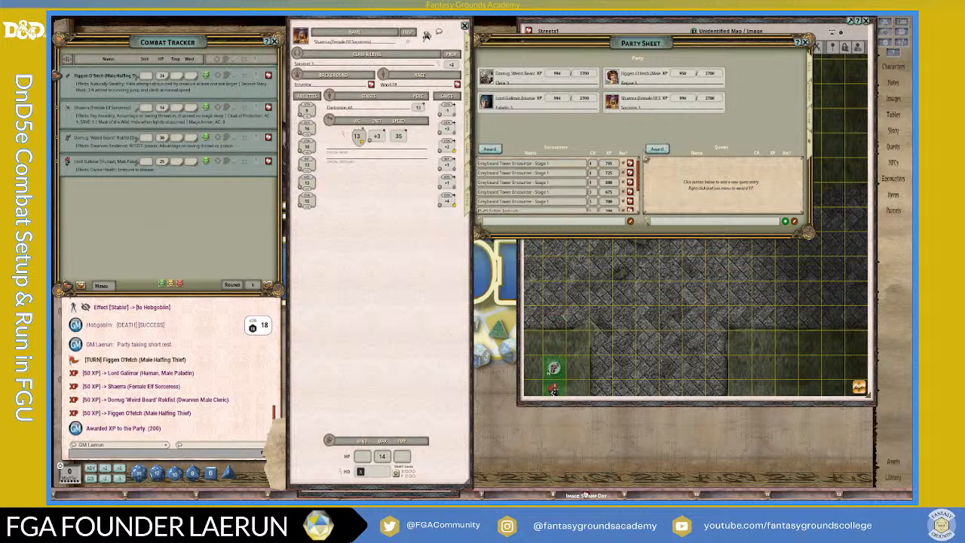
- Close the party sheet and move the dwarf cleric's token from the head of the grass column onto the paved street
{"action": "left_click_drag", "start_coordinate": [606, 42], "coordinate": [647, 53]}
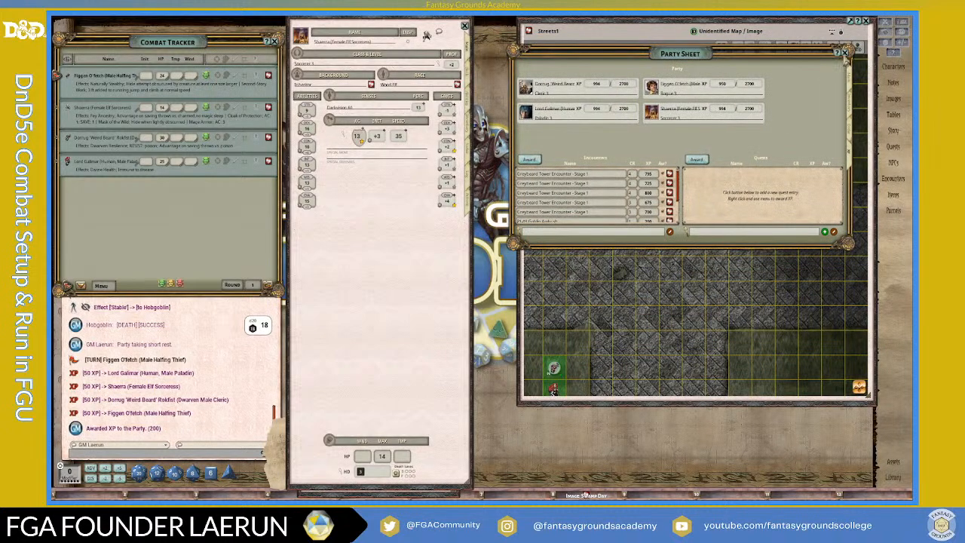
{"action": "left_click", "coordinate": [844, 53]}
{"action": "scroll", "coordinate": [752, 154], "scroll_direction": "down", "scroll_amount": 2}
{"action": "scroll", "coordinate": [752, 158], "scroll_direction": "down", "scroll_amount": 1}
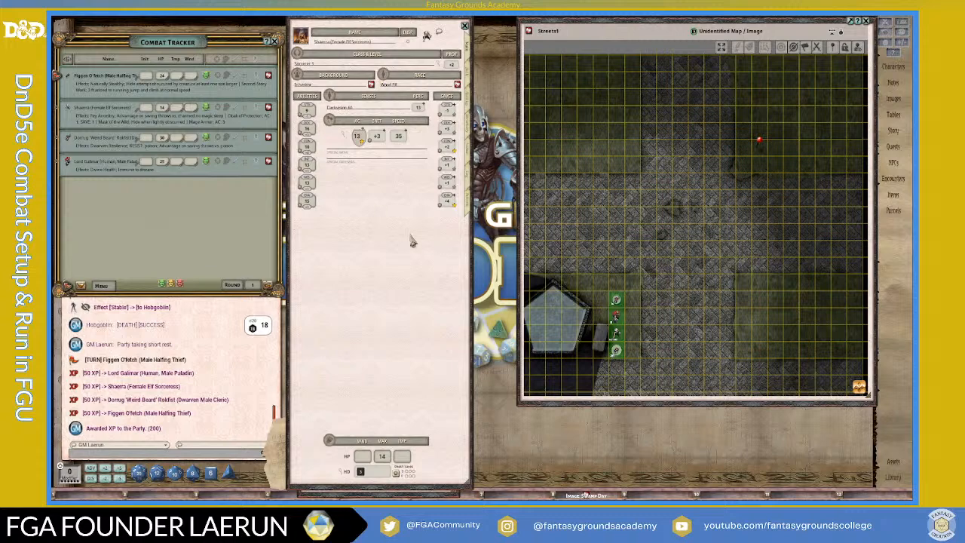
{"action": "scroll", "coordinate": [637, 225], "scroll_direction": "up", "scroll_amount": 1}
{"action": "scroll", "coordinate": [636, 225], "scroll_direction": "up", "scroll_amount": 1}
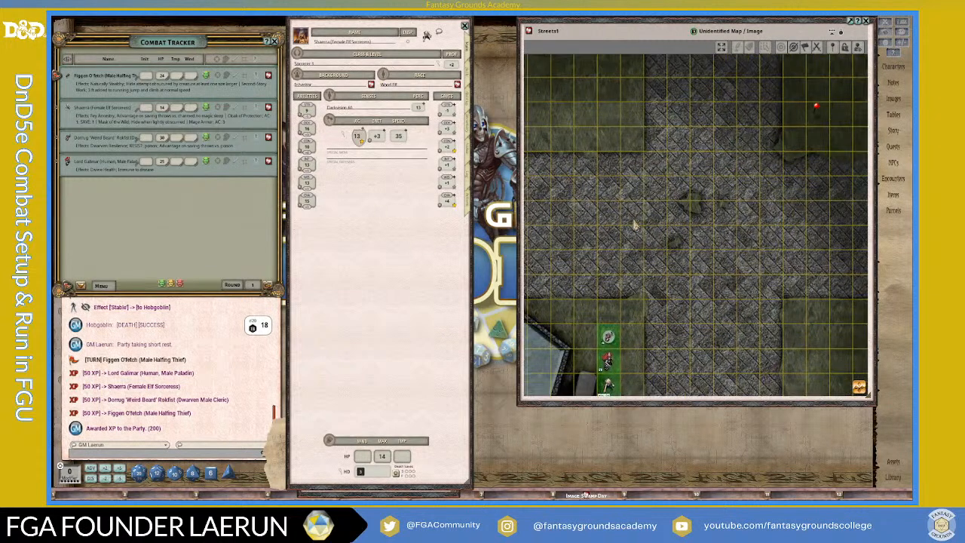
{"action": "scroll", "coordinate": [636, 226], "scroll_direction": "down", "scroll_amount": 1}
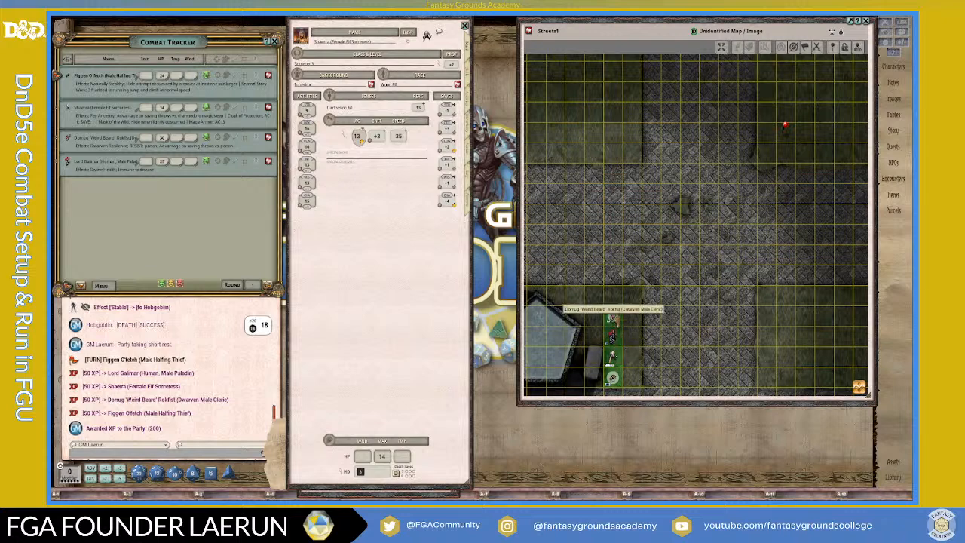
{"action": "mouse_move", "coordinate": [612, 317]}
{"action": "left_mouse_down"}
{"action": "mouse_move", "coordinate": [699, 317]}
{"action": "mouse_move", "coordinate": [641, 314]}
{"action": "mouse_move", "coordinate": [700, 264]}
{"action": "mouse_move", "coordinate": [691, 237]}
{"action": "mouse_move", "coordinate": [700, 281]}
{"action": "mouse_move", "coordinate": [690, 309]}
{"action": "mouse_move", "coordinate": [686, 300]}
{"action": "left_mouse_up"}
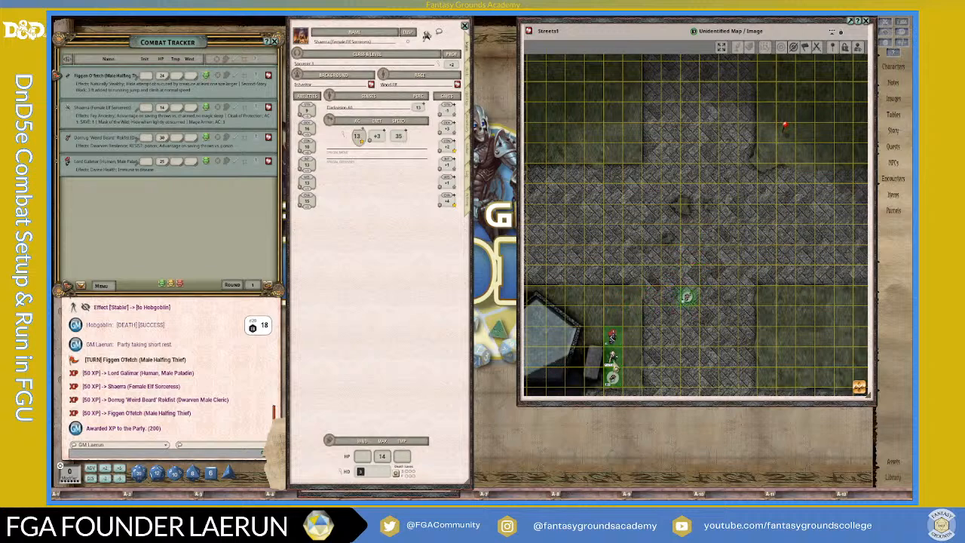
- Move the dwarf cleric's token four squares north along the street to the grassy patch in the intersection
{"action": "scroll", "coordinate": [617, 341], "scroll_direction": "up", "scroll_amount": 2}
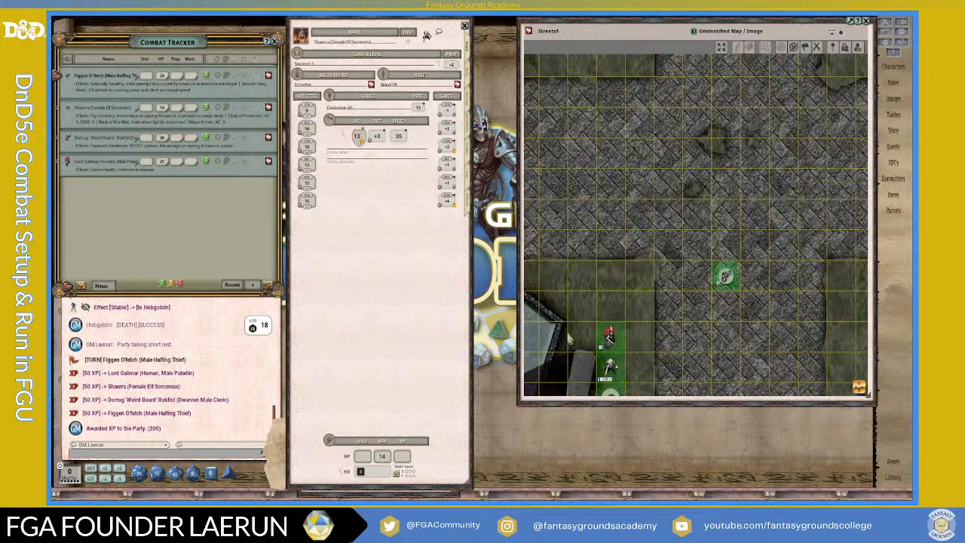
{"action": "scroll", "coordinate": [577, 354], "scroll_direction": "down", "scroll_amount": 1}
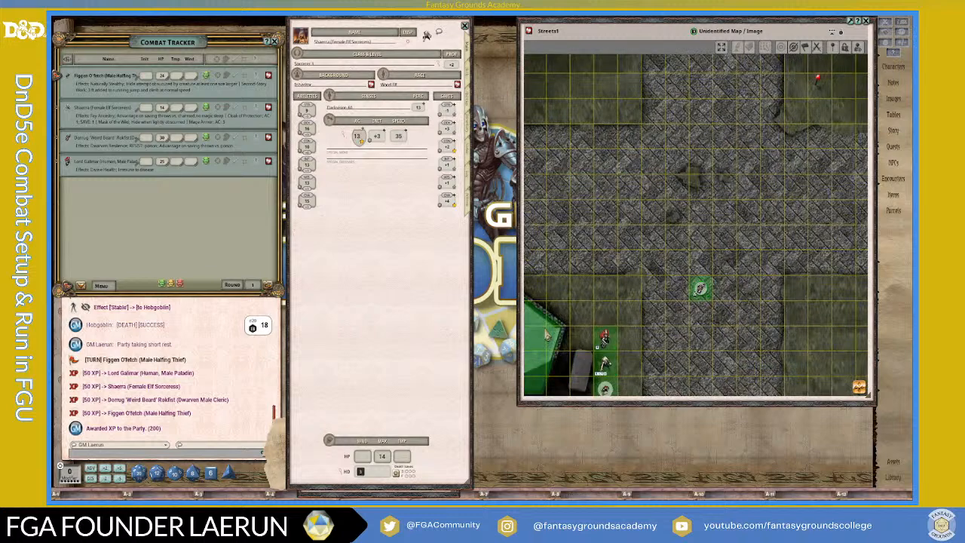
{"action": "scroll", "coordinate": [547, 332], "scroll_direction": "down", "scroll_amount": 3}
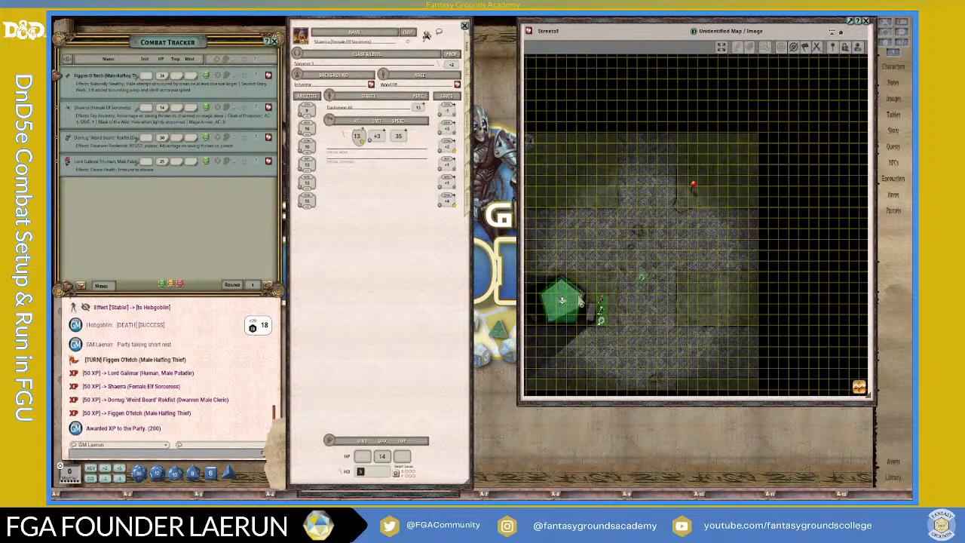
{"action": "scroll", "coordinate": [588, 279], "scroll_direction": "up", "scroll_amount": 4}
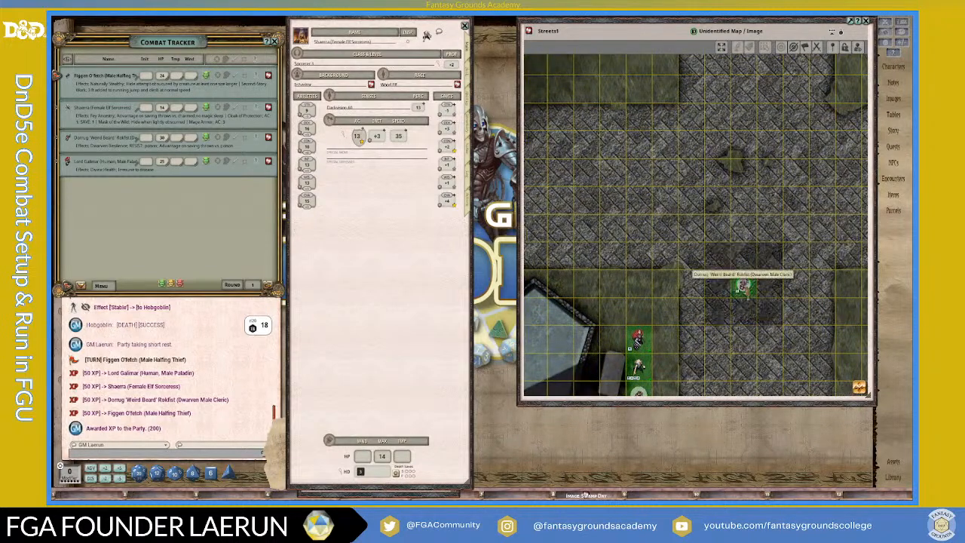
{"action": "mouse_move", "coordinate": [743, 284]}
{"action": "left_mouse_down"}
{"action": "mouse_move", "coordinate": [743, 173]}
{"action": "mouse_move", "coordinate": [744, 213]}
{"action": "left_mouse_up"}
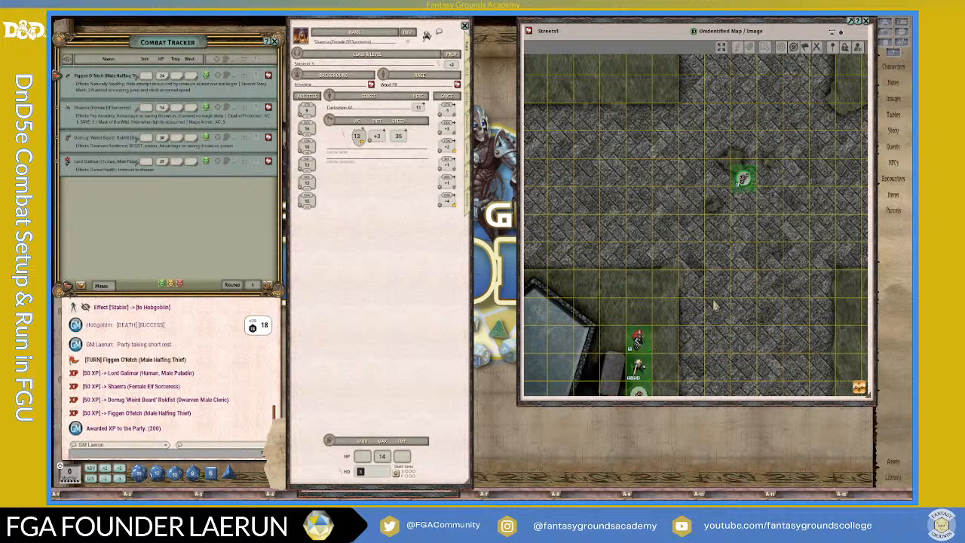
{"action": "scroll", "coordinate": [715, 305], "scroll_direction": "down", "scroll_amount": 4}
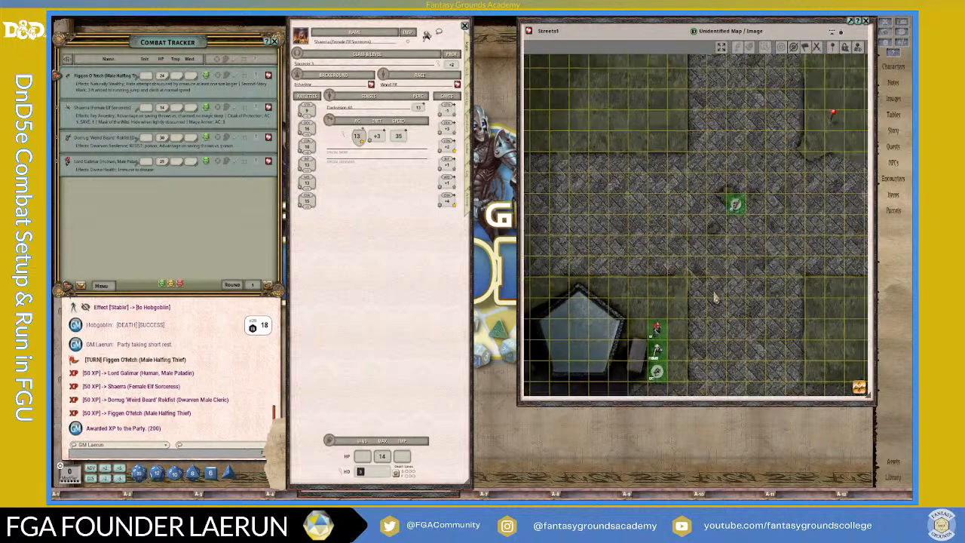
{"action": "scroll", "coordinate": [714, 298], "scroll_direction": "down", "scroll_amount": 2}
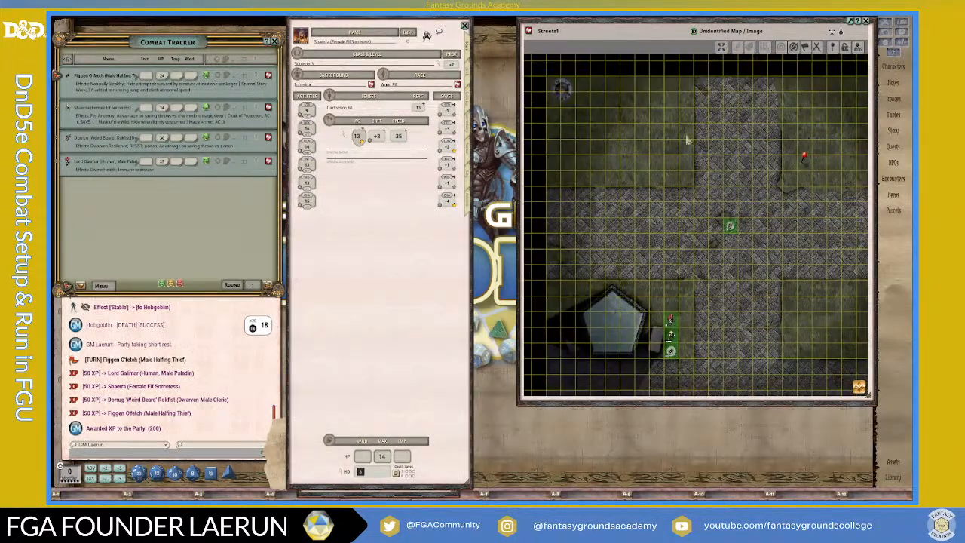